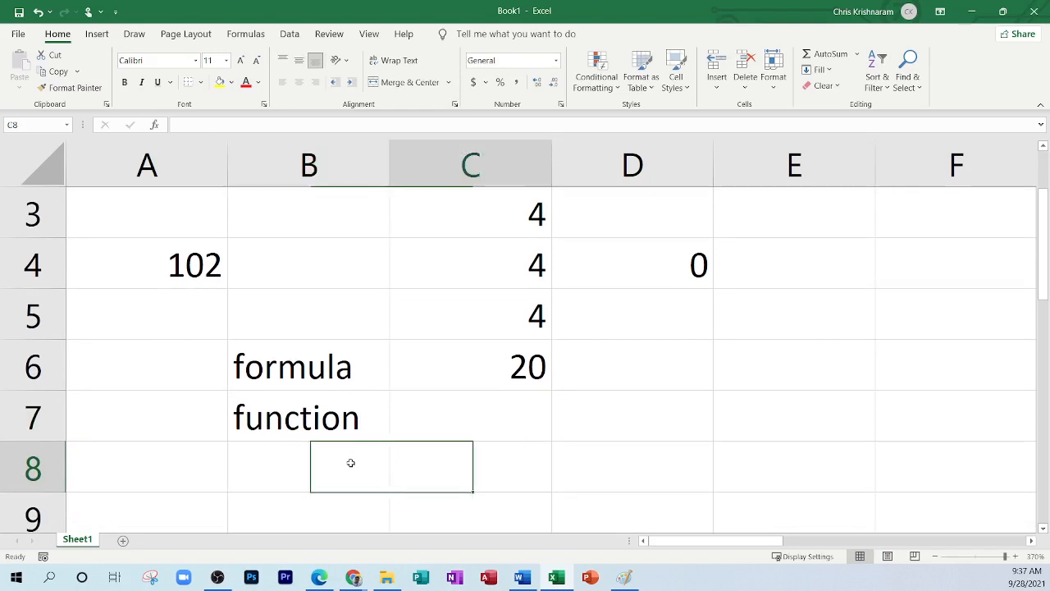
Step: Show the formulas in the sheet's cells instead of their results
key(Down)
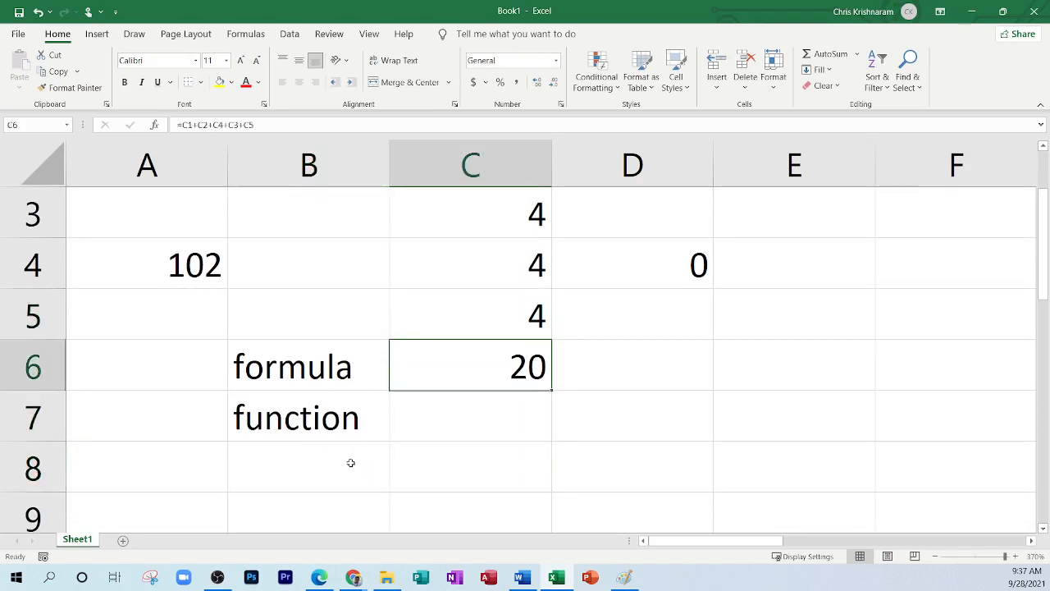
key(ctrl+grave)
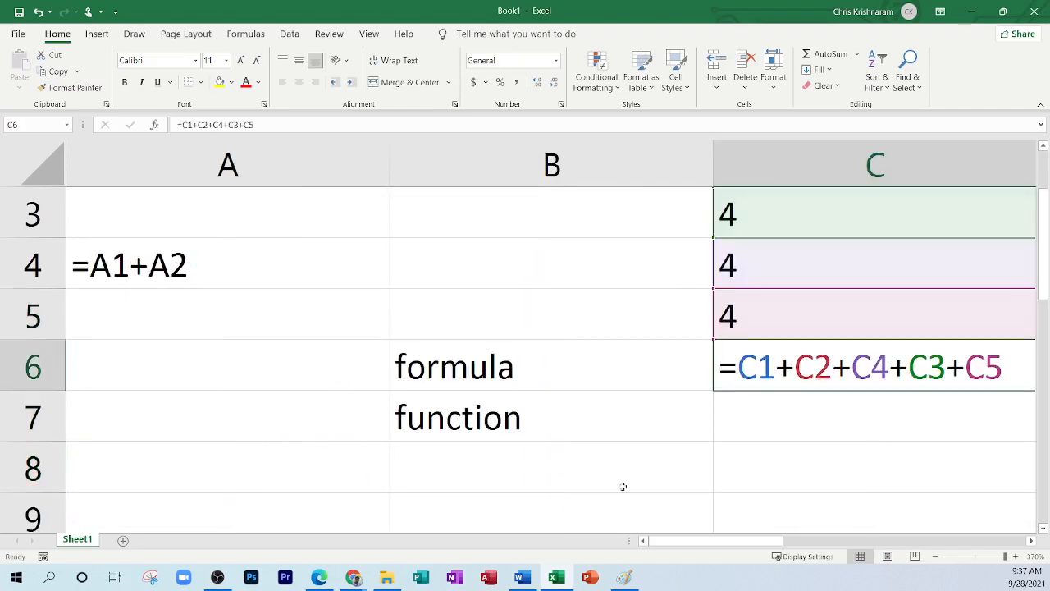
drag(709, 543, 729, 549)
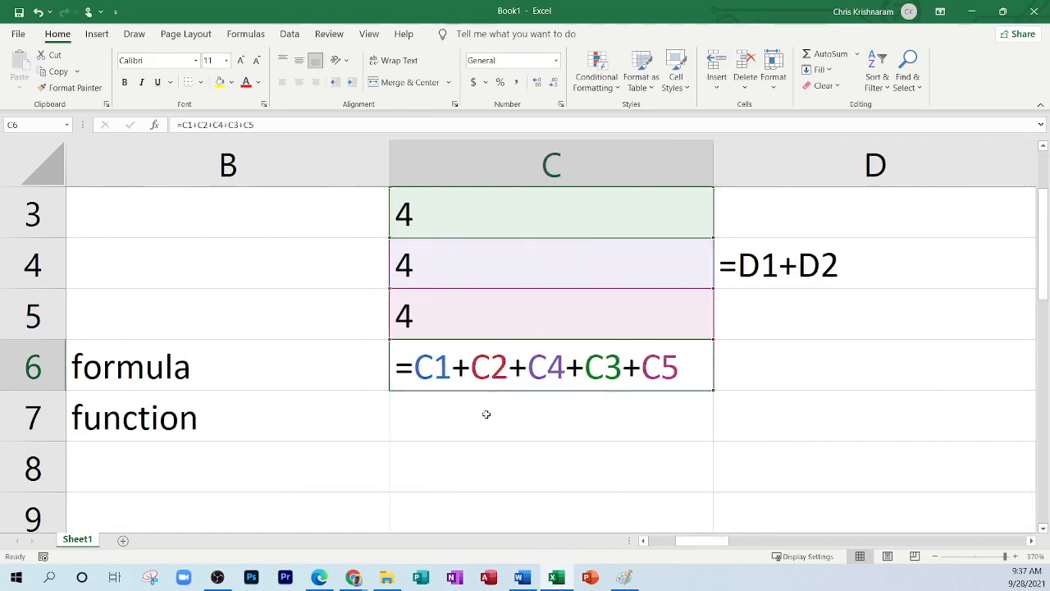
ctrl+scroll(488, 412, down, 3)
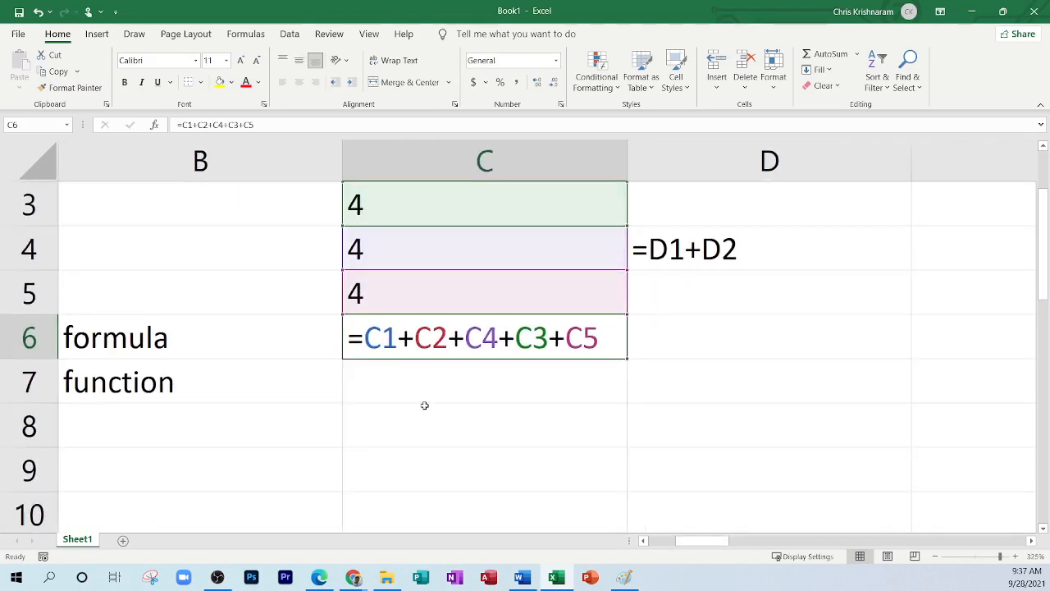
Step: Start a formula in C7 and browse the function suggestions for sum, a, w, d and da
click(421, 389)
text(=)
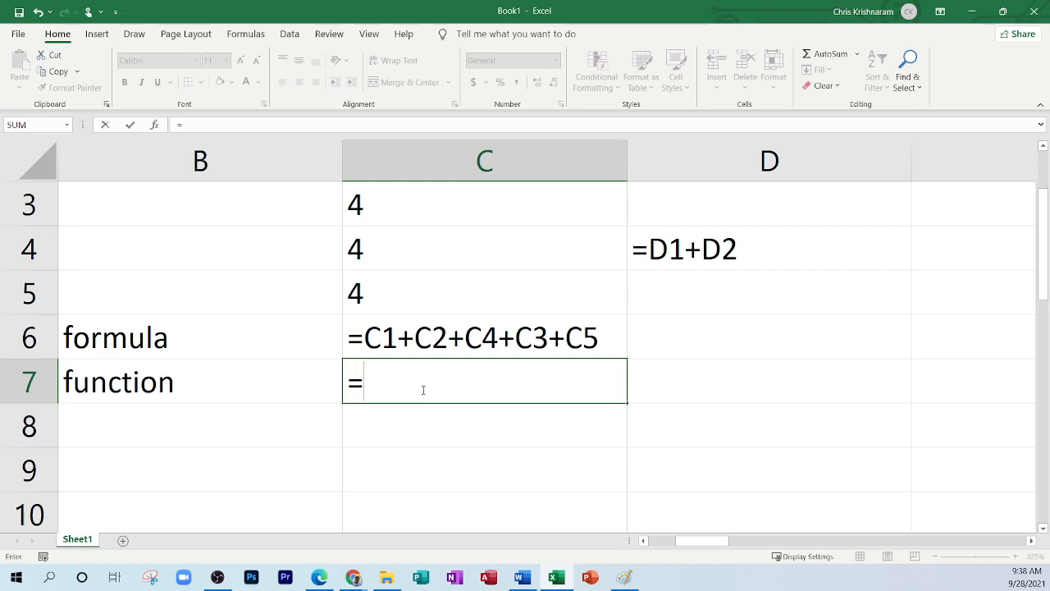
text(sum)
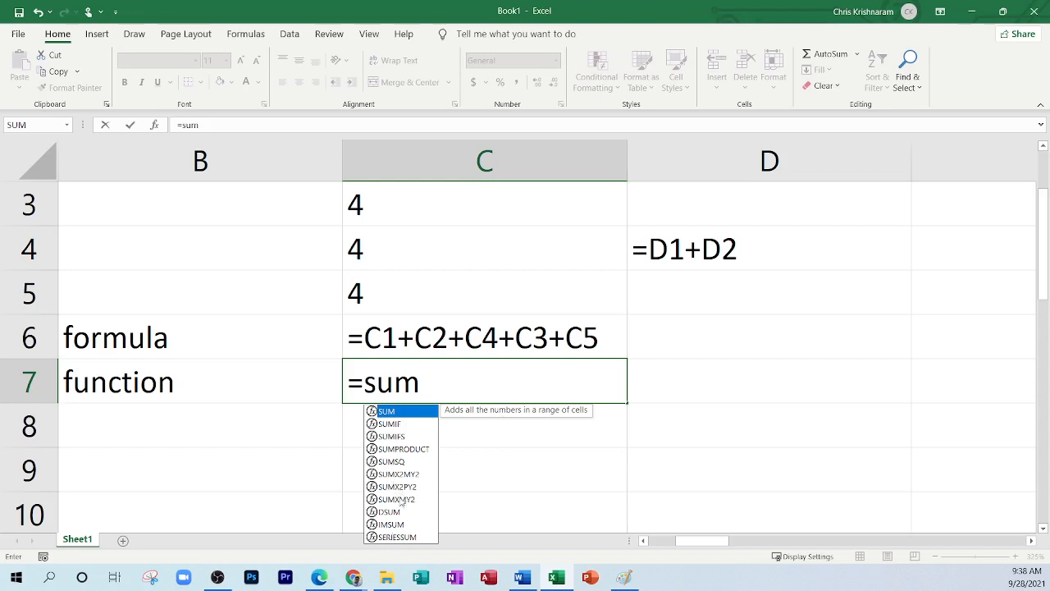
click(396, 437)
click(431, 390)
key(BackSpace)
key(BackSpace)
key(BackSpace)
text(a)
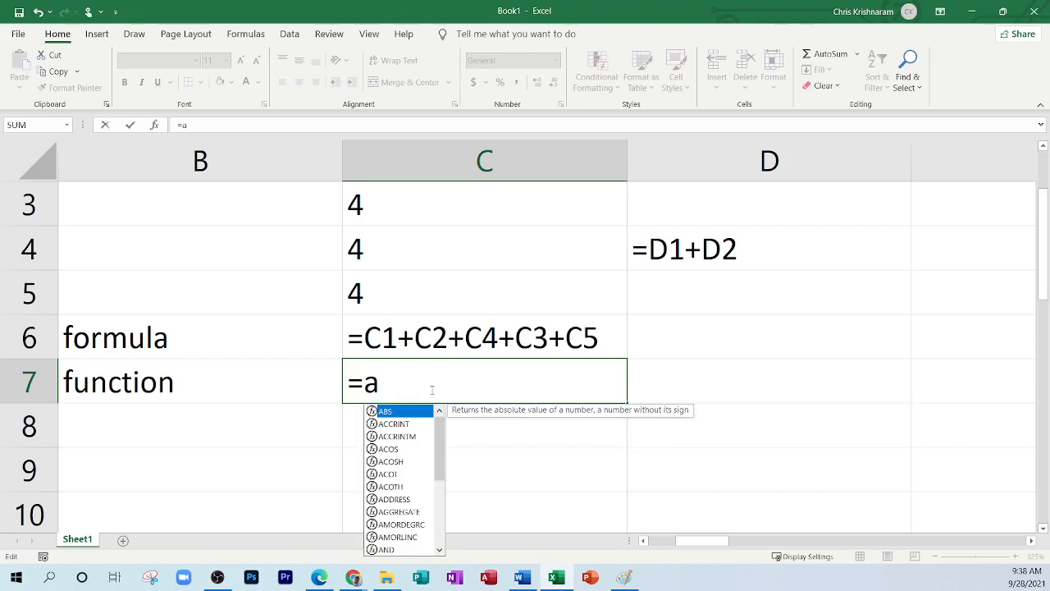
key(BackSpace)
text(w)
key(BackSpace)
text(d)
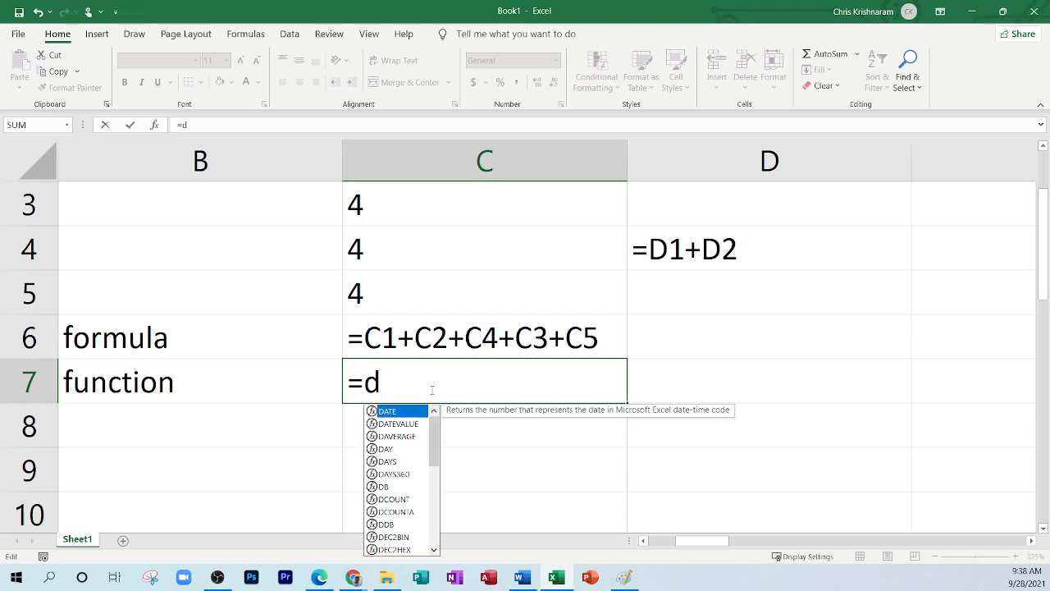
key(BackSpace)
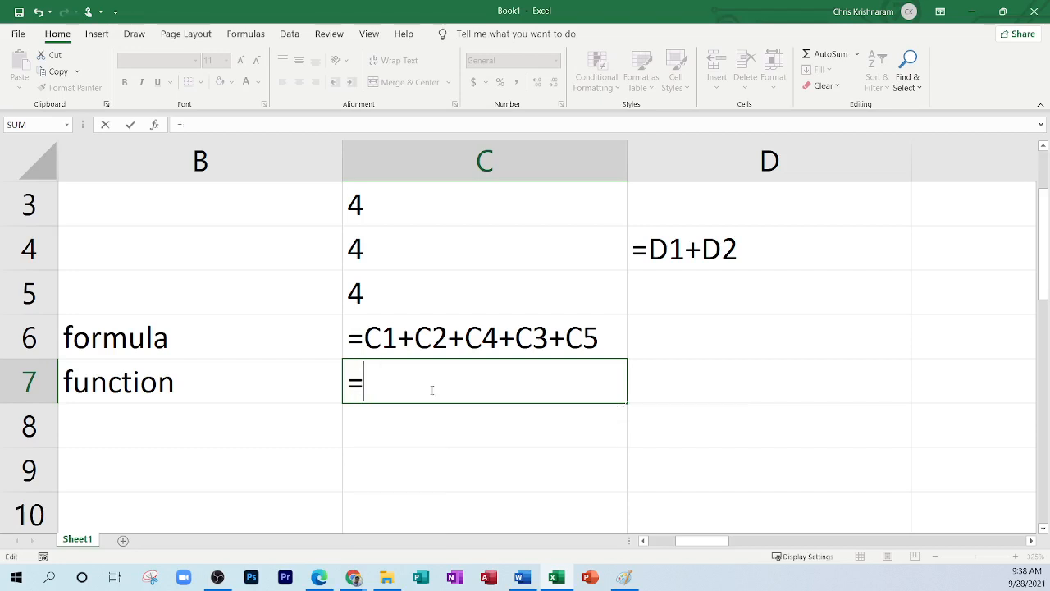
text(da)
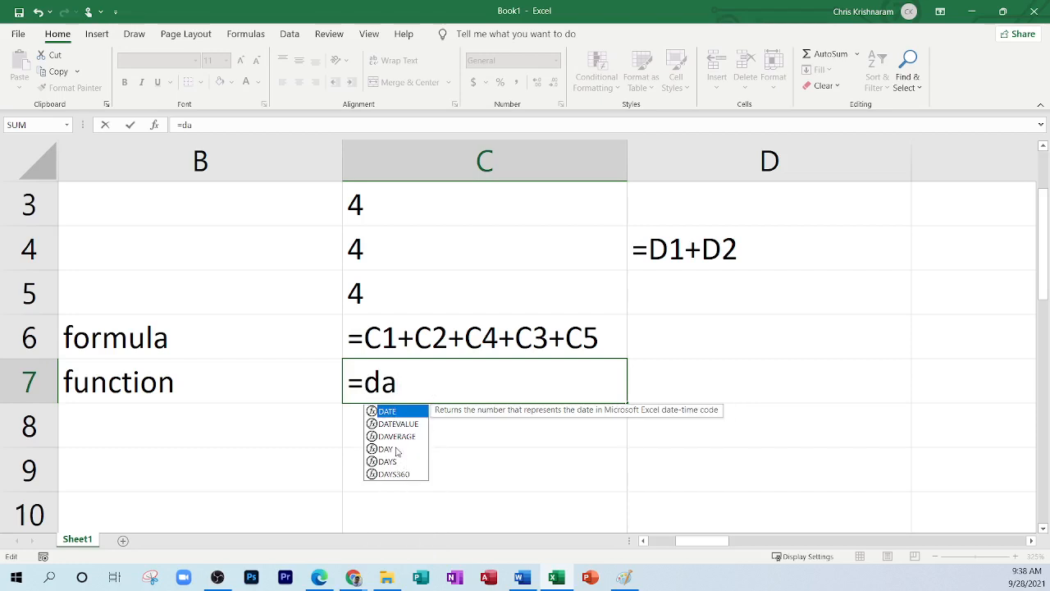
key(BackSpace)
key(BackSpace)
Step: Complete the formula in C7 as =SUM(12,33,45)
text(su)
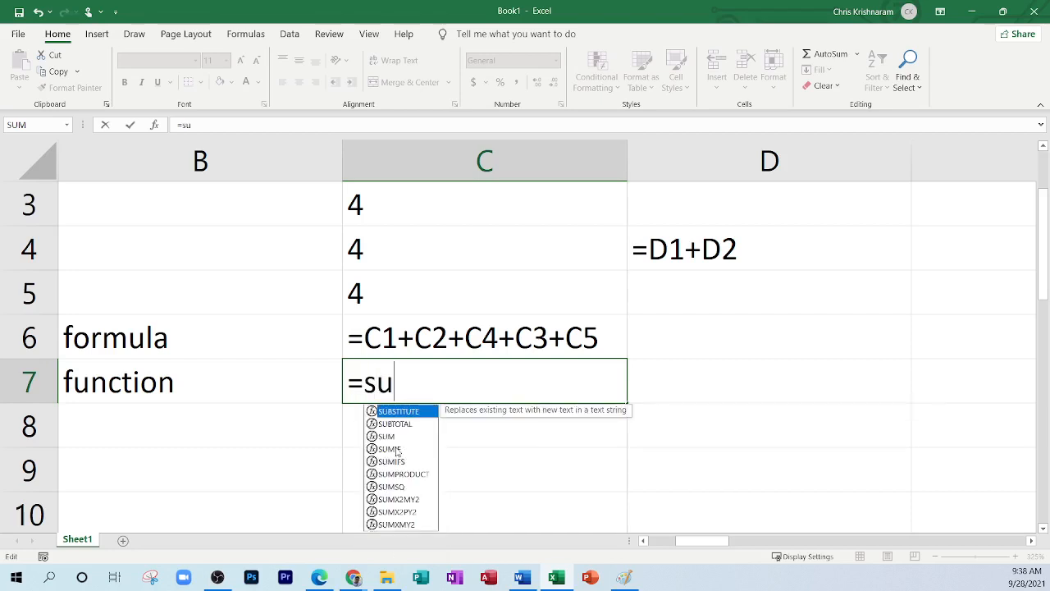
text(m)
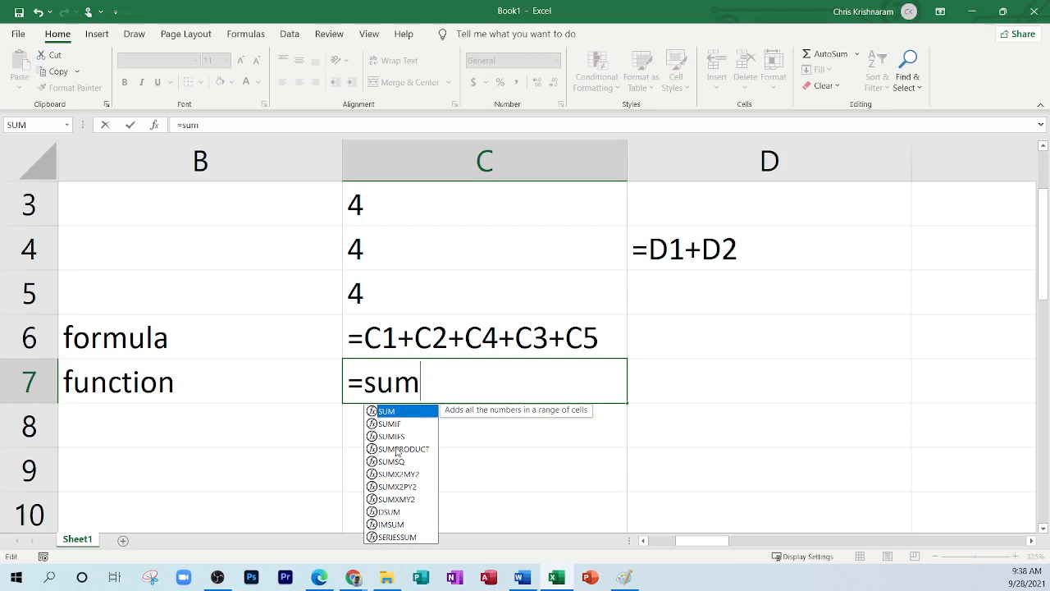
text(()
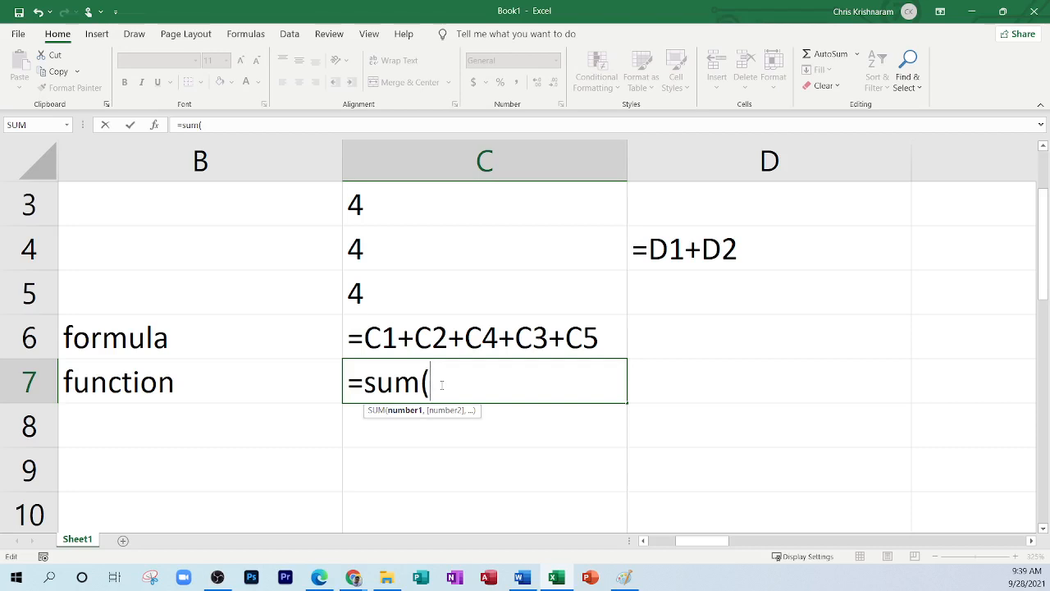
text(12,)
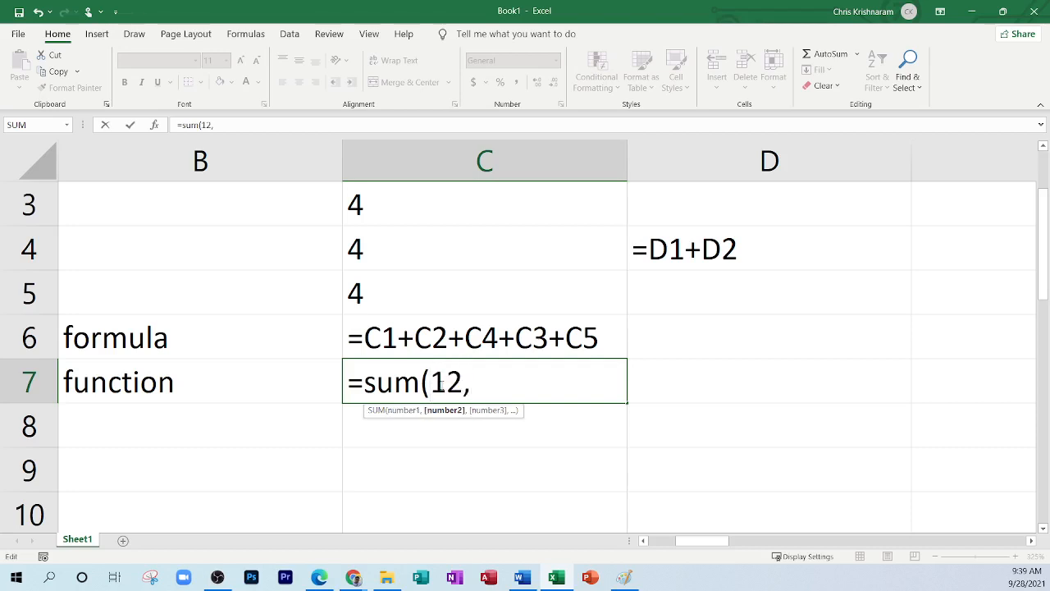
text(33,45)
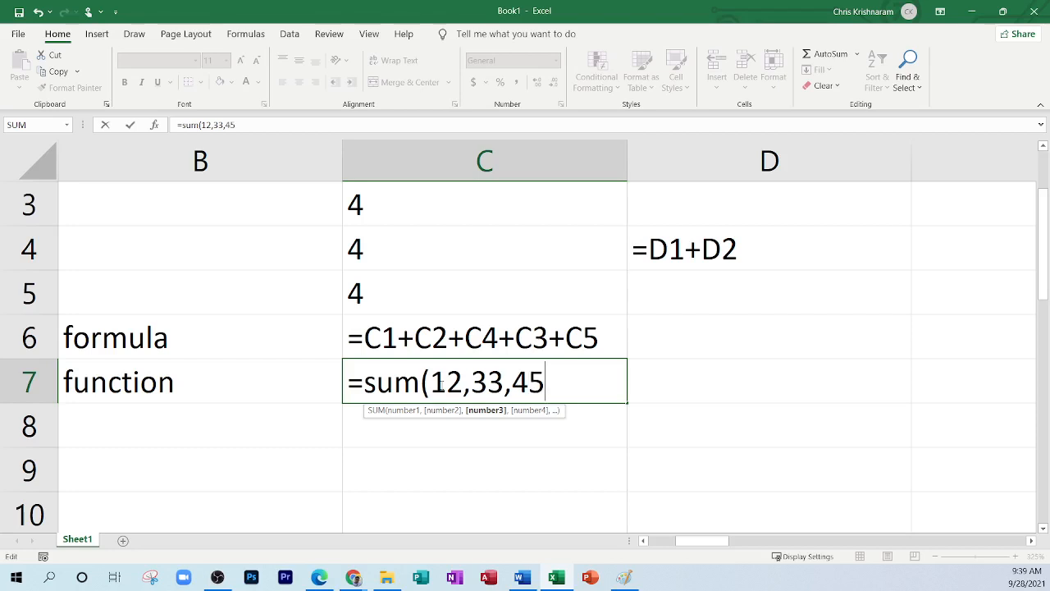
text())
key(Return)
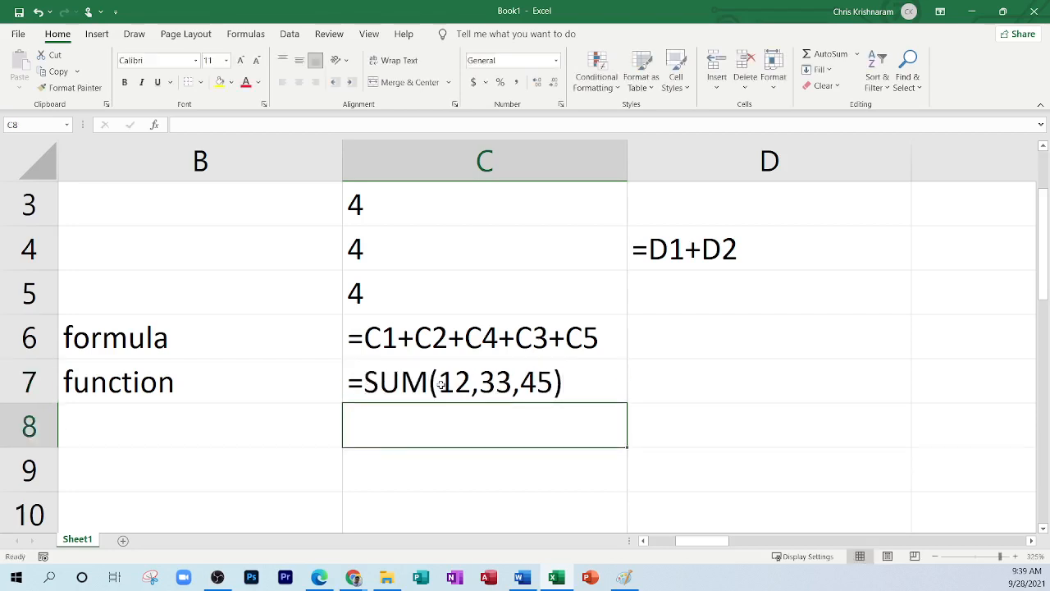
Step: Show calculated results instead of formulas and inspect the formula behind the result in C7
key(ctrl+grave)
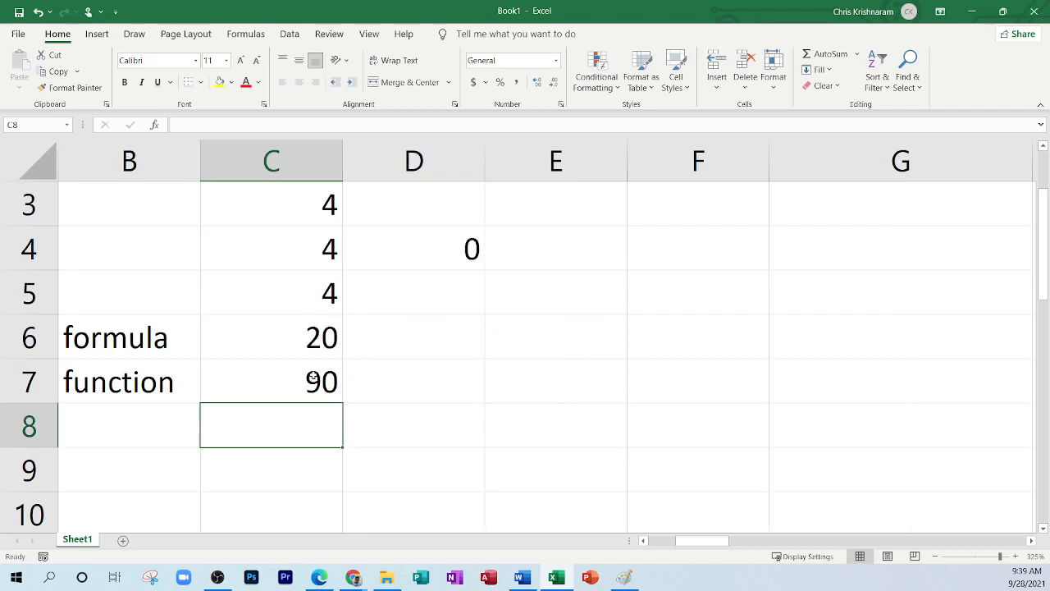
click(320, 379)
double_click(318, 381)
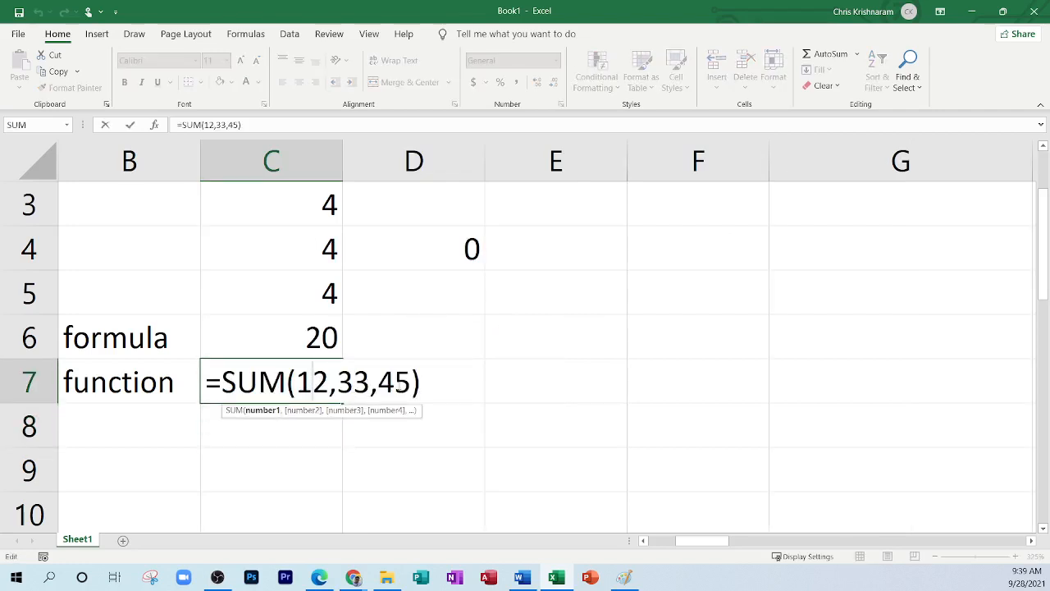
key(Escape)
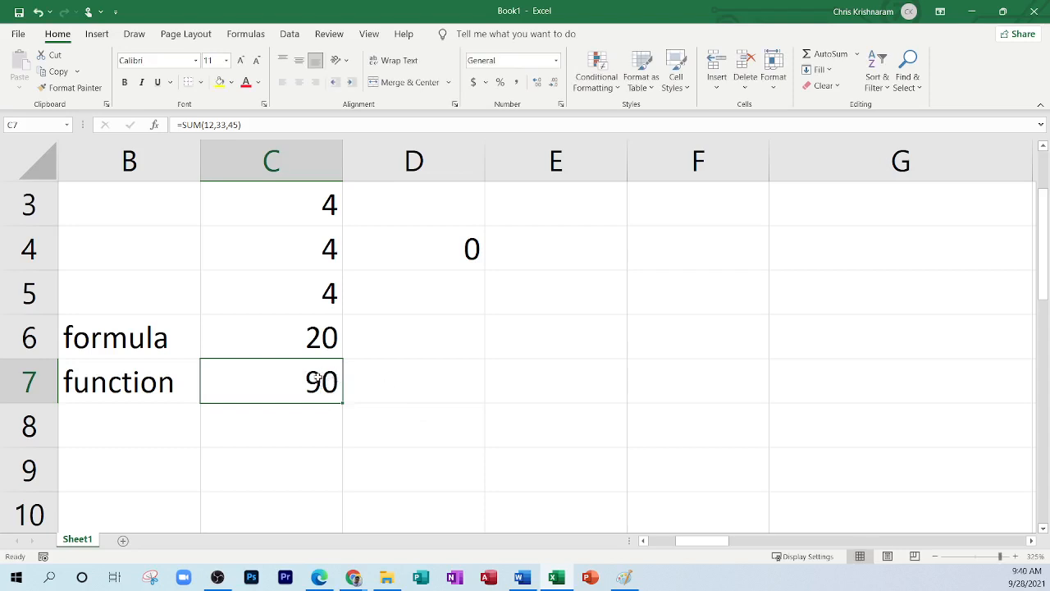
Step: In formula view, replace the typed numbers in C7's SUM function with the range C1:C5
key(ctrl+grave)
double_click(506, 380)
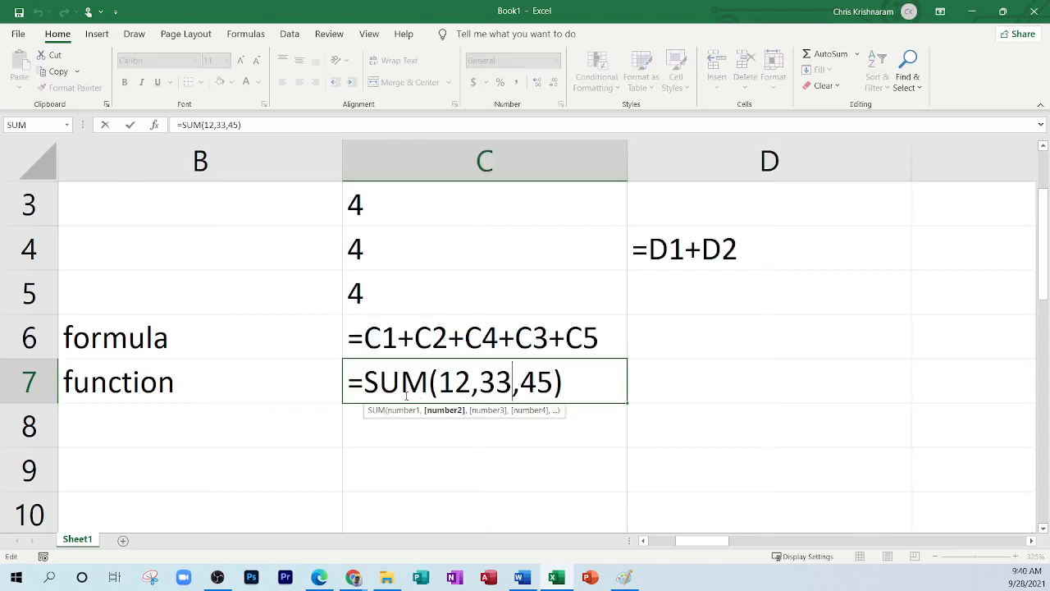
drag(553, 382, 443, 382)
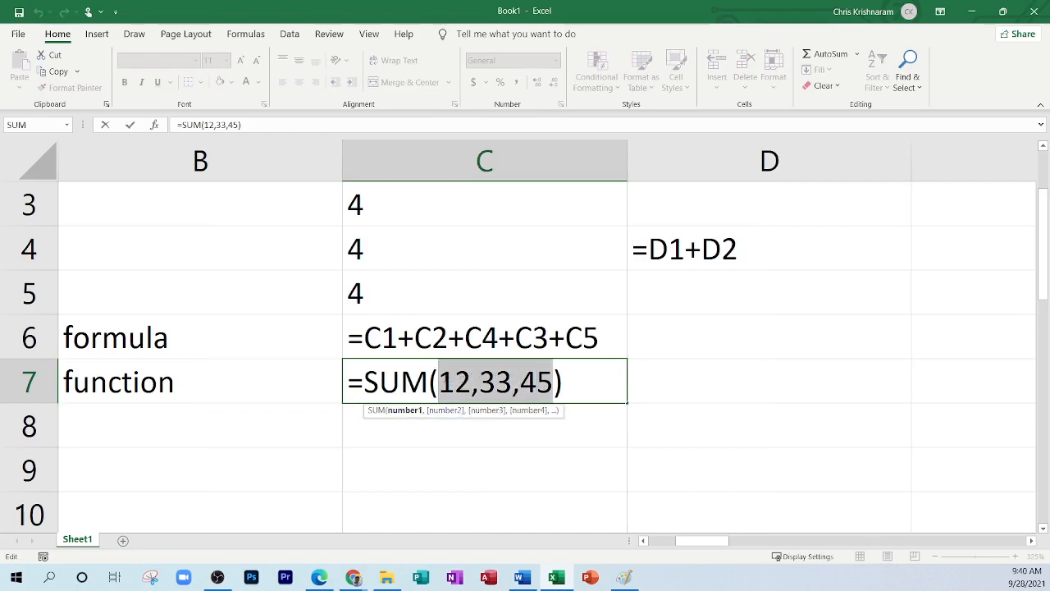
key(BackSpace)
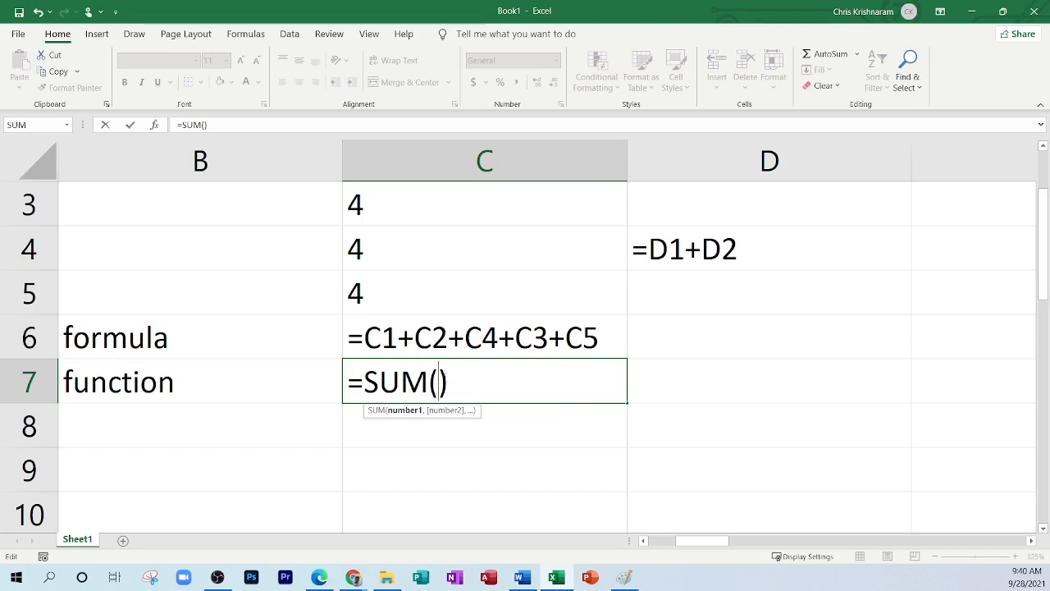
scroll(443, 377, up, 1)
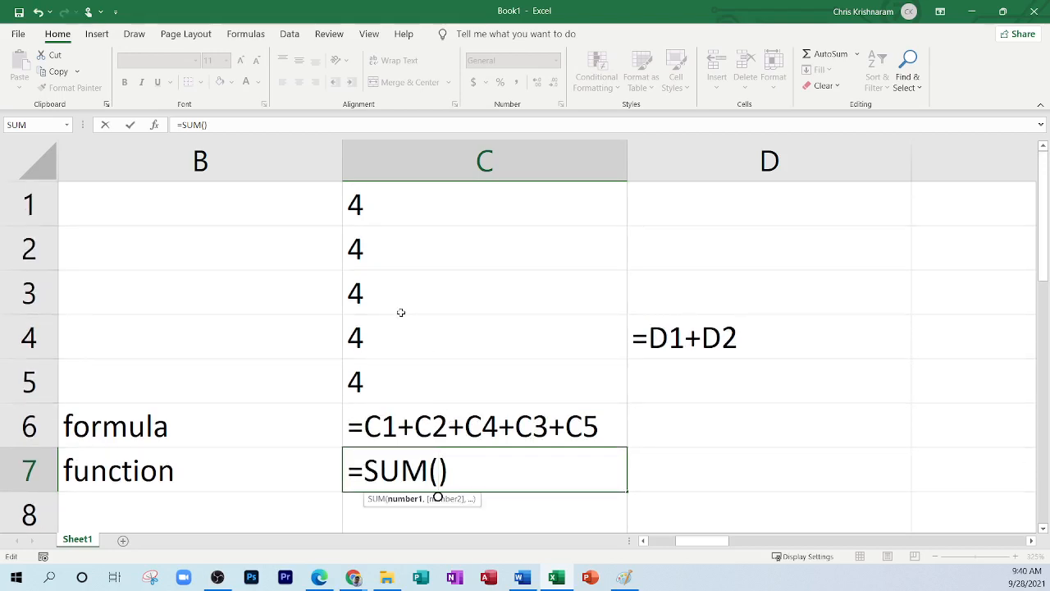
click(383, 200)
drag(383, 200, 425, 378)
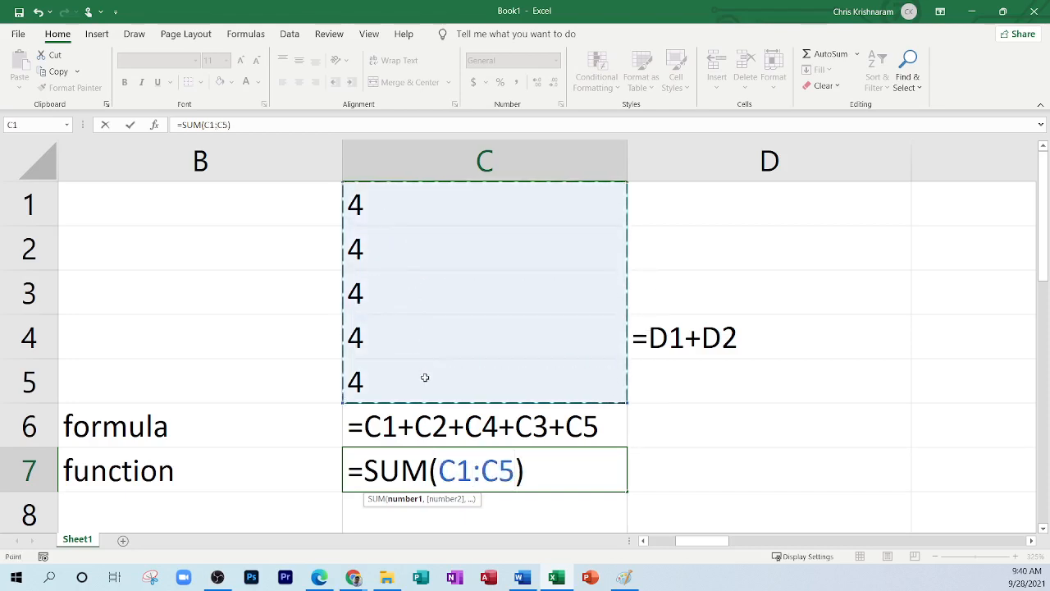
key(Return)
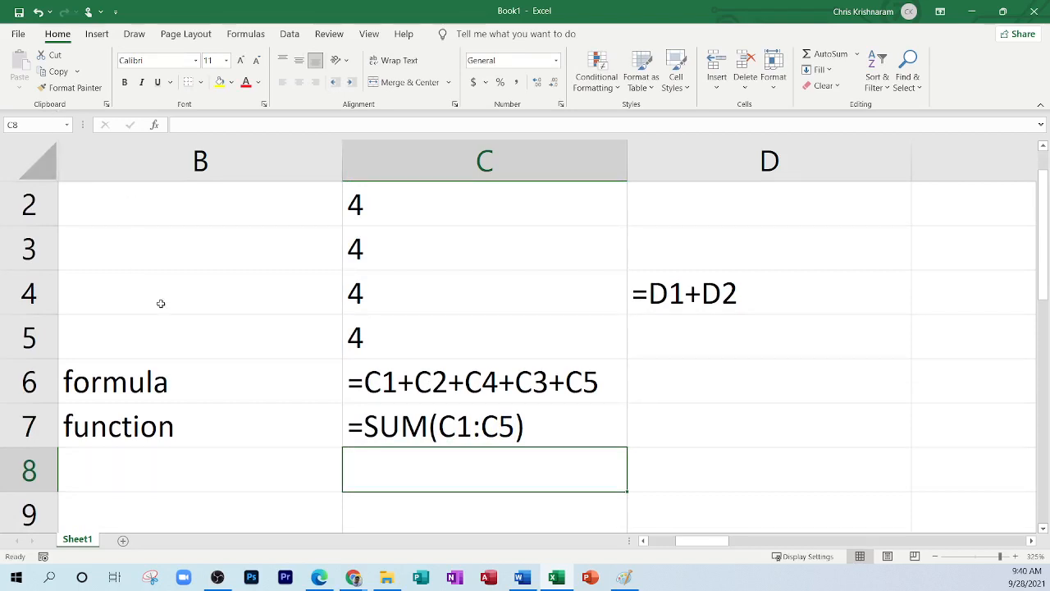
Step: Return the sheet to calculated results and examine the cell-by-cell addition formula in C6
key(ctrl+grave)
click(296, 409)
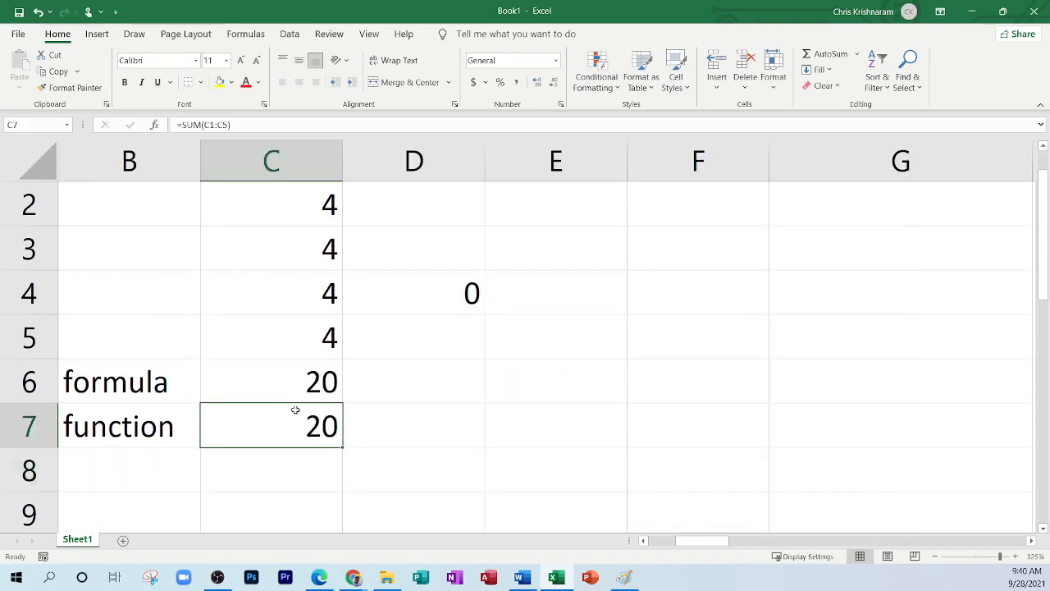
scroll(314, 435, up, 1)
double_click(315, 435)
drag(222, 426, 456, 426)
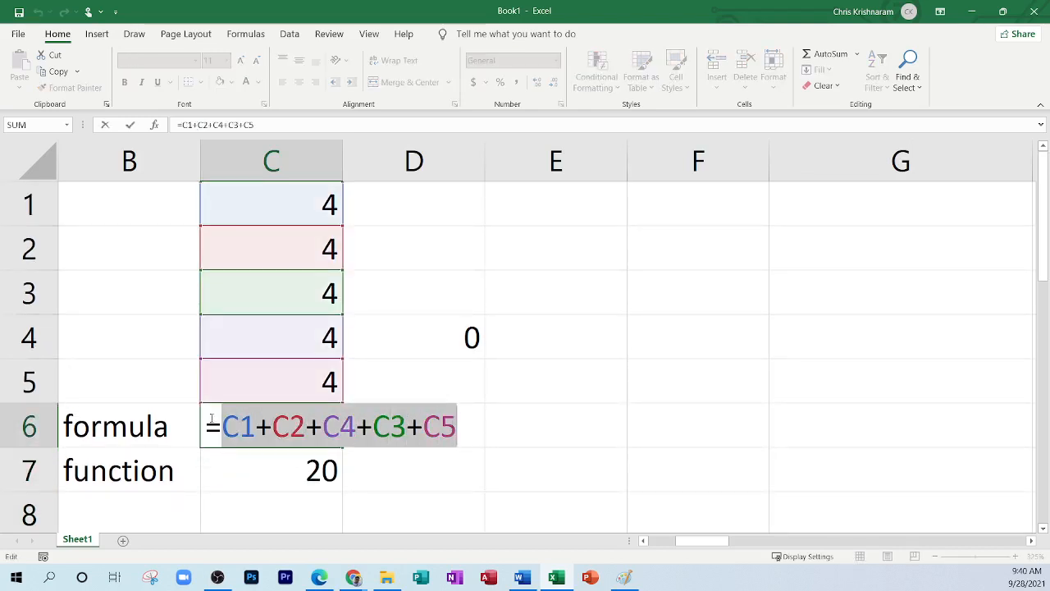
drag(200, 426, 484, 422)
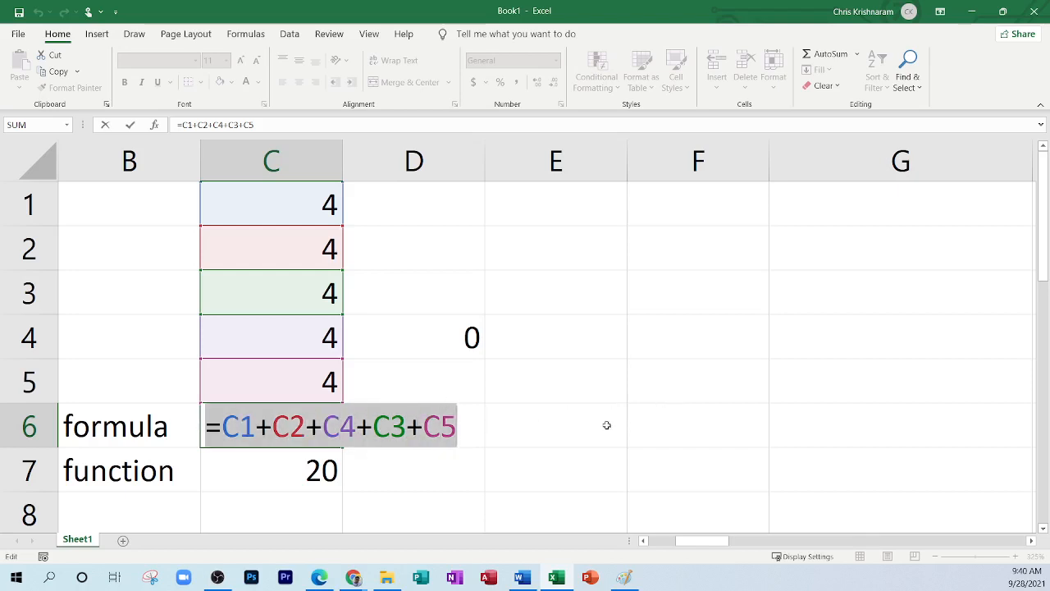
key(Escape)
Step: Examine the cell range used inside the SUM function in C7
double_click(243, 463)
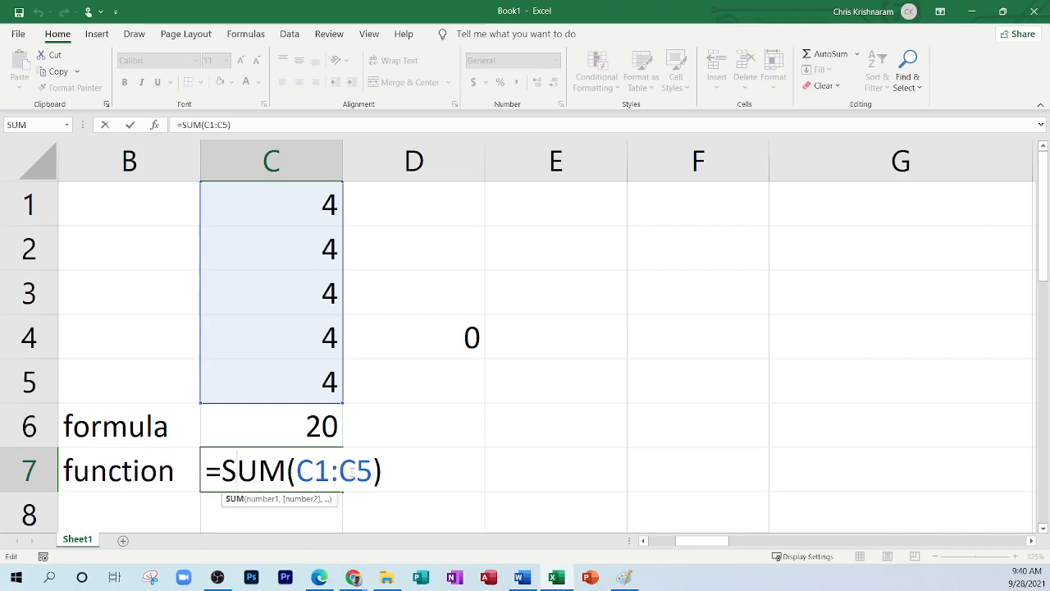
drag(375, 470, 296, 470)
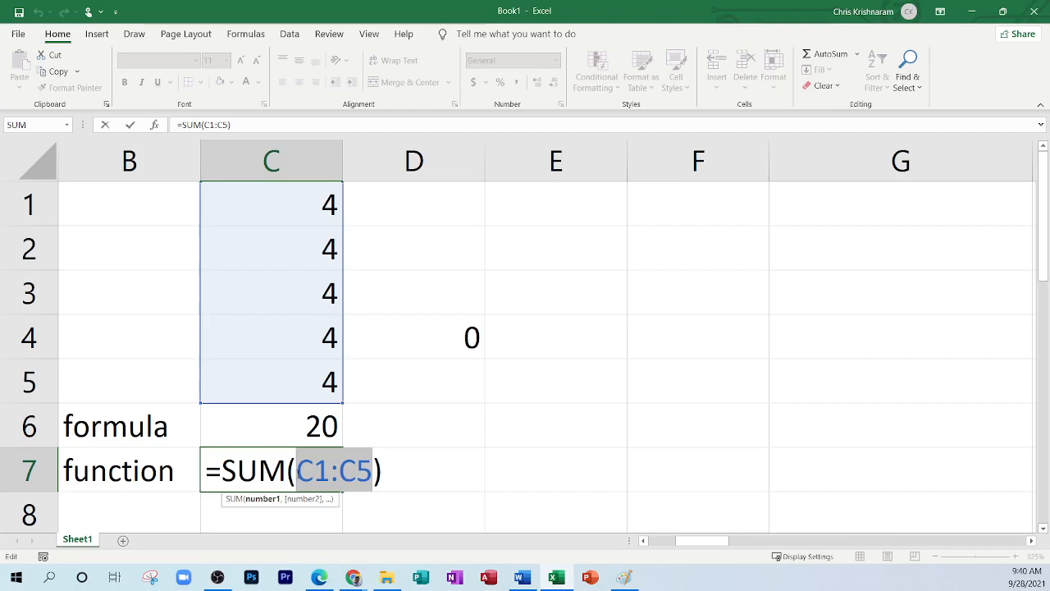
key(ctrl+Return)
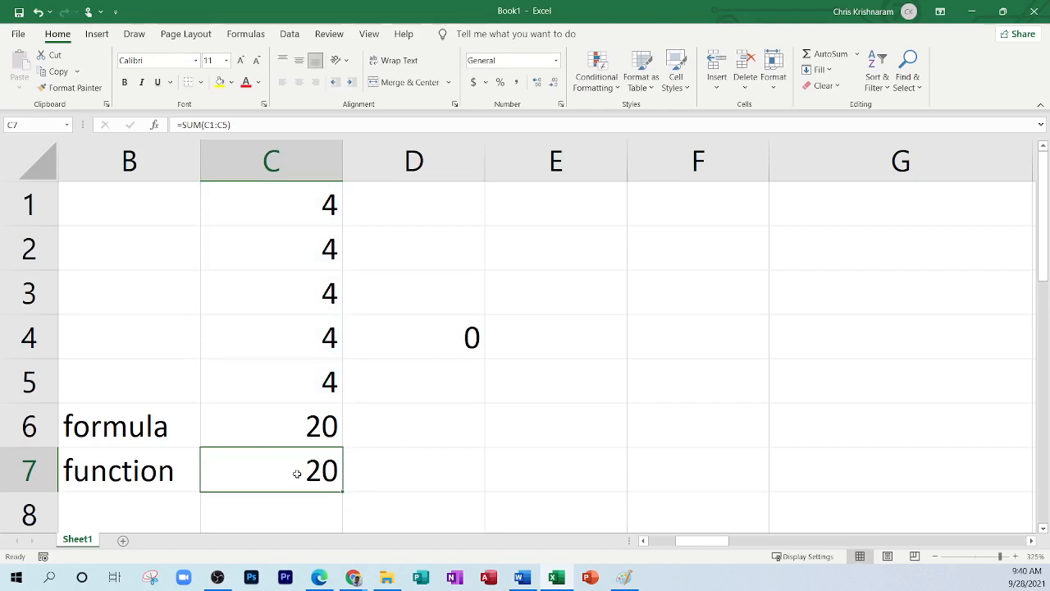
Step: Reopen the formula in C7 and highlight its function name, followed by its parenthesised argument
click(391, 304)
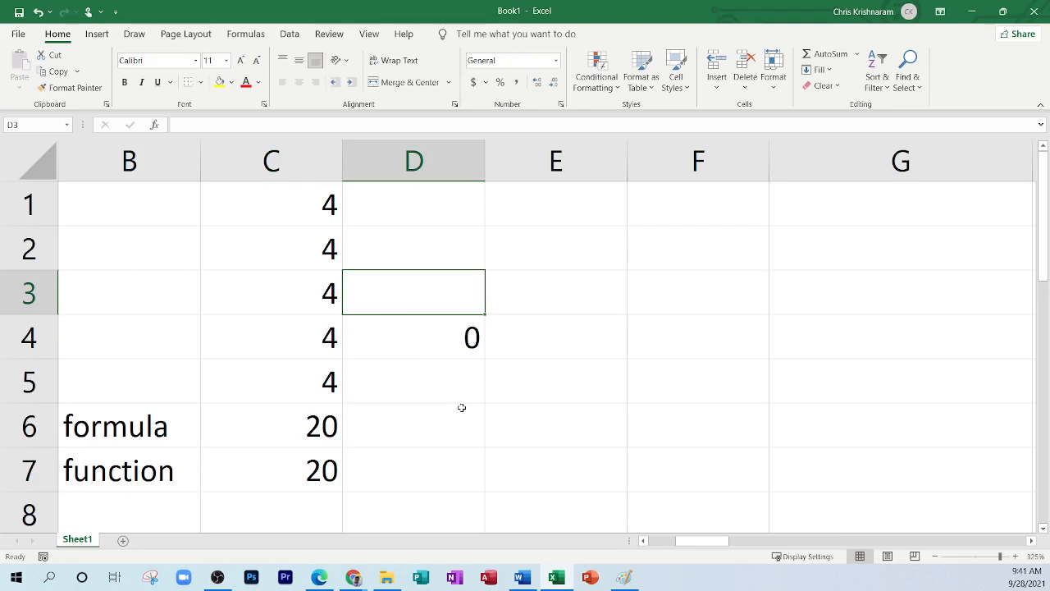
double_click(281, 475)
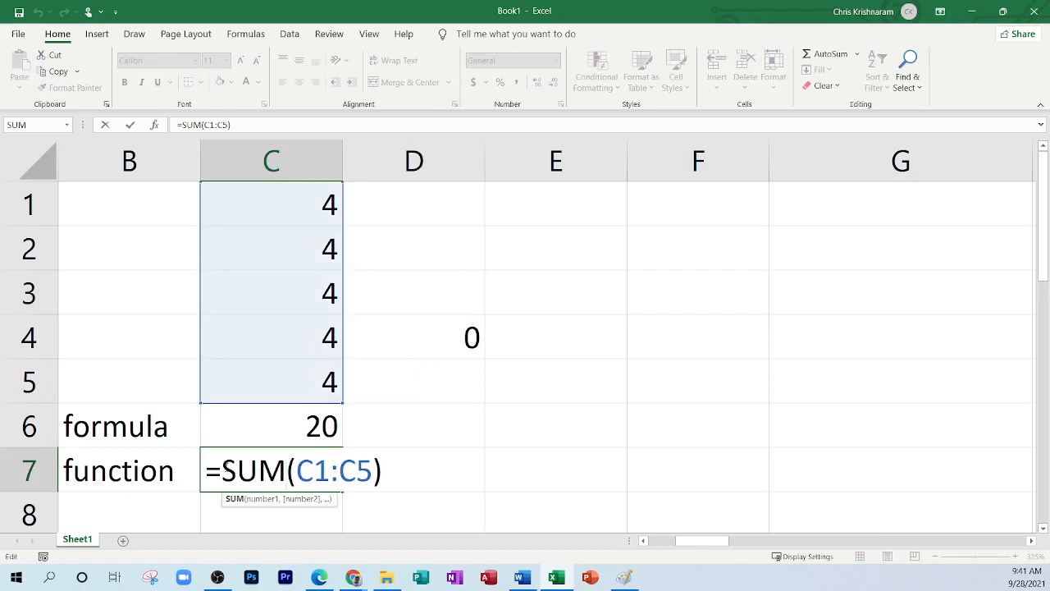
drag(220, 470, 287, 469)
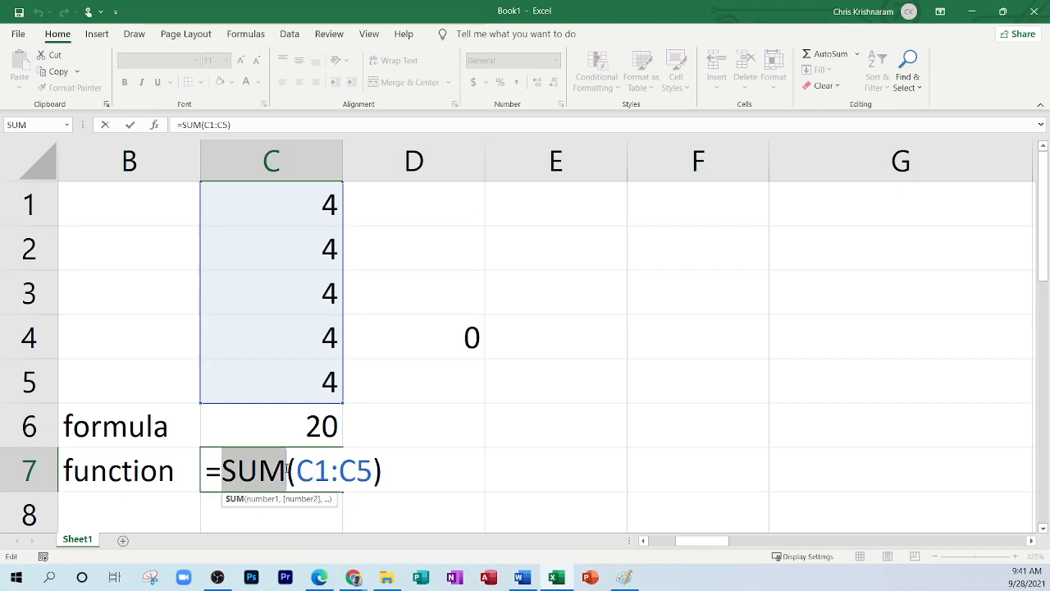
drag(291, 471, 391, 482)
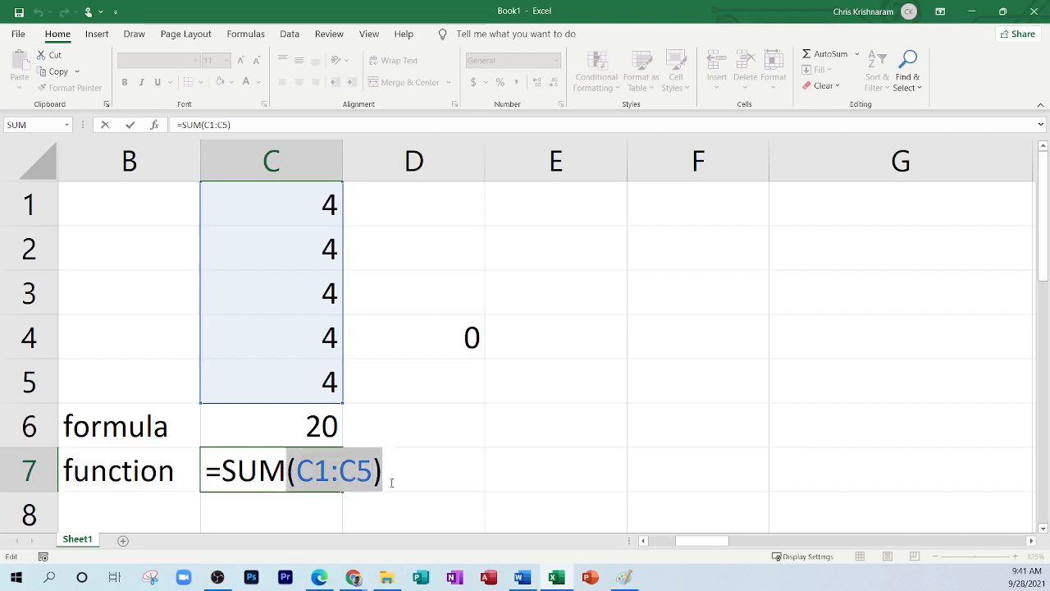
Step: Leave the formula in C7 and consult the list of four common functions in the PDF notes
click(407, 430)
click(323, 578)
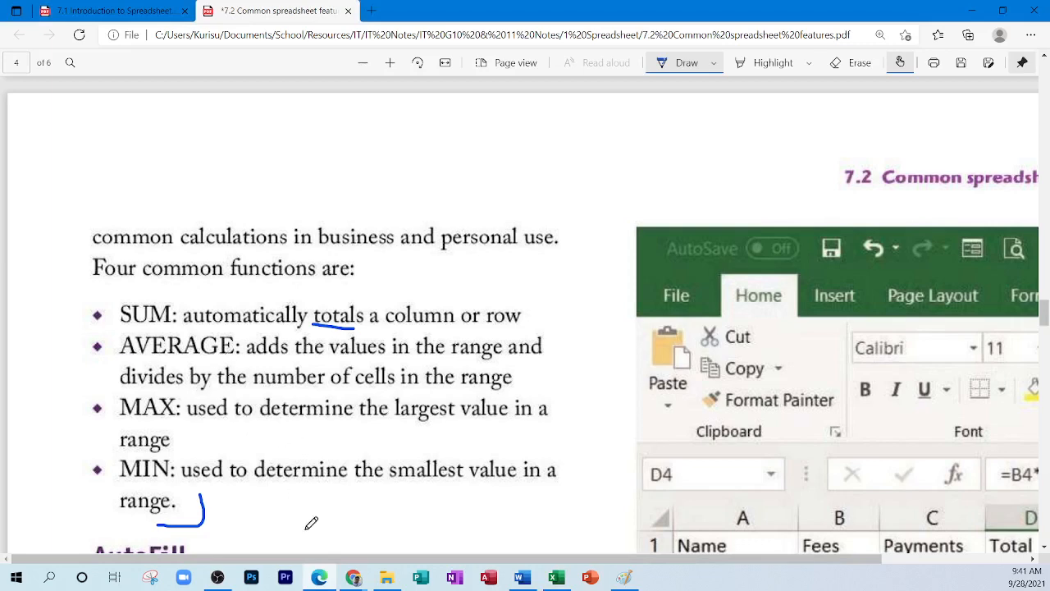
click(319, 581)
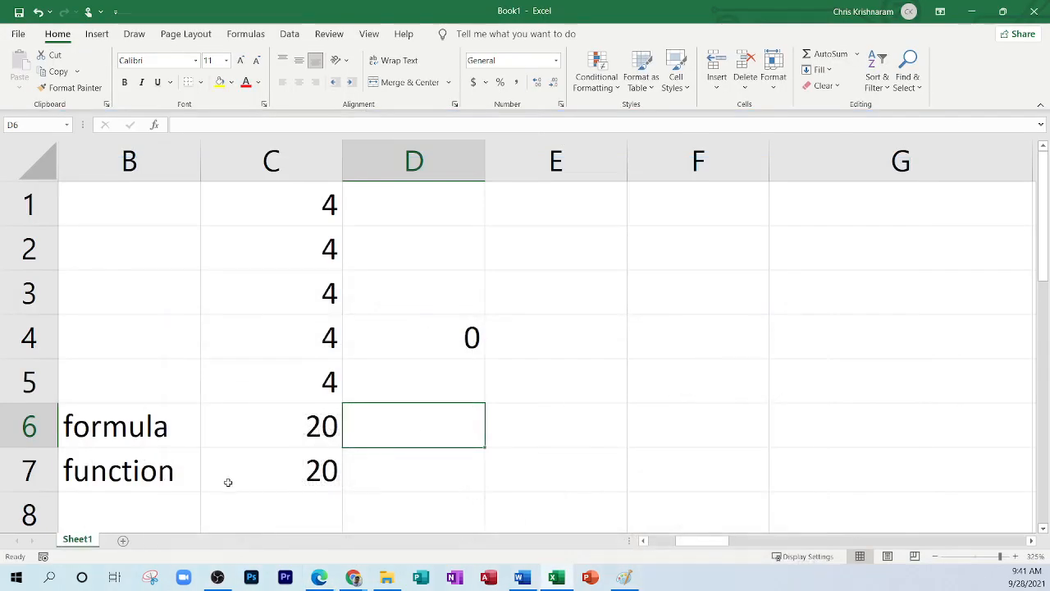
Step: Label cell B8 "average", correcting the misspelled first entry
click(142, 523)
text(averge)
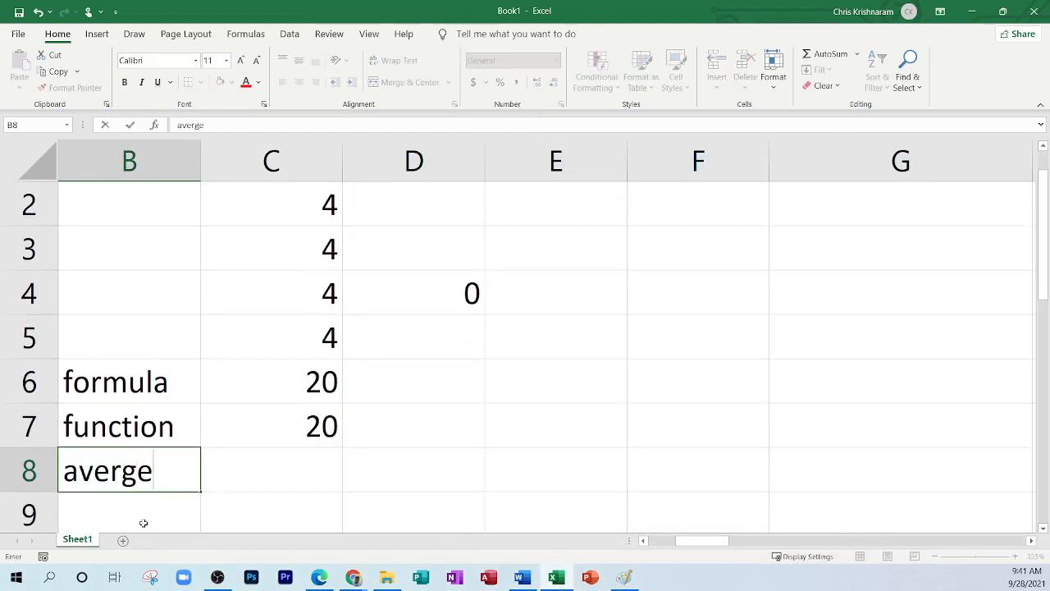
key(Return)
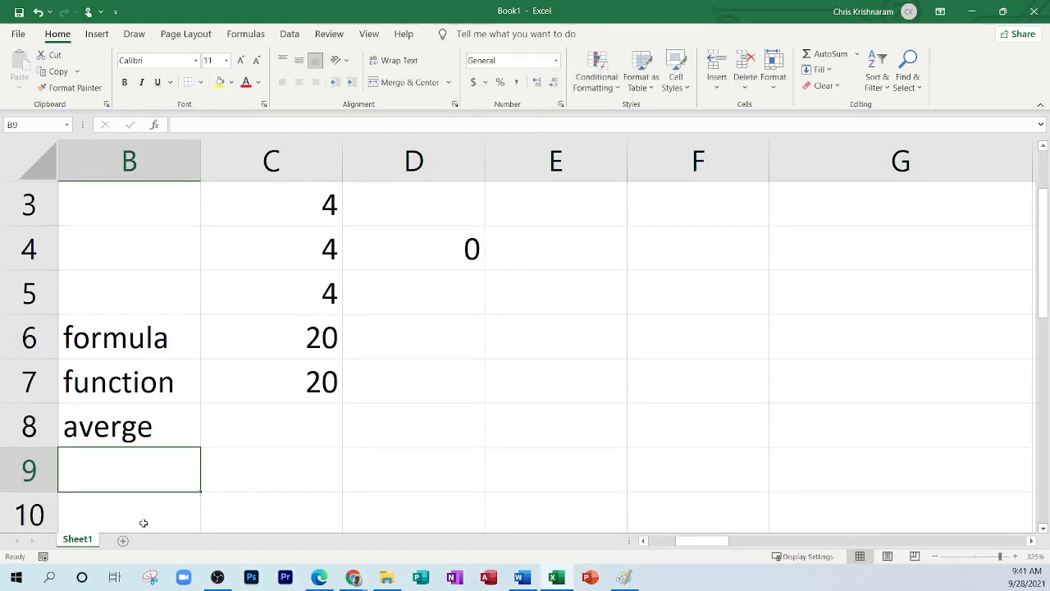
key(Up)
text(average)
key(Return)
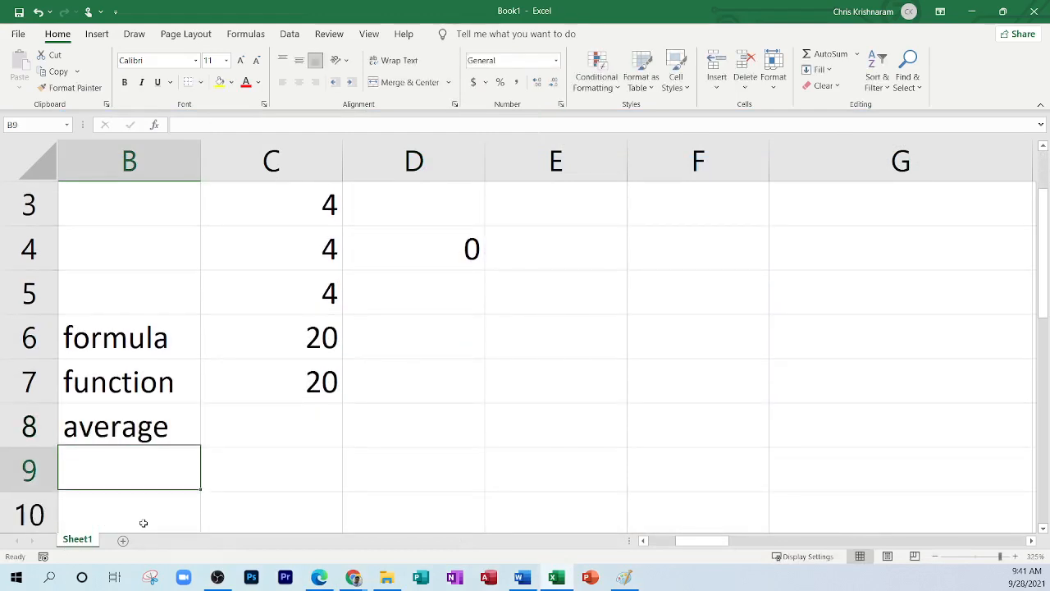
Step: Begin a formula in C8 with only an equals sign
click(301, 422)
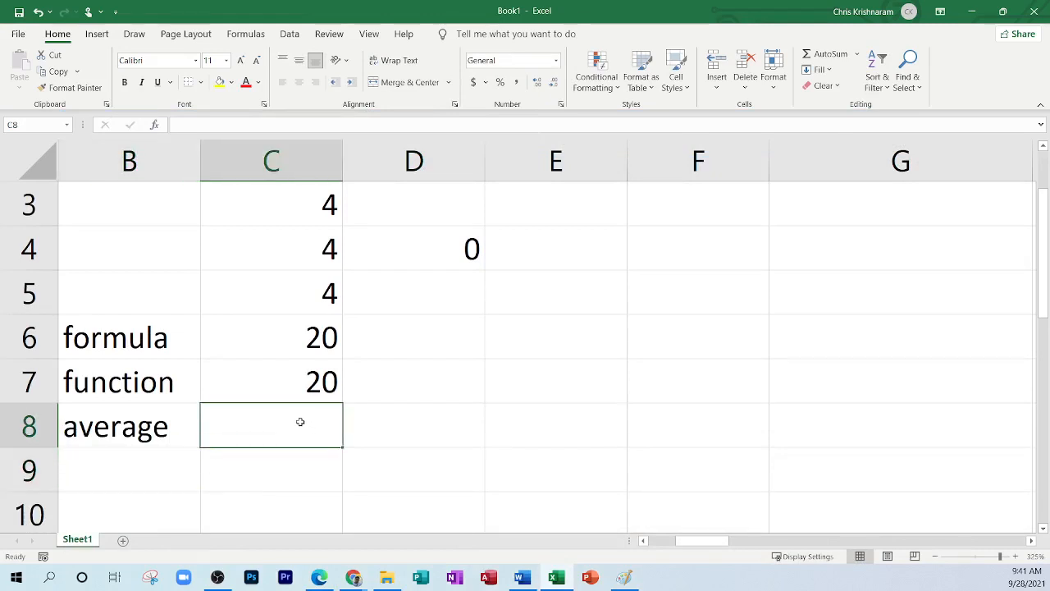
text(=)
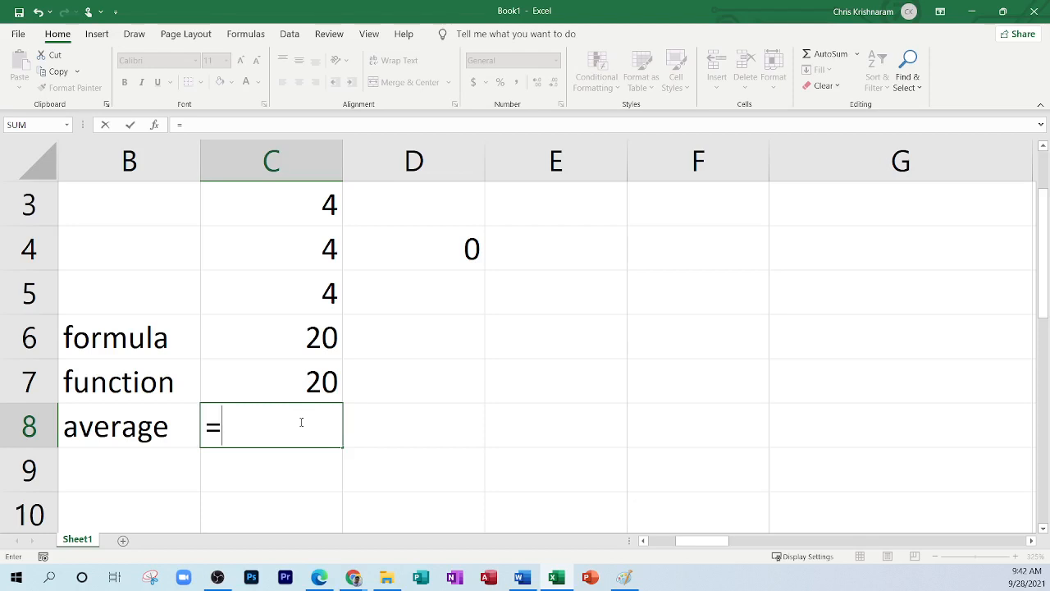
text(a)
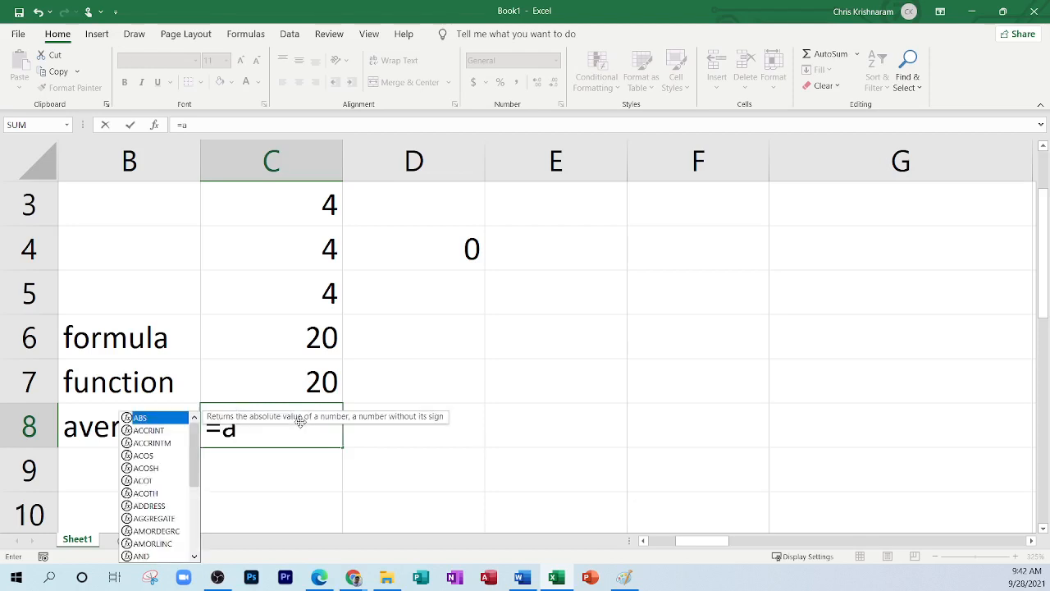
key(BackSpace)
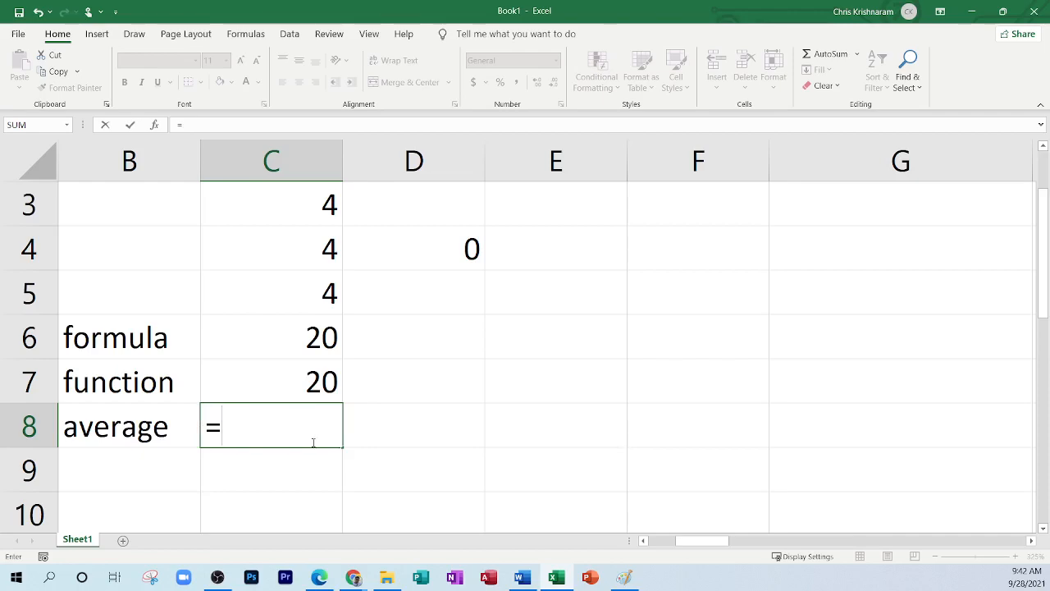
Step: Switch to the PDF notes and underline the function names MIN and AVERAGE with the pen
click(321, 577)
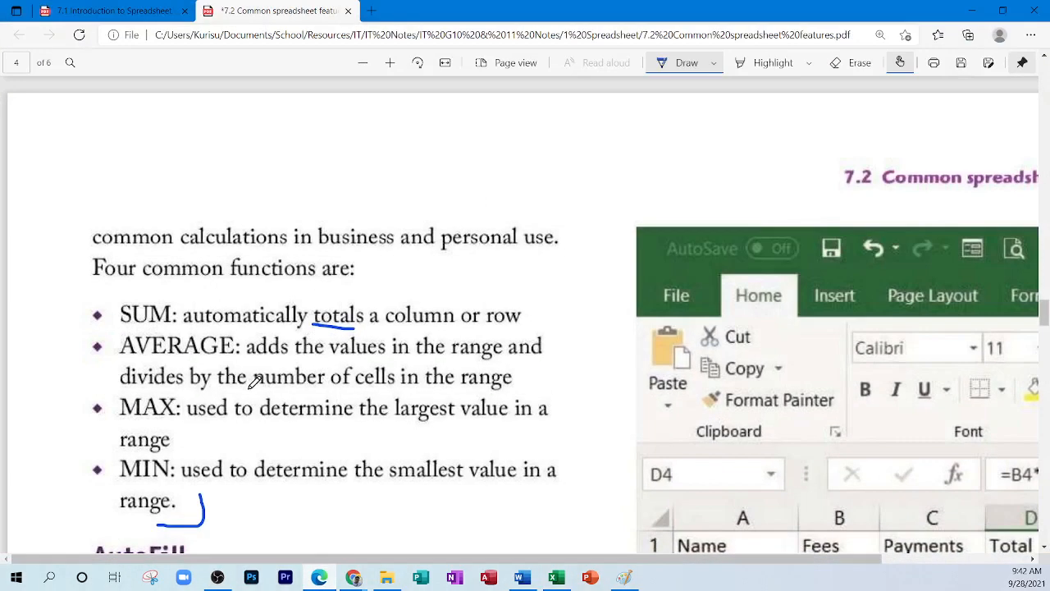
scroll(270, 353, down, 1)
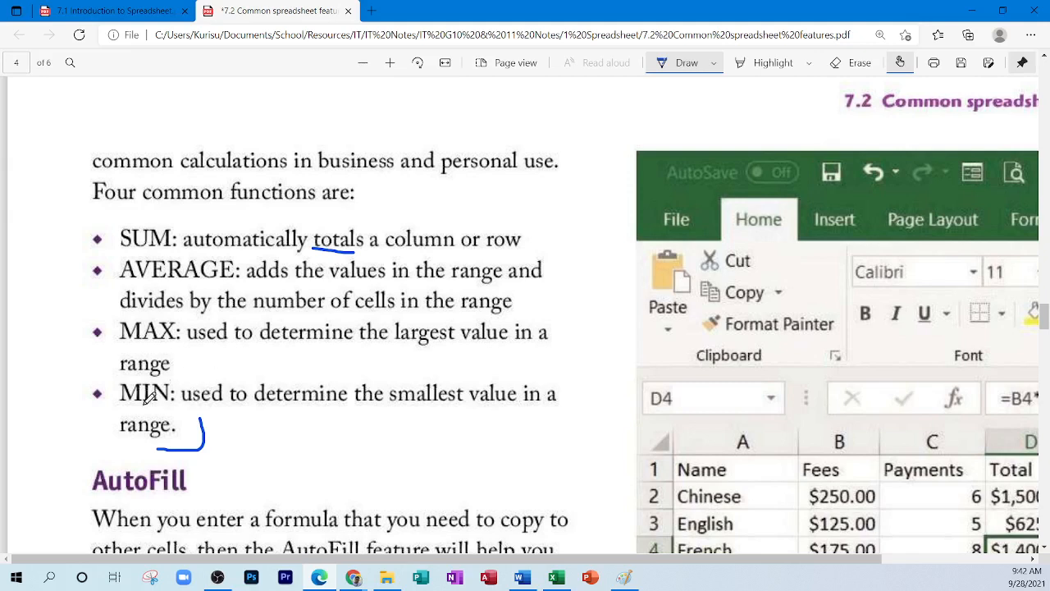
drag(120, 405, 188, 405)
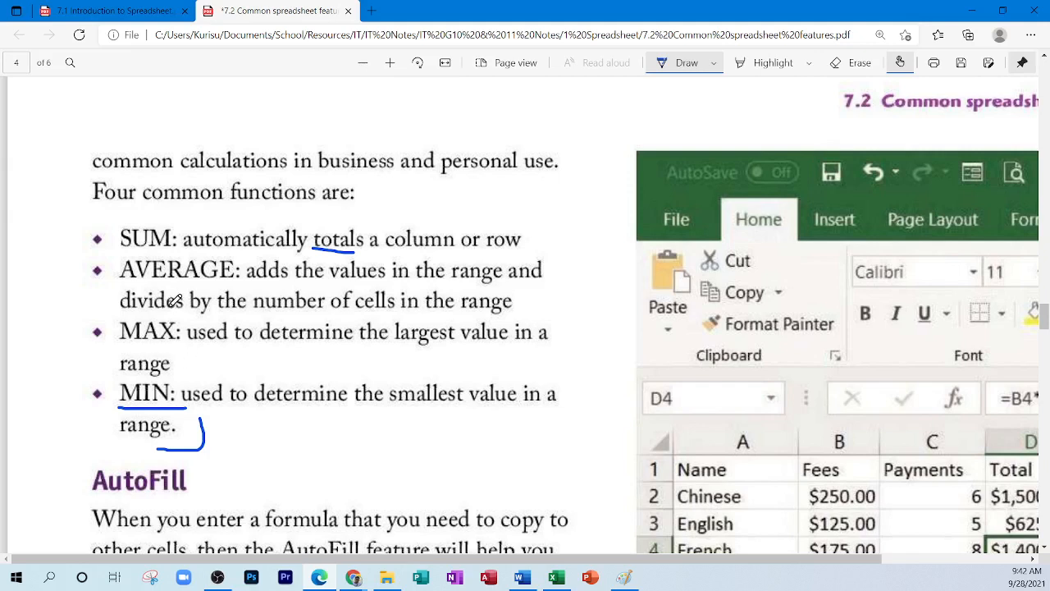
drag(117, 282, 234, 277)
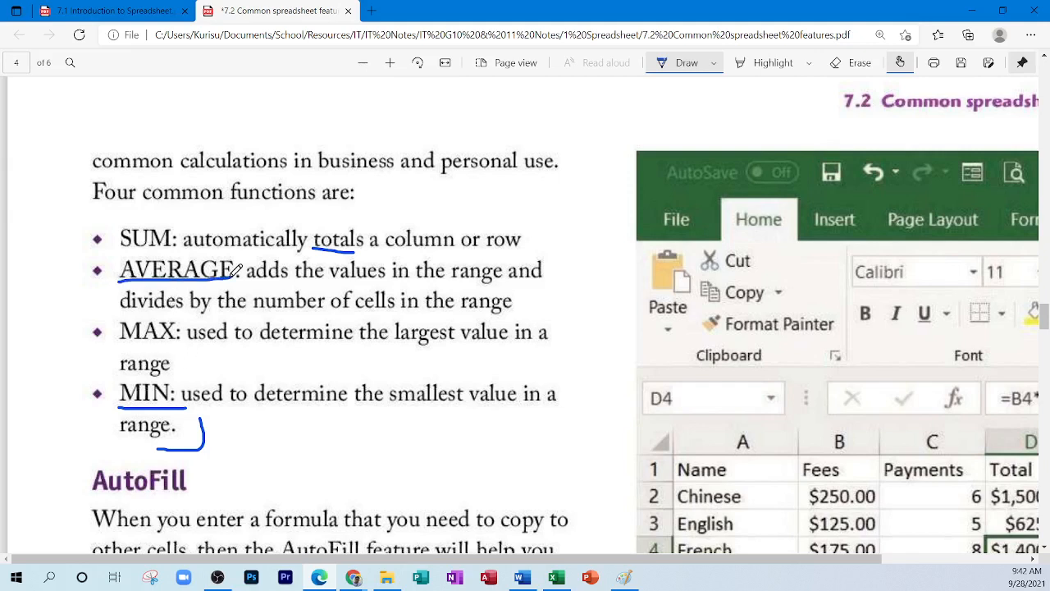
Step: Handwrite two abbreviations of AVERAGE in the margin beside its entry, and erase them
mouse_move(20, 297)
mouse_down()
mouse_move(51, 265)
mouse_move(95, 260)
mouse_up()
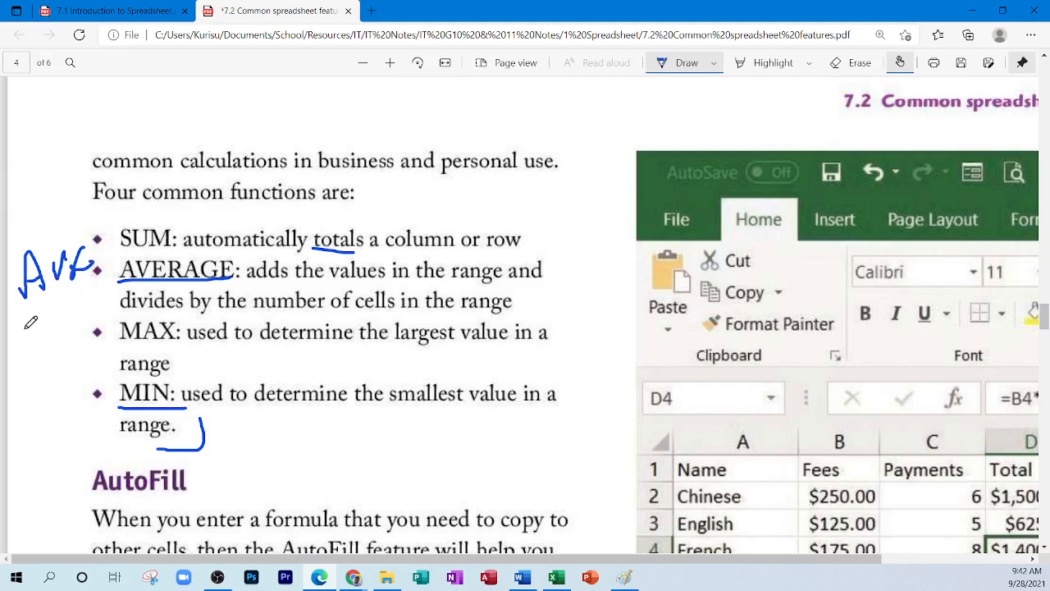
mouse_move(23, 302)
mouse_down()
mouse_move(24, 312)
mouse_move(79, 289)
mouse_move(74, 307)
mouse_up()
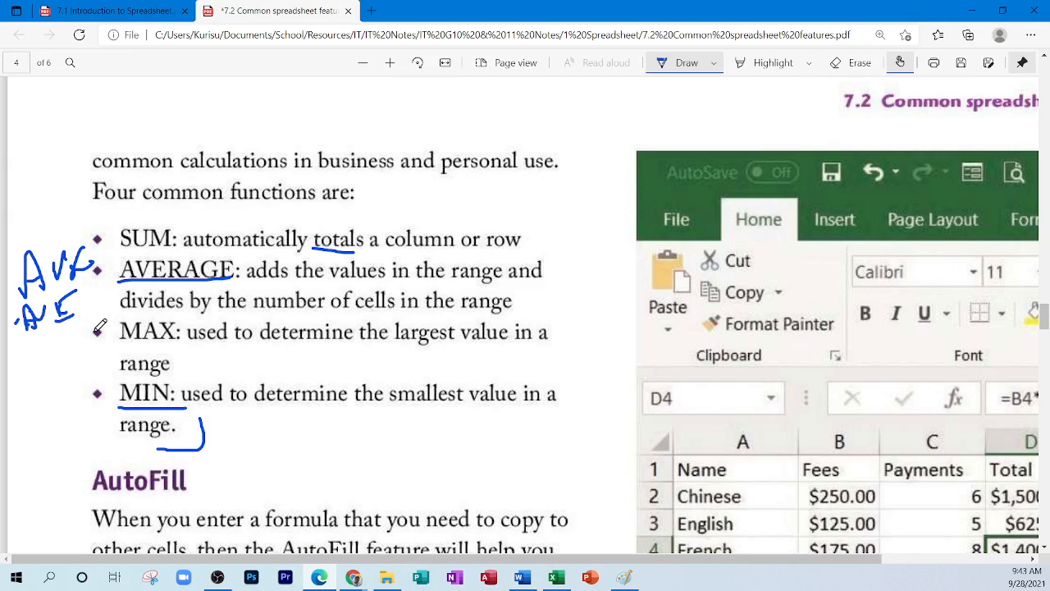
click(849, 62)
mouse_move(212, 264)
mouse_down()
mouse_move(164, 315)
mouse_move(61, 309)
mouse_move(82, 297)
mouse_move(69, 272)
mouse_move(234, 281)
mouse_up()
Step: Underline AVERAGE again with the pen and draw boxes around the function names MAX and MIN
click(692, 65)
drag(123, 348, 168, 347)
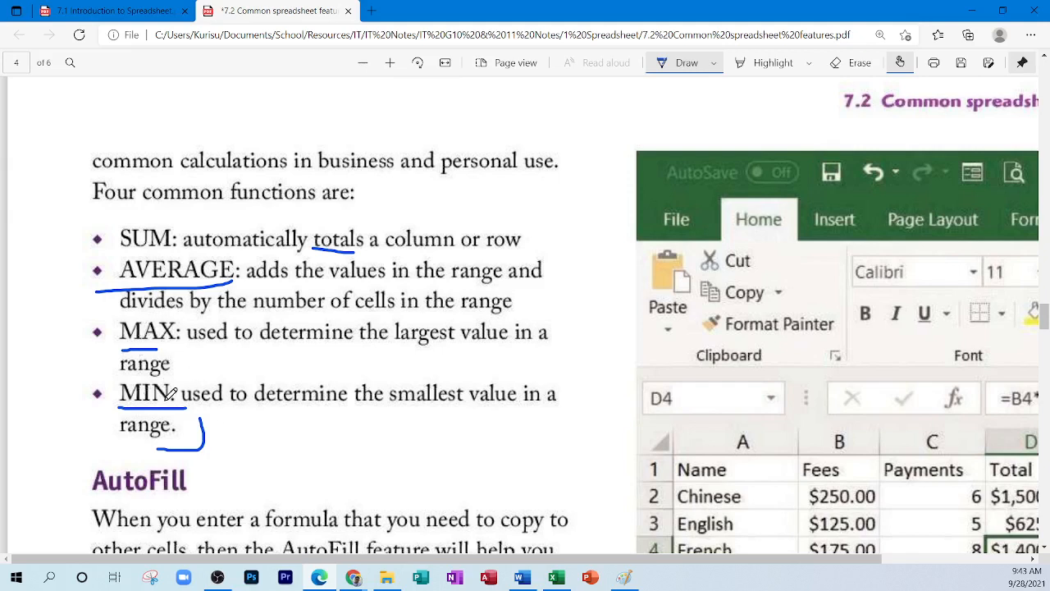
mouse_move(127, 347)
mouse_down()
mouse_move(115, 317)
mouse_move(185, 327)
mouse_move(123, 351)
mouse_up()
mouse_move(118, 399)
mouse_down()
mouse_move(118, 379)
mouse_move(184, 406)
mouse_up()
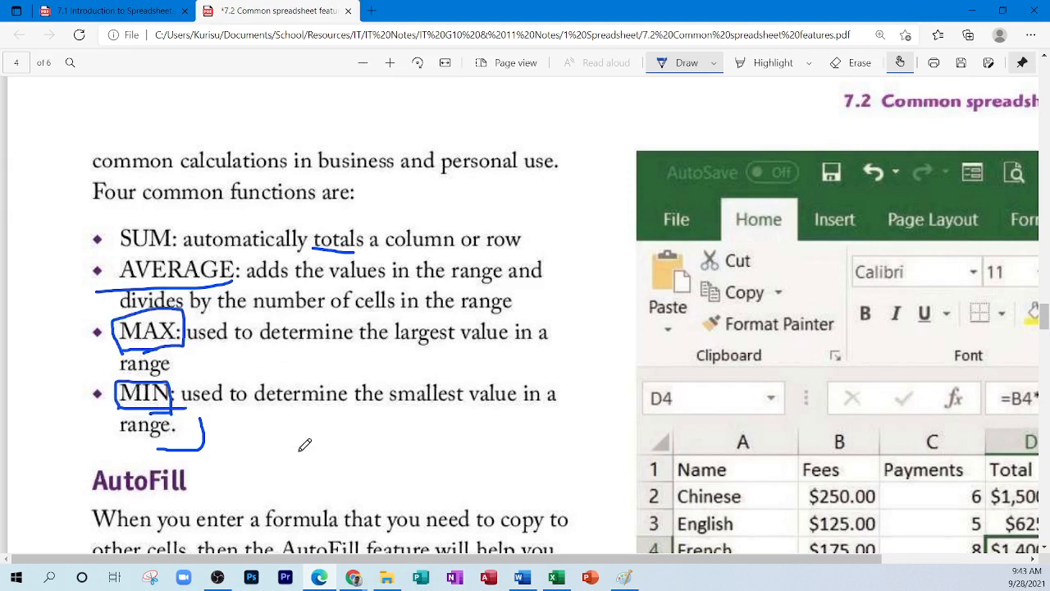
Step: Switch back to the Excel workbook and complete the formula in C8 as =AVERAGE(5,4,6)
click(320, 580)
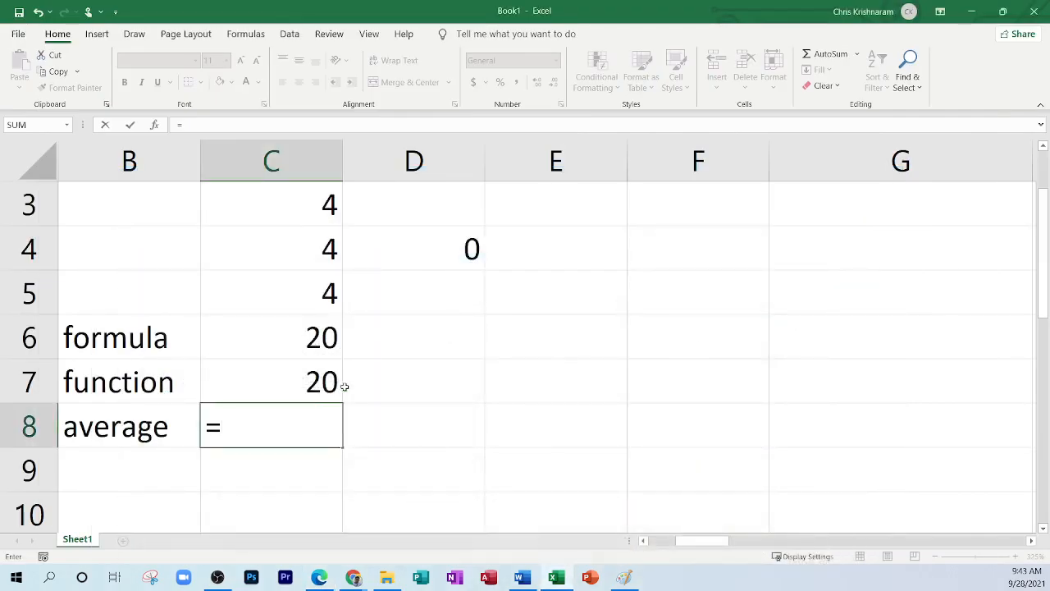
text(average)
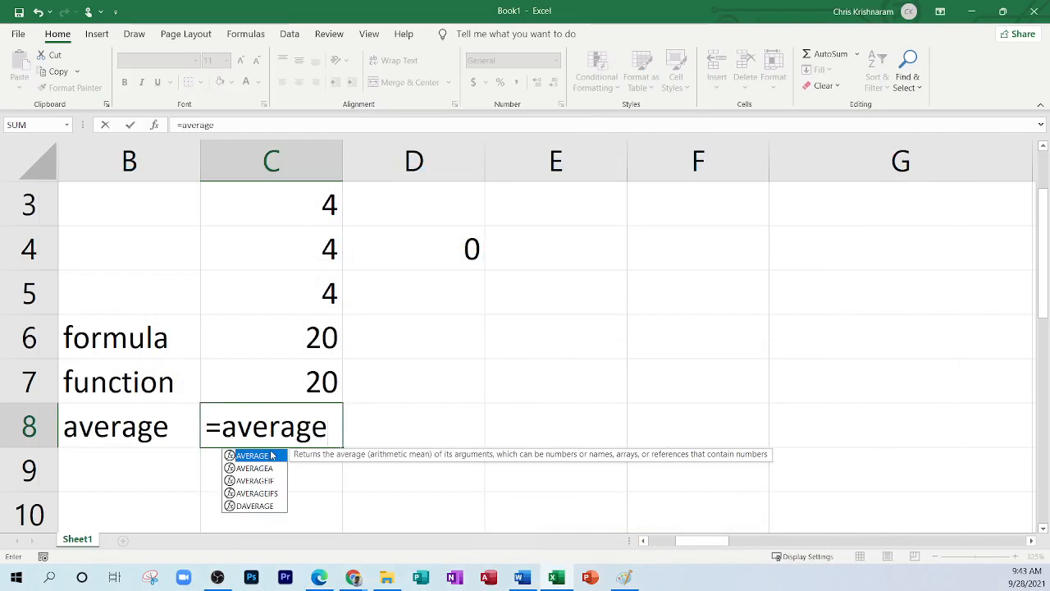
text(()
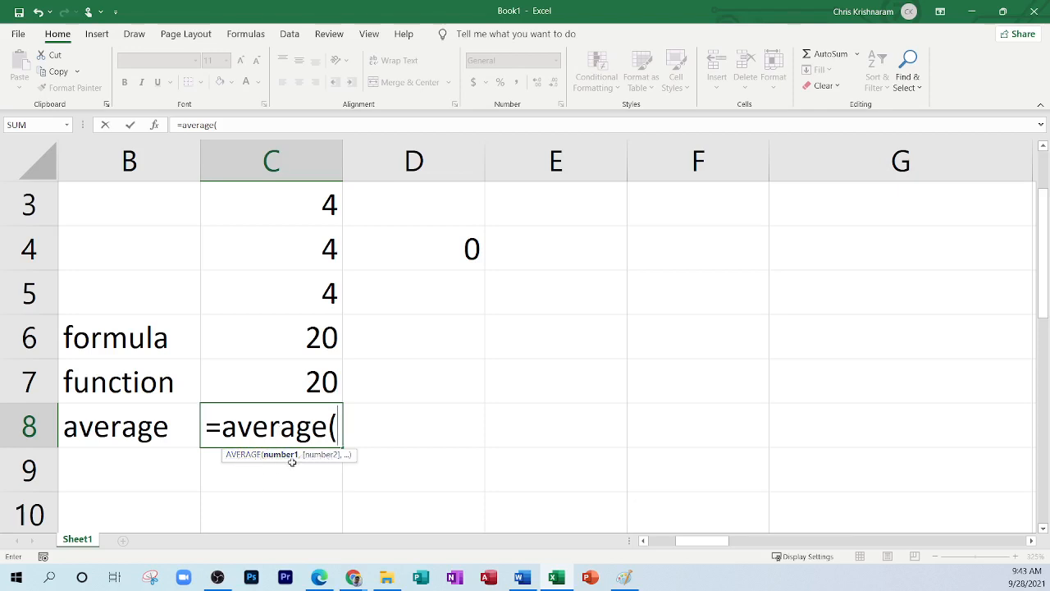
text(5,4)
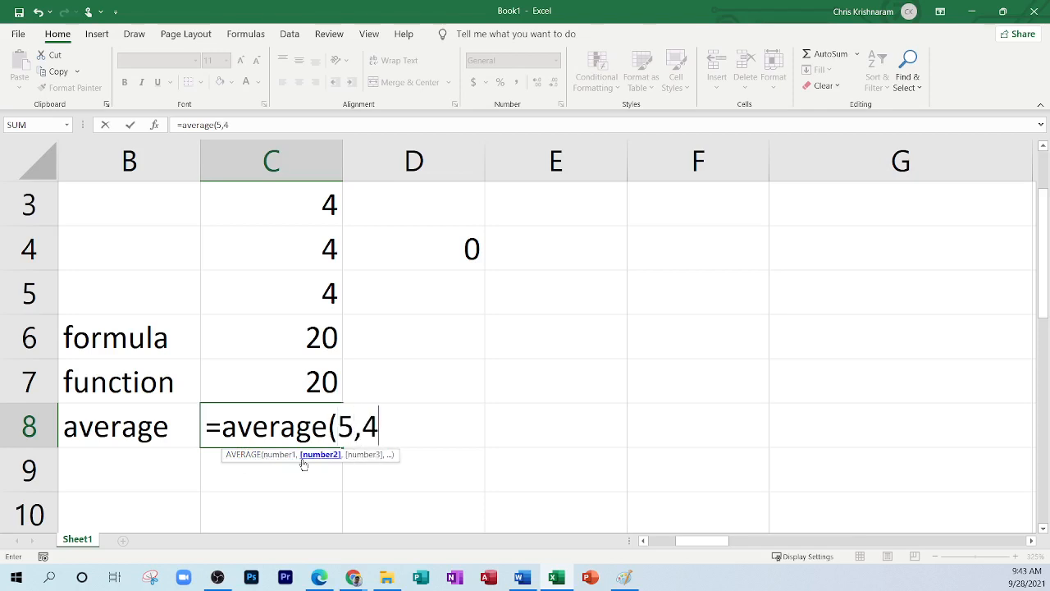
text(,6)
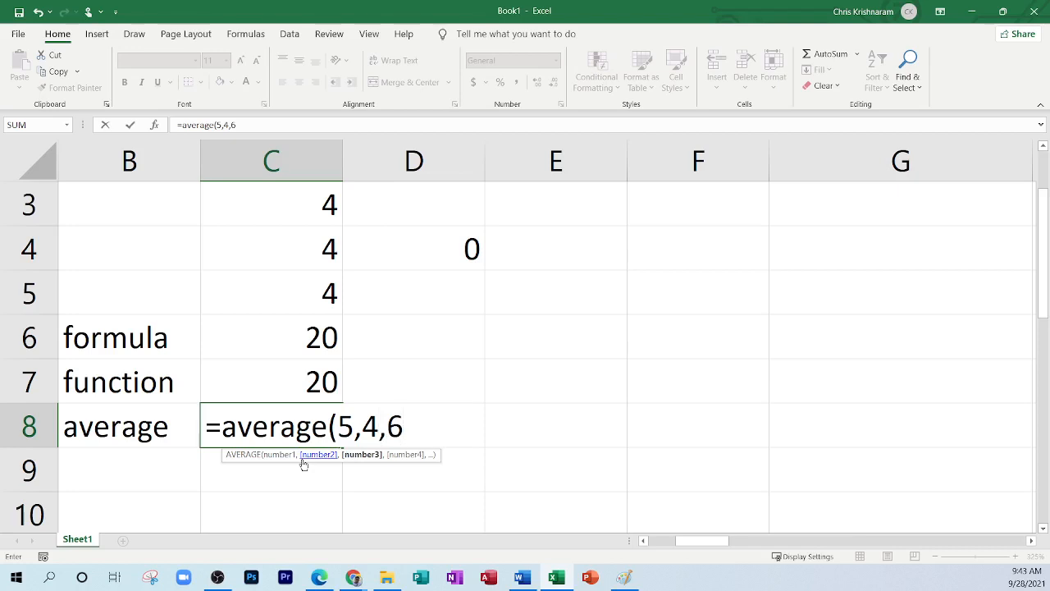
text())
key(Return)
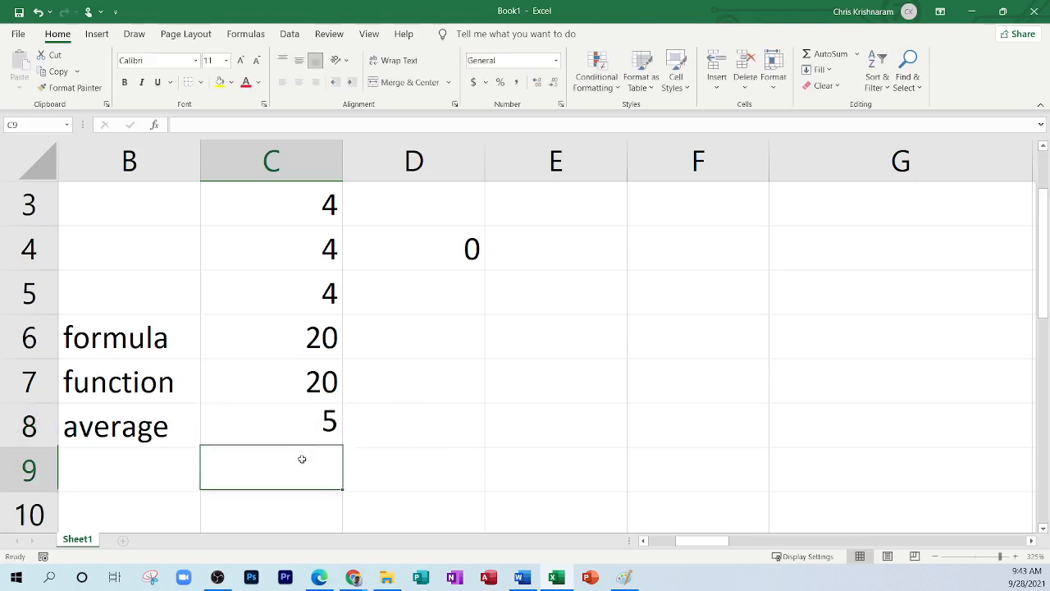
Step: Replace the typed numbers in C8's AVERAGE function with the range C1:C5
click(305, 424)
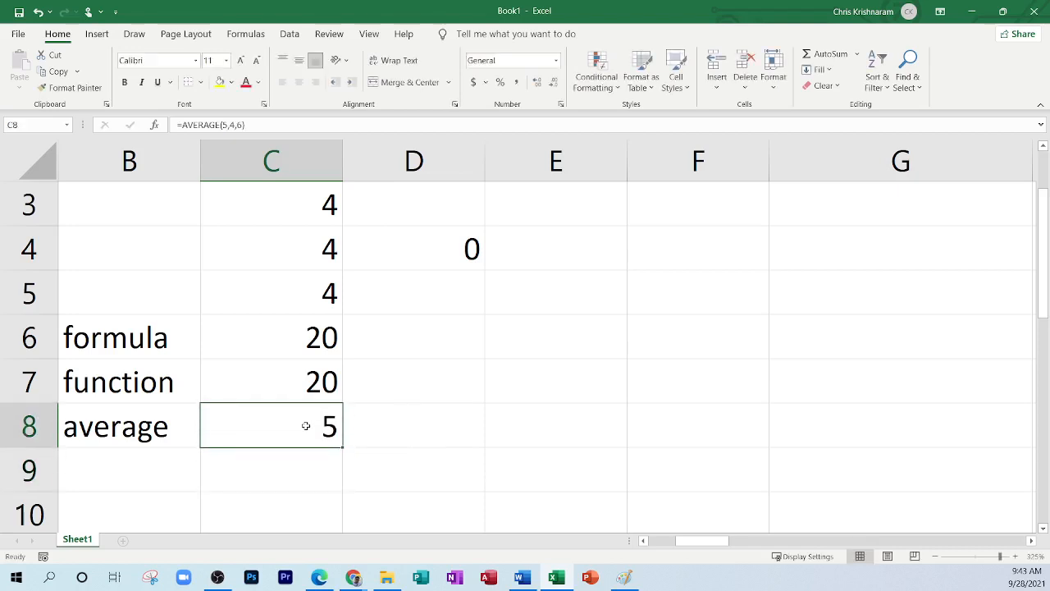
double_click(305, 425)
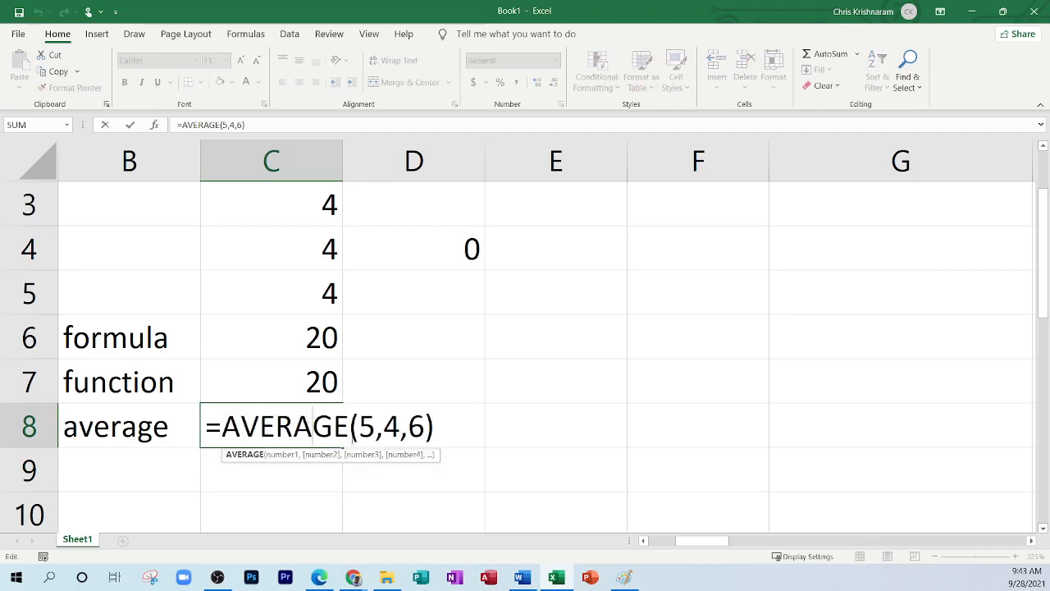
drag(358, 432, 425, 428)
key(Delete)
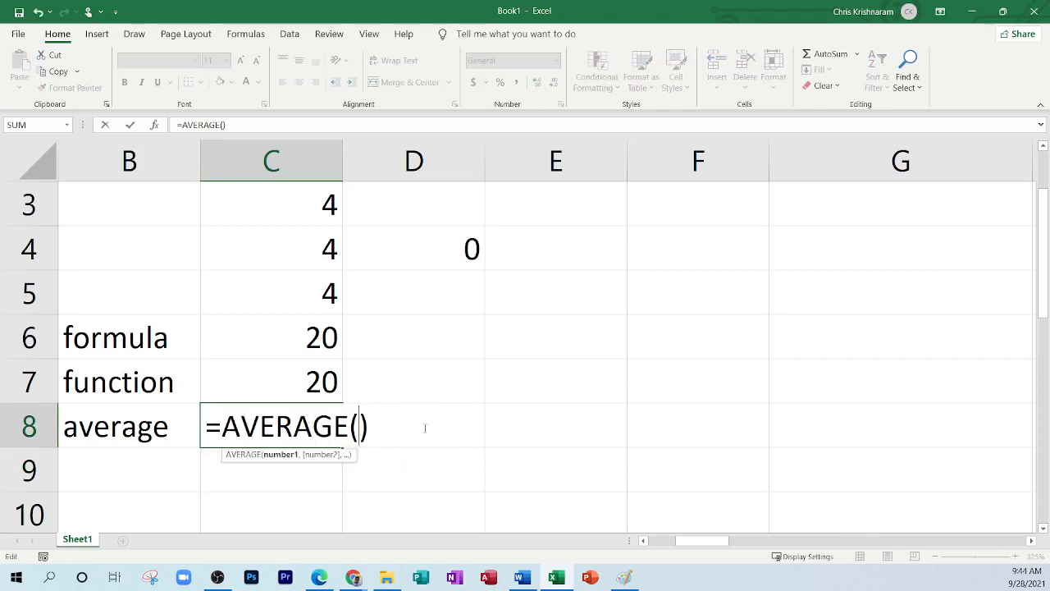
scroll(421, 426, up, 1)
drag(308, 202, 323, 369)
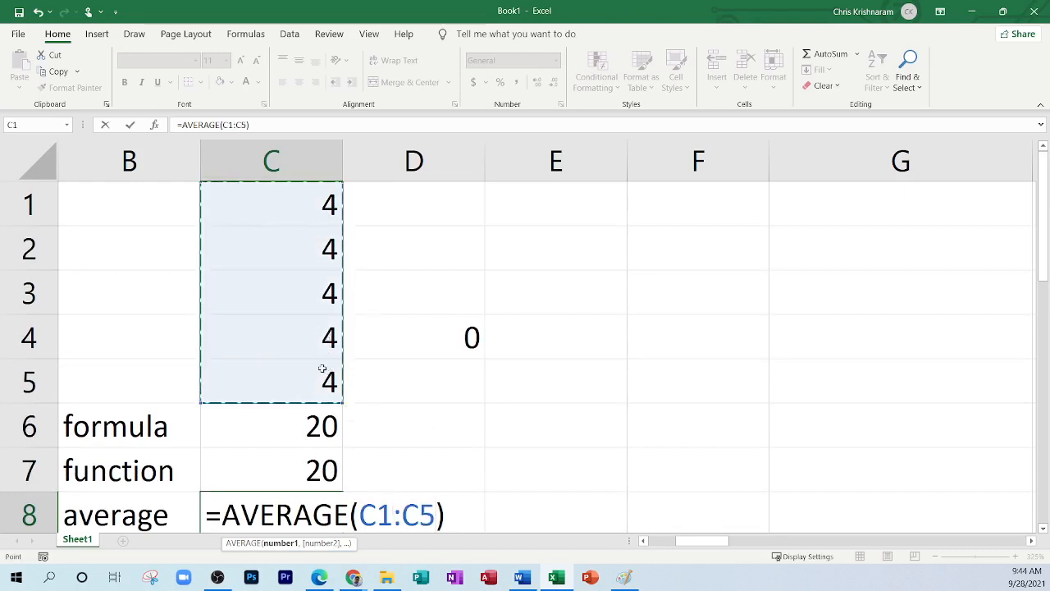
key(Return)
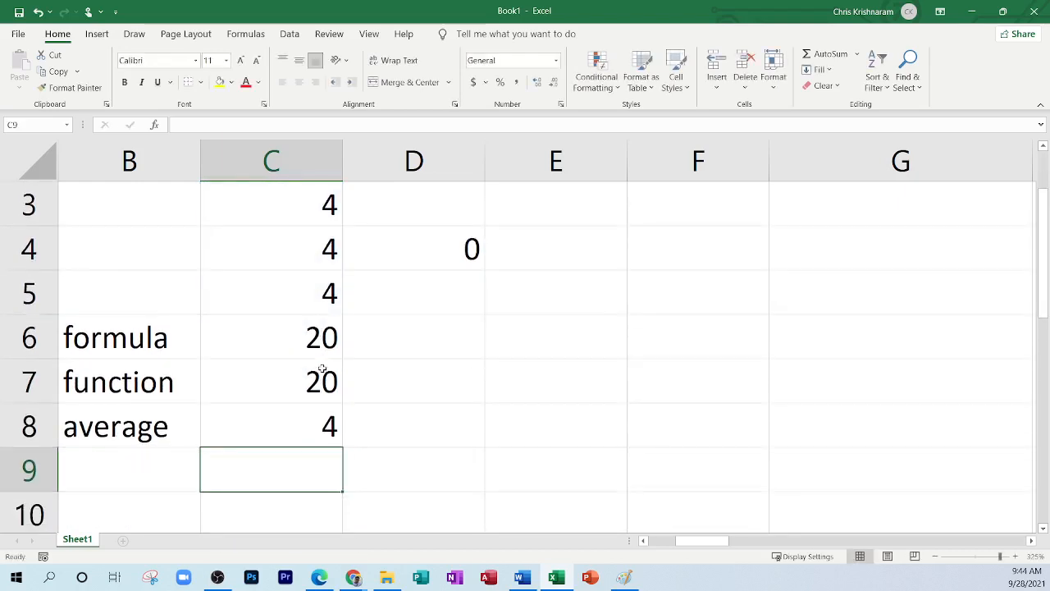
Step: Reopen the formula in C8 to examine its function name and cell range
click(310, 425)
double_click(310, 425)
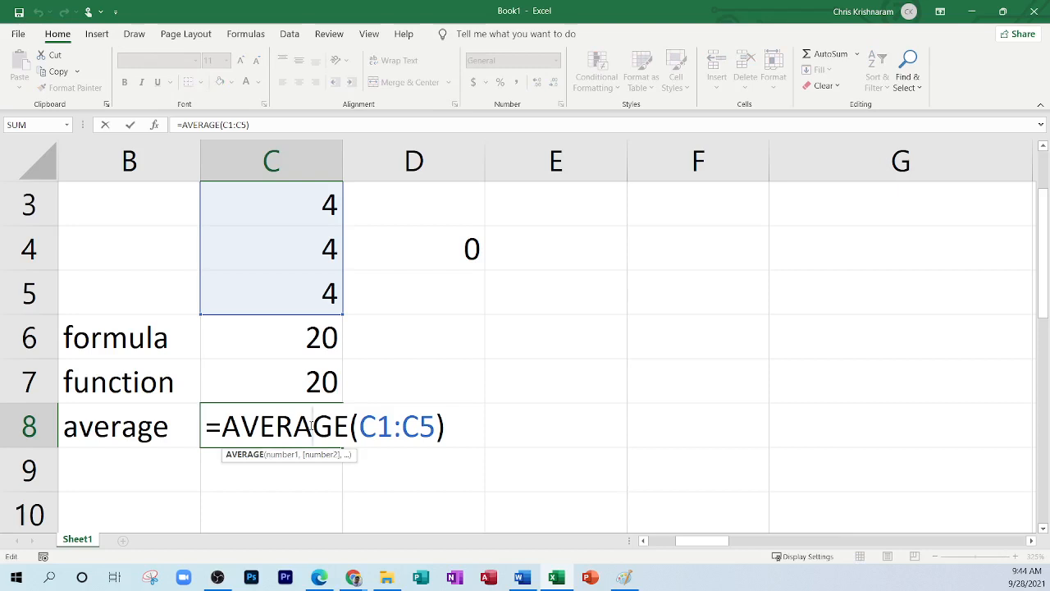
click(424, 362)
Step: Label cell B9 "max"
click(126, 483)
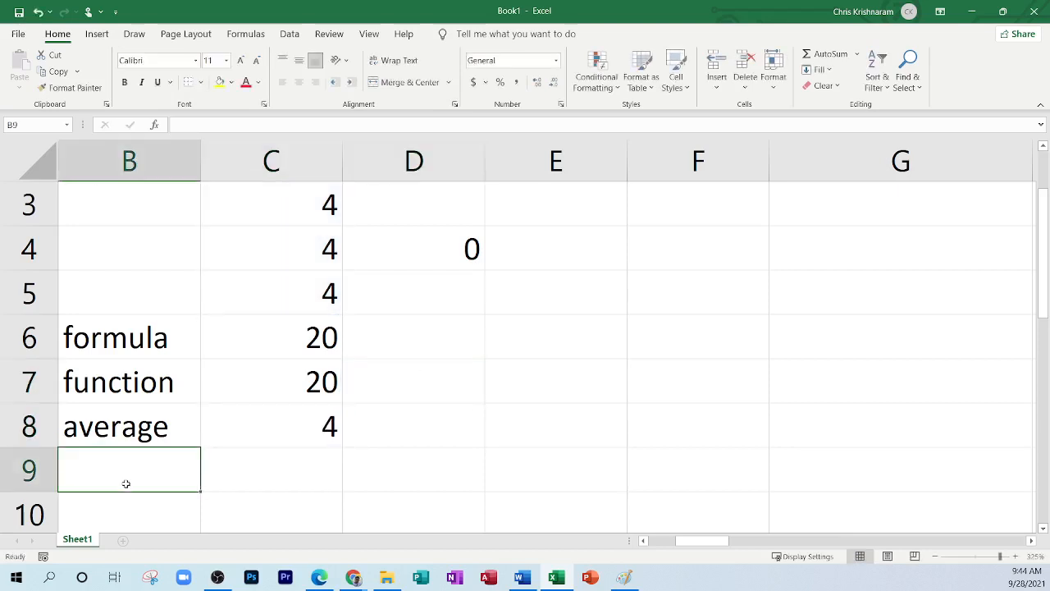
text(max)
key(Tab)
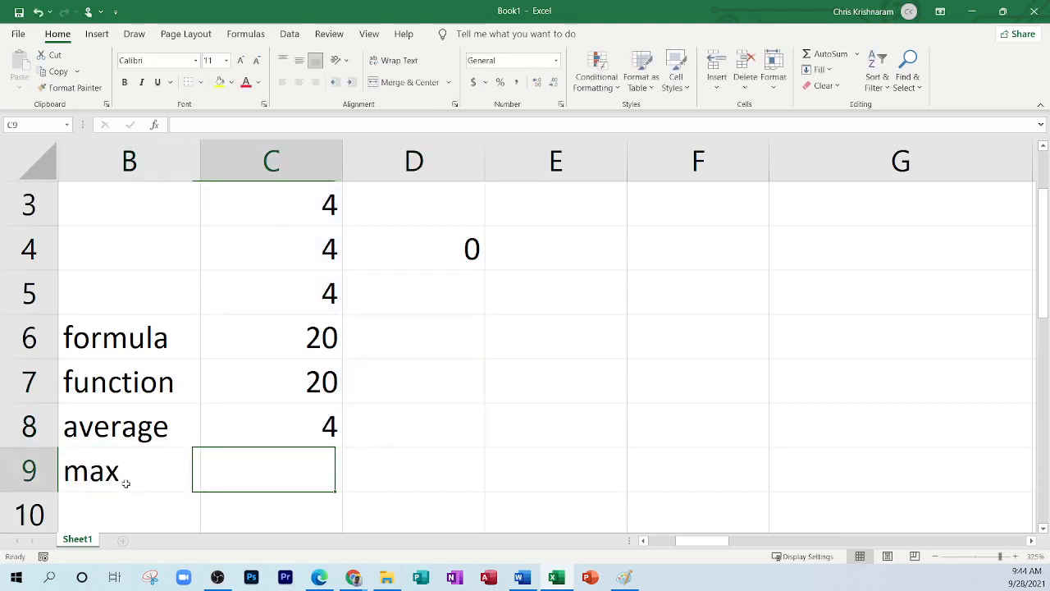
Step: Enter the formula =MAX(C1:C5) in cell C9 to find the largest value in the range
text(=)
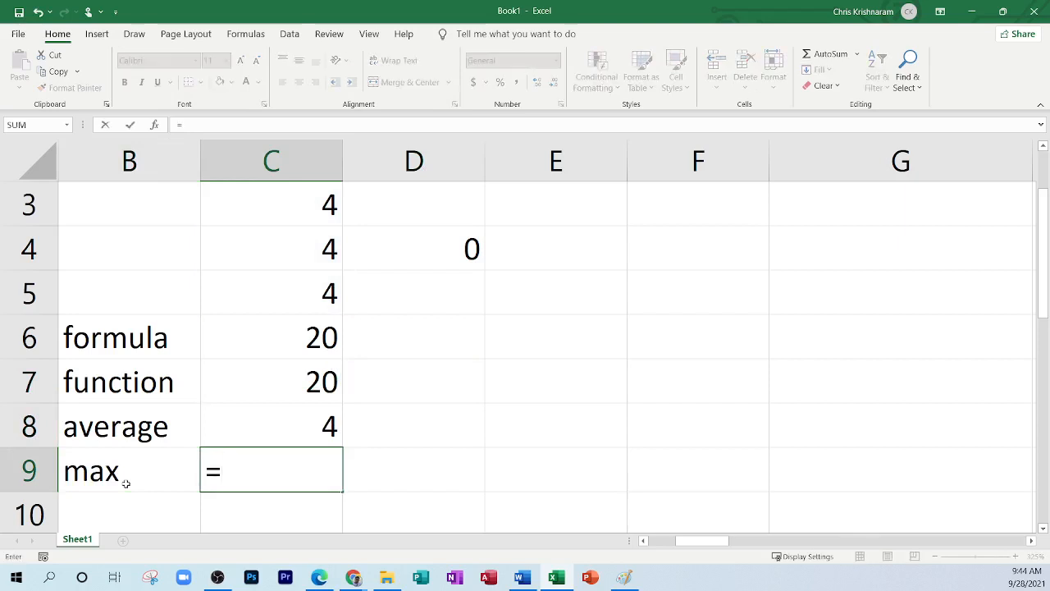
text(max)
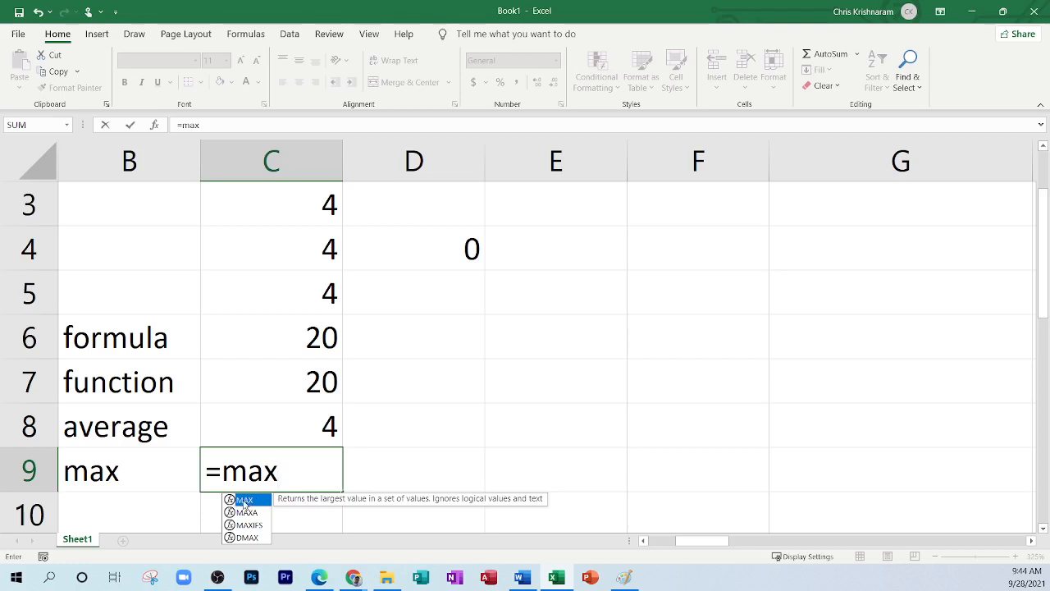
double_click(245, 500)
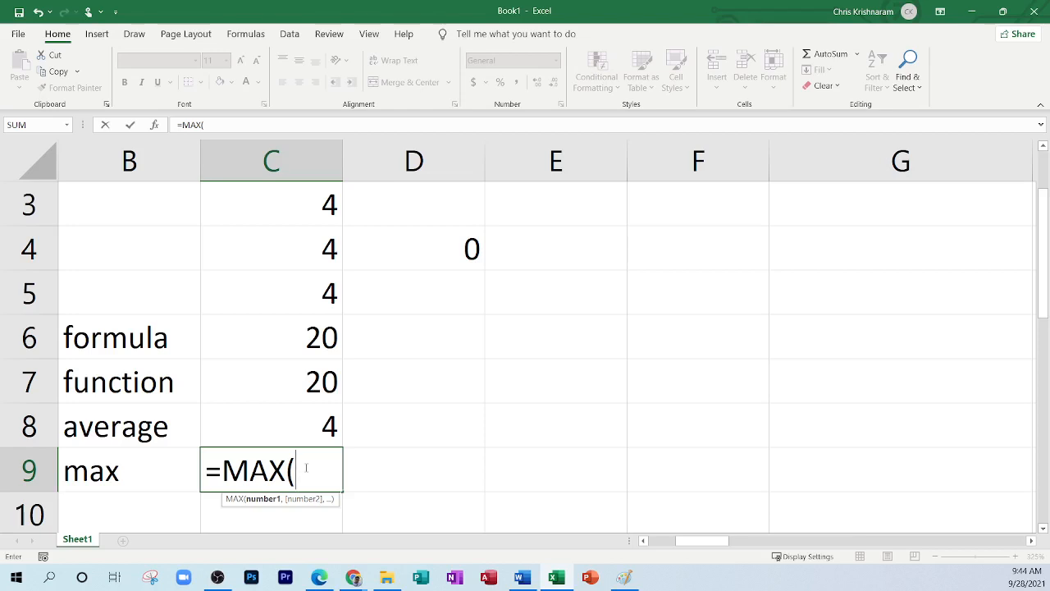
scroll(305, 467, up, 1)
drag(300, 220, 312, 370)
scroll(312, 370, down, 2)
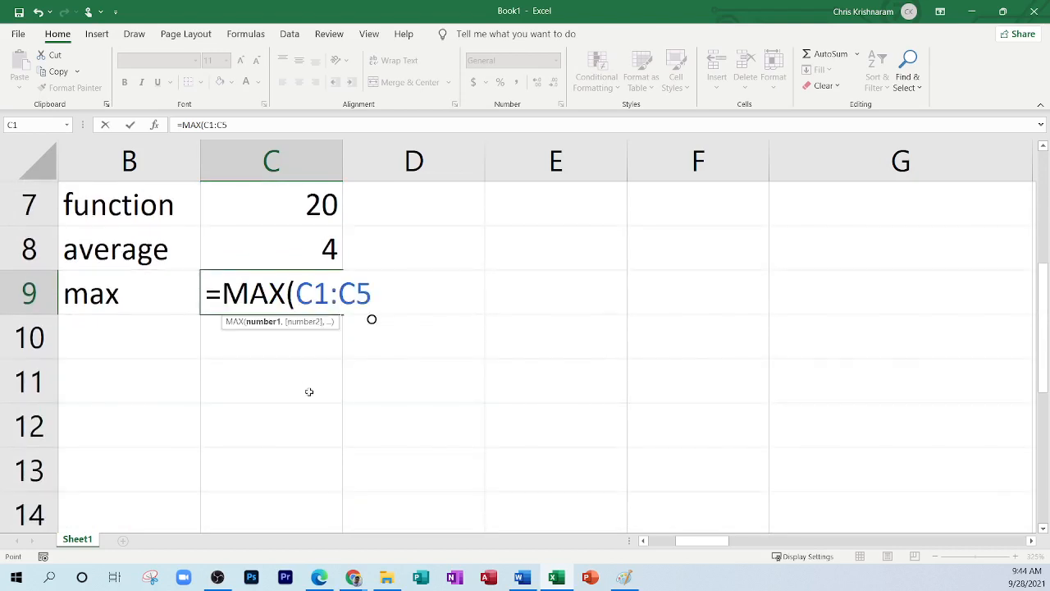
scroll(315, 402, up, 1)
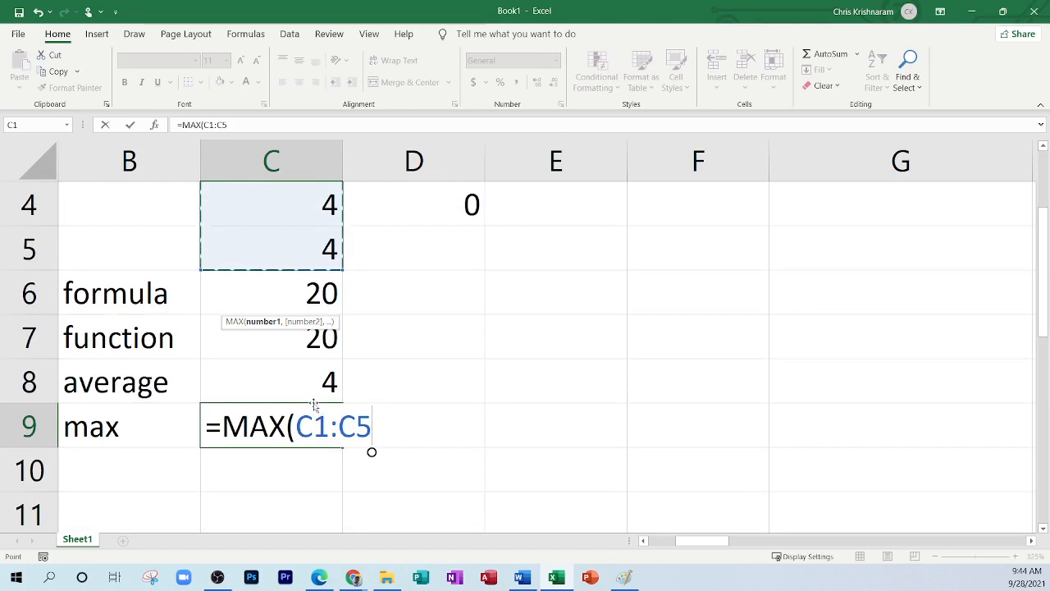
key(Return)
Step: Reopen the formula in C9 to examine its MAX function name and its cell range C1:C5
click(314, 424)
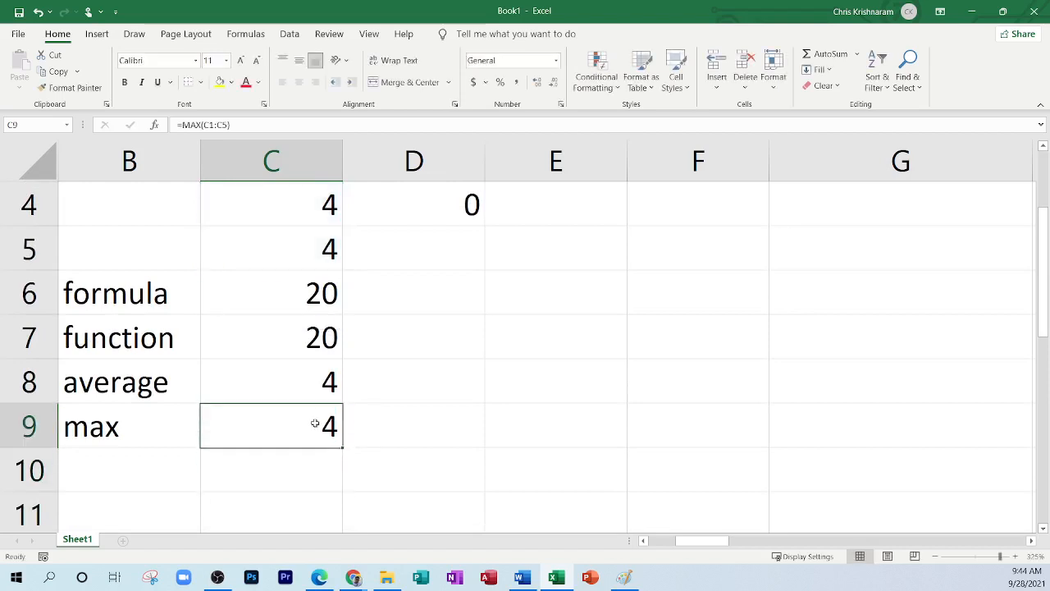
double_click(312, 425)
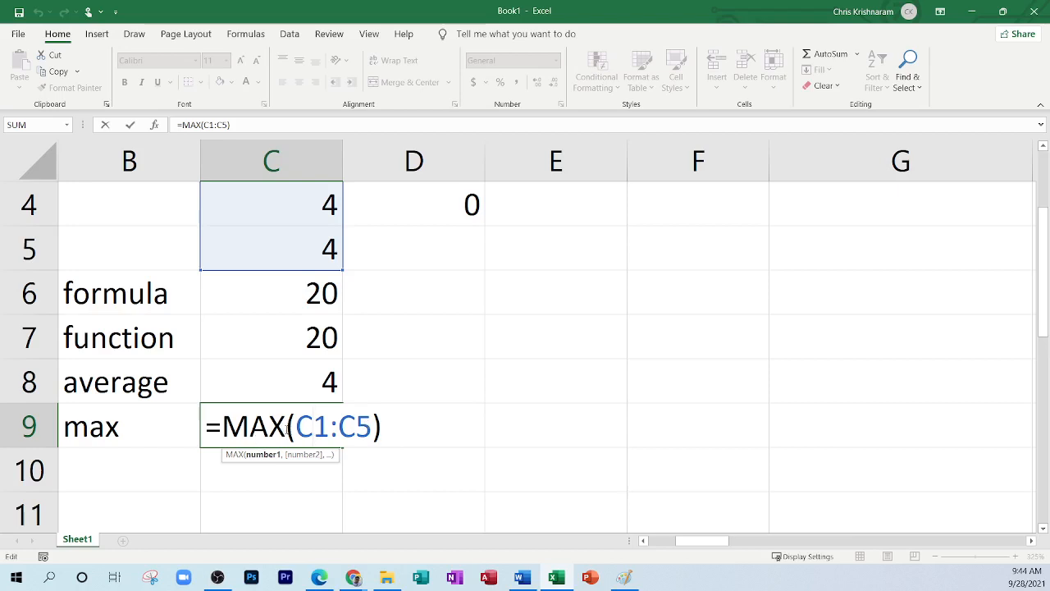
drag(223, 426, 384, 427)
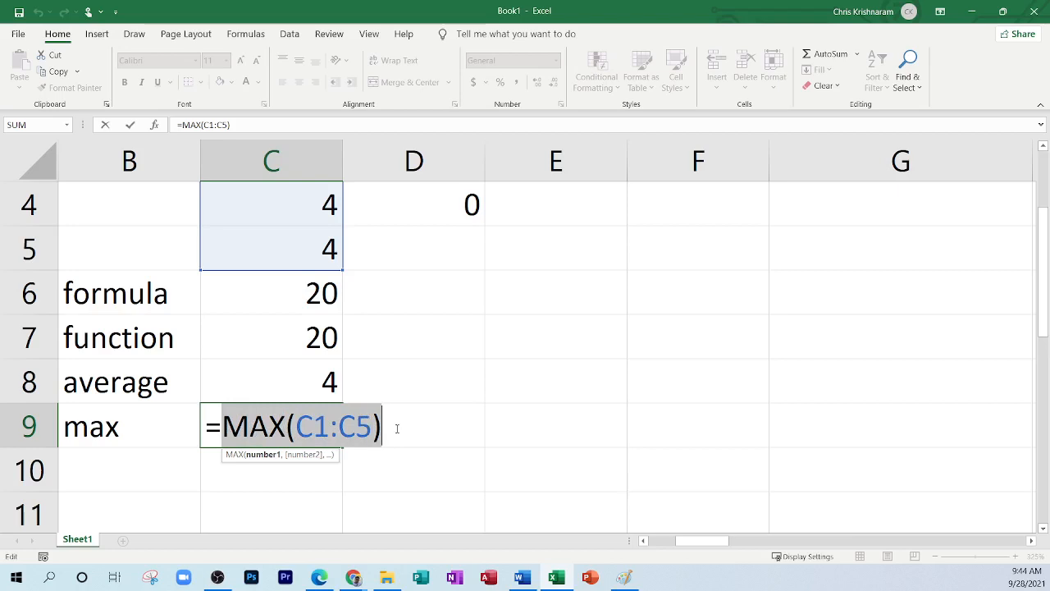
click(331, 426)
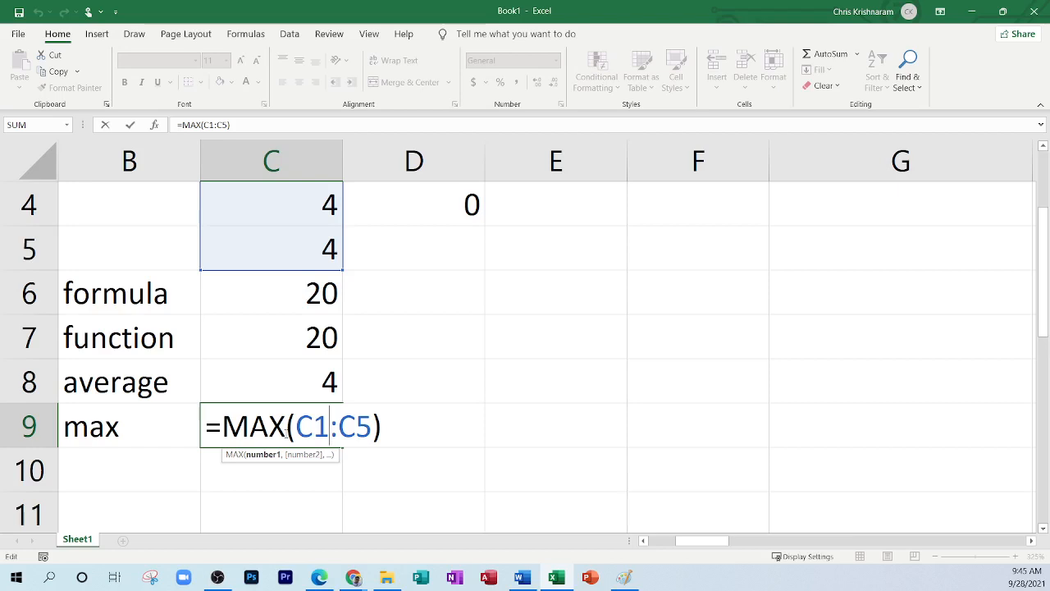
click(247, 426)
drag(209, 426, 383, 429)
click(226, 432)
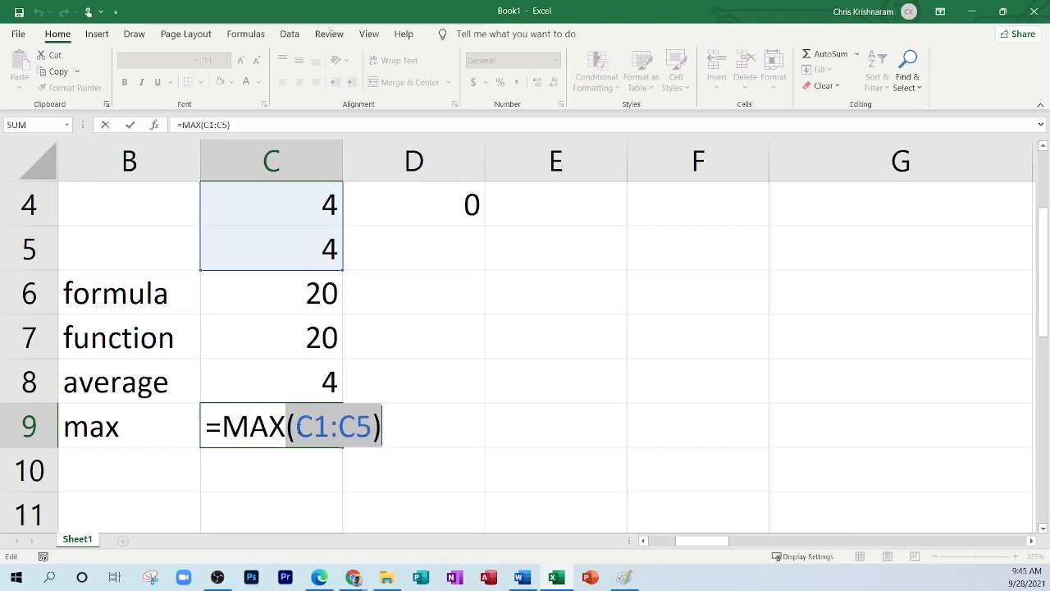
click(297, 426)
drag(286, 426, 371, 425)
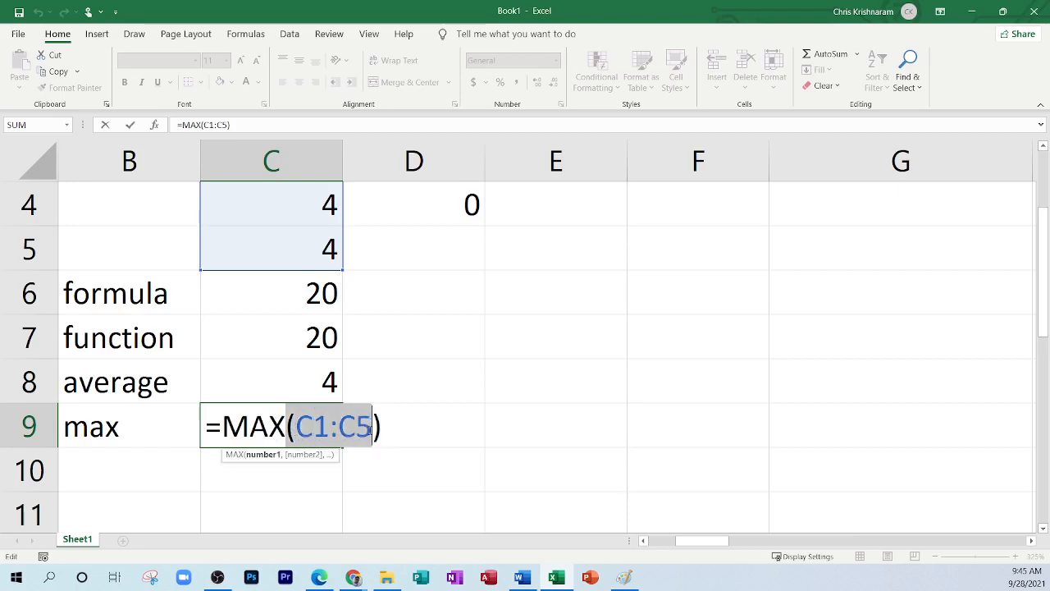
click(312, 426)
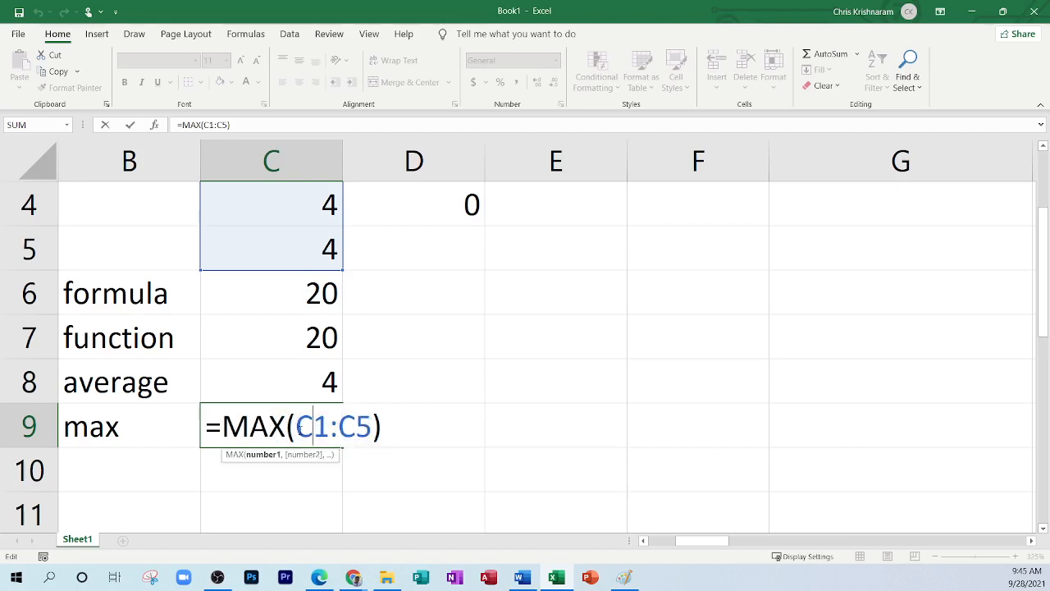
click(411, 391)
double_click(314, 426)
drag(296, 426, 373, 426)
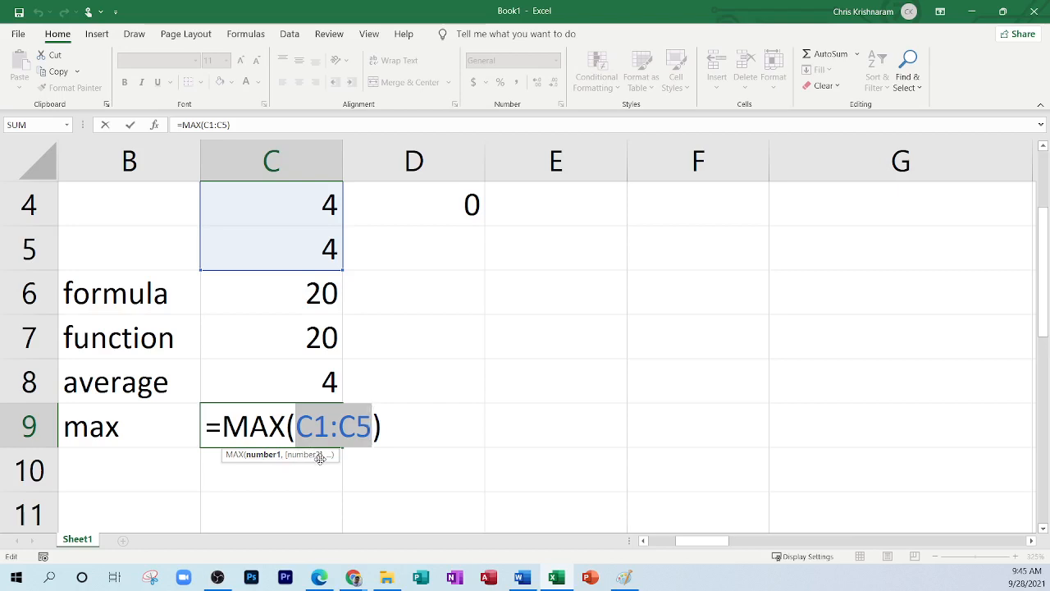
key(ctrl+Return)
click(271, 468)
text(=)
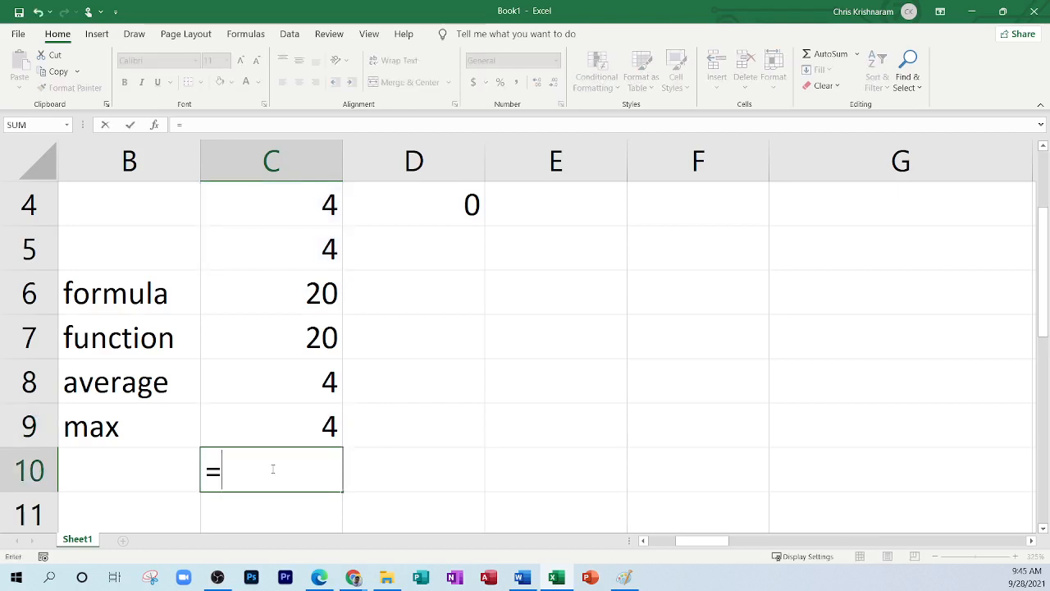
text(if)
key(Tab)
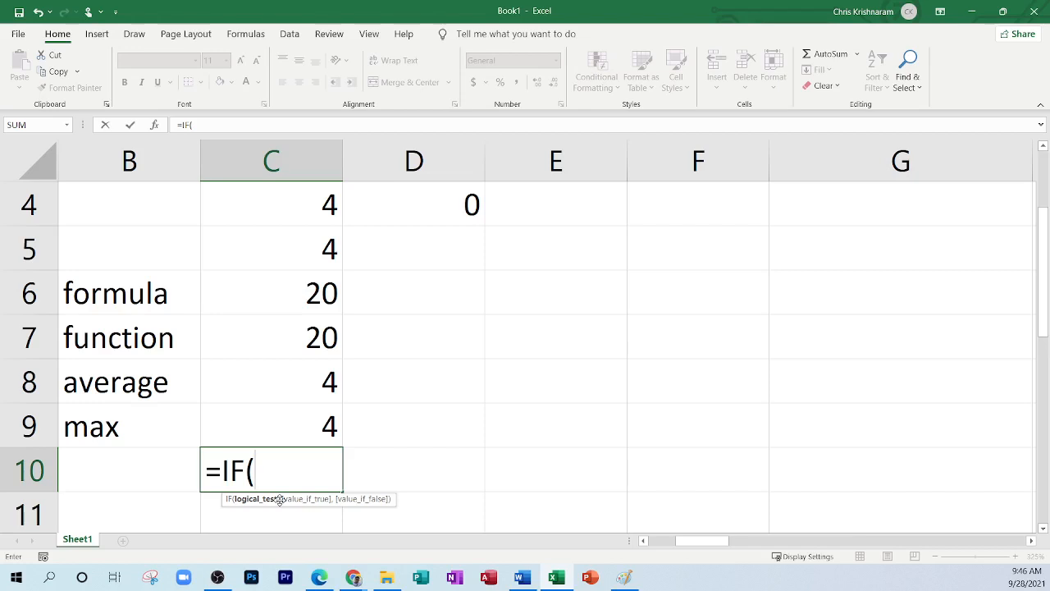
key(BackSpace)
key(BackSpace)
key(BackSpace)
key(BackSpace)
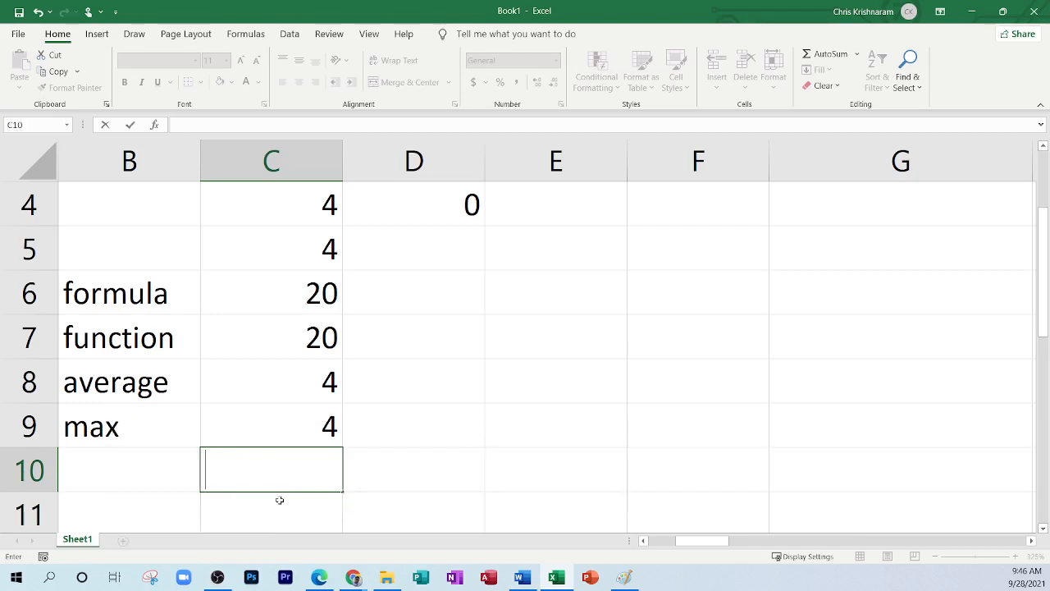
click(419, 425)
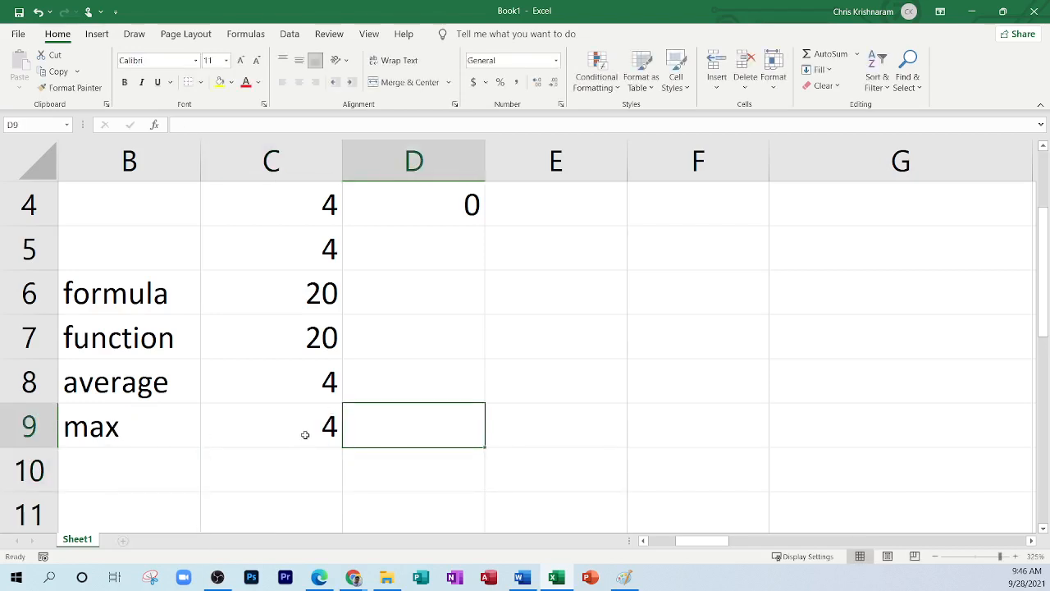
Step: Label cell B10 "min" and enter the formula =MIN(C1:C5) in C10
click(119, 471)
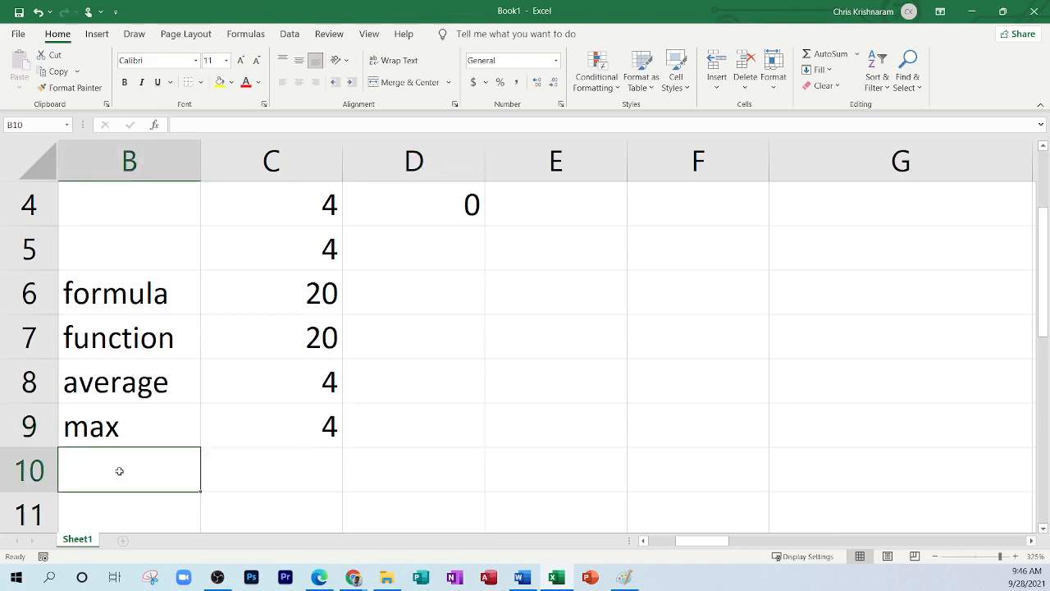
text(min)
key(Tab)
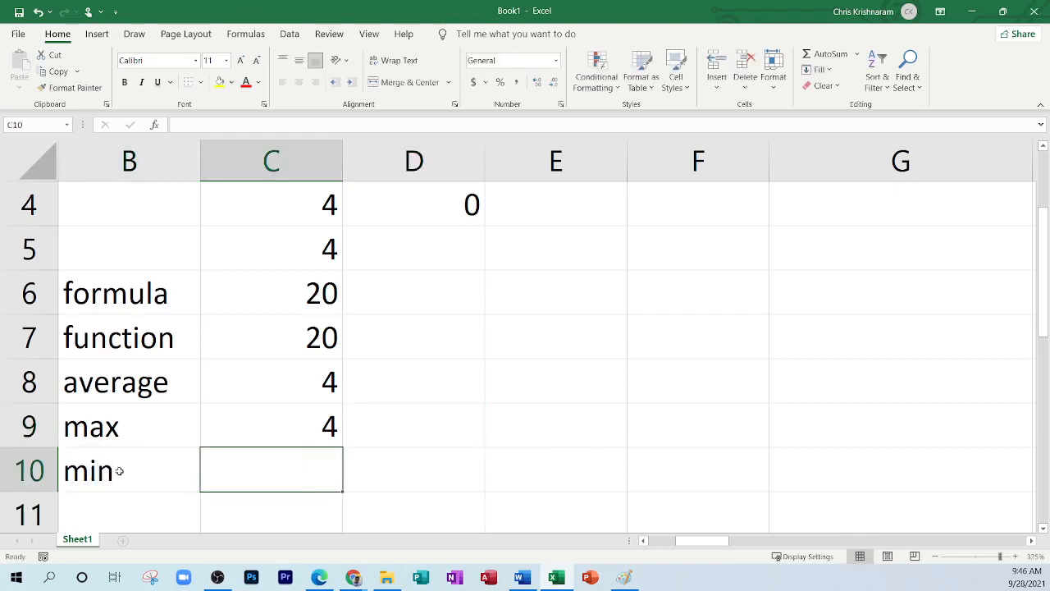
text(=min)
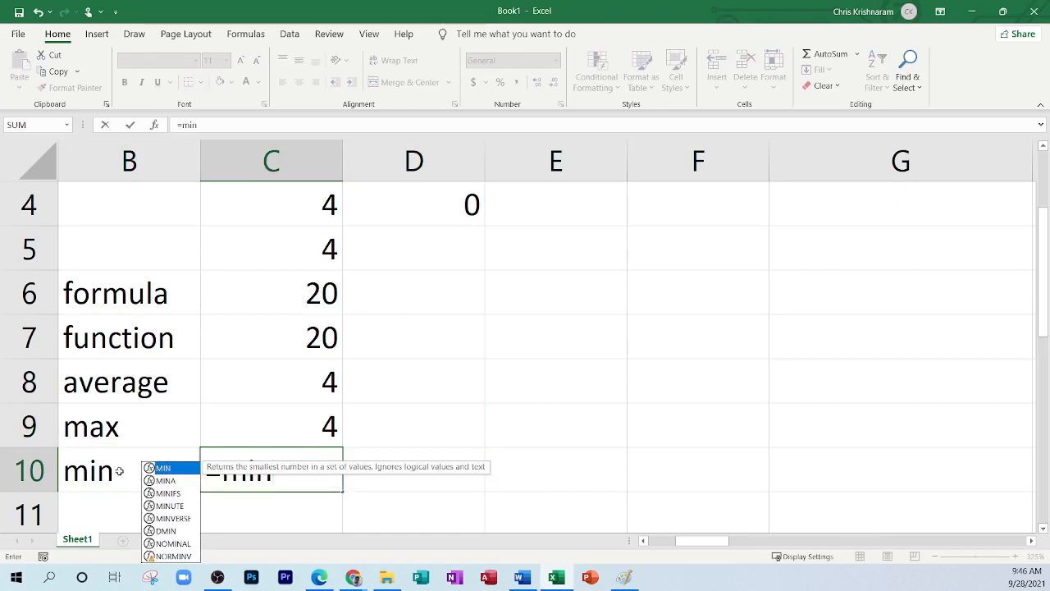
key(Tab)
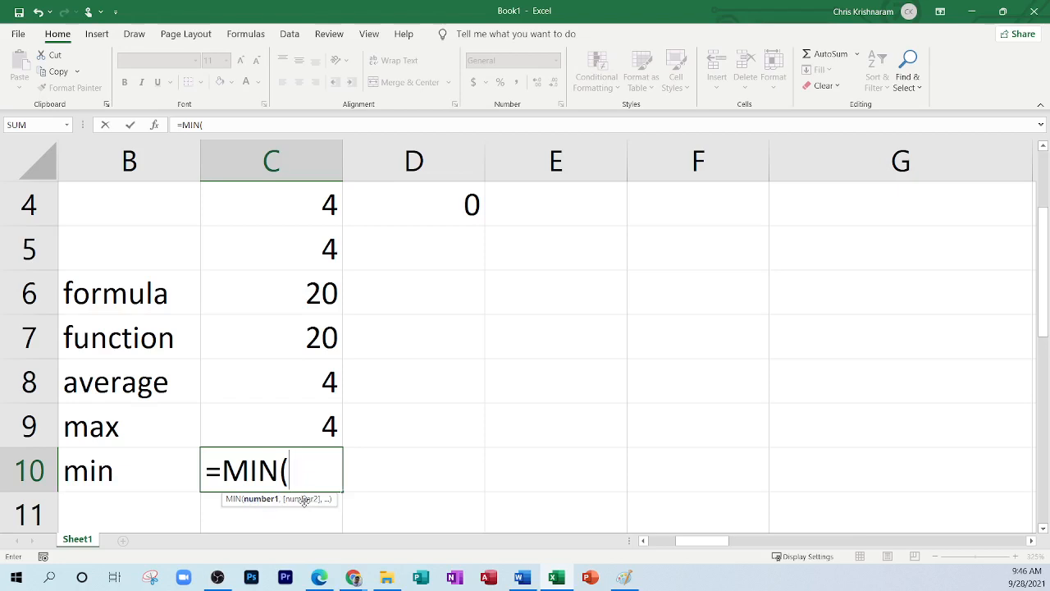
scroll(375, 352, up, 1)
drag(293, 211, 306, 367)
key(Return)
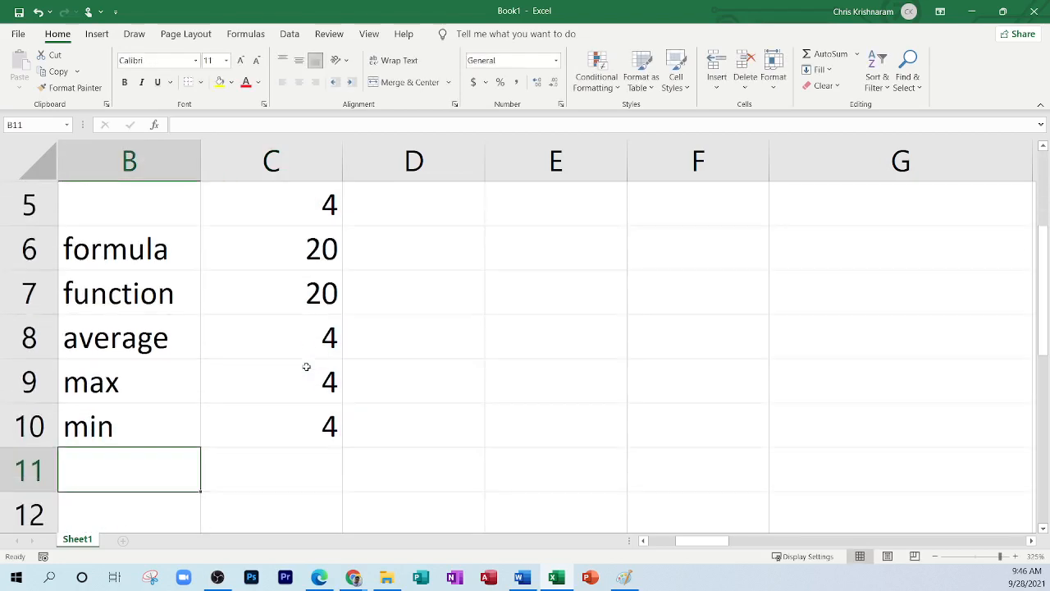
Step: Reopen the formula in C10 to examine its MIN function and cell range
click(320, 417)
double_click(314, 424)
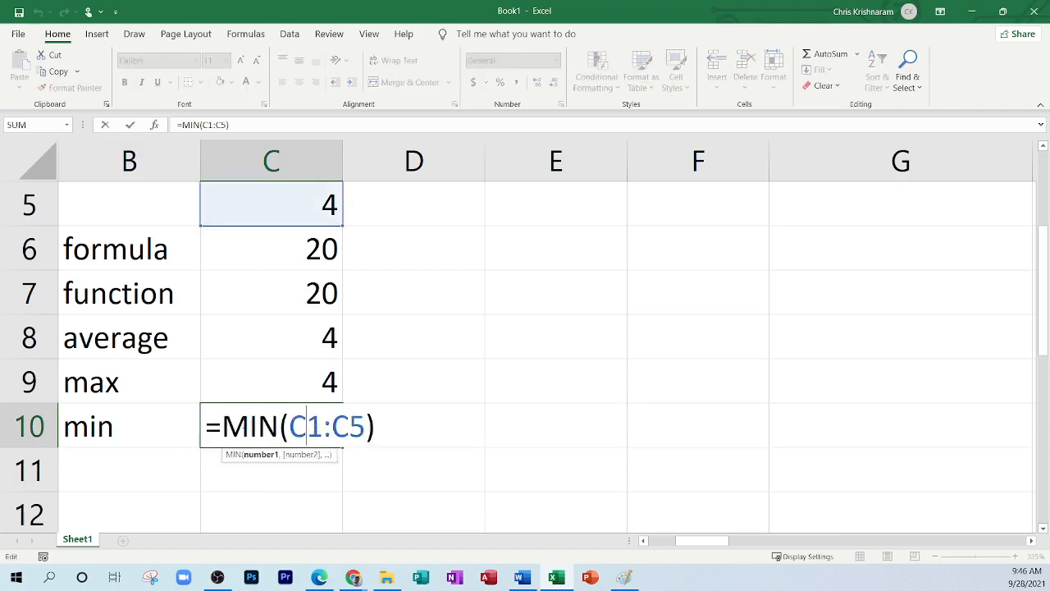
click(417, 370)
Step: Change the value in cell C1 to 1
scroll(418, 415, up, 1)
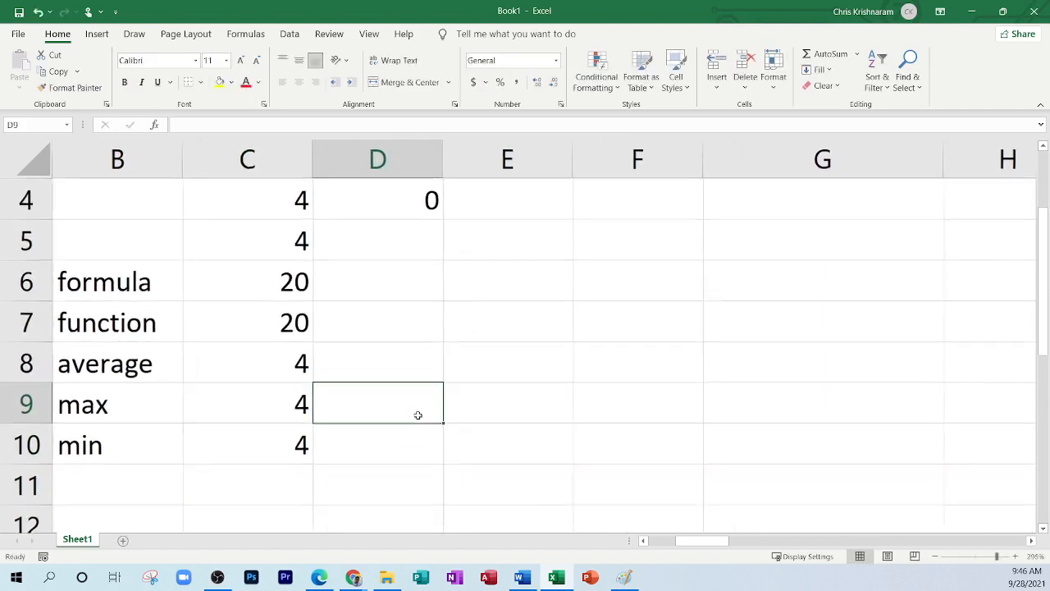
ctrl+scroll(417, 415, down, 2)
scroll(418, 415, up, 1)
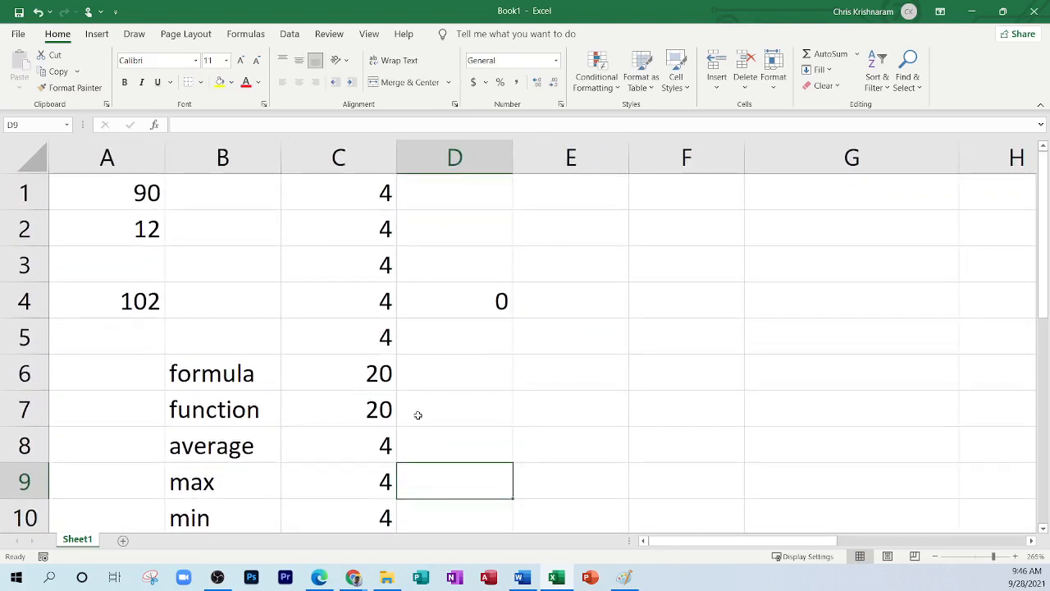
click(341, 186)
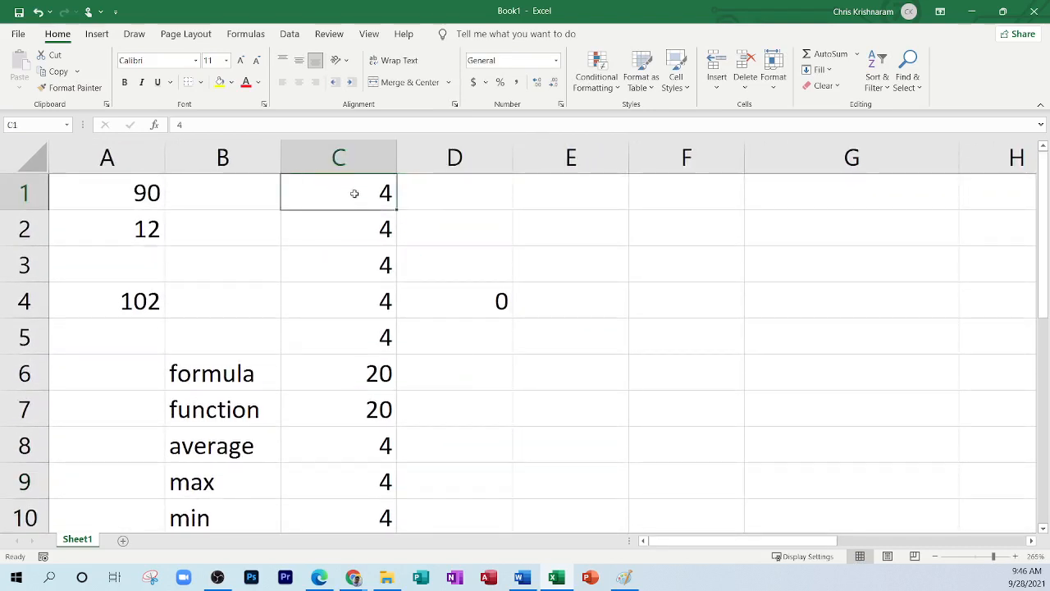
text(1)
click(484, 206)
Step: Fill down from C1 through C5 as a series running from 1 to 5
click(361, 189)
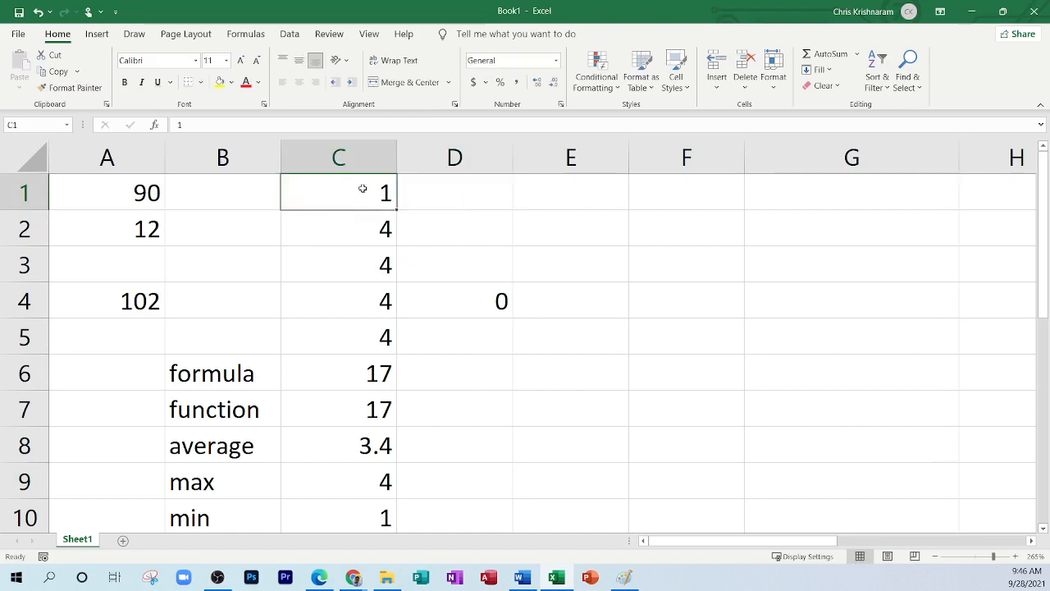
drag(396, 210, 395, 341)
click(407, 363)
click(386, 401)
click(499, 368)
Step: Examine the addition formula in C6 and compare it with the values in C1:C5
click(347, 383)
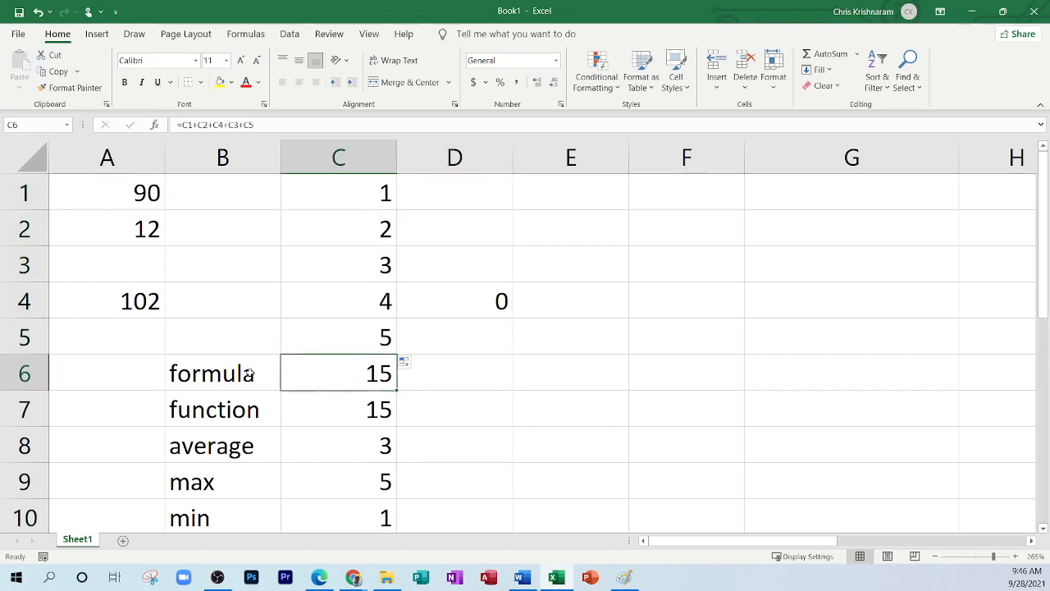
double_click(368, 374)
drag(288, 374, 490, 374)
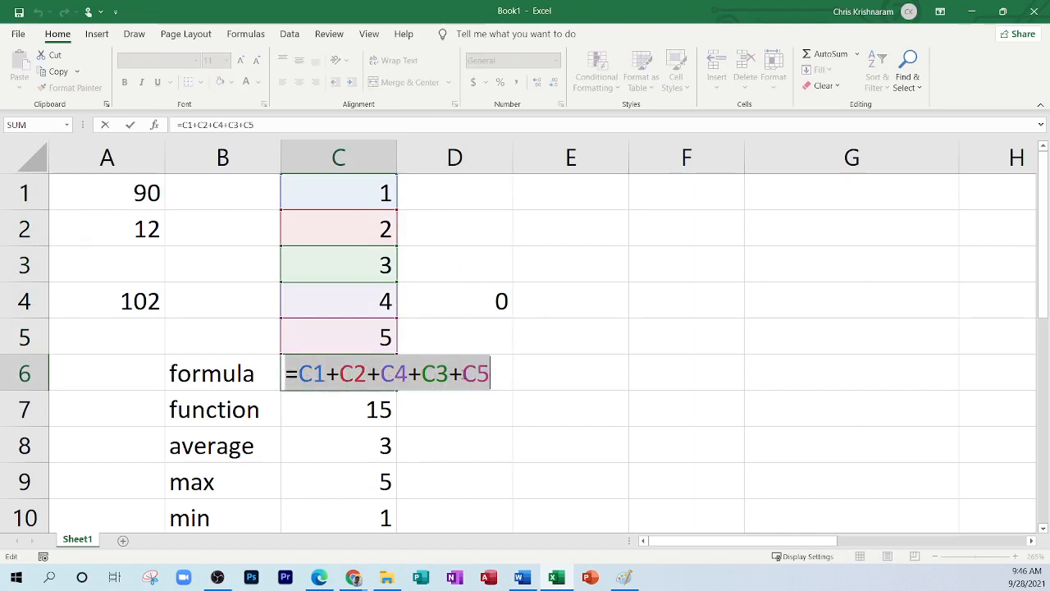
key(Escape)
drag(370, 195, 370, 334)
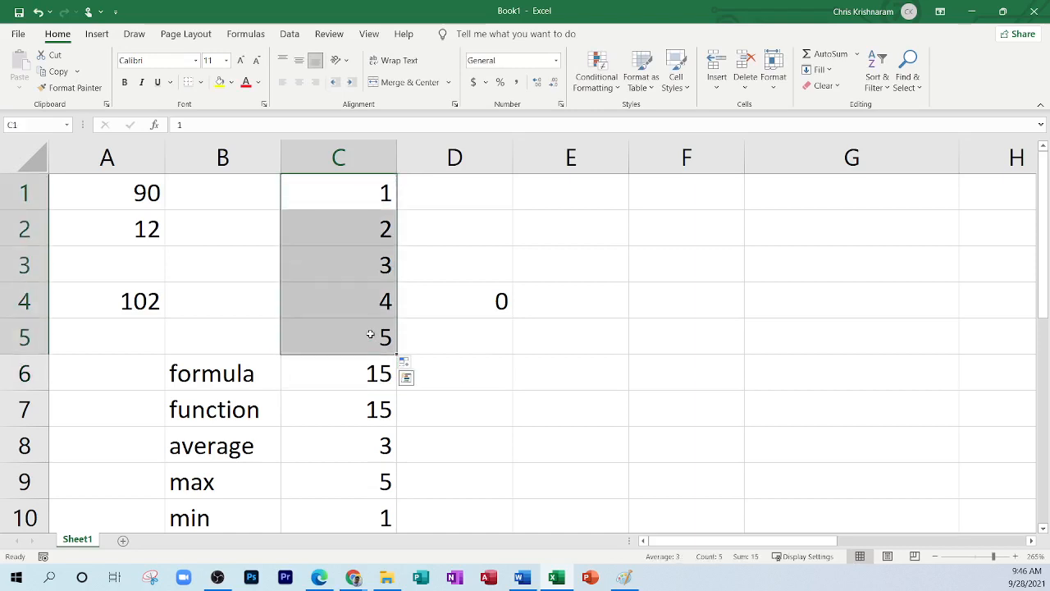
Step: Reopen the formula in C7 to examine its SUM function name and cell range, leaving it without edits
double_click(329, 410)
drag(293, 418, 433, 410)
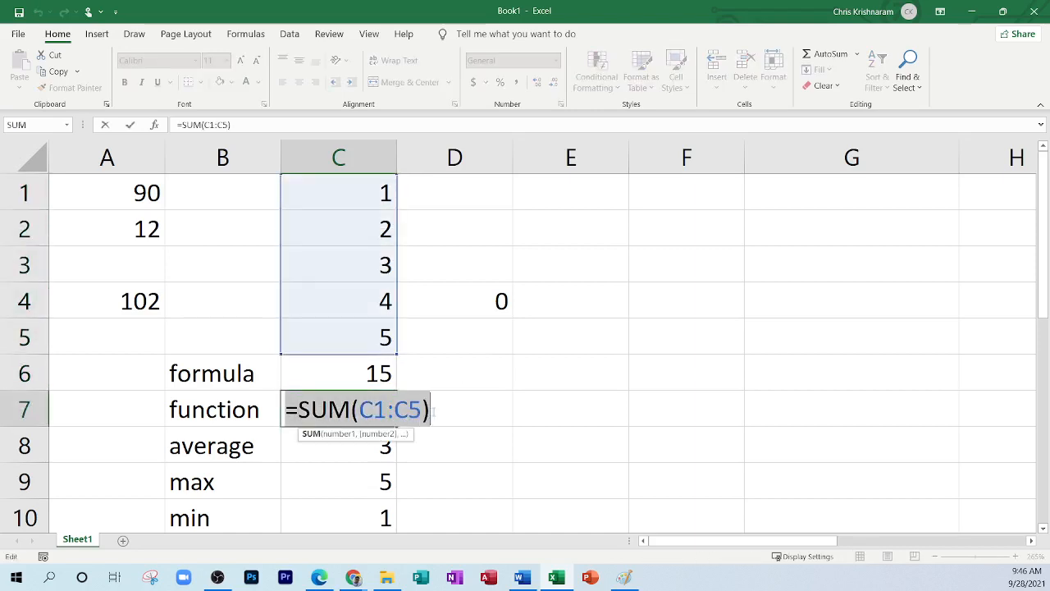
click(320, 410)
click(297, 414)
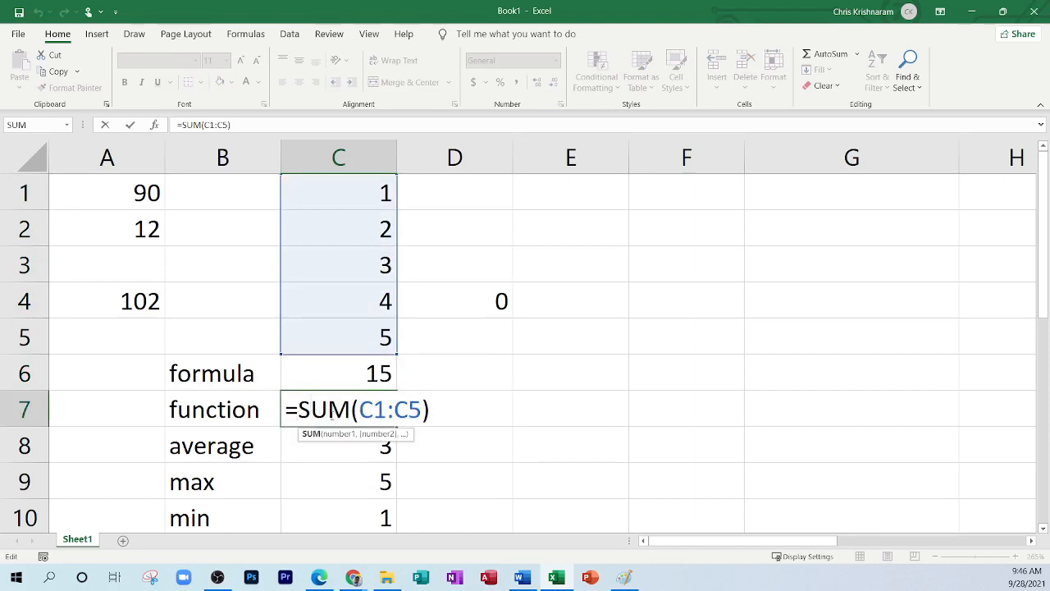
drag(361, 411, 420, 410)
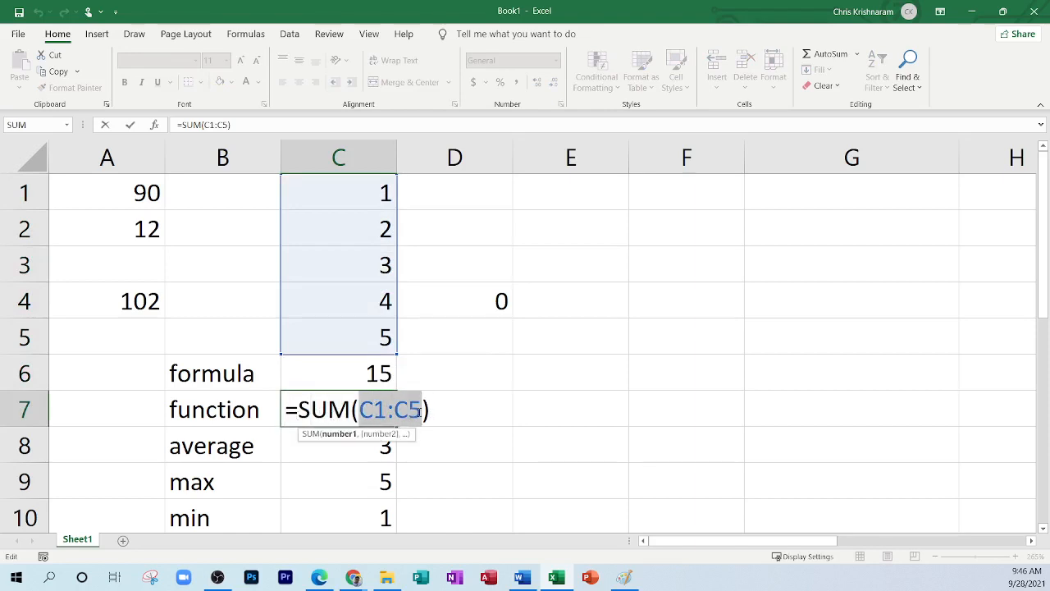
key(Escape)
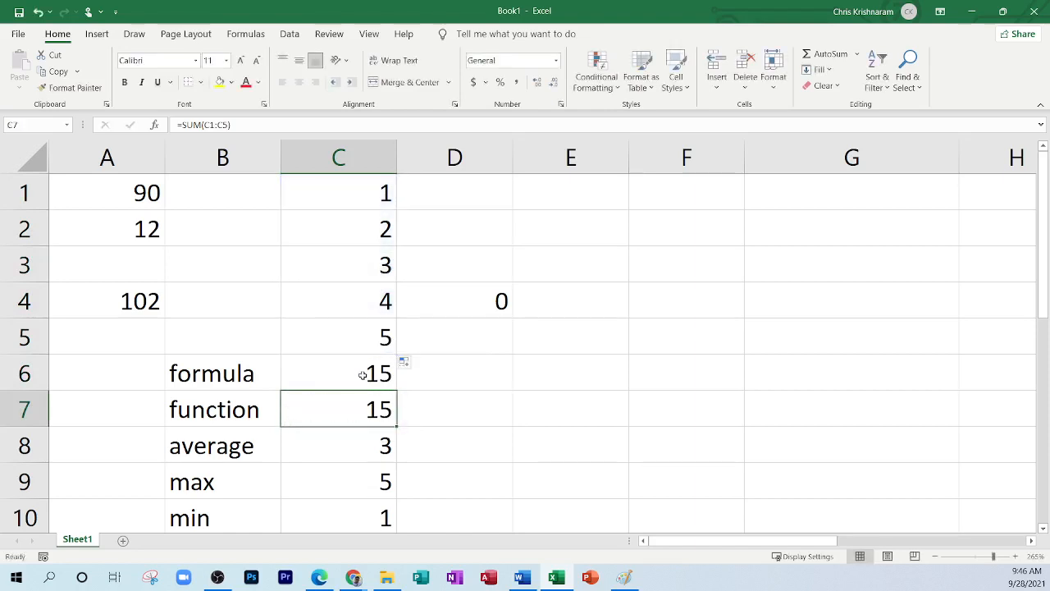
Step: Examine the AVERAGE formula in C8 against its range C1:C5, leaving the formula without edits
click(347, 447)
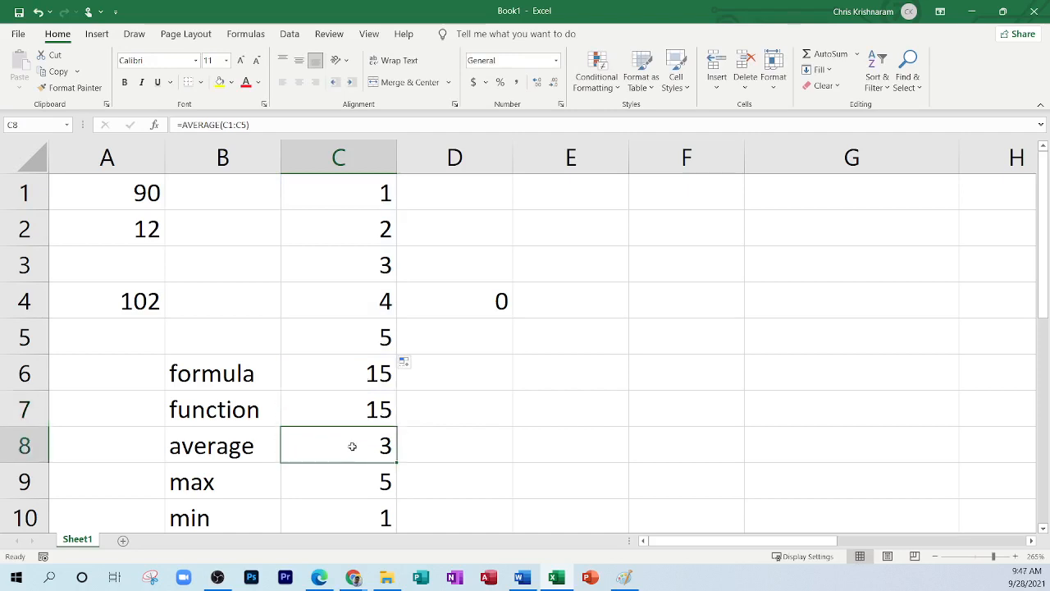
drag(374, 192, 370, 332)
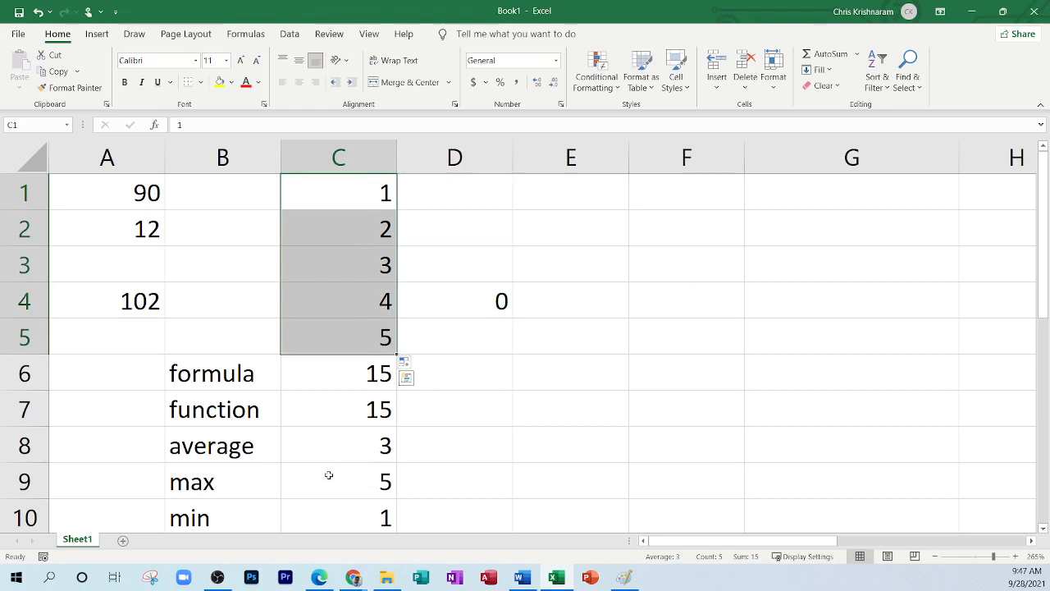
double_click(352, 449)
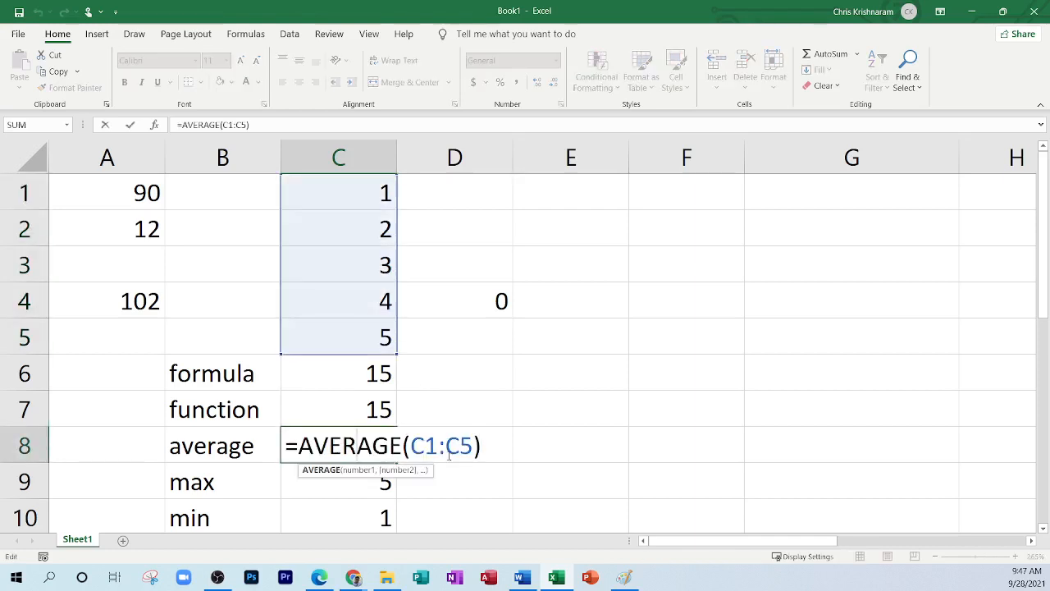
key(Escape)
key(F2)
key(ctrl+Return)
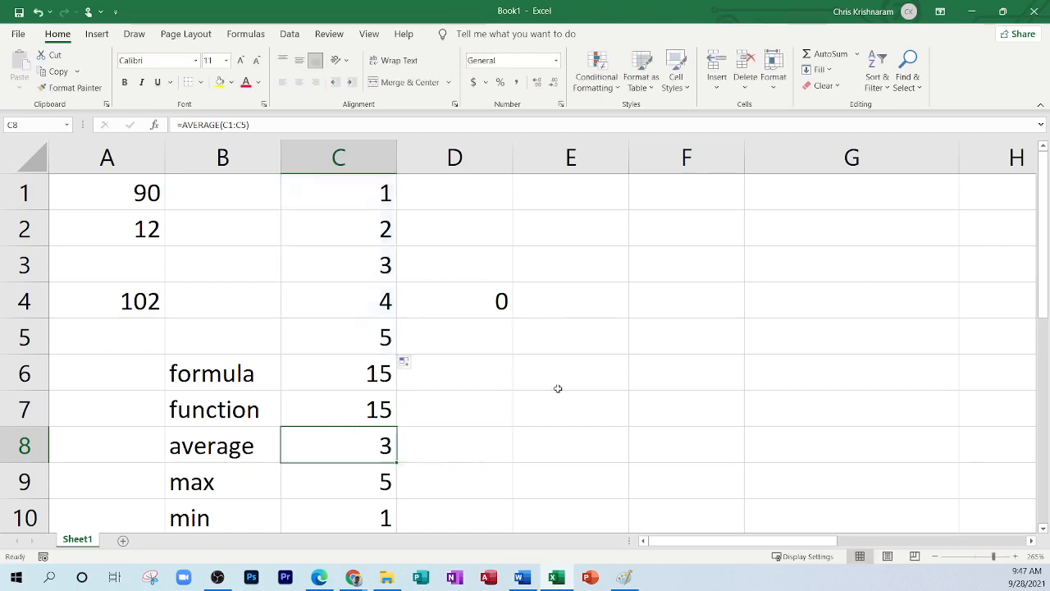
Step: Examine the MAX formula in C9 and its cell range, leaving the formula without edits
click(323, 483)
double_click(321, 482)
drag(358, 481, 419, 484)
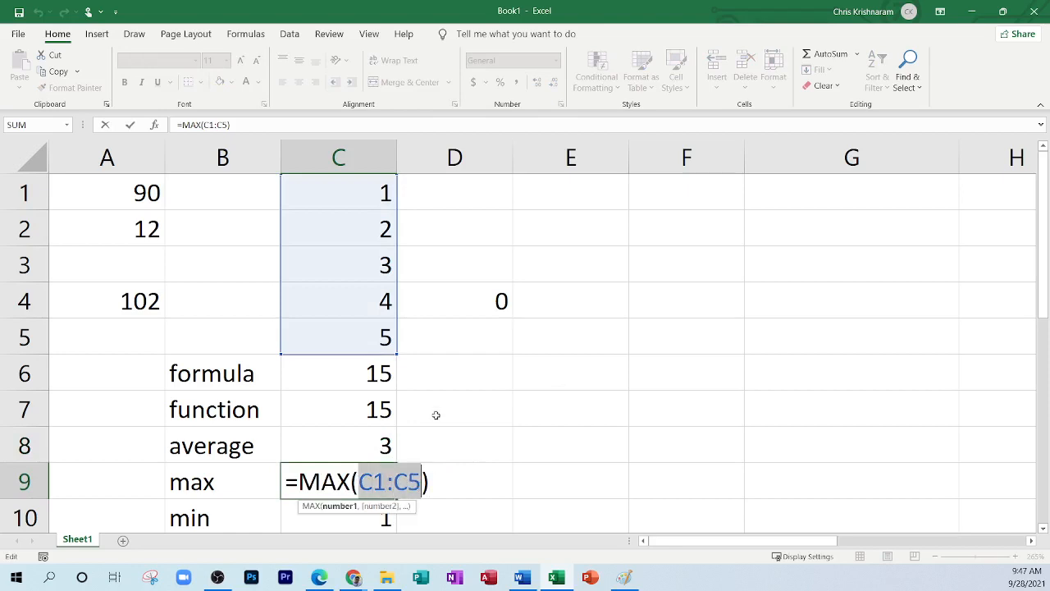
click(546, 429)
key(Escape)
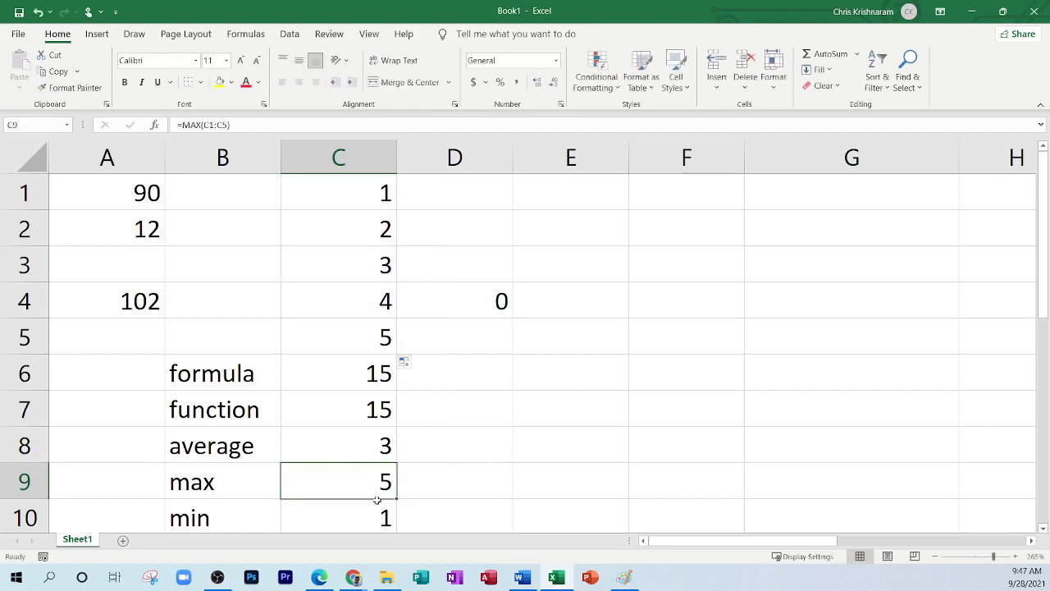
Step: Examine the MIN formula in C10 and its cell range, leaving the formula without edits
click(378, 512)
double_click(373, 515)
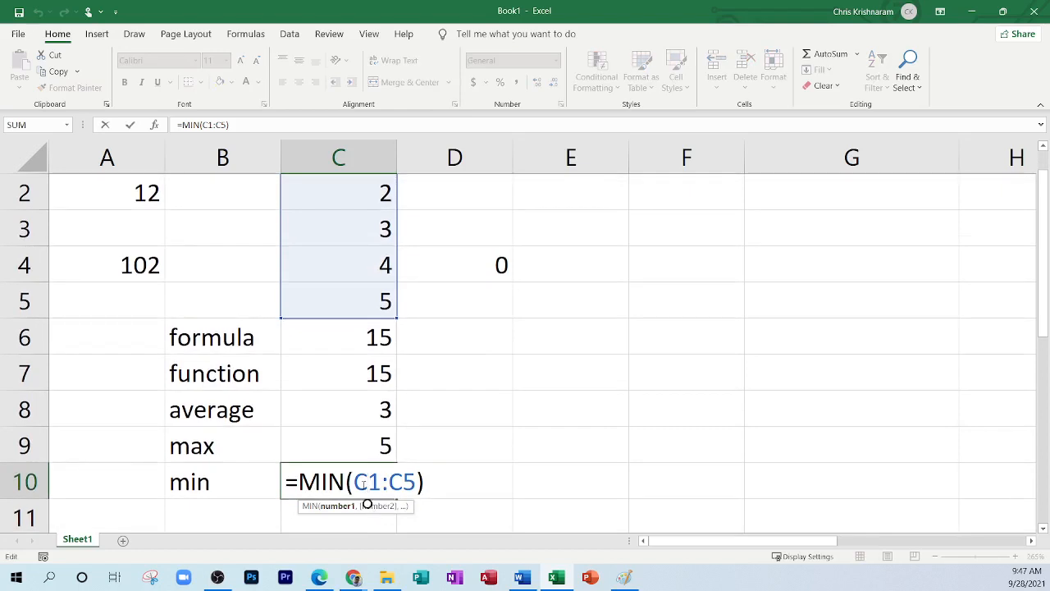
drag(354, 482, 416, 481)
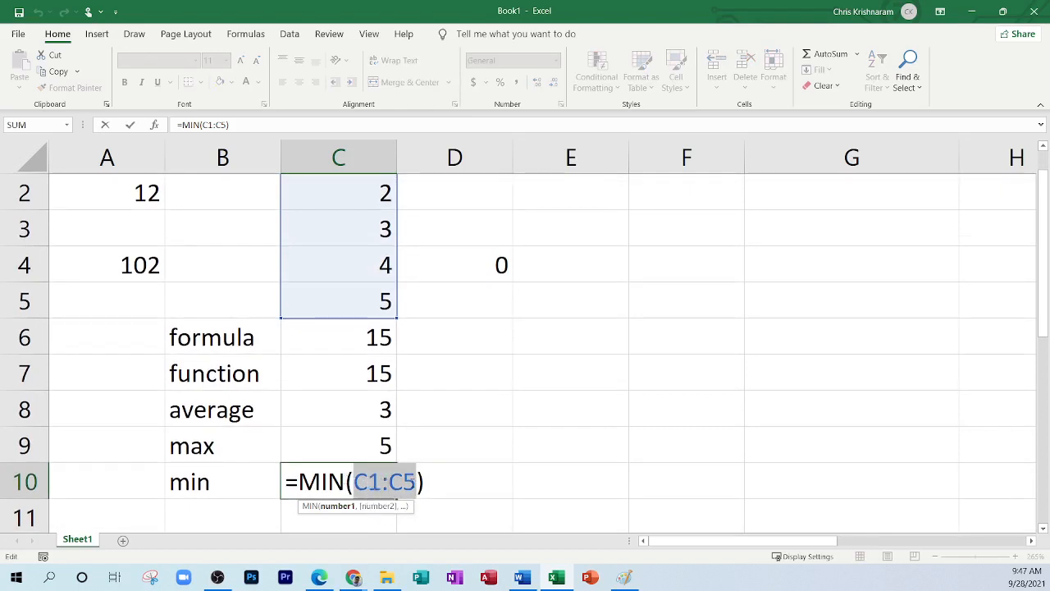
key(ctrl+Return)
scroll(462, 462, up, 1)
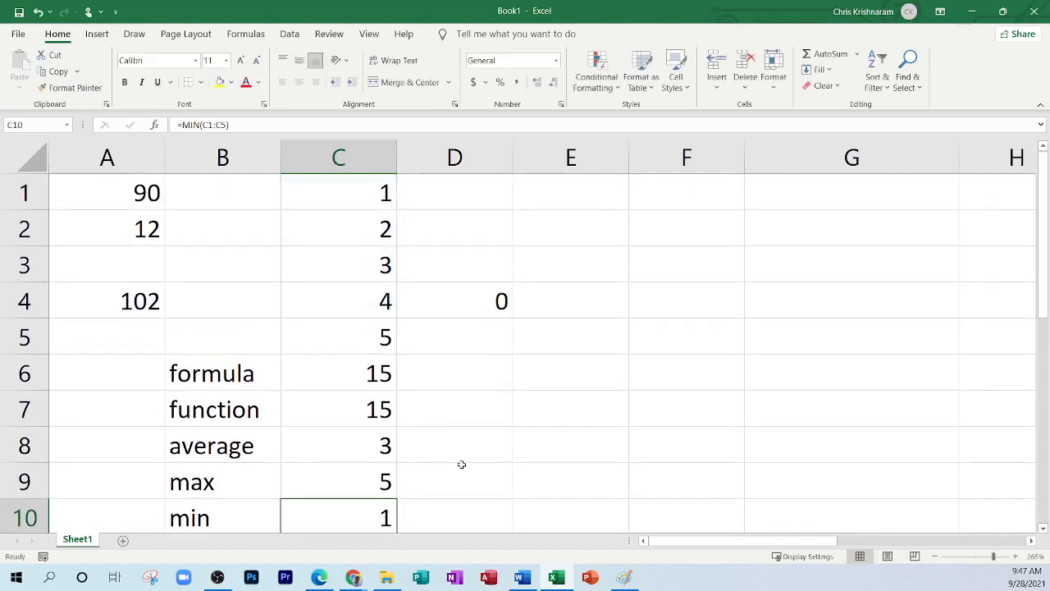
click(472, 394)
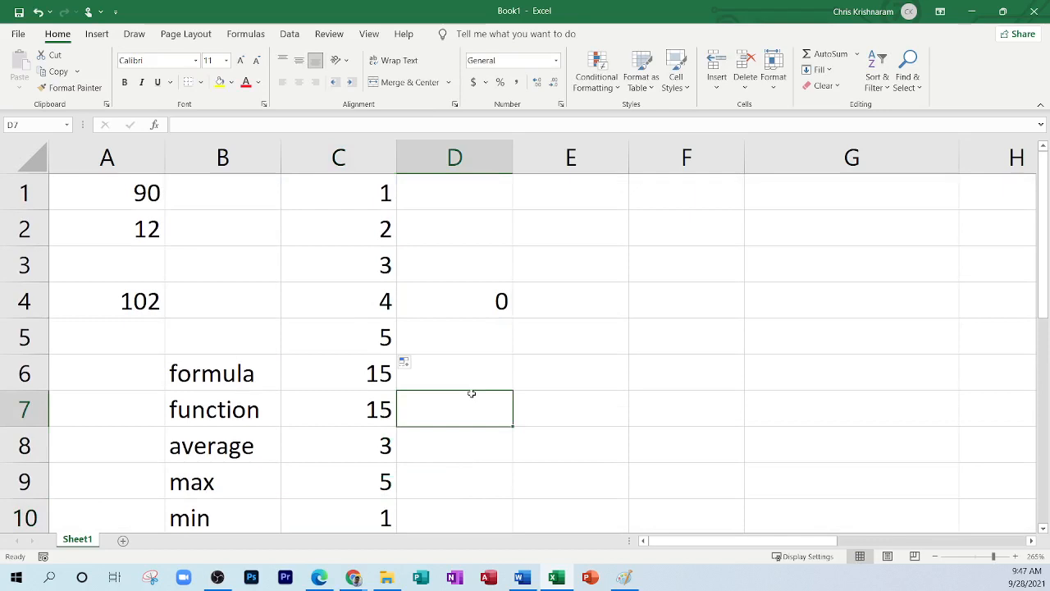
Step: Change the value in C5 to 60 and check the MAX result in C9
click(368, 333)
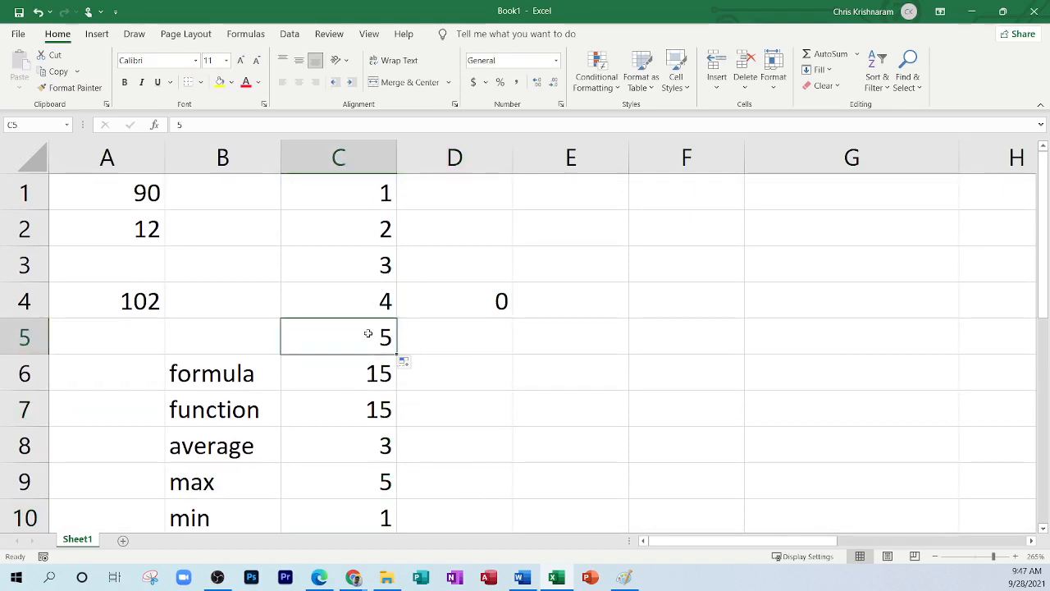
text(60)
key(Return)
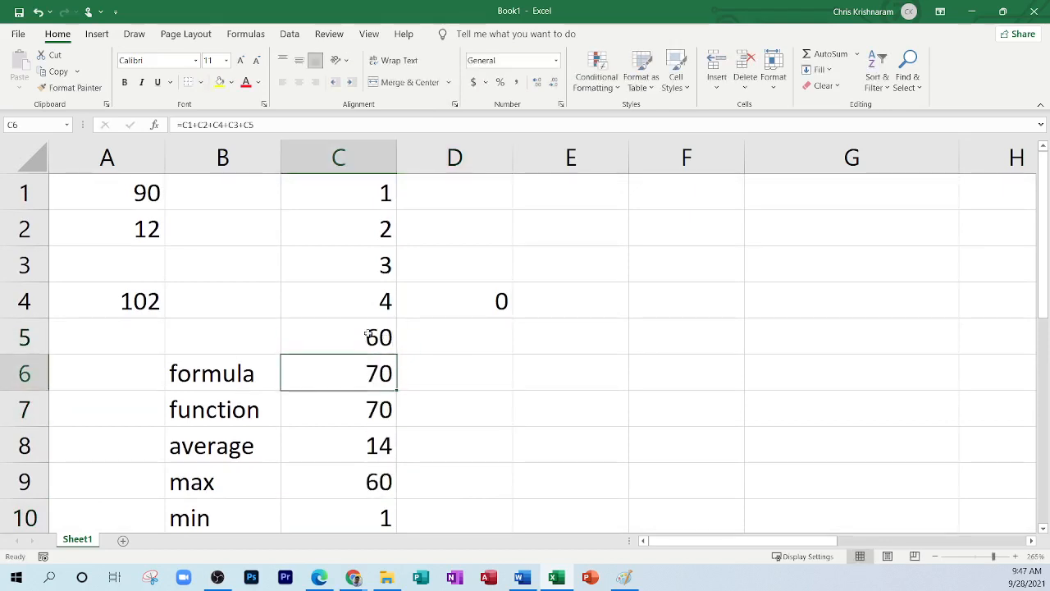
click(220, 487)
click(376, 480)
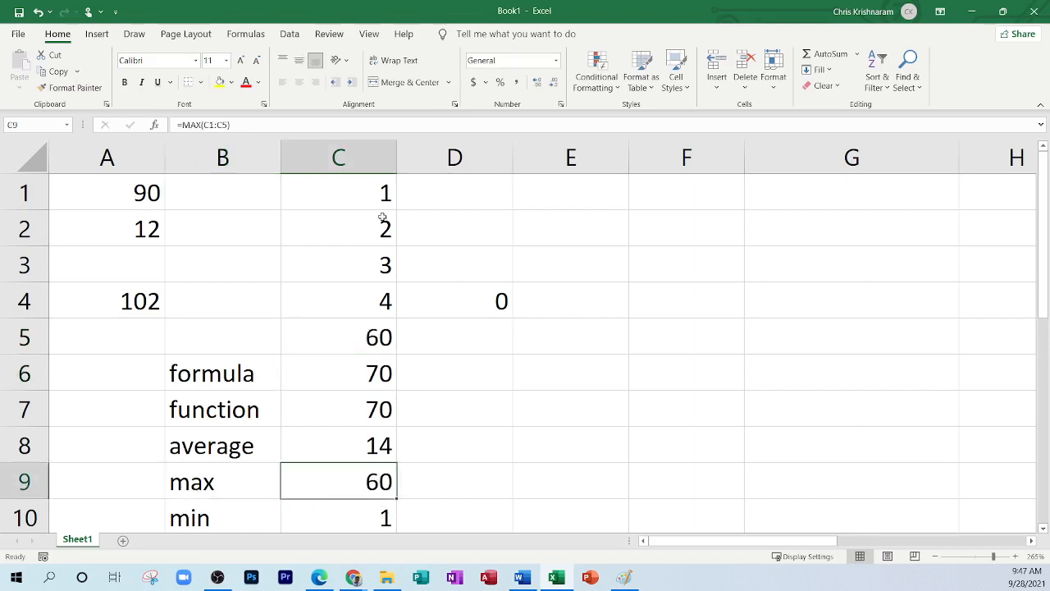
Step: Change the value in C3 to 0 and compare the MIN result in C10 with the values in C1:C5
click(371, 260)
text(0)
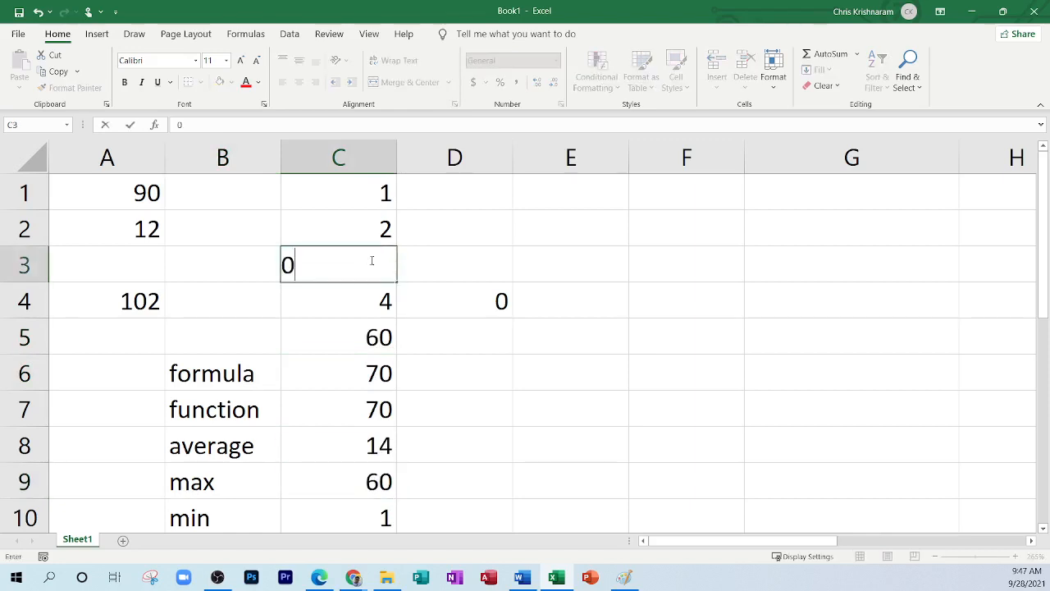
key(Return)
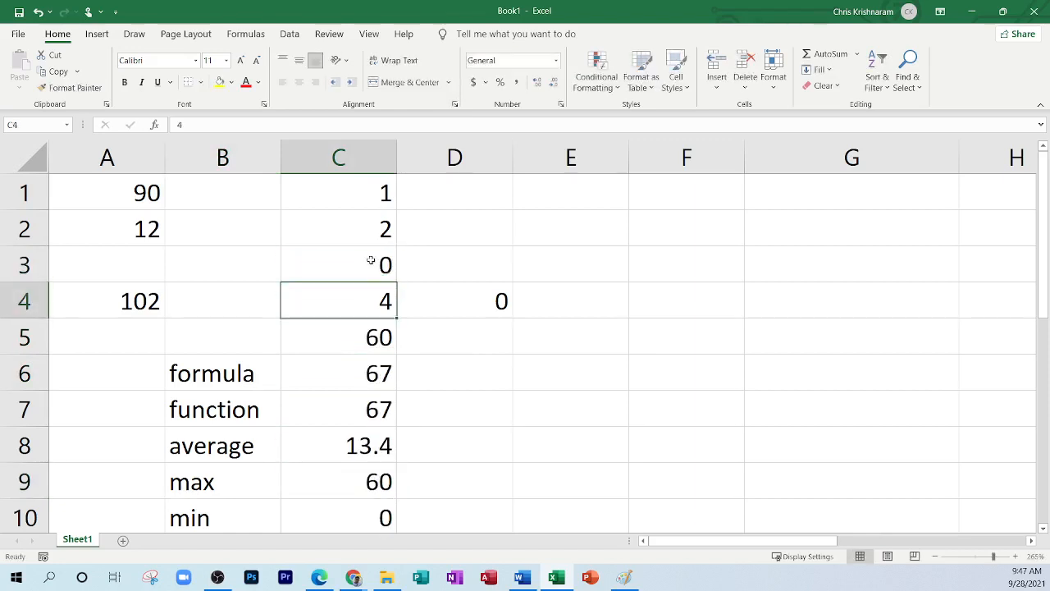
click(376, 511)
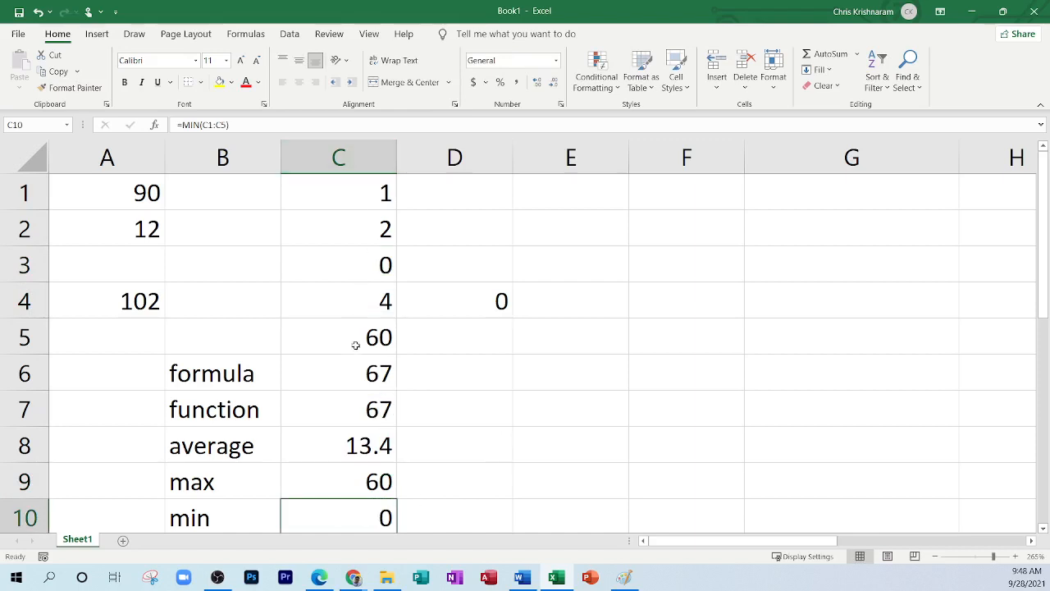
drag(354, 347, 371, 182)
click(469, 301)
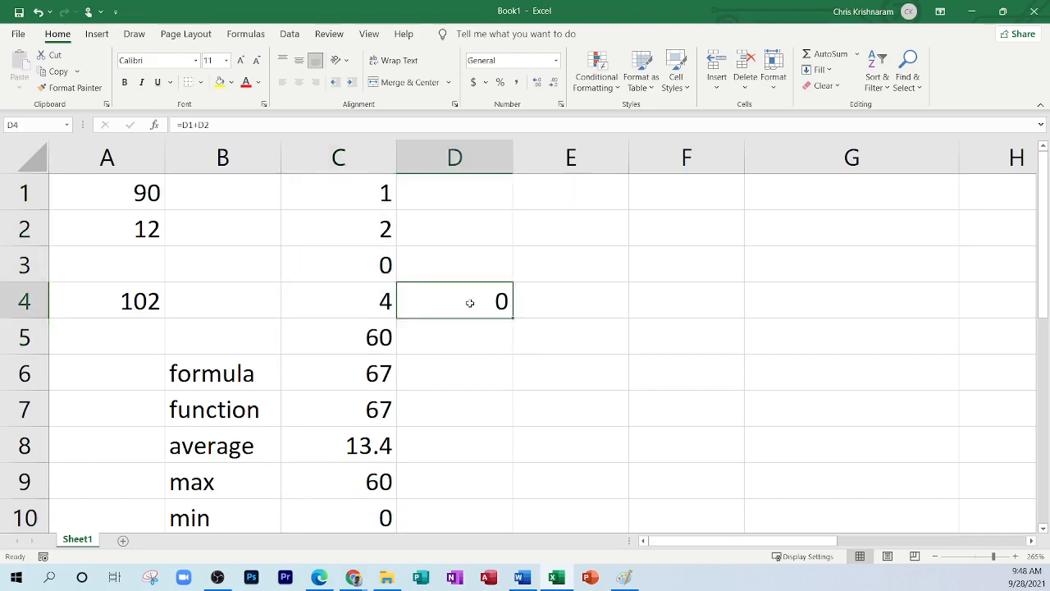
Step: Switch to the 7.2 Common spreadsheet features PDF in Edge to review the definition of a function, and return to Excel
click(326, 577)
scroll(602, 421, up, 5)
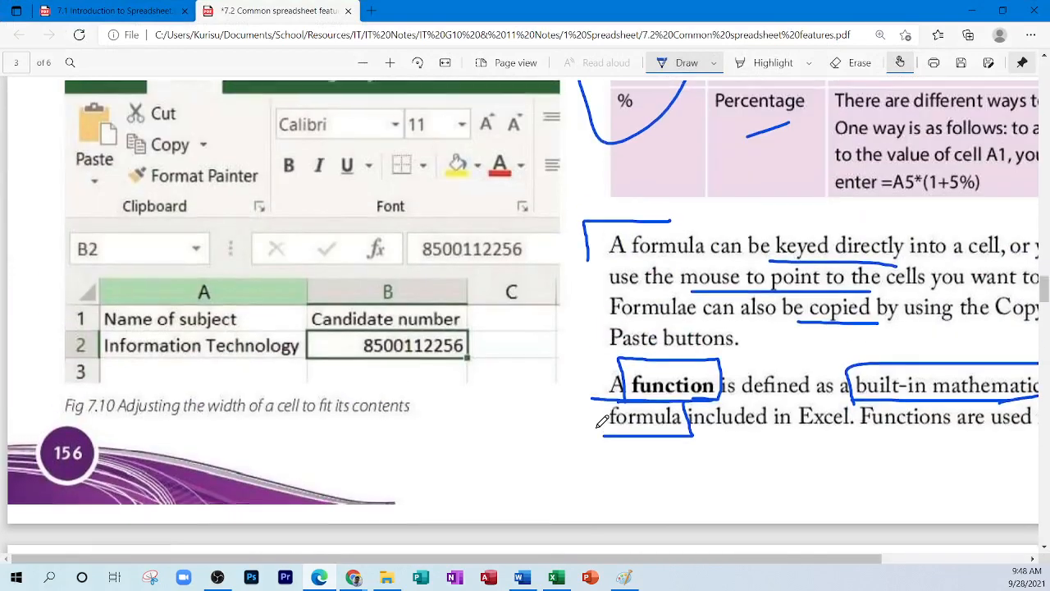
scroll(600, 426, down, 3)
key(alt+Tab)
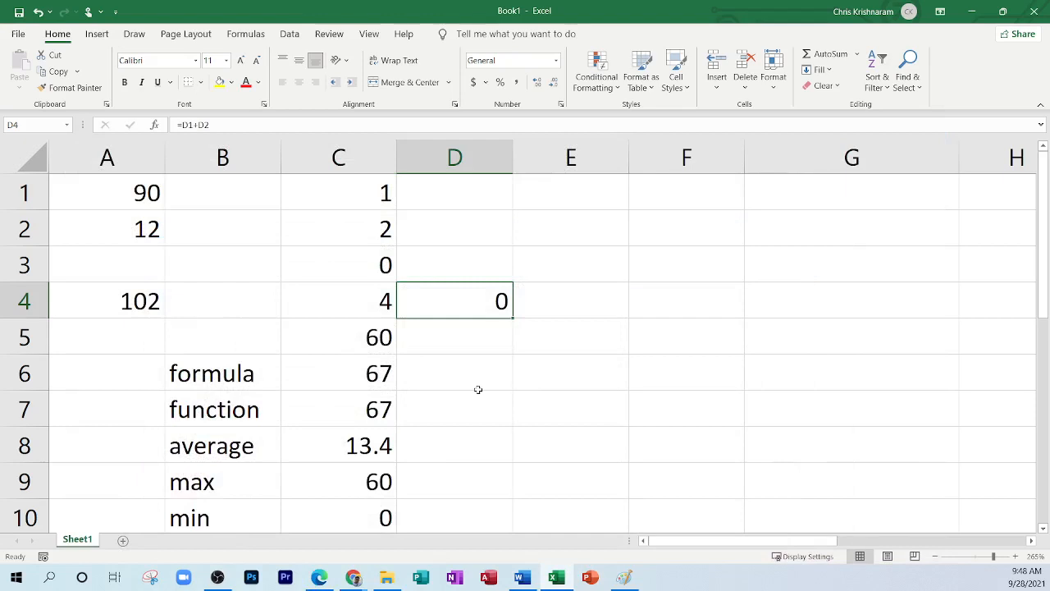
Step: Examine the whole addition formula in C6, leaving it without edits
double_click(363, 370)
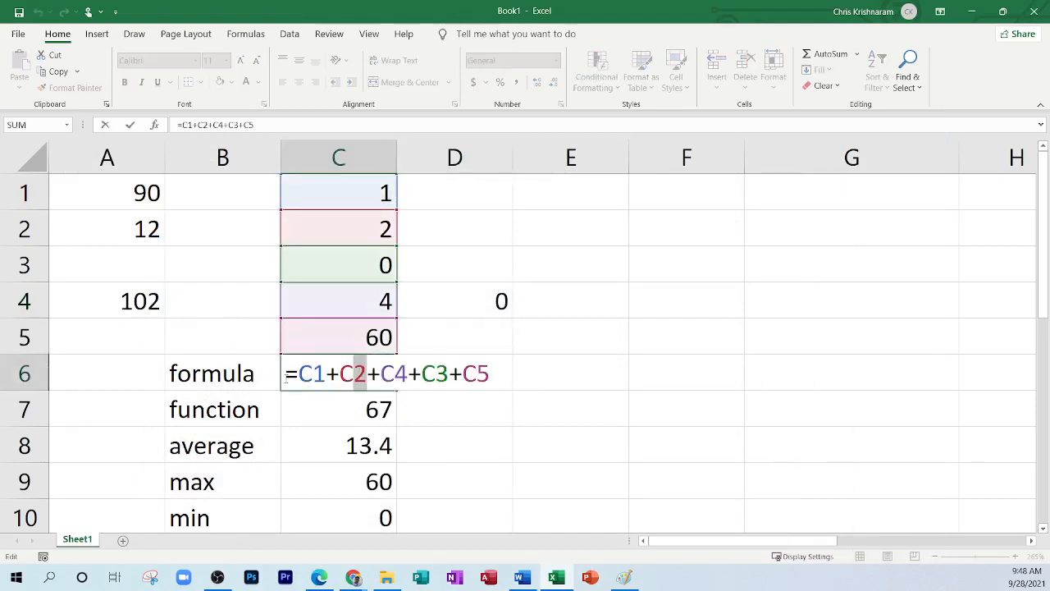
drag(285, 374, 502, 373)
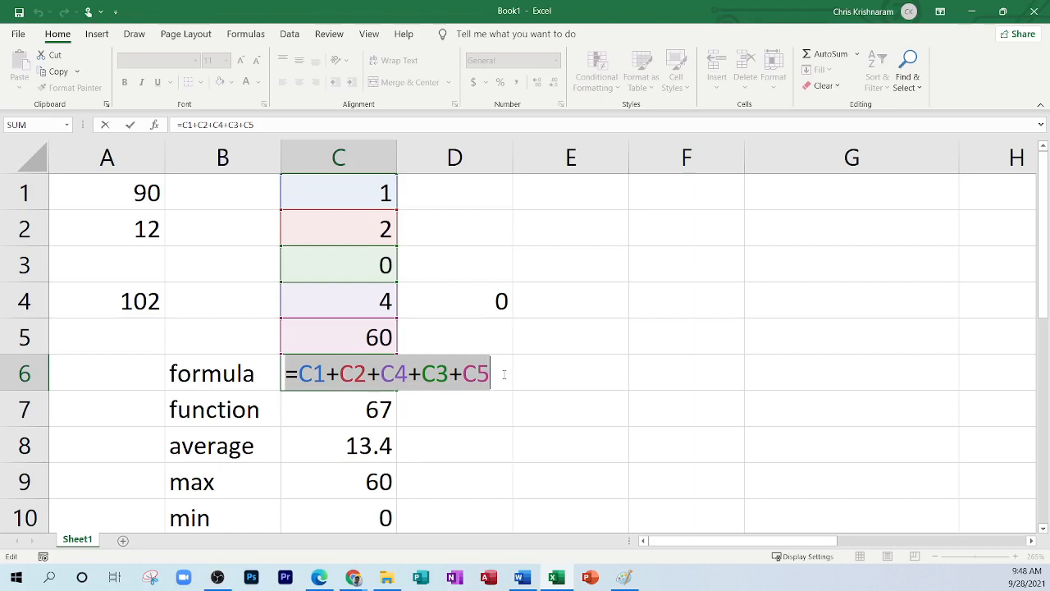
key(Escape)
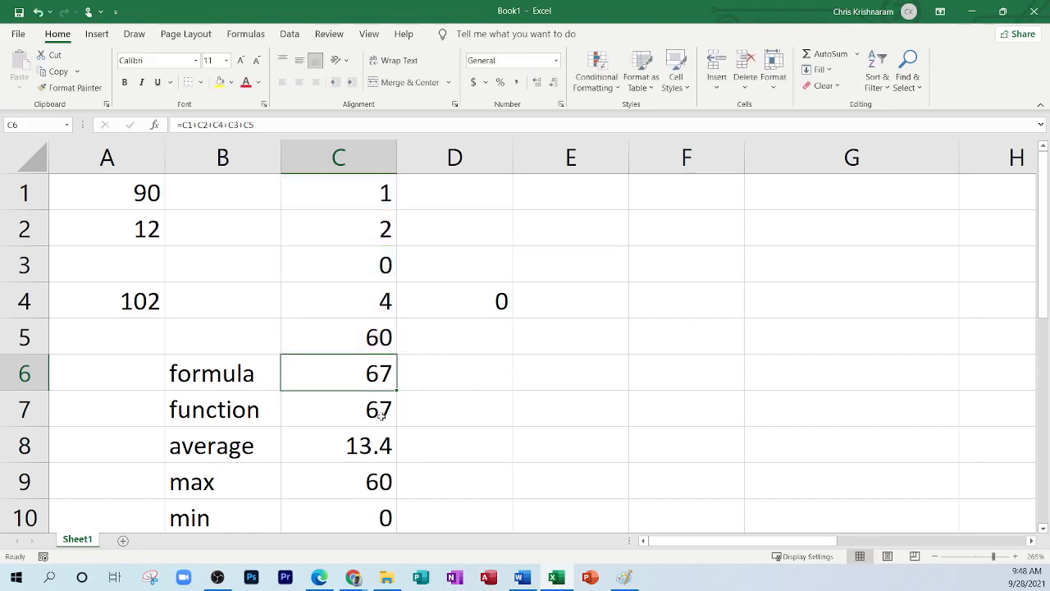
Step: Examine the SUM function name and the range C1:C5 in the C7 formula, leaving it without edits
double_click(375, 413)
drag(299, 410, 378, 410)
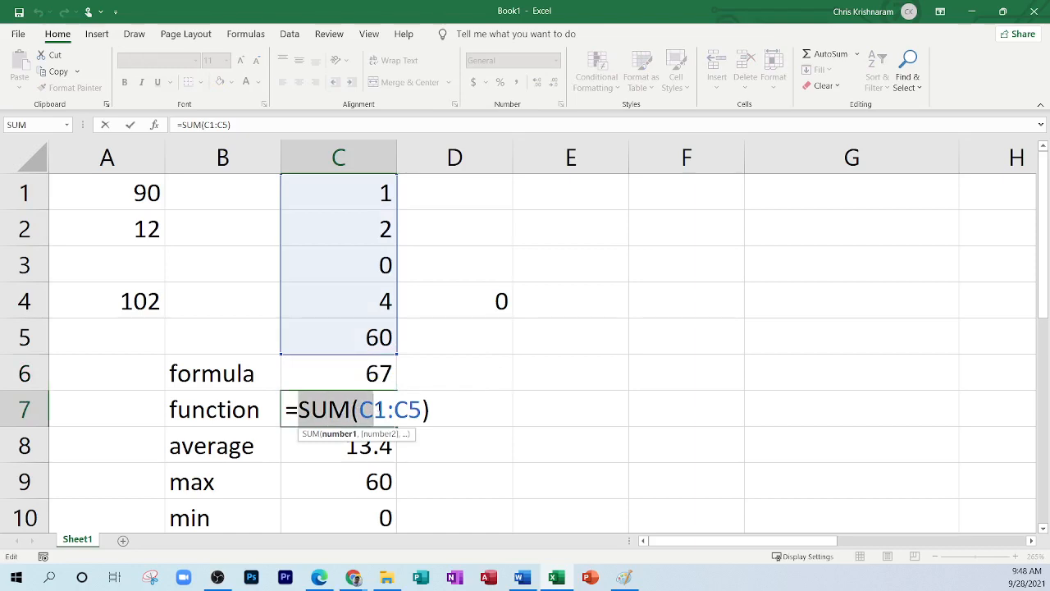
click(409, 410)
drag(422, 410, 358, 410)
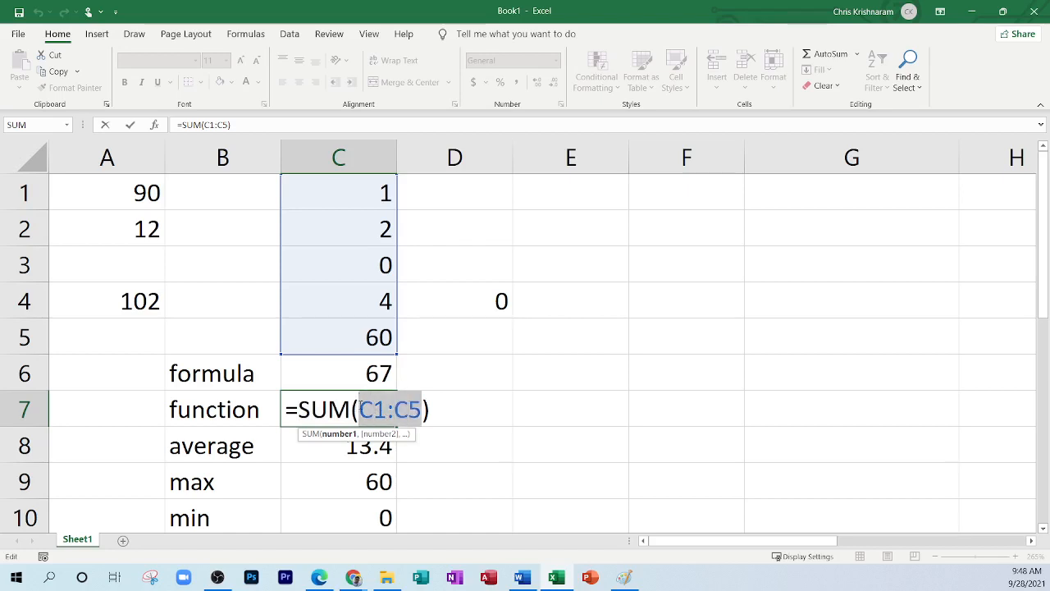
key(ctrl+Return)
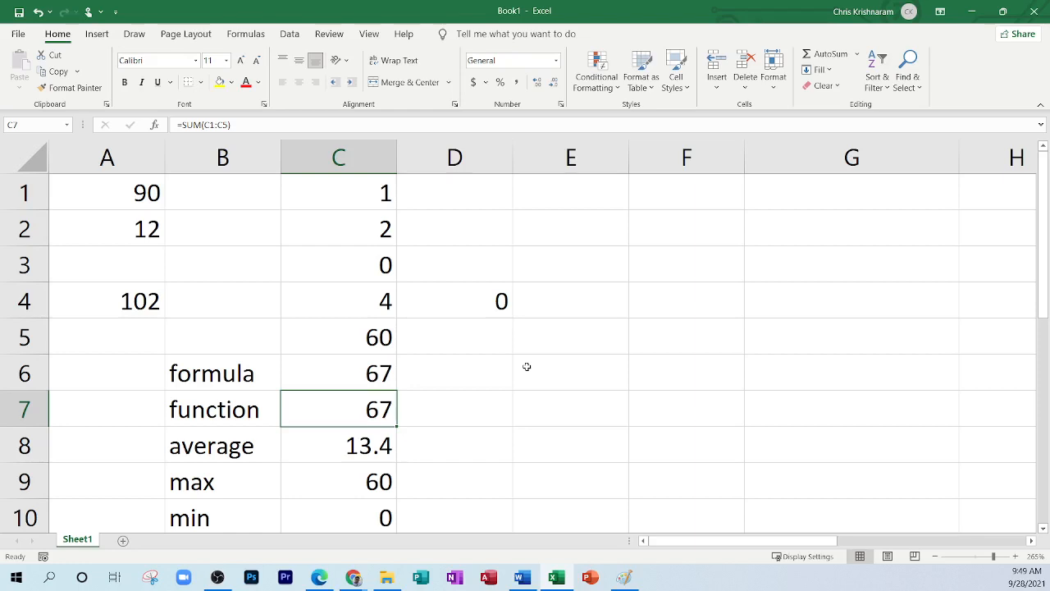
double_click(346, 410)
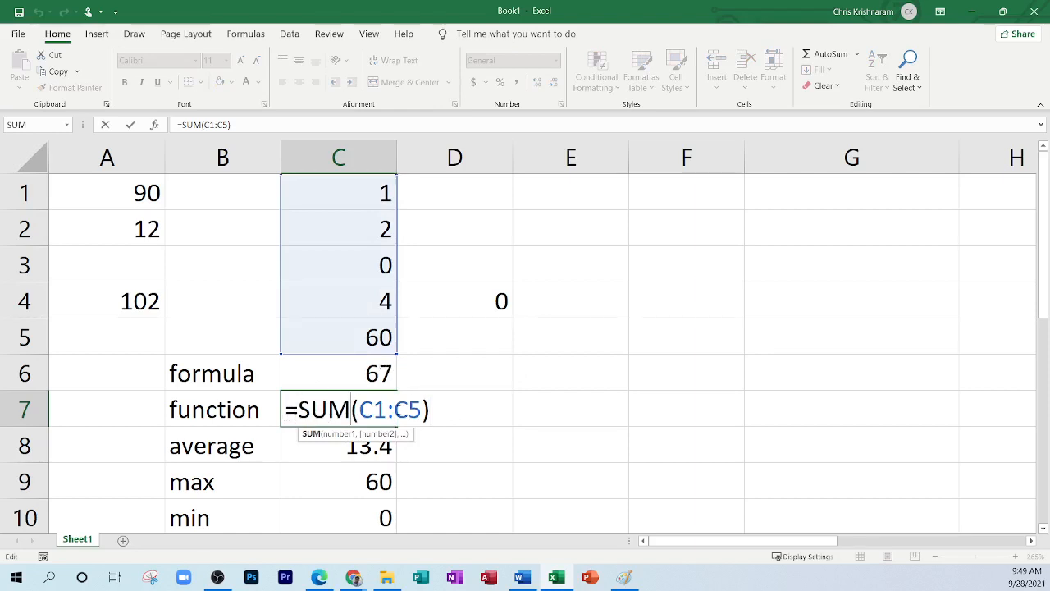
key(ctrl+Return)
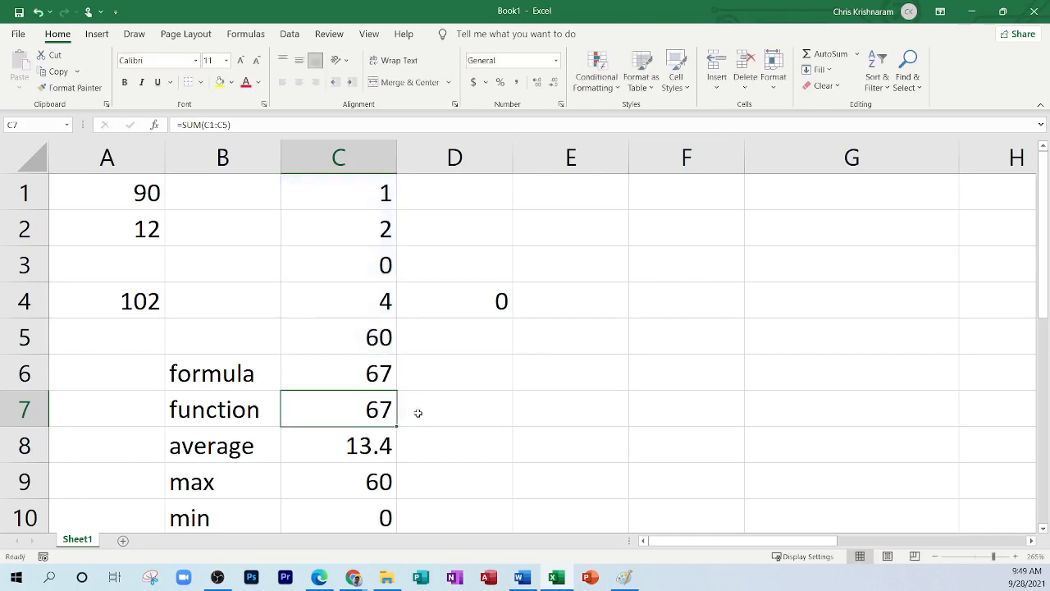
Step: Switch to the PDF notes in Edge to reread the full paragraph defining a function as a built-in formula, and return to Excel
click(319, 577)
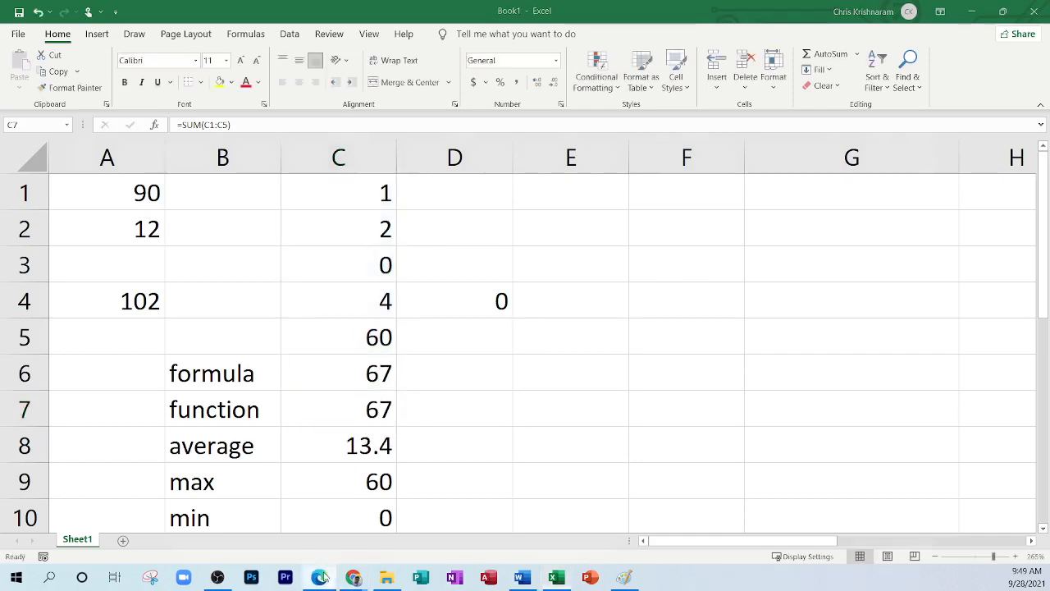
scroll(608, 388, up, 4)
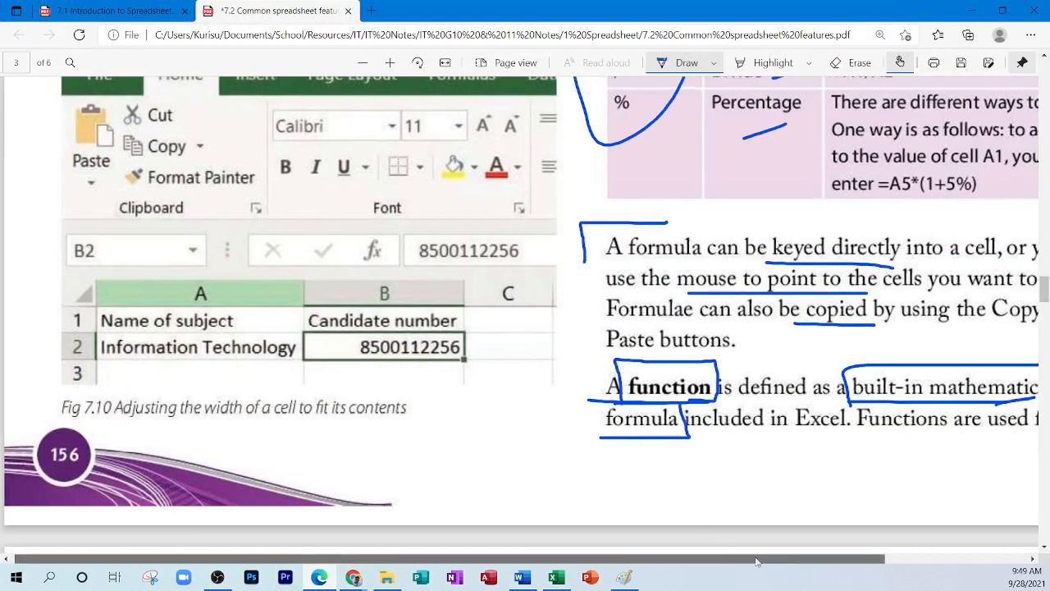
drag(749, 561, 818, 565)
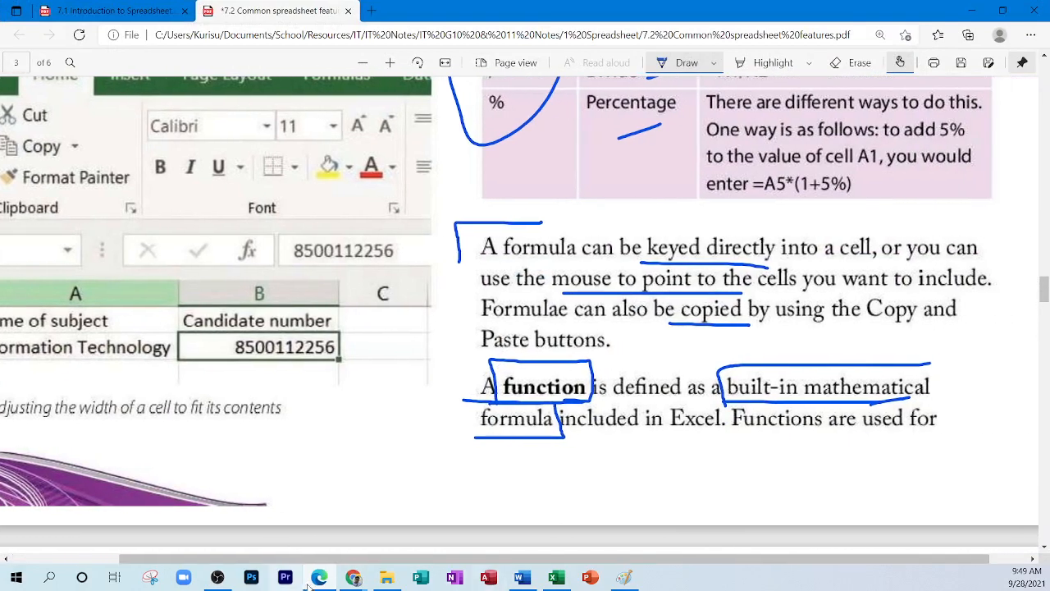
click(316, 578)
double_click(342, 382)
click(342, 417)
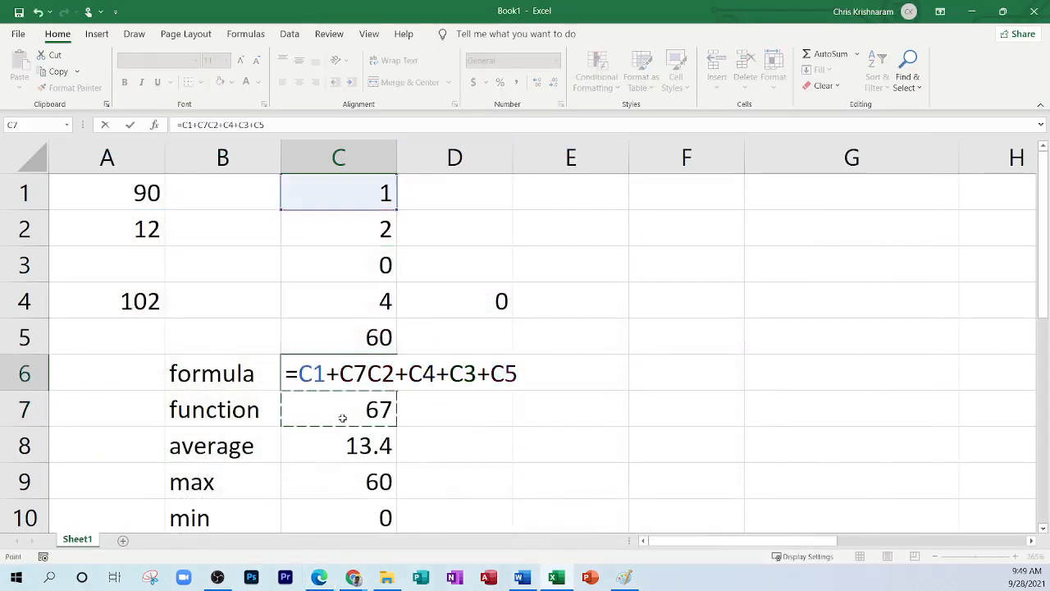
key(Escape)
Step: Delete the SUM name from the formula in C7 and re-enter it in lowercase as =sum(C1:C5)
double_click(342, 417)
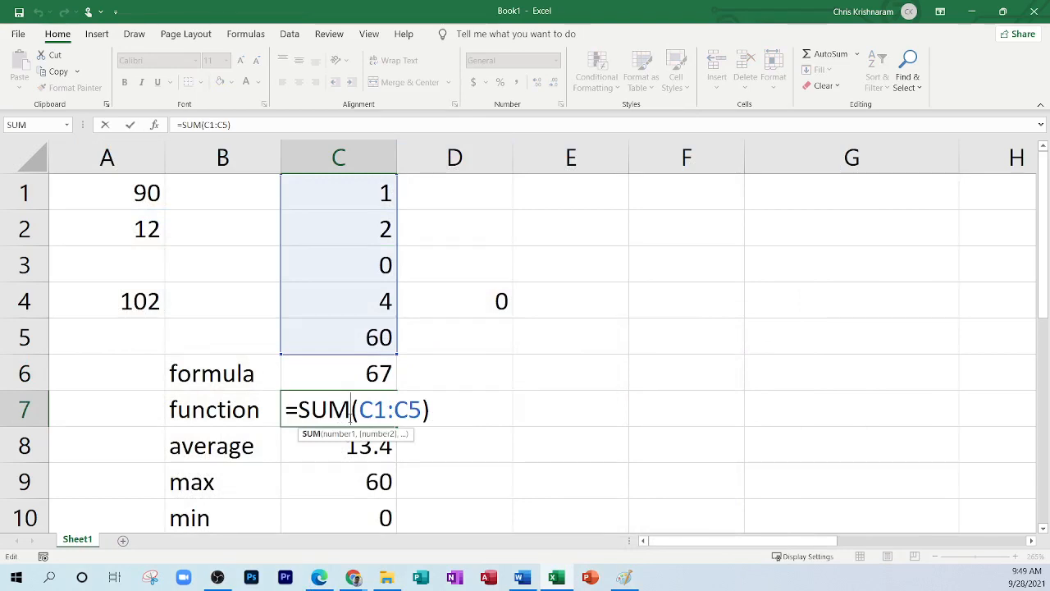
key(BackSpace)
key(BackSpace)
key(BackSpace)
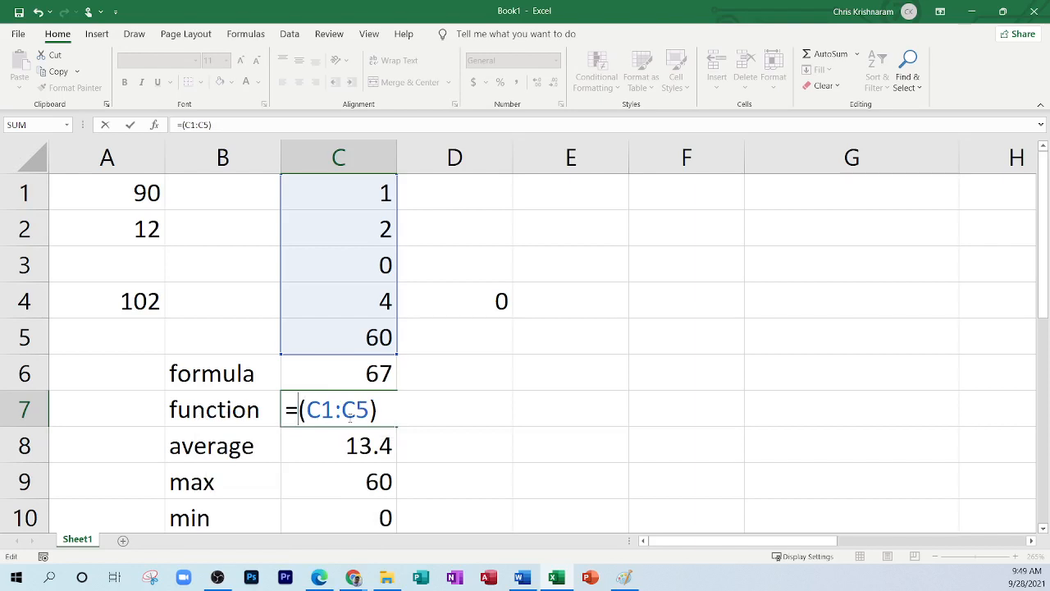
text(s)
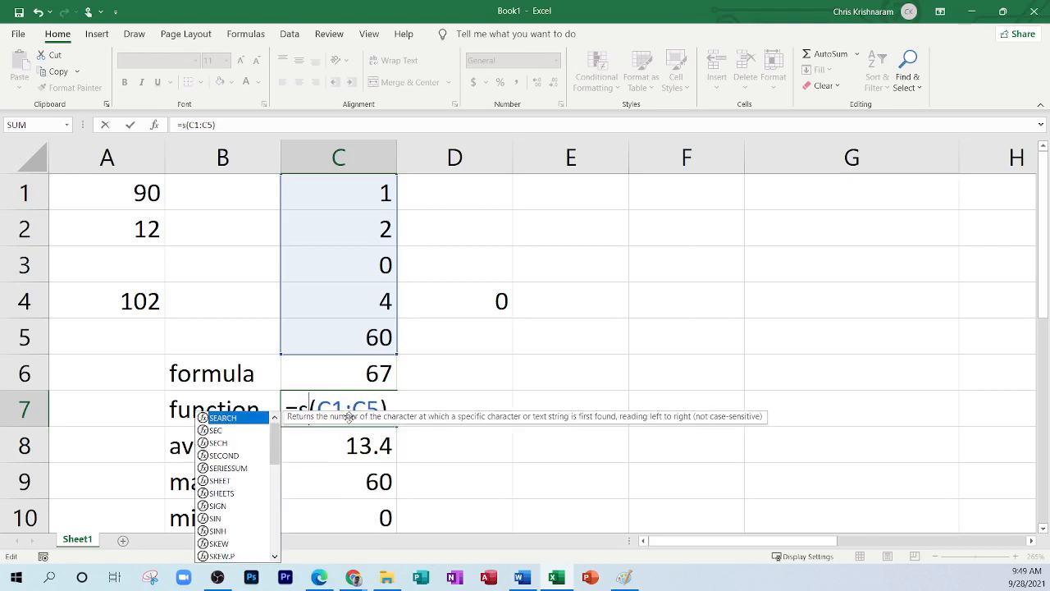
key(Escape)
scroll(427, 417, down, 1)
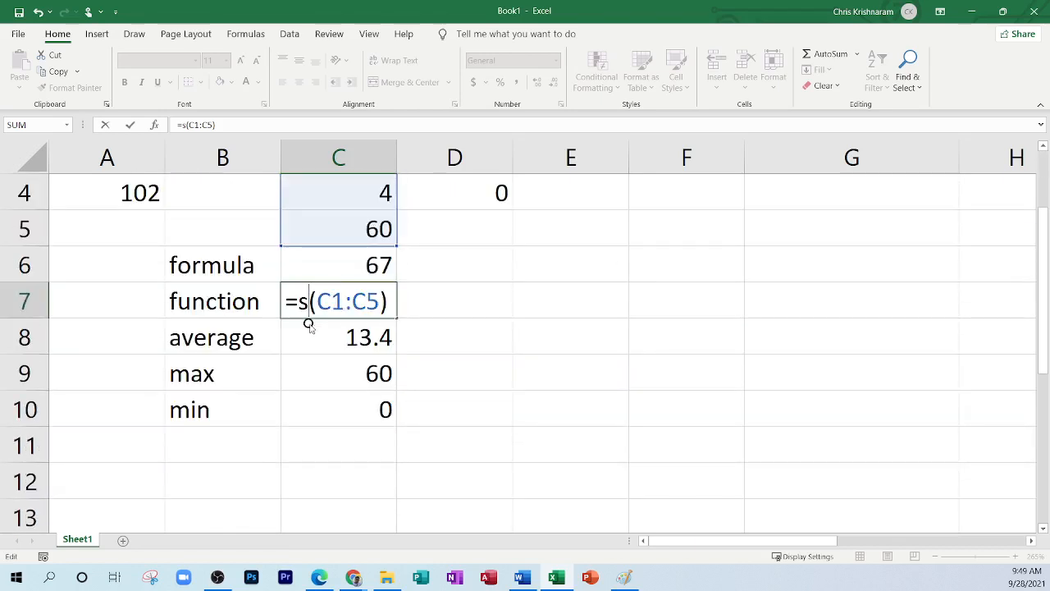
text(um)
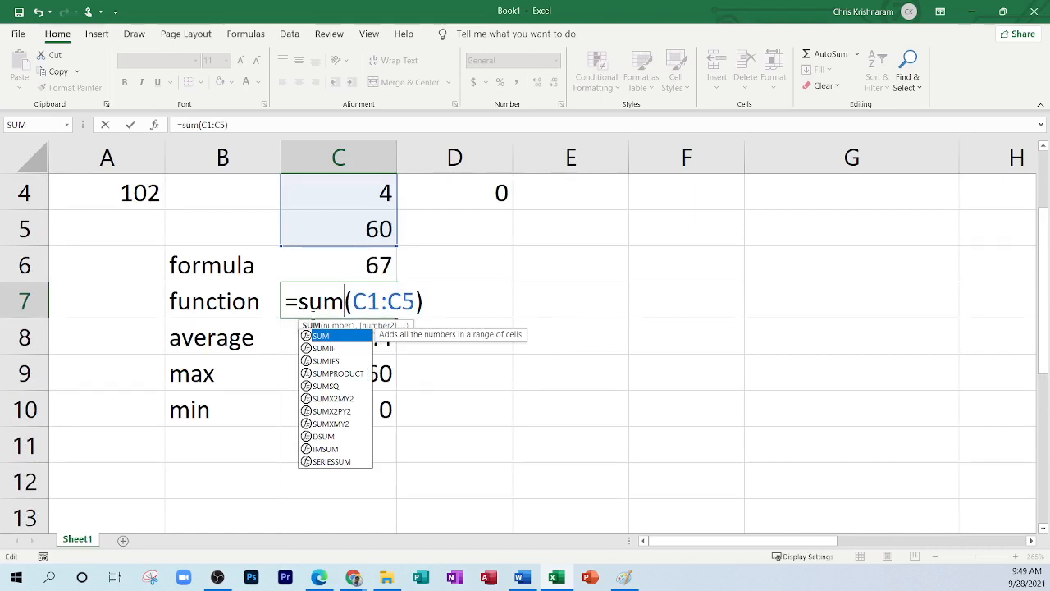
key(Return)
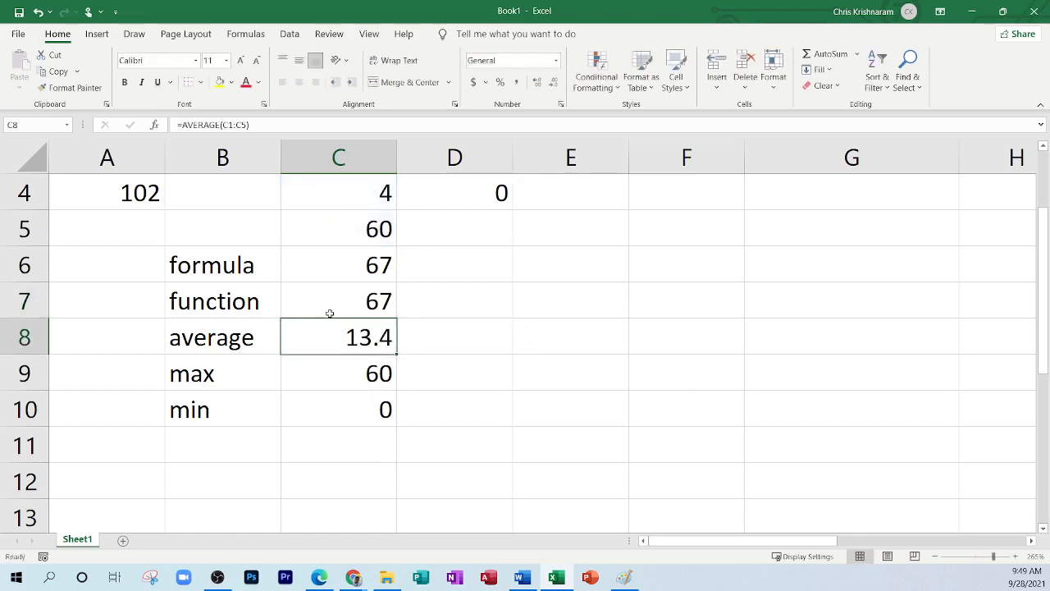
Step: Replace only the first letter of the SUM name in the C7 formula with a lowercase s
double_click(329, 301)
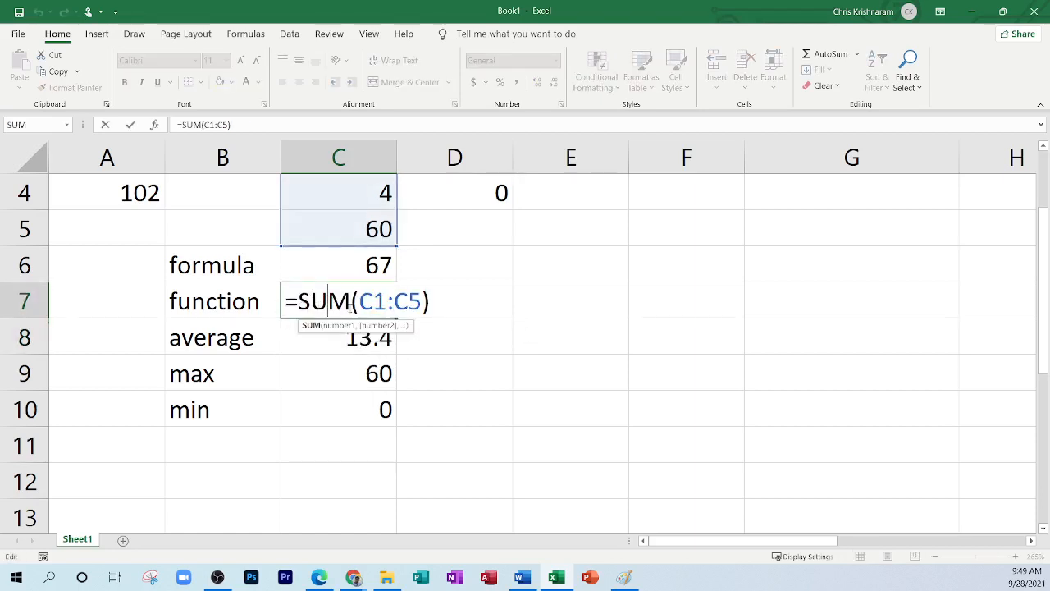
key(Left)
key(BackSpace)
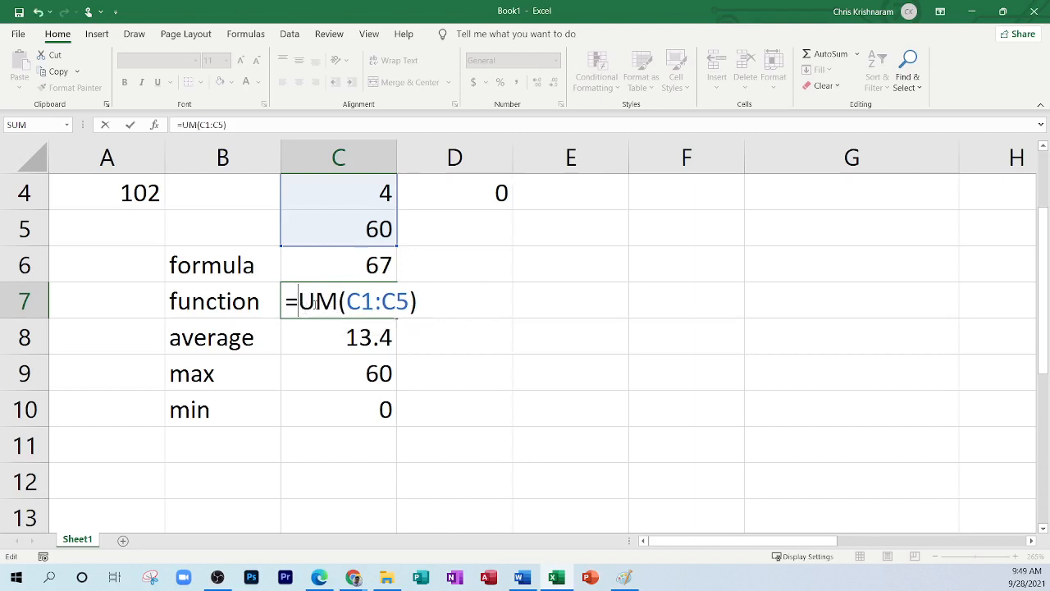
text(s)
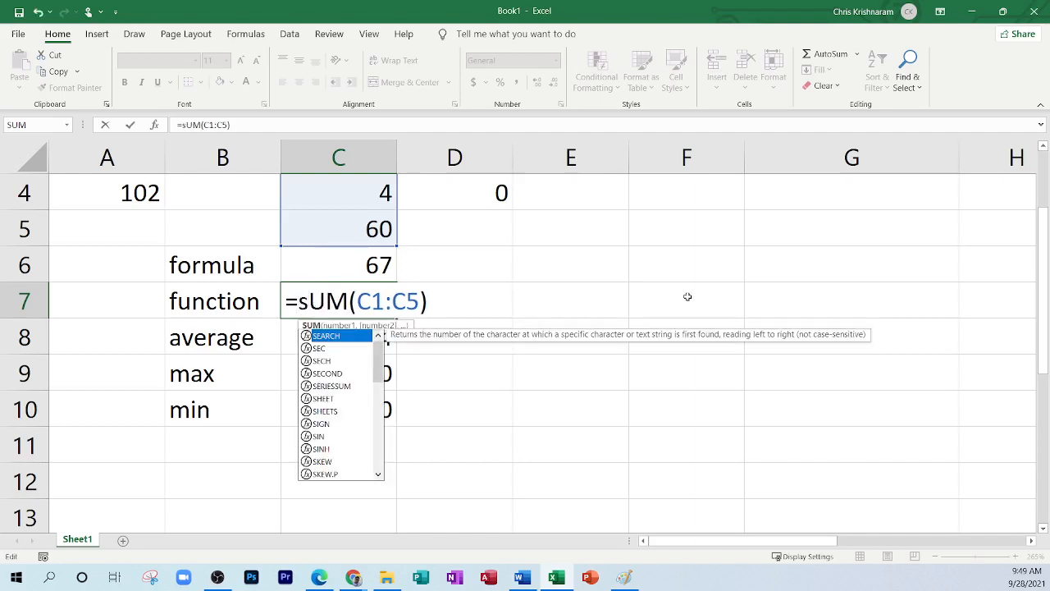
key(Return)
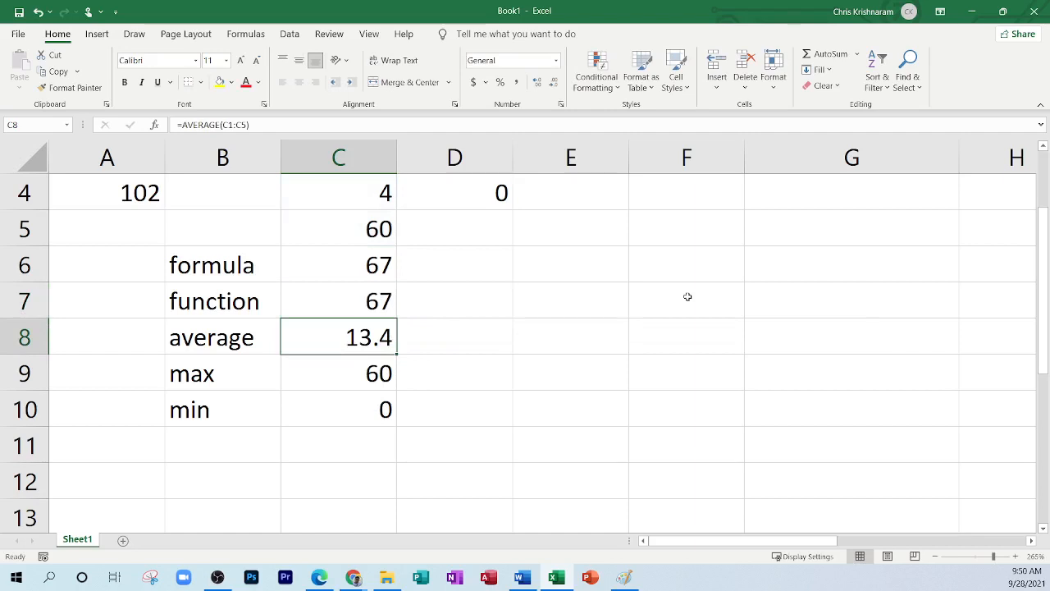
Step: Examine the SUM name in the C7 formula and the AVERAGE name in the C8 formula, leaving both without edits
double_click(344, 305)
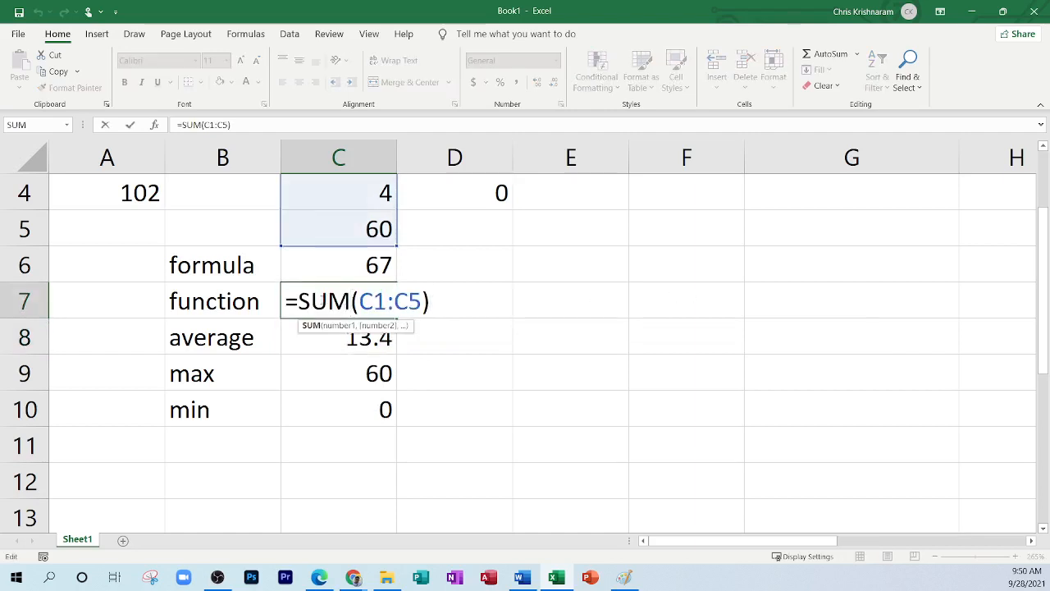
double_click(317, 310)
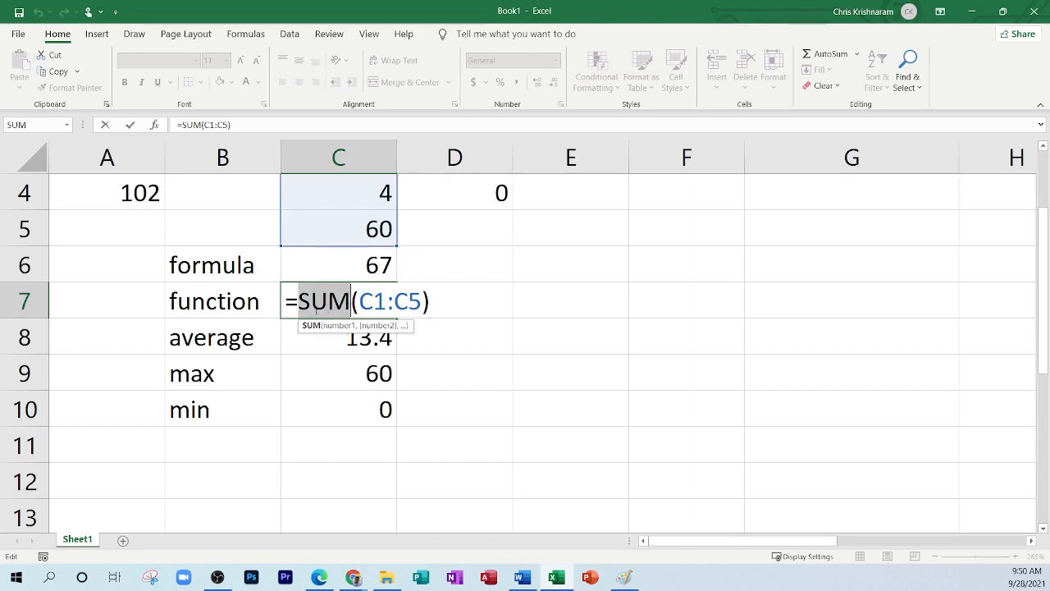
key(Escape)
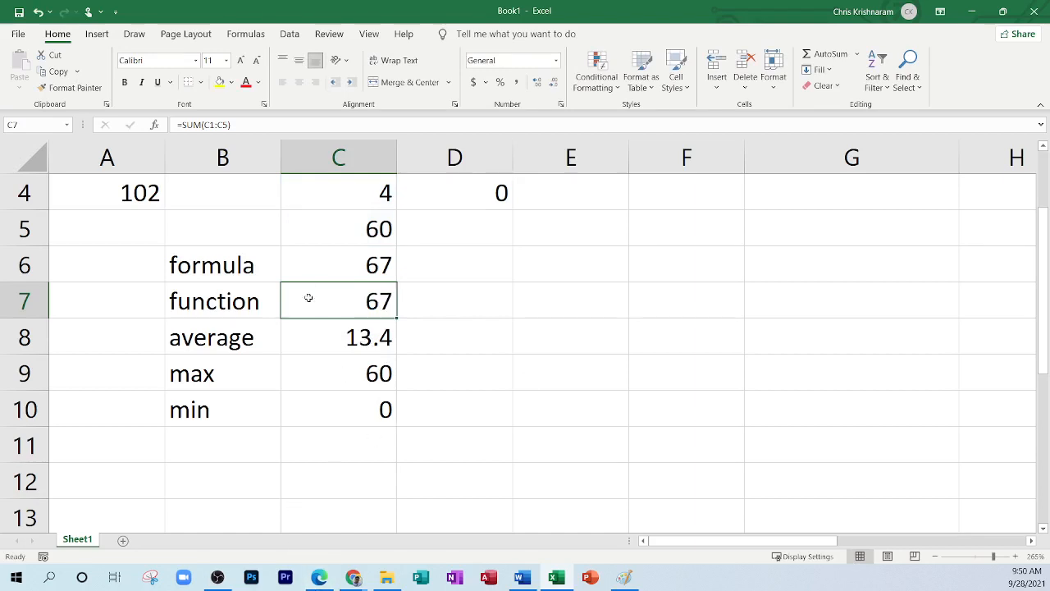
double_click(325, 337)
drag(298, 344, 402, 340)
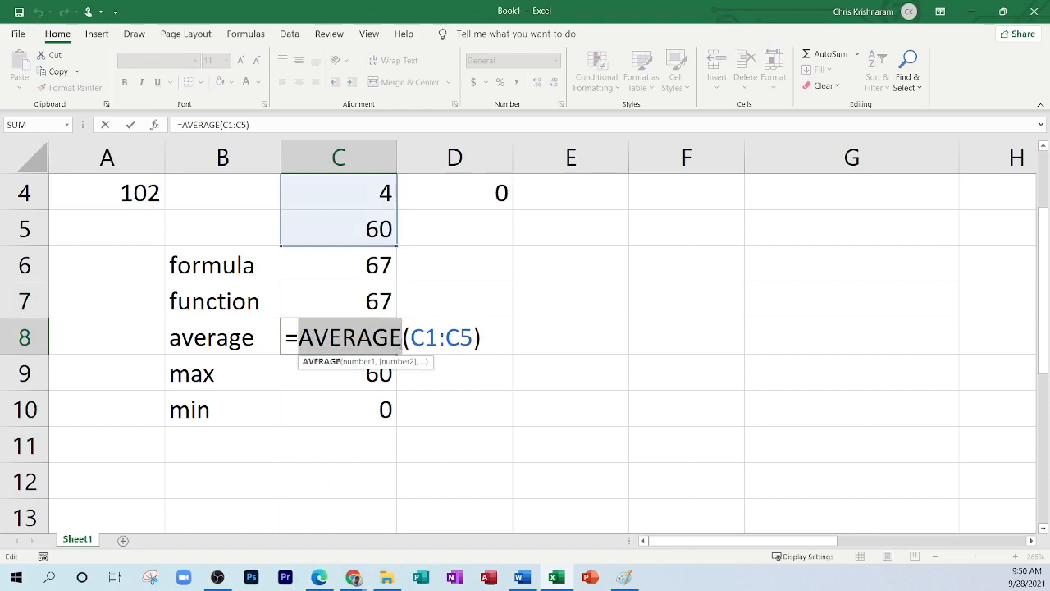
click(563, 287)
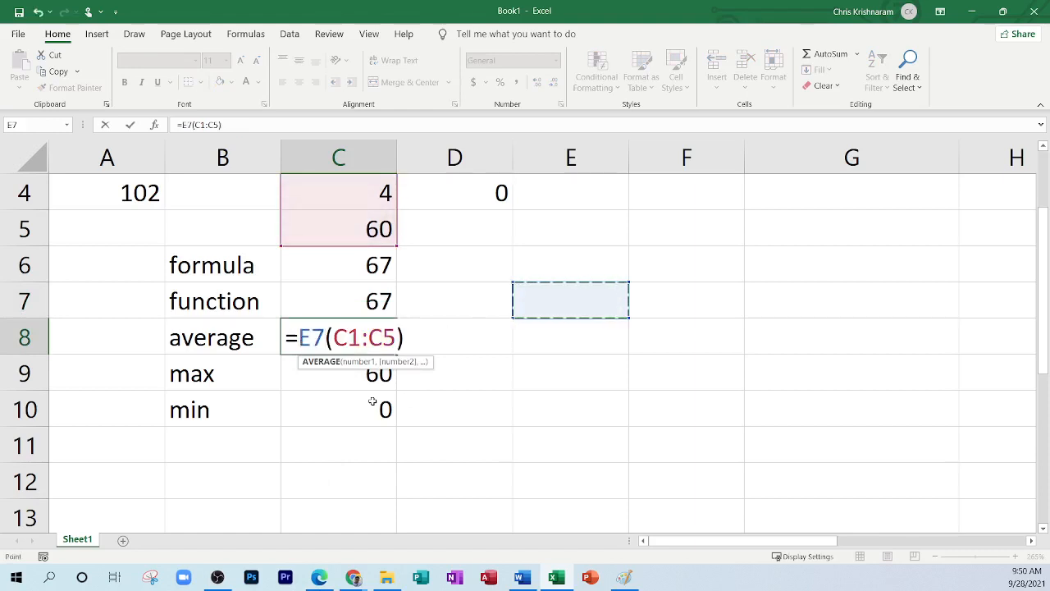
key(Escape)
Step: Switch to the 7.2 Common spreadsheet features PDF in Edge and look through the formulae and functions pages up to the AutoFill section
click(319, 578)
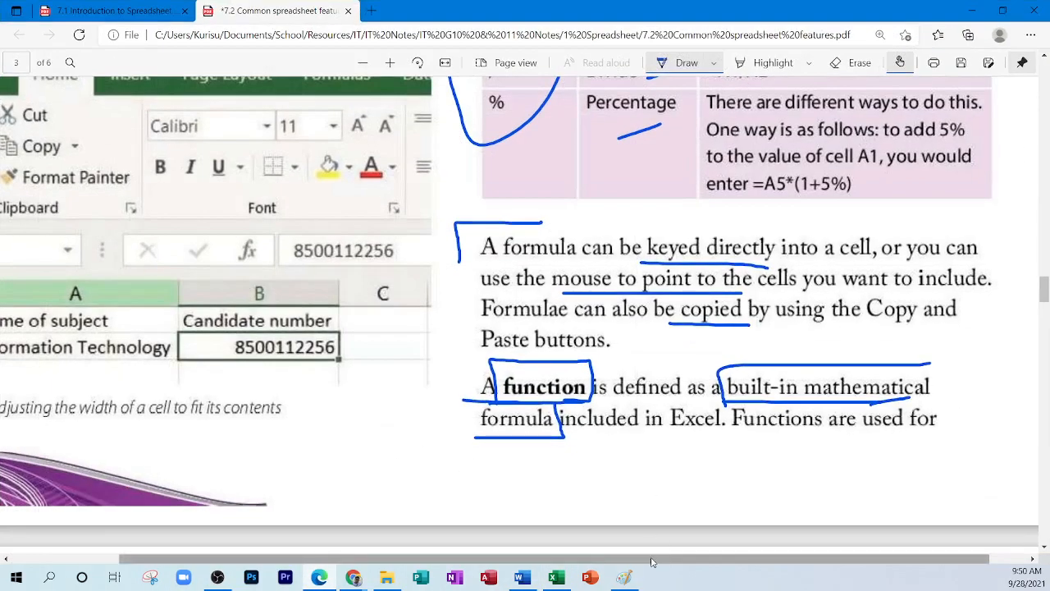
drag(652, 562, 595, 561)
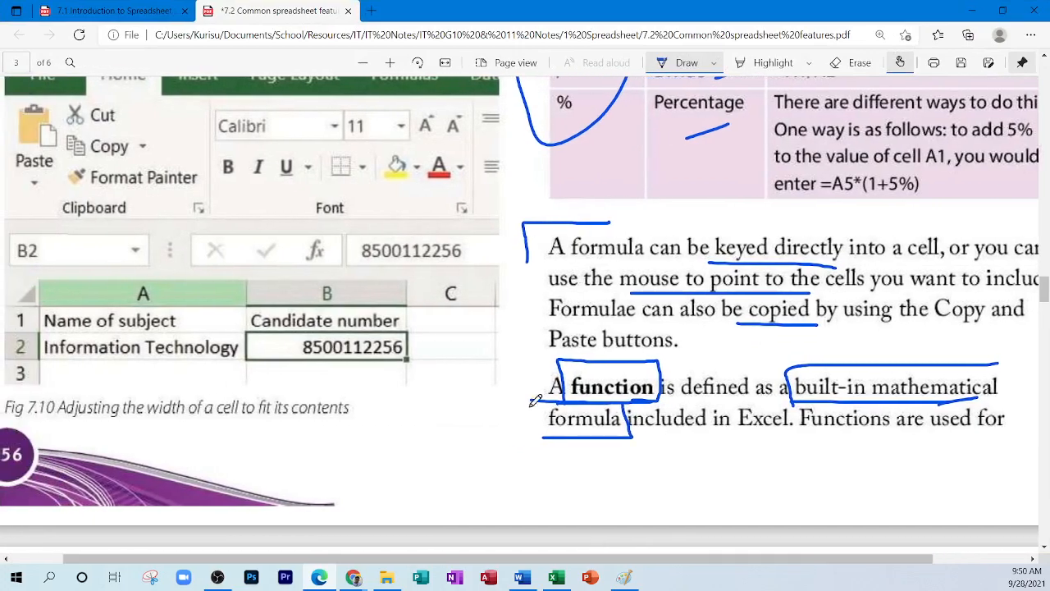
scroll(525, 393, down, 12)
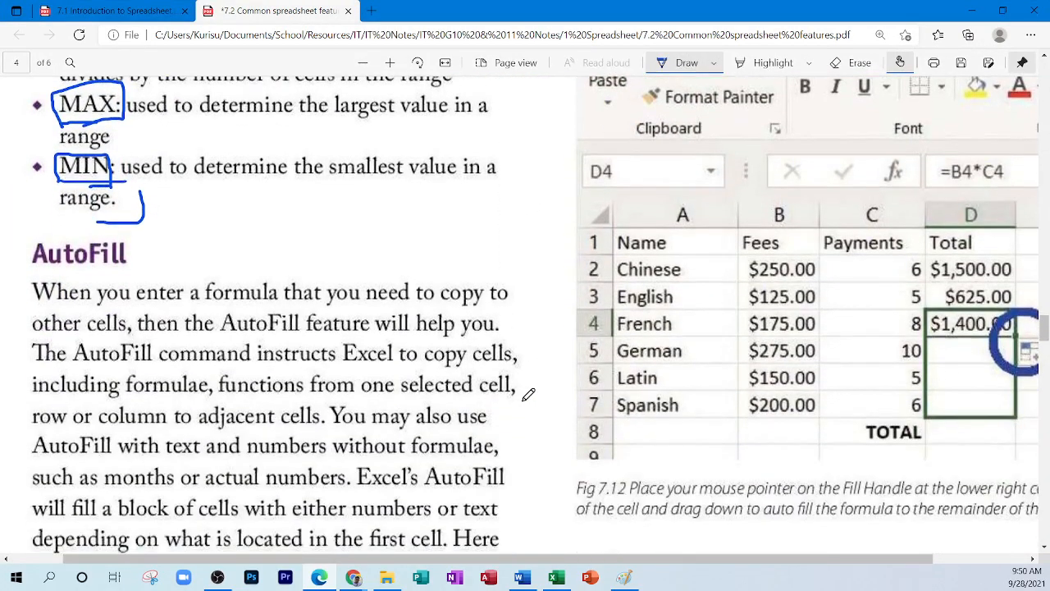
scroll(529, 395, up, 12)
scroll(532, 394, up, 3)
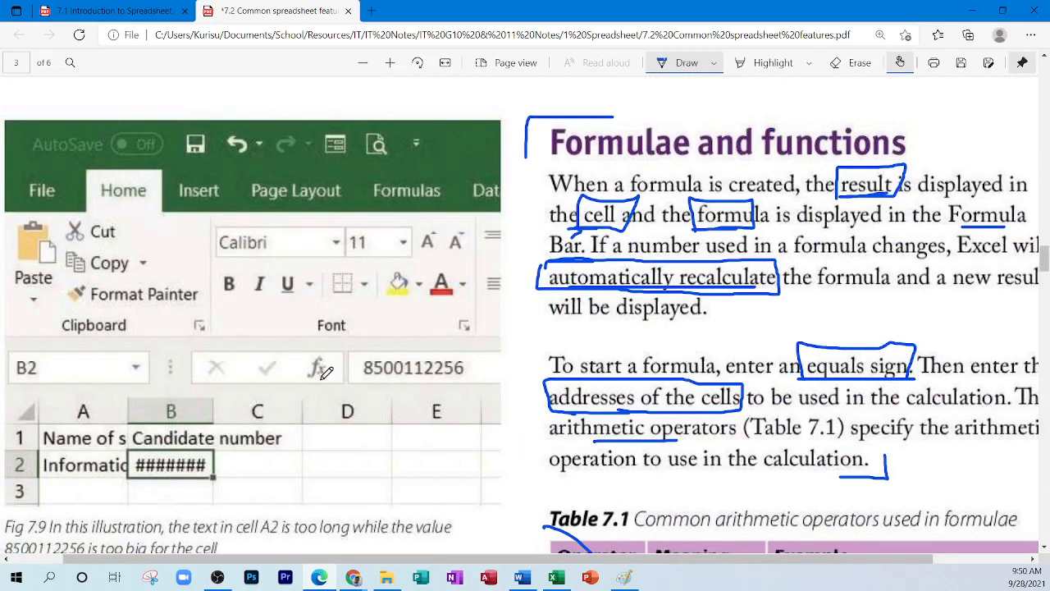
scroll(324, 371, down, 13)
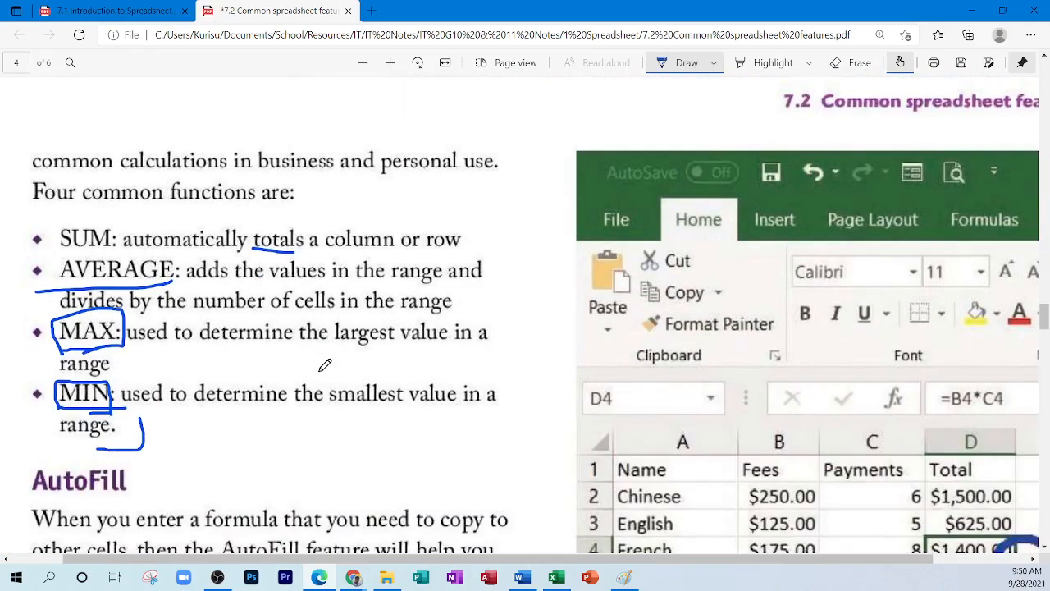
scroll(324, 364, down, 4)
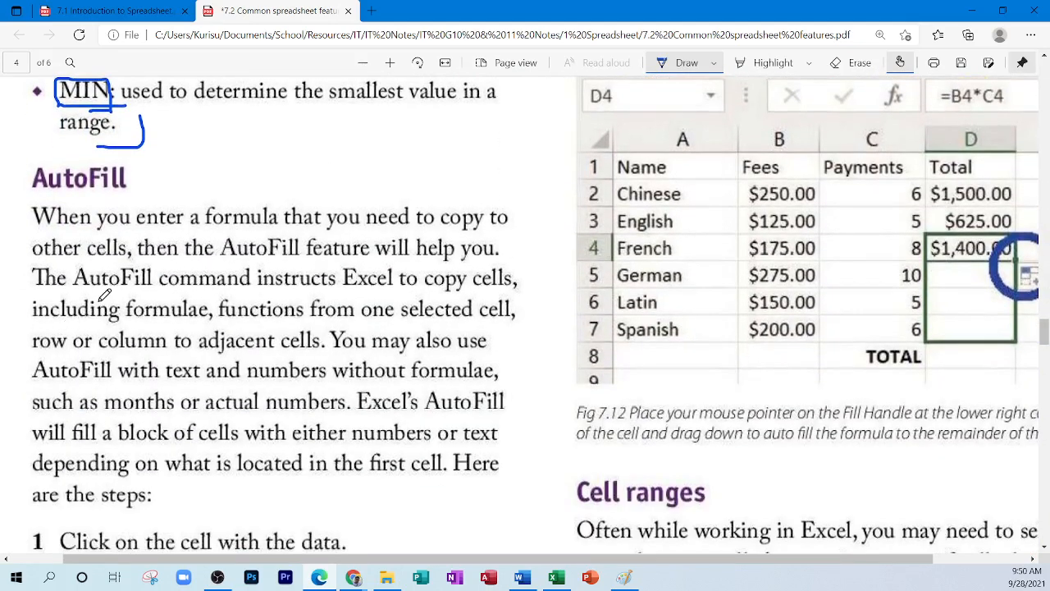
scroll(106, 295, down, 1)
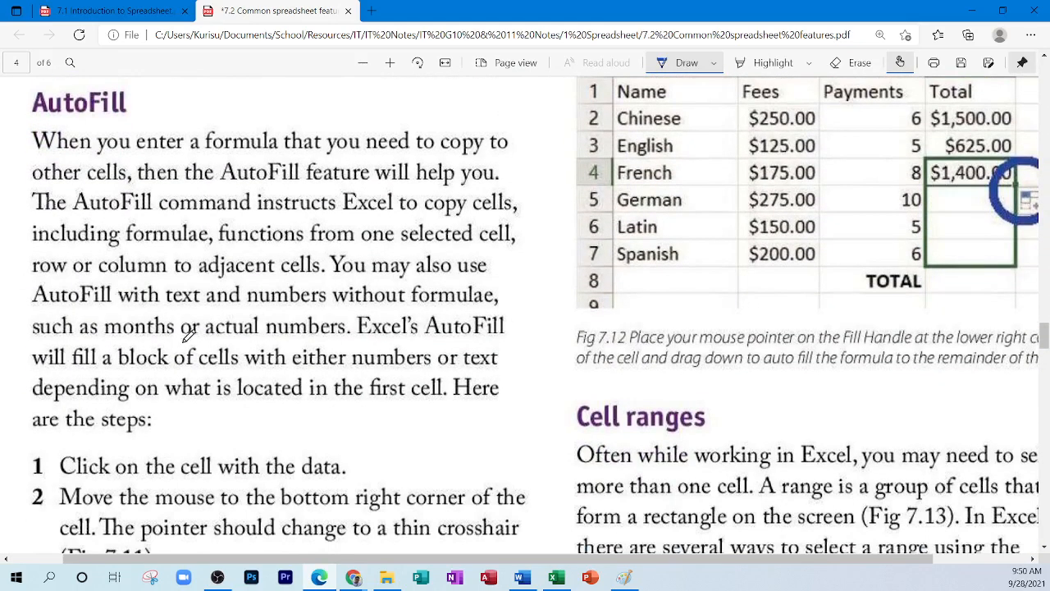
scroll(200, 325, down, 4)
scroll(201, 325, up, 1)
scroll(200, 325, up, 12)
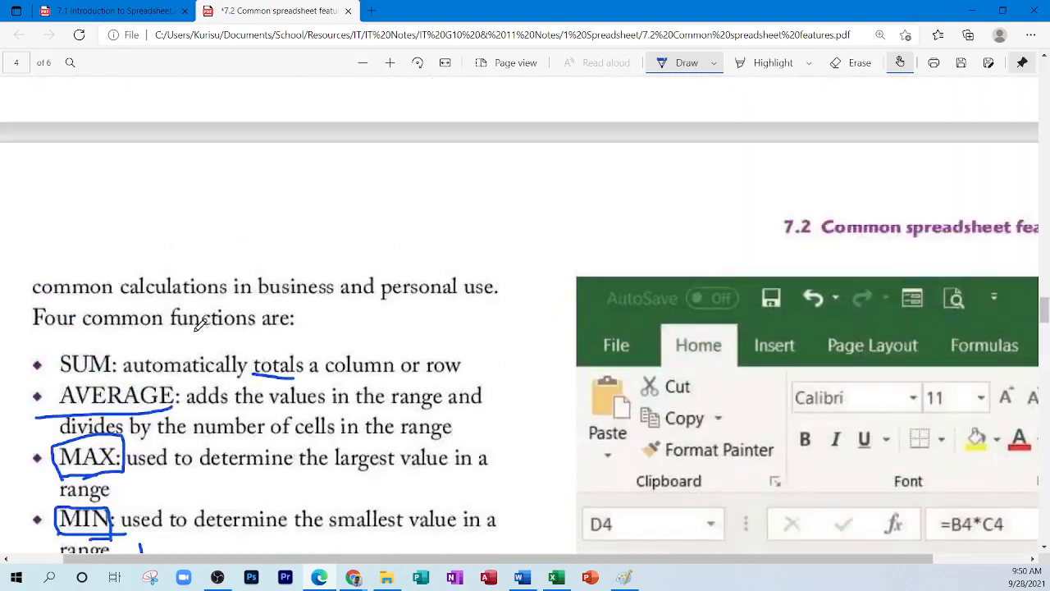
scroll(201, 321, down, 11)
scroll(202, 318, down, 1)
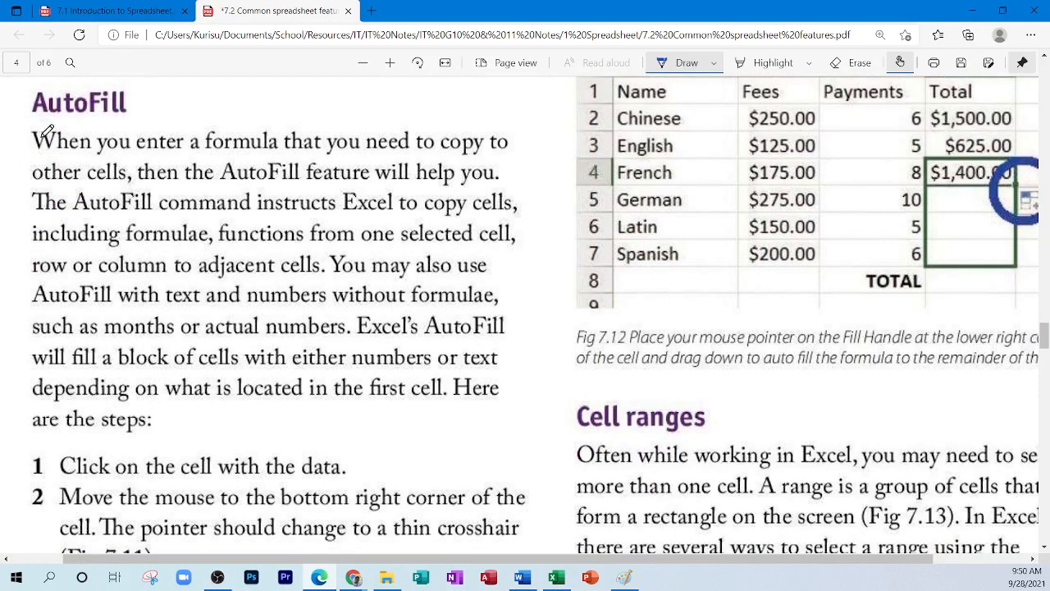
Step: Draw an opening bracket at the AutoFill heading and underline "copy cells", "adjacent cells", "text and numbers" and "formulae, functions" in its paragraph
drag(17, 119, 17, 78)
drag(425, 216, 498, 212)
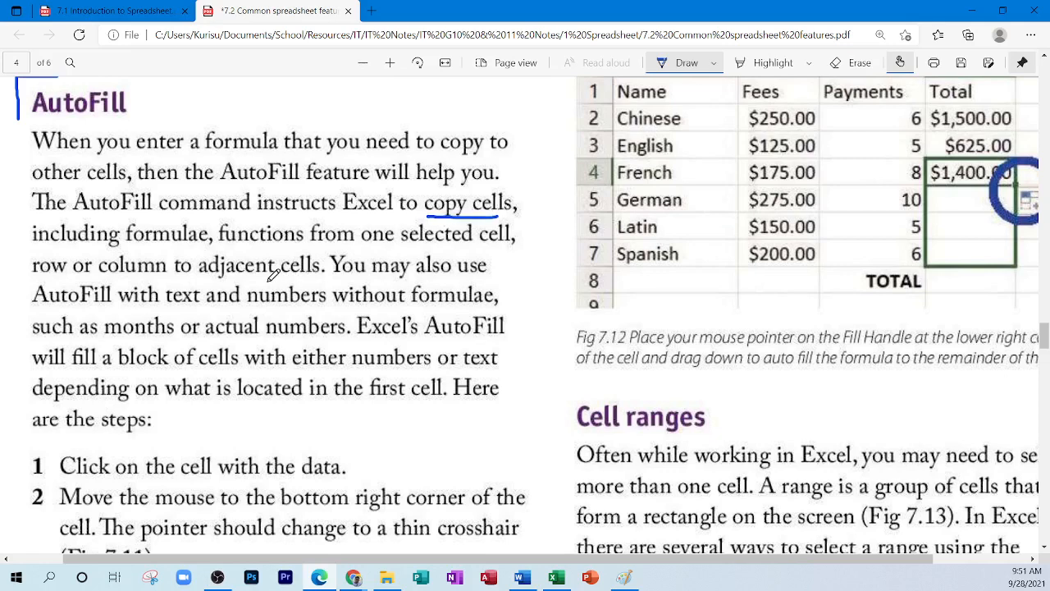
drag(198, 281, 317, 279)
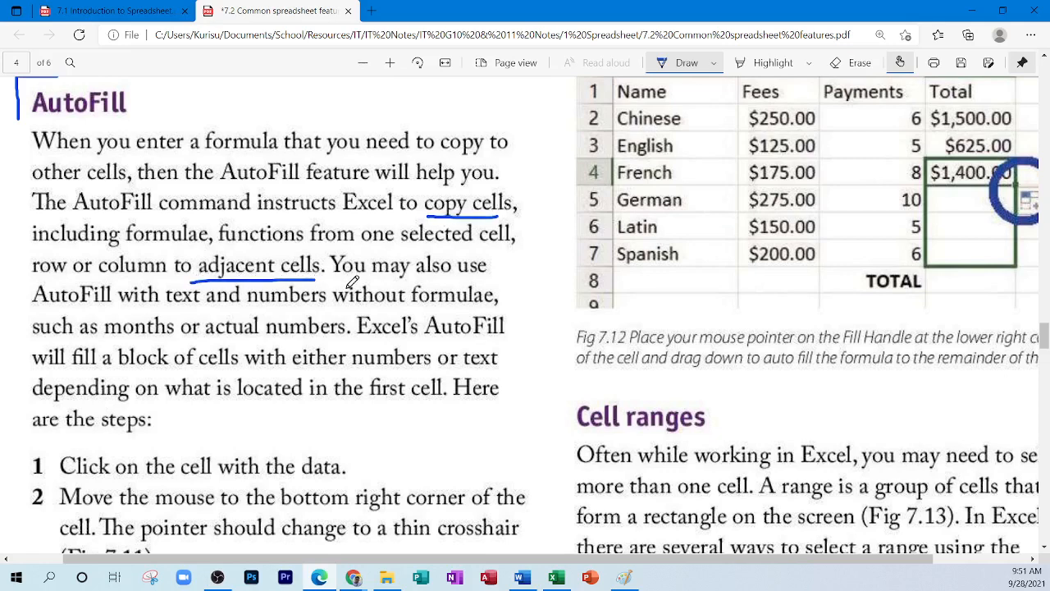
drag(175, 305, 305, 304)
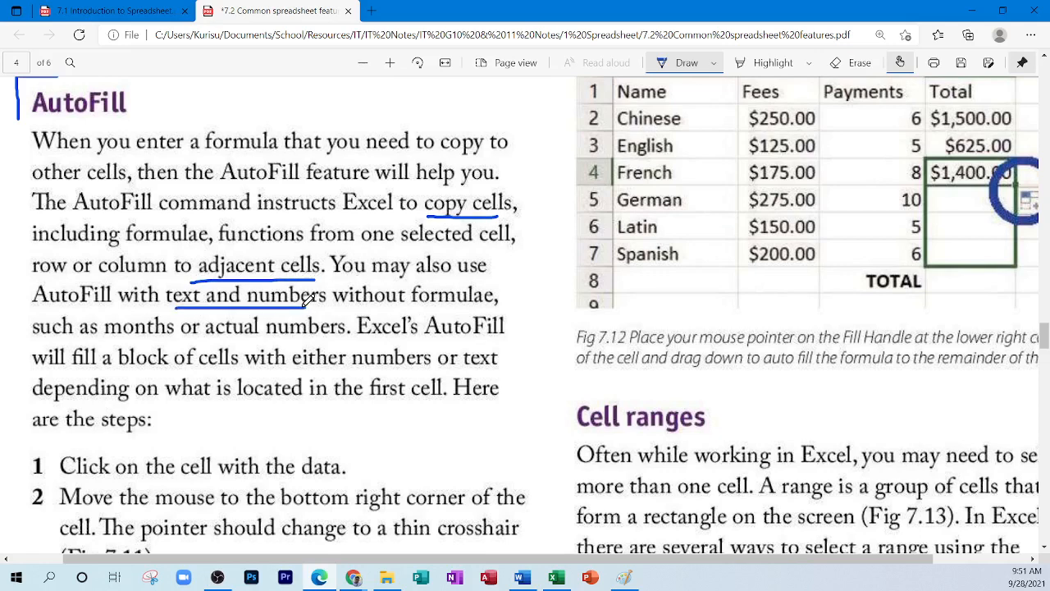
drag(127, 245, 304, 244)
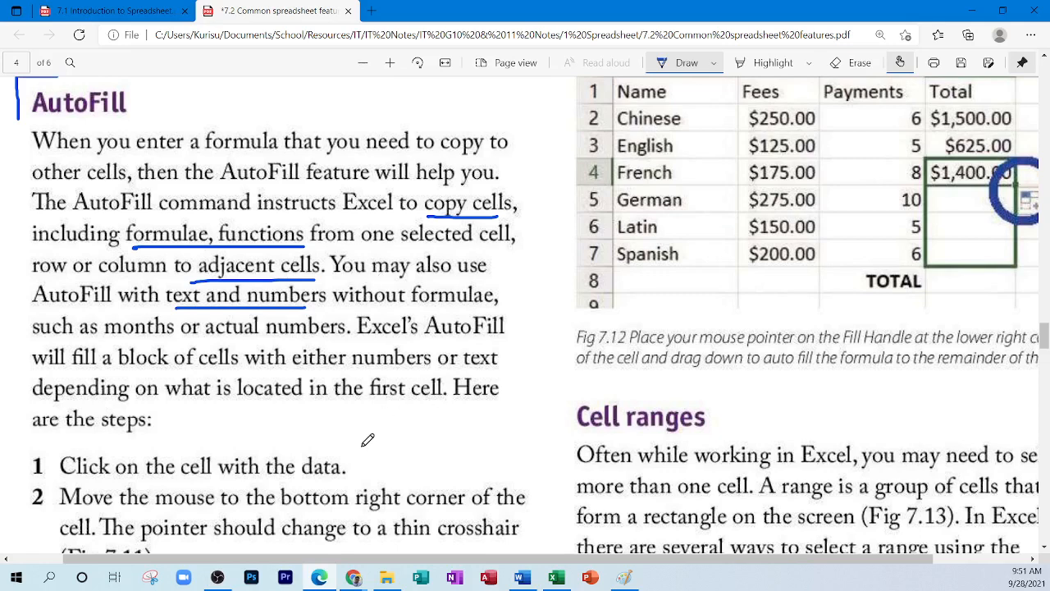
Step: Underline "a thin crosshair", "enter two cells of data" and "how much" in the AutoFill instructions, and draw a closing bracket after "time."
scroll(369, 439, down, 3)
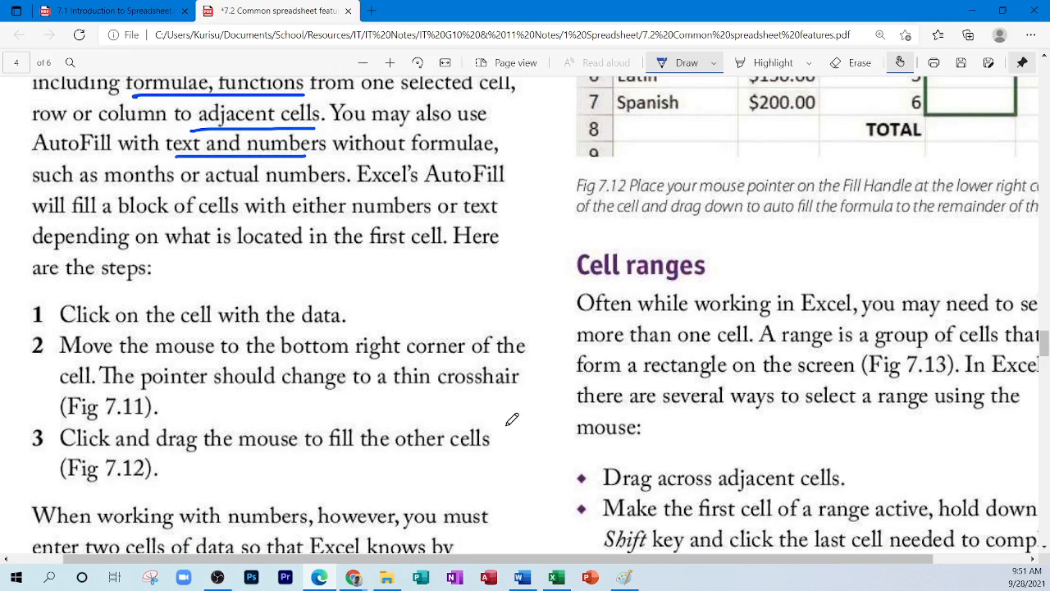
drag(382, 395, 519, 389)
scroll(549, 430, down, 1)
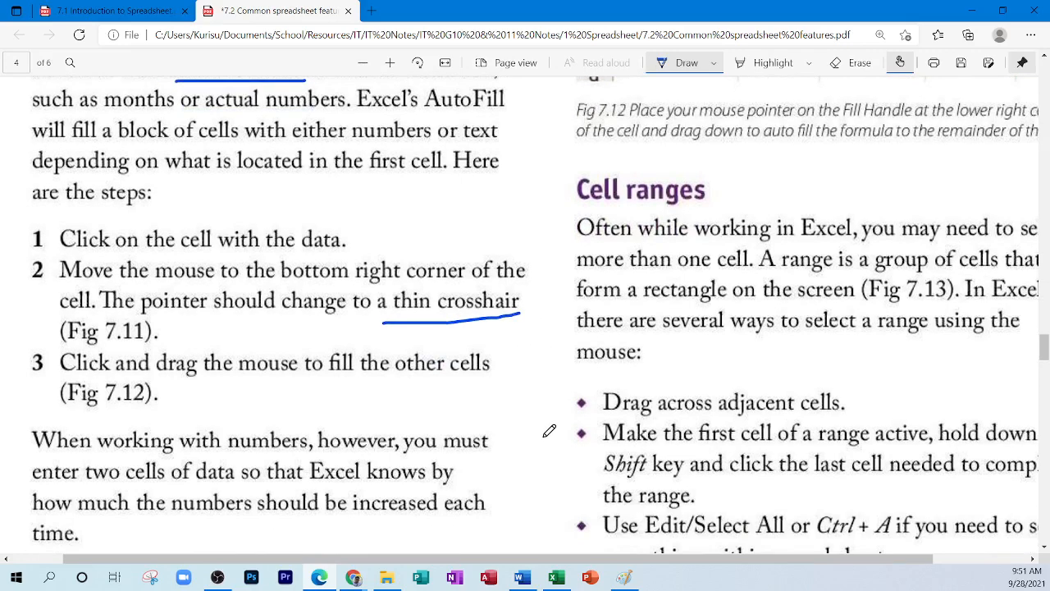
scroll(261, 526, down, 2)
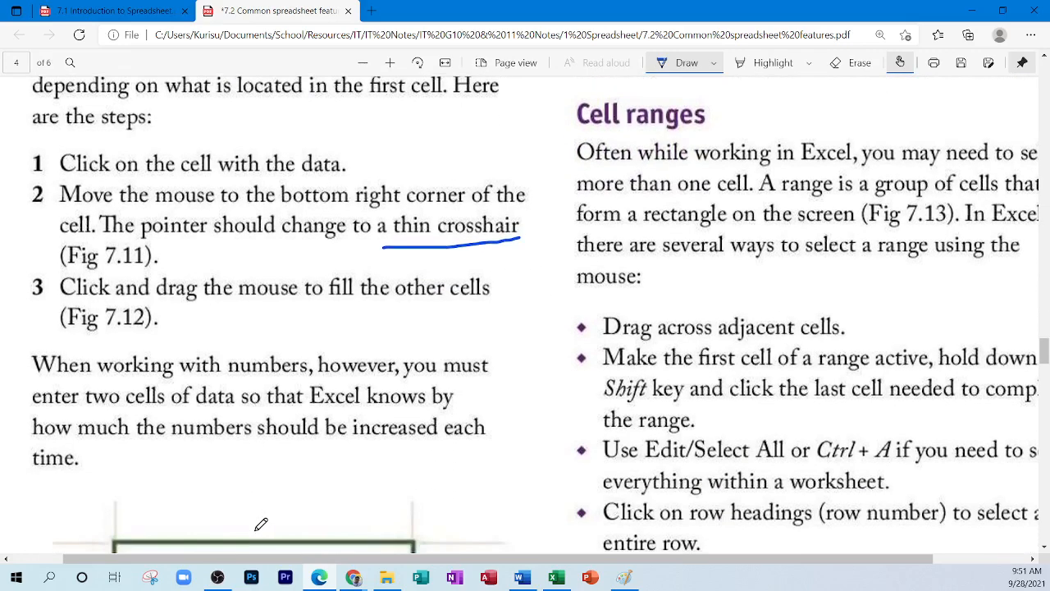
drag(53, 411, 103, 379)
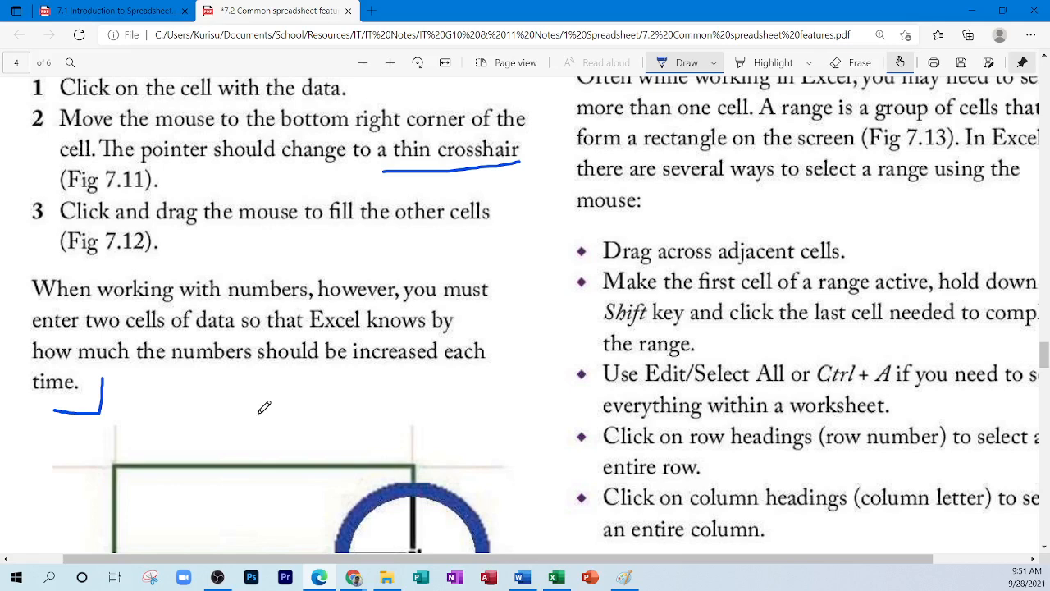
drag(44, 329, 229, 327)
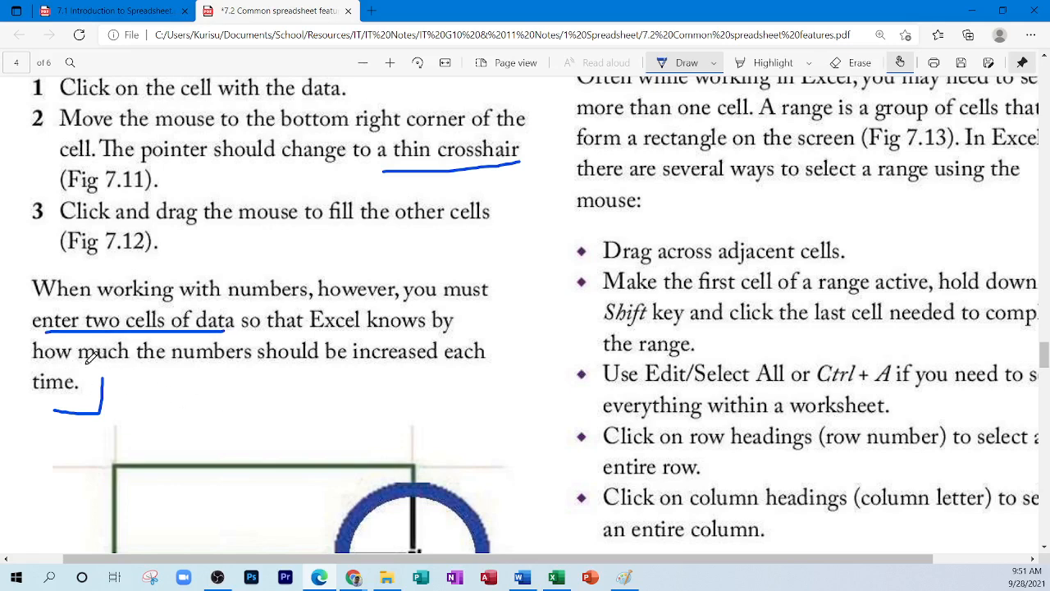
drag(46, 360, 144, 360)
Step: Draw a tick mark beside the AutoFill heading in blue ink
scroll(343, 395, up, 6)
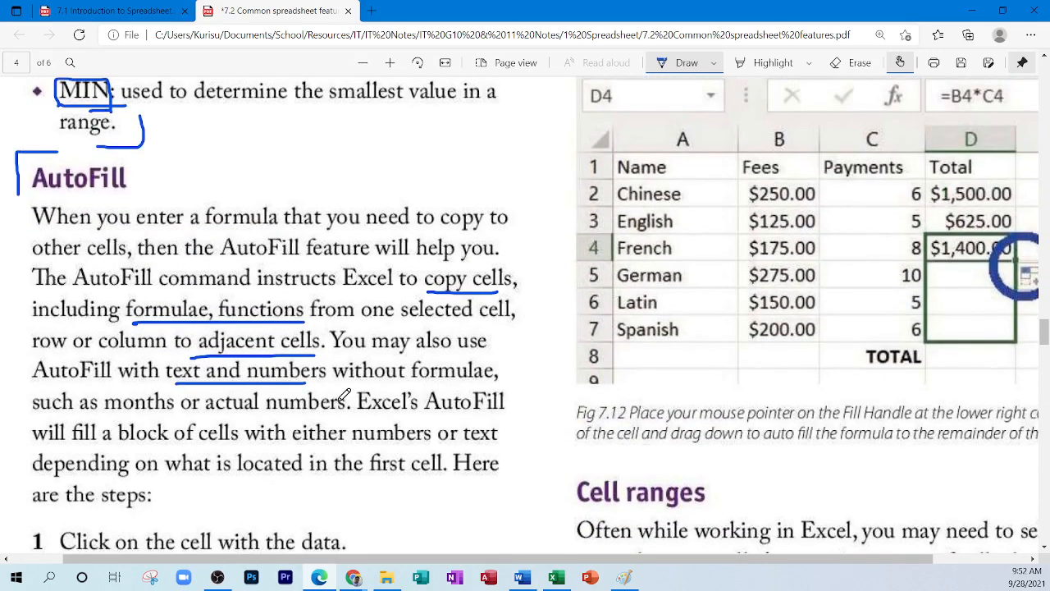
drag(138, 171, 210, 138)
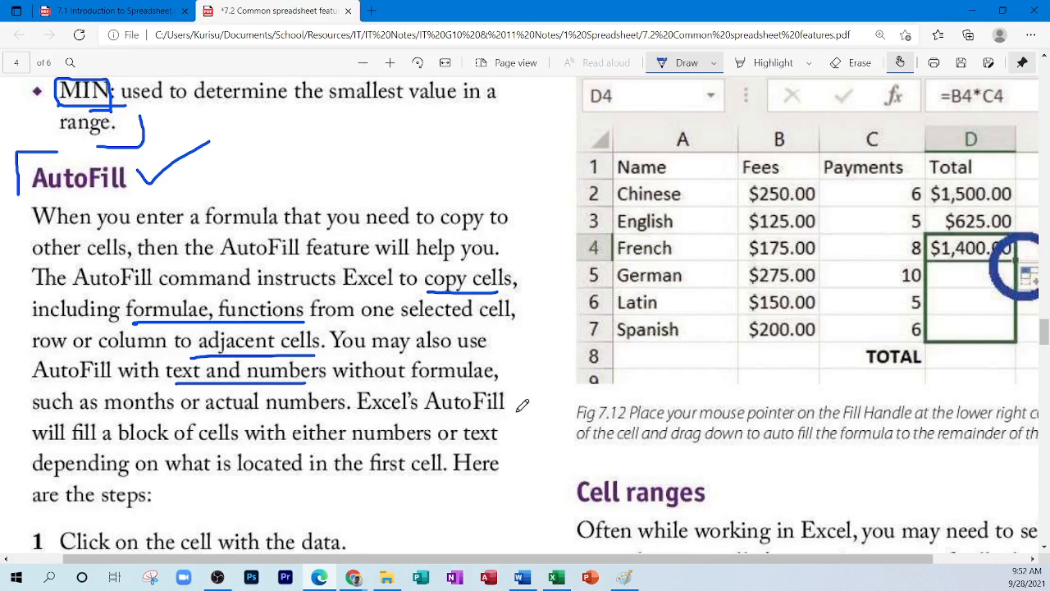
Step: Switch to the Excel workbook and copy the formula in C6 into F1
click(555, 576)
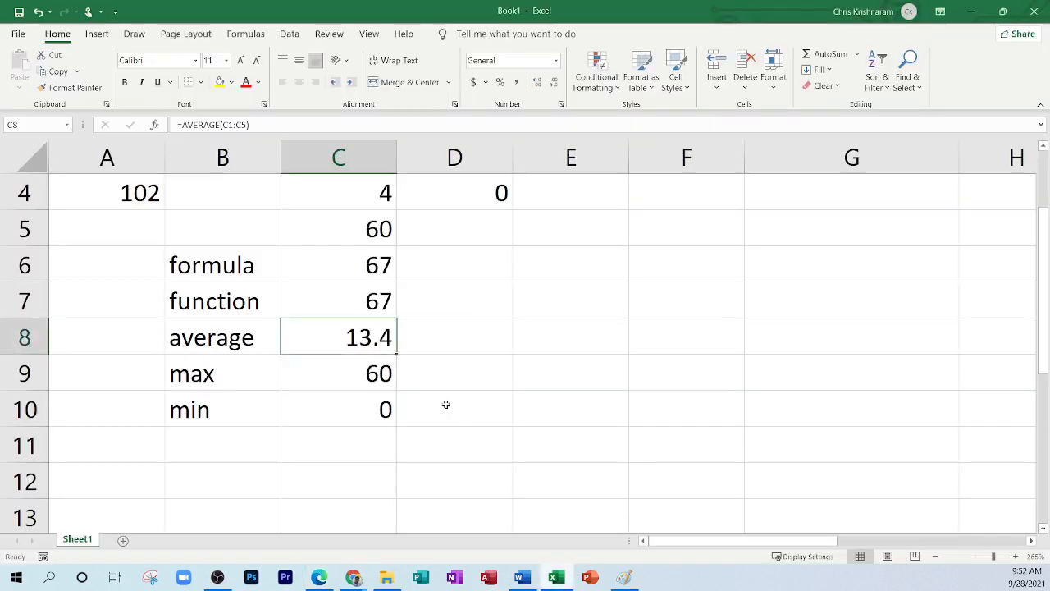
scroll(445, 402, up, 1)
click(327, 384)
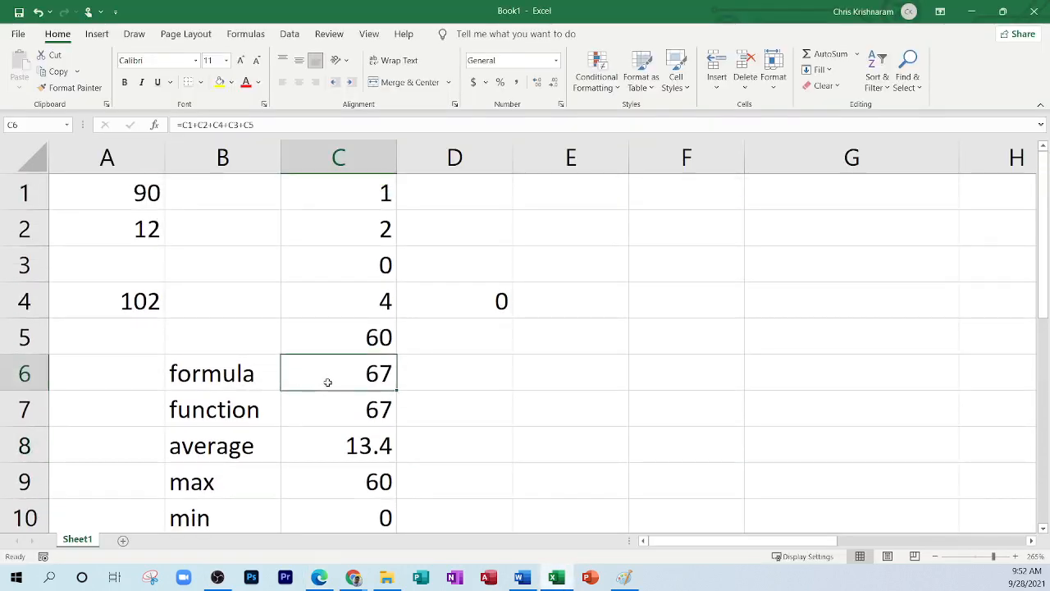
right_click(380, 375)
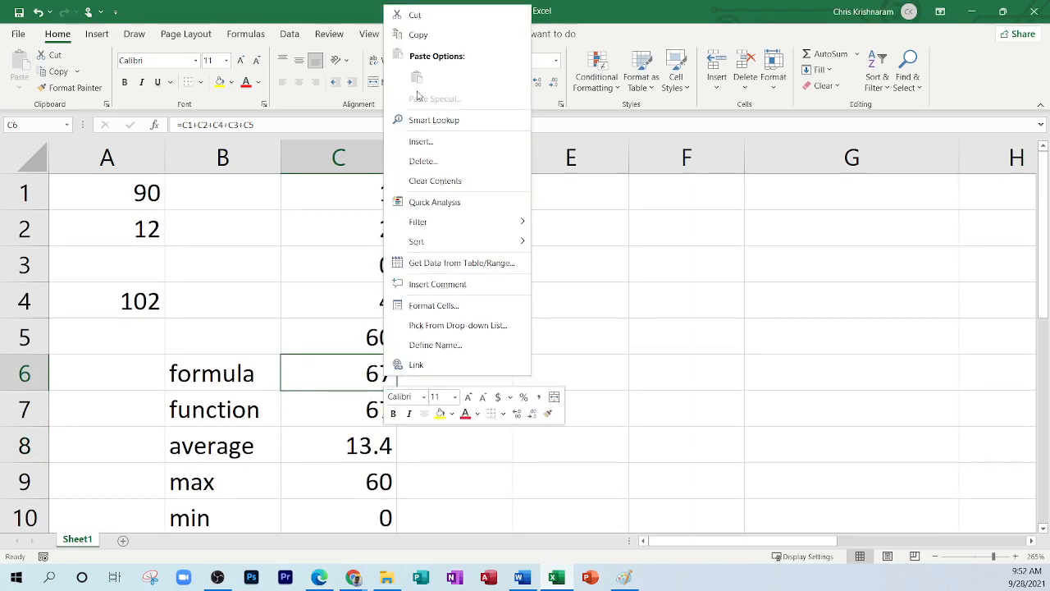
click(407, 38)
click(700, 190)
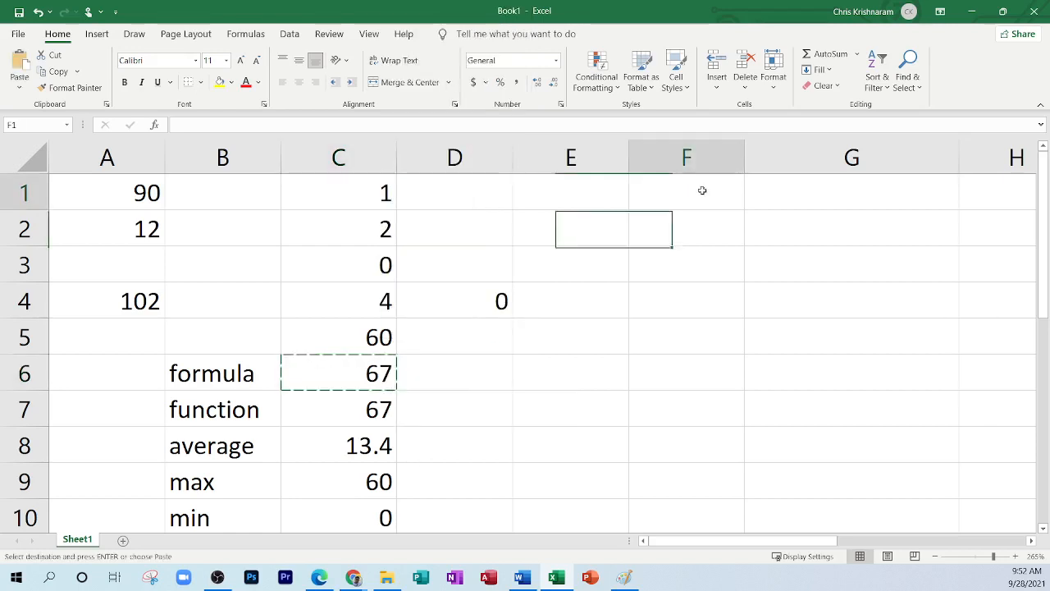
right_click(702, 194)
click(735, 263)
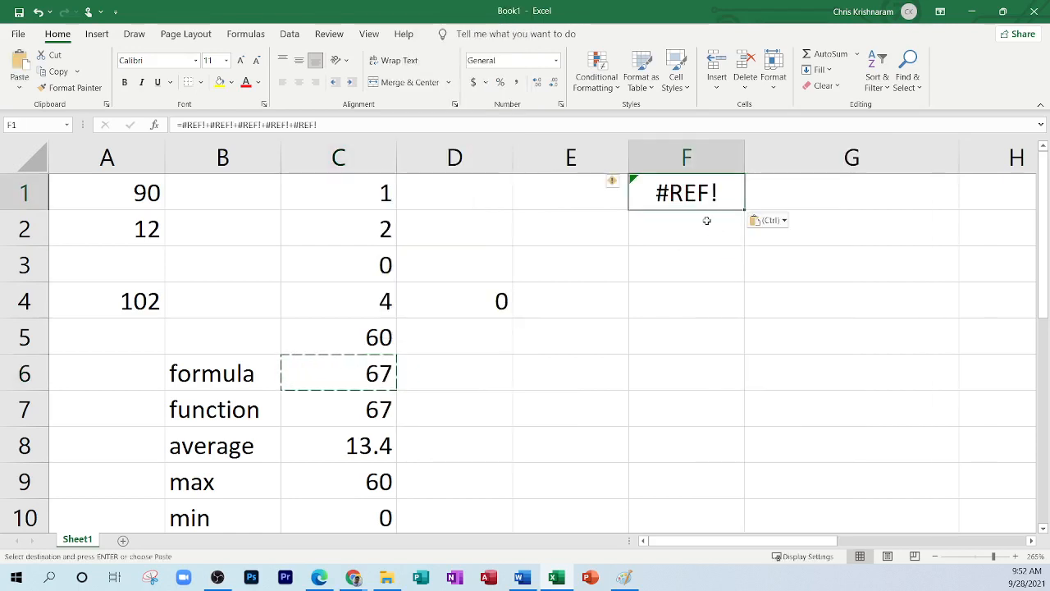
Step: Paste the copied formula into F2, F3, F4 and F5 one cell at a time
right_click(700, 230)
click(732, 264)
right_click(682, 263)
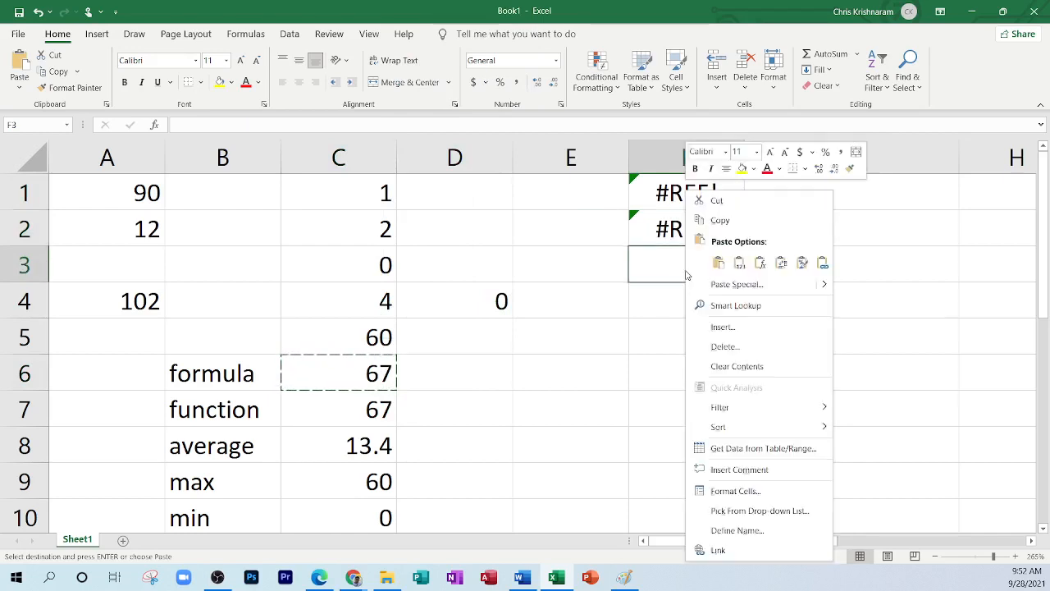
click(718, 264)
right_click(693, 298)
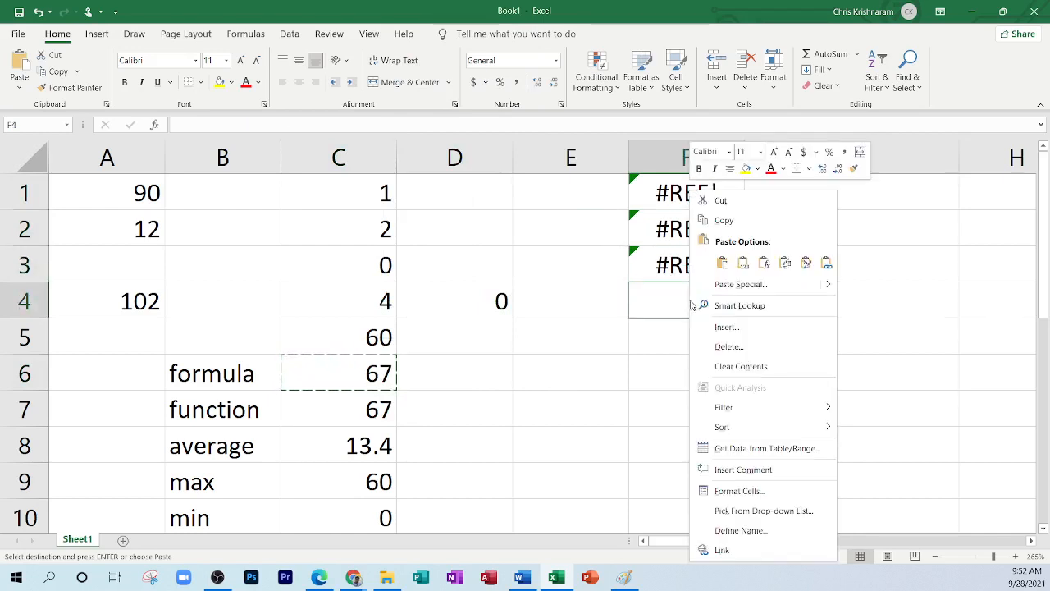
click(720, 264)
right_click(695, 343)
click(727, 263)
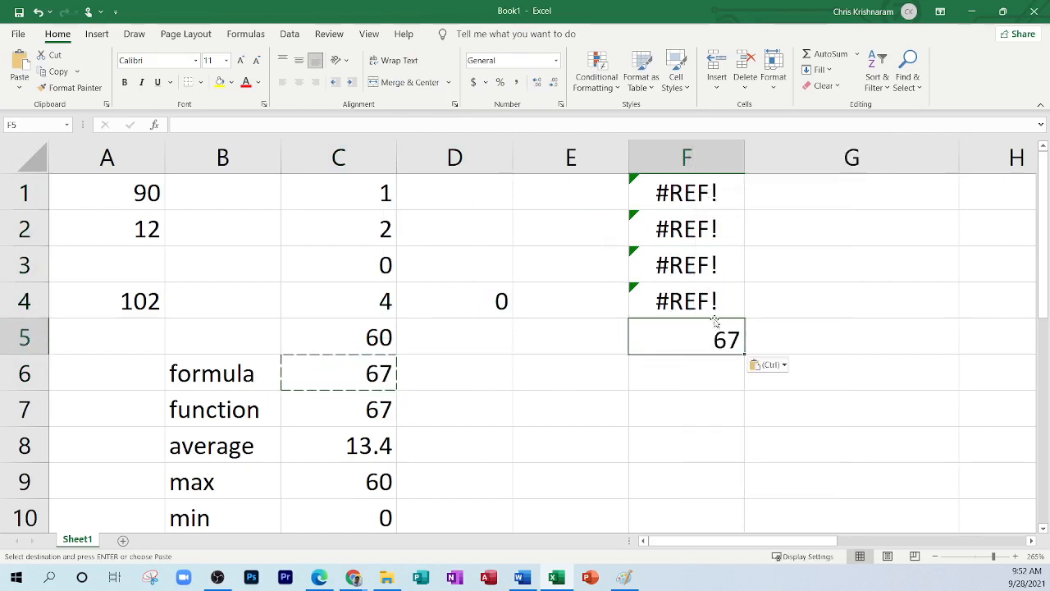
Step: Paste the copied formula individually into F6, F7, F8 and F9
click(691, 374)
key(ctrl+v)
click(692, 401)
key(ctrl+v)
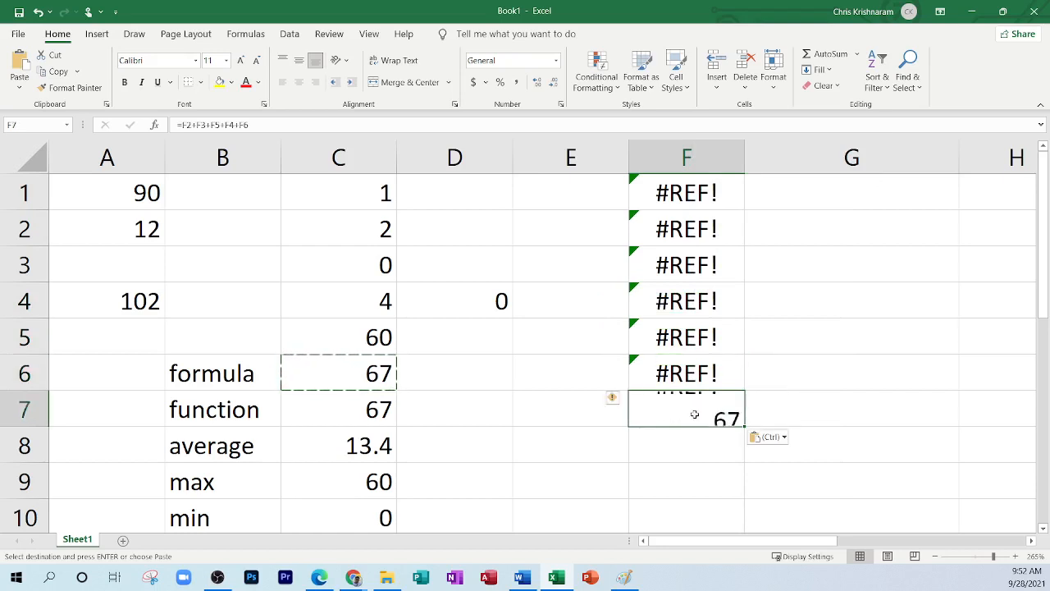
click(689, 438)
key(ctrl+v)
click(702, 480)
key(ctrl+v)
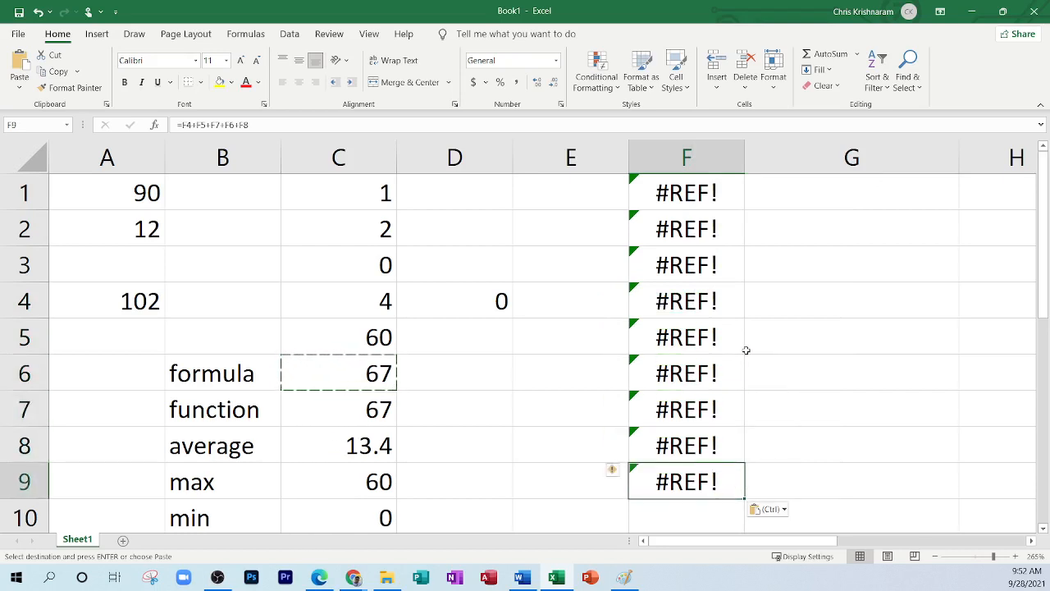
click(463, 361)
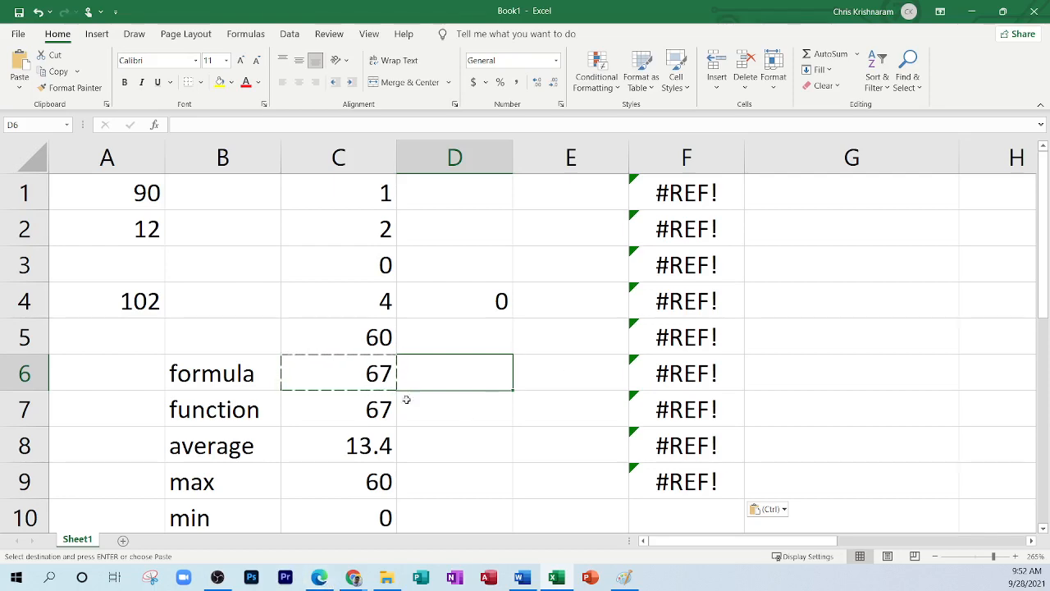
Step: Switch to the PDF notes in Edge and draw a blue box around "adjacent cells." in the AutoFill paragraph
click(320, 579)
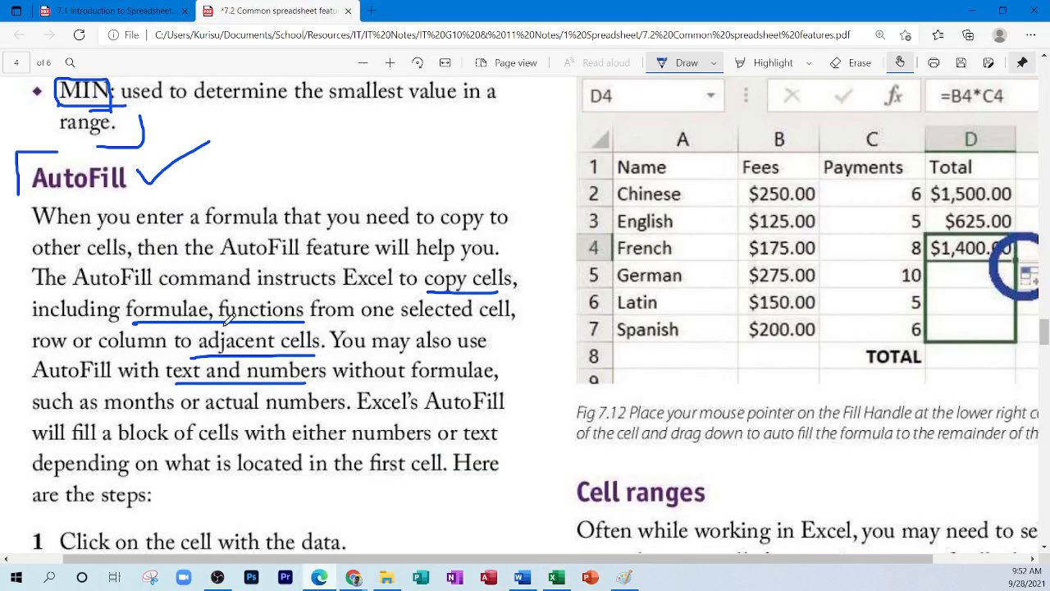
drag(197, 329, 195, 358)
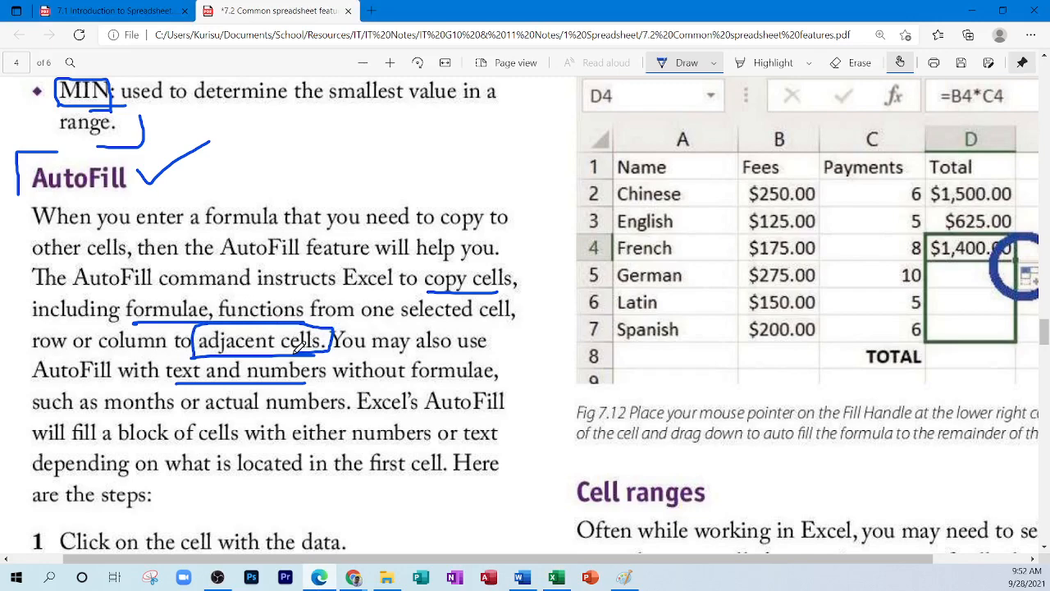
Step: Switch back to the Excel workbook and clear the pasted formulas from F1:F9
click(325, 580)
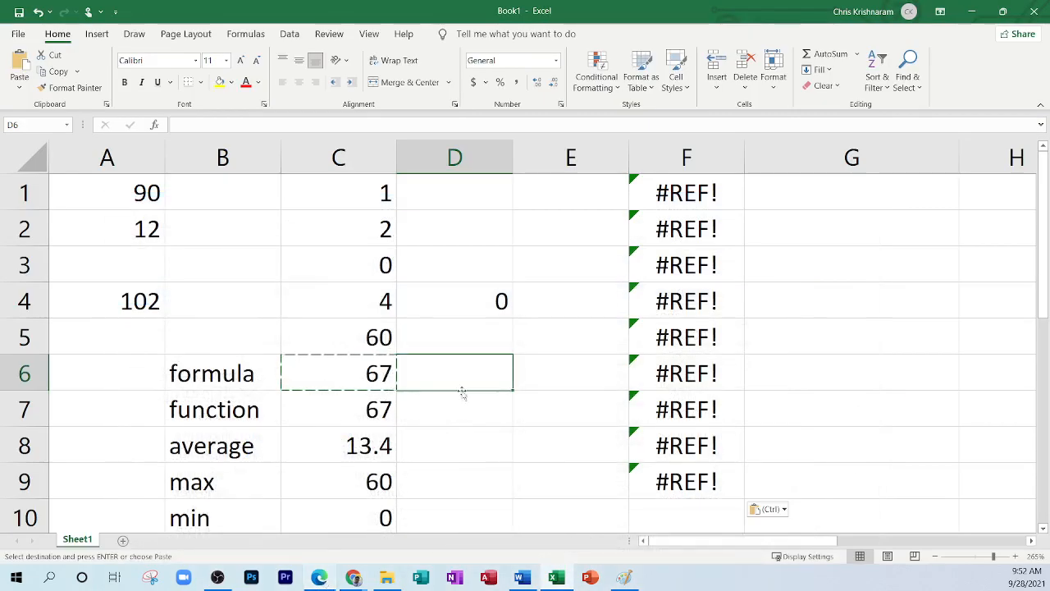
drag(697, 210, 687, 474)
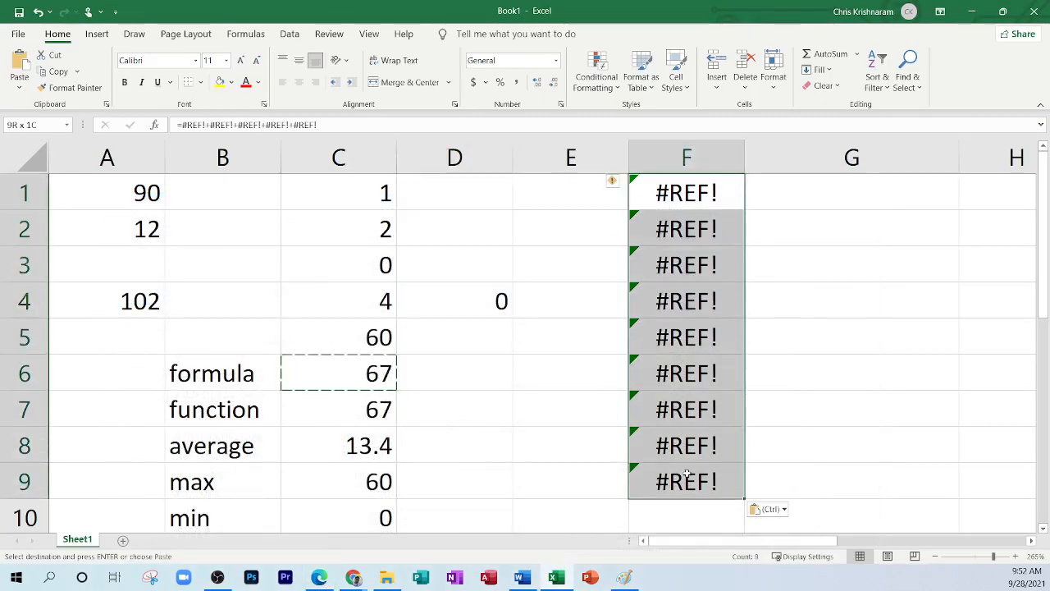
key(Delete)
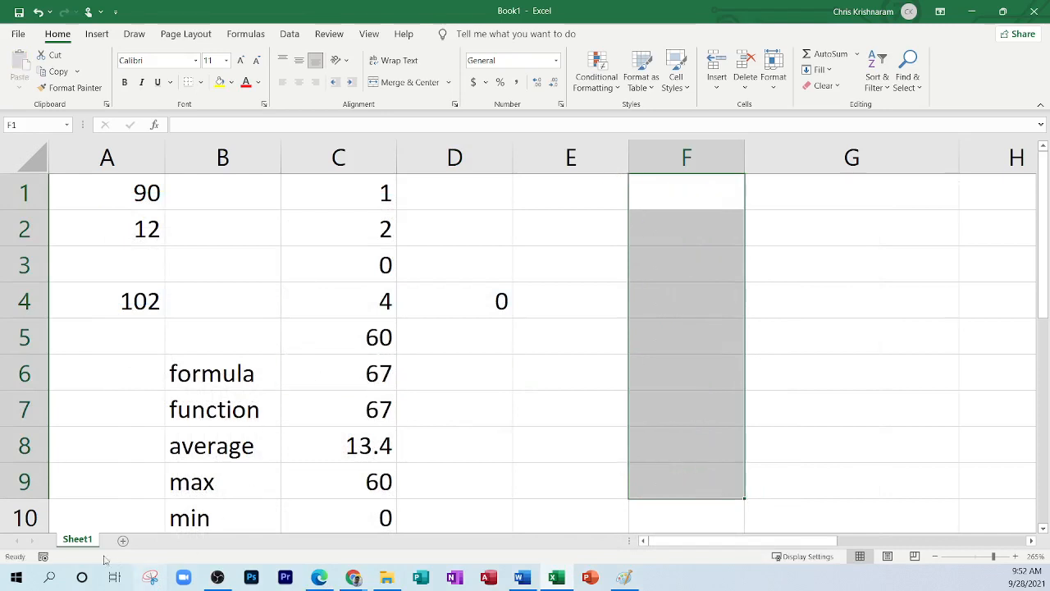
Step: AutoFill the formula in C6 across row 6 to G6
click(376, 371)
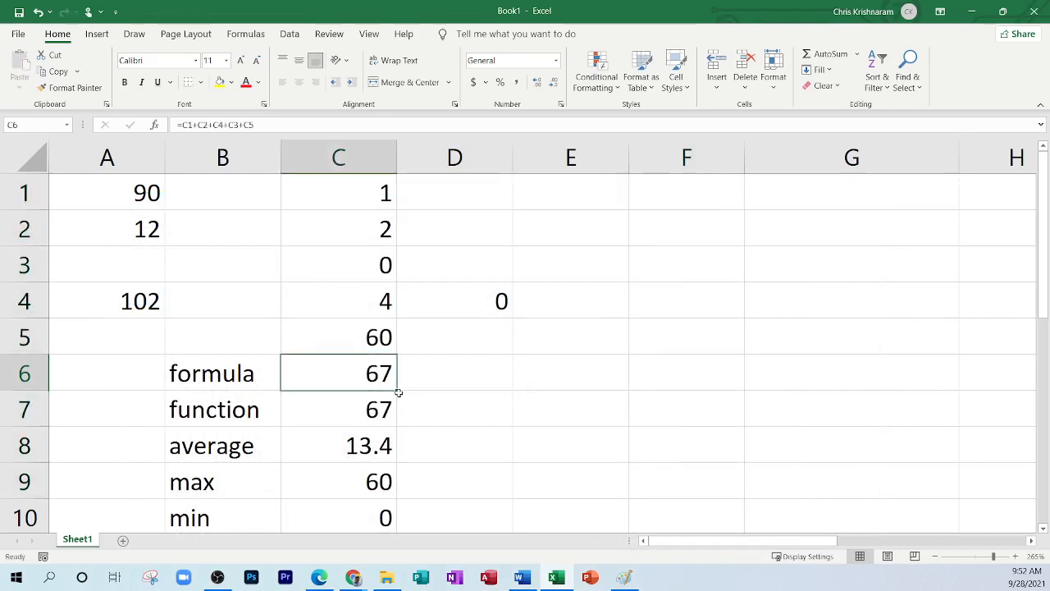
drag(398, 393, 933, 394)
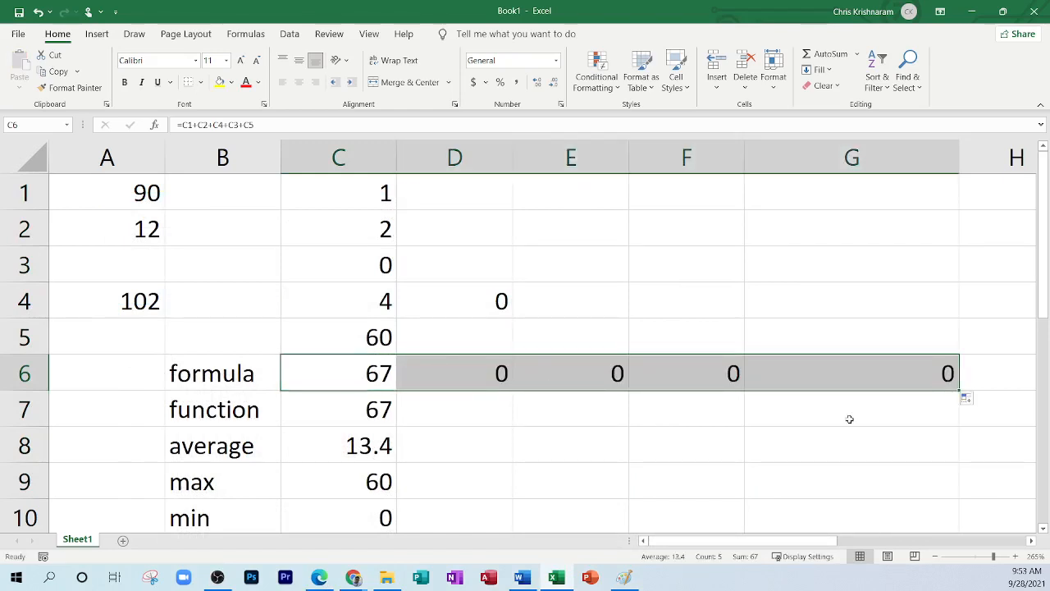
click(583, 429)
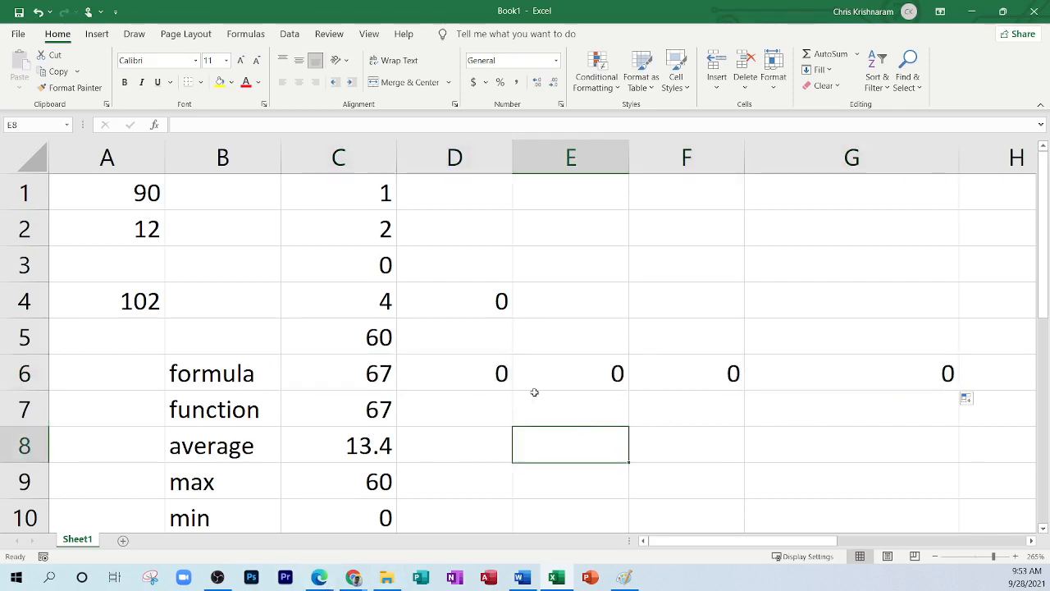
scroll(443, 403, up, 4)
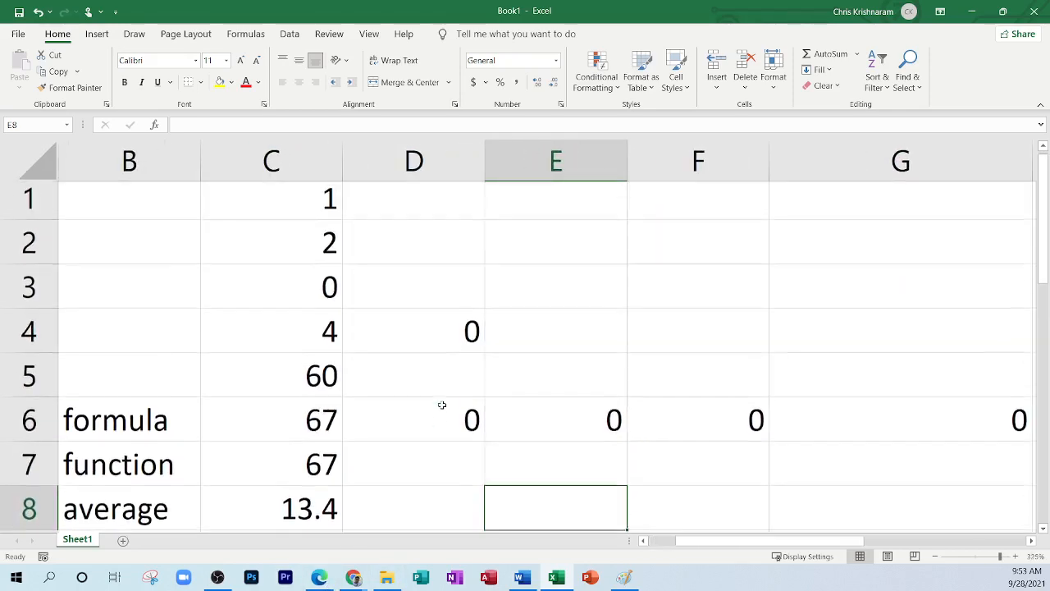
scroll(441, 404, down, 2)
scroll(442, 403, up, 1)
scroll(445, 403, down, 1)
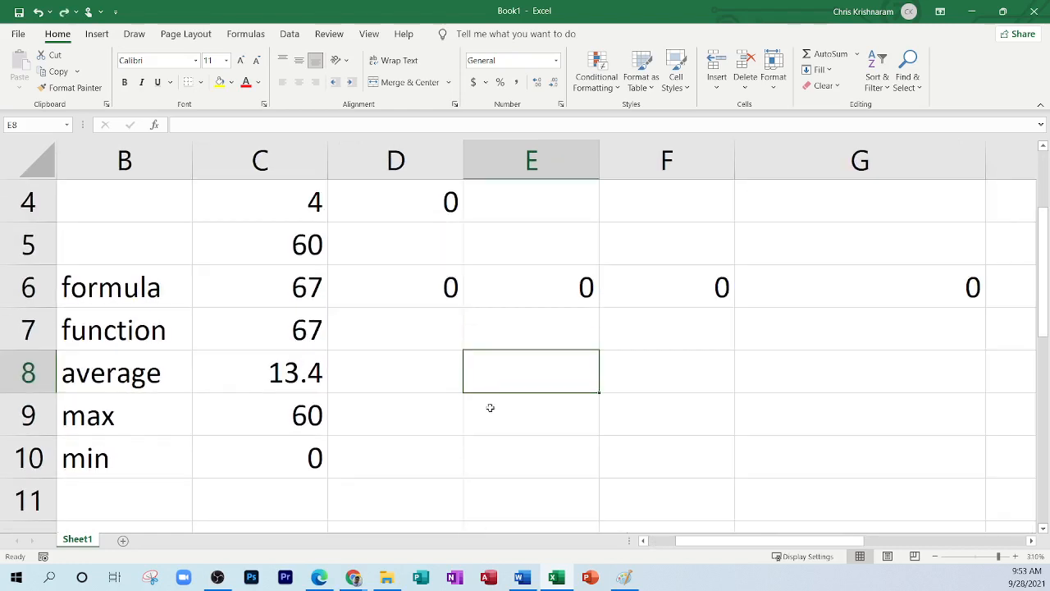
scroll(487, 406, down, 3)
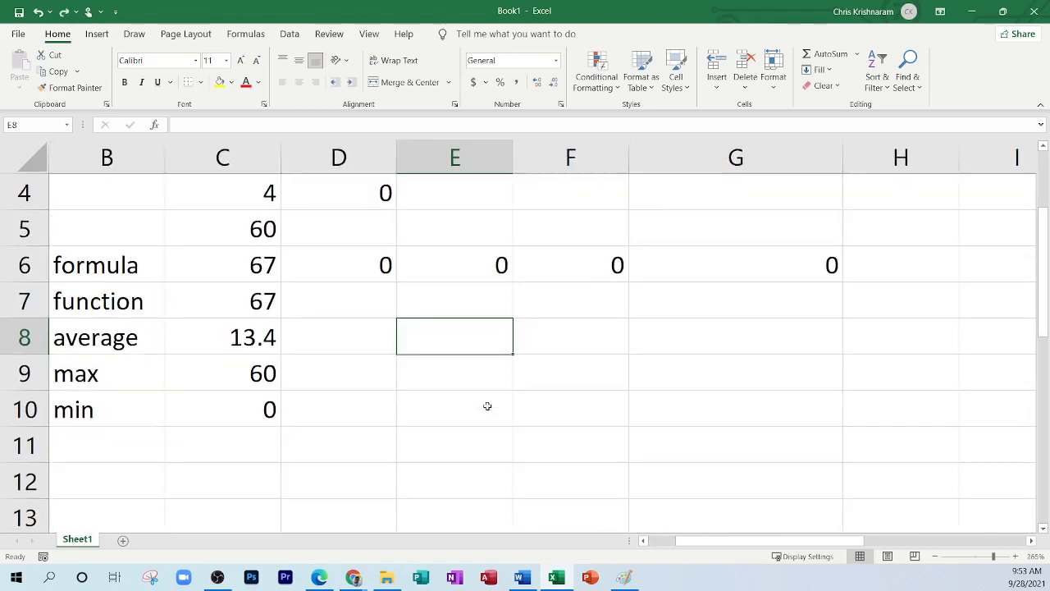
Step: Undo the AutoFill across row 6
key(ctrl+z)
click(410, 325)
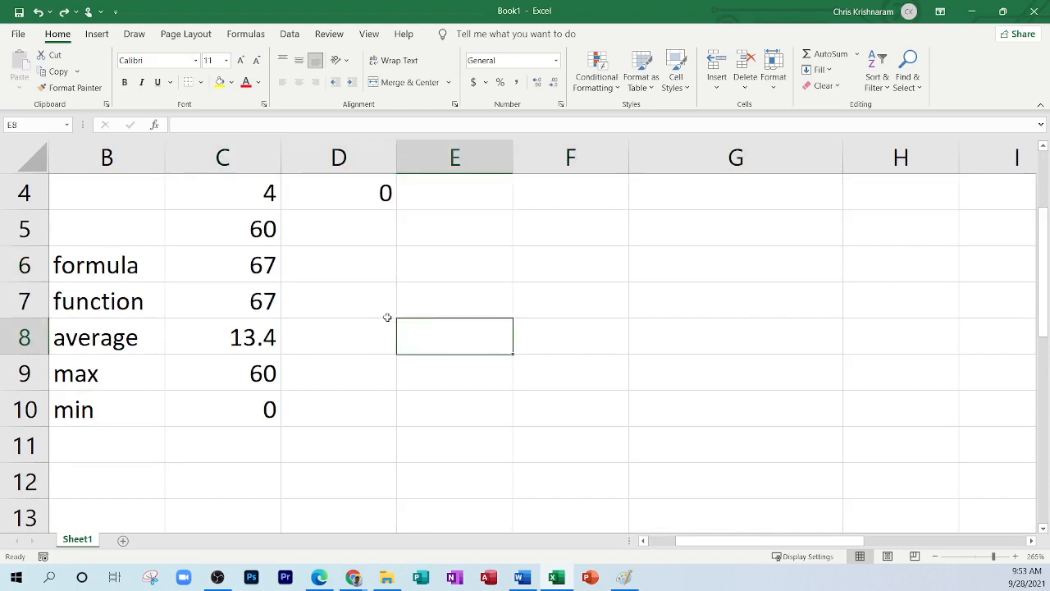
scroll(369, 398, up, 2)
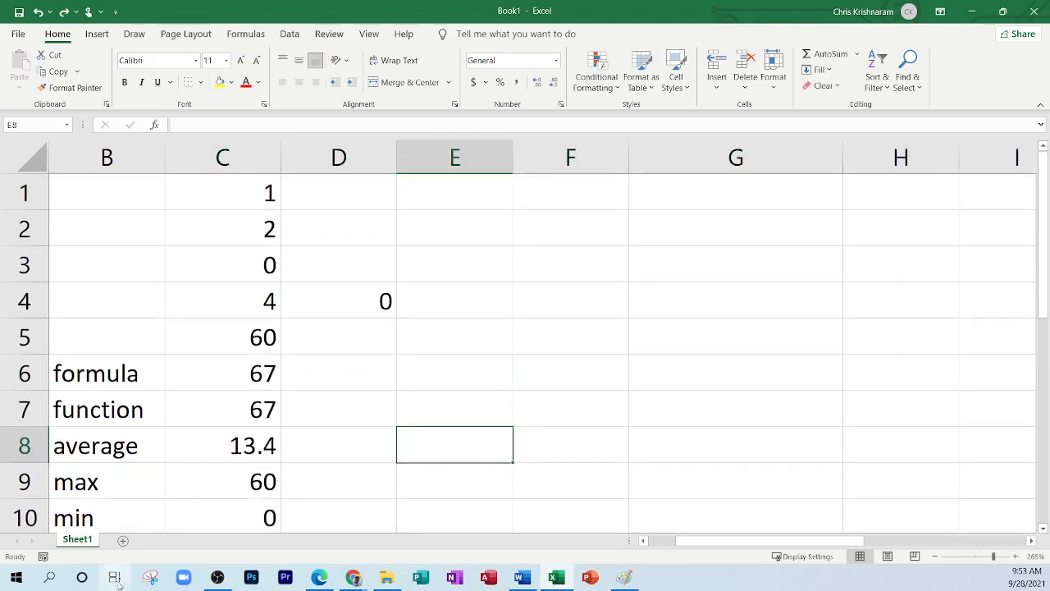
Step: Add a new worksheet and enter 1 in cell B1
click(123, 540)
scroll(182, 362, up, 12)
scroll(182, 362, up, 6)
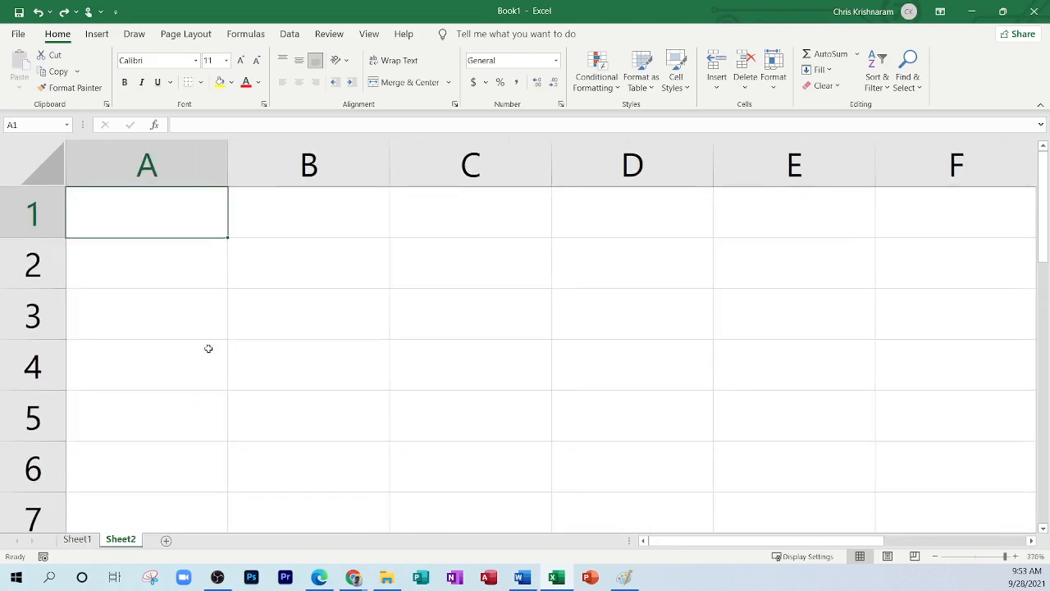
click(343, 225)
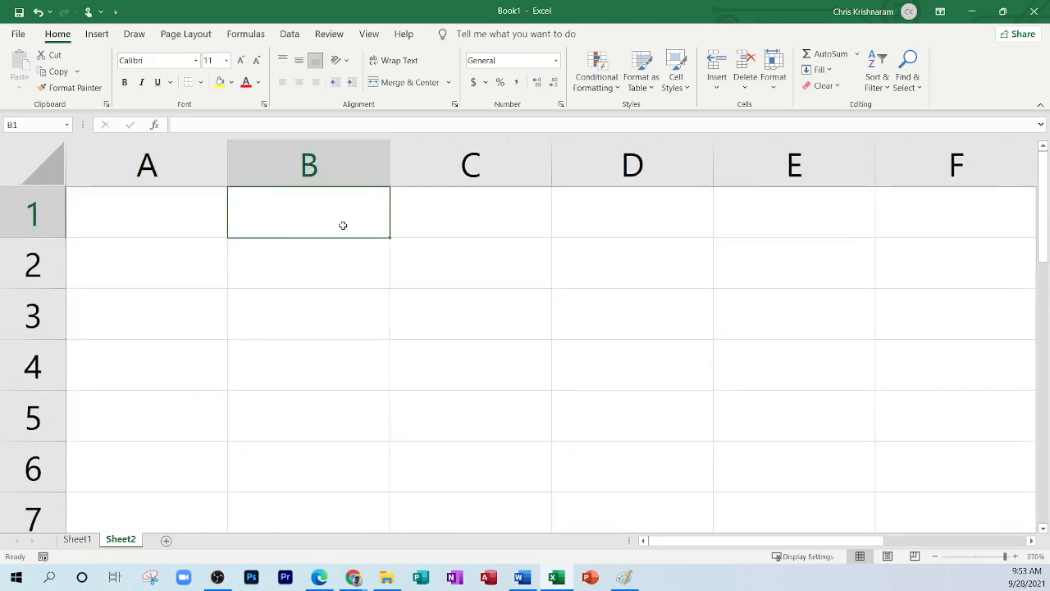
text(1)
click(466, 214)
click(333, 235)
click(497, 272)
click(666, 312)
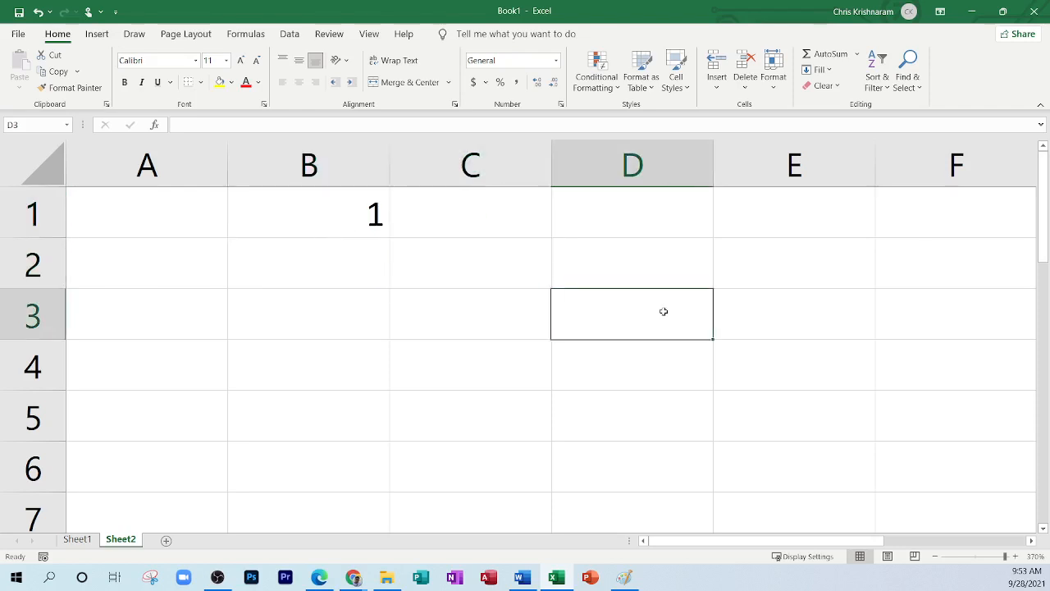
click(674, 365)
Step: Select the ranges B1:C3, B1:B6 and B1:C6 in turn to demonstrate plain range selection
drag(310, 211, 472, 321)
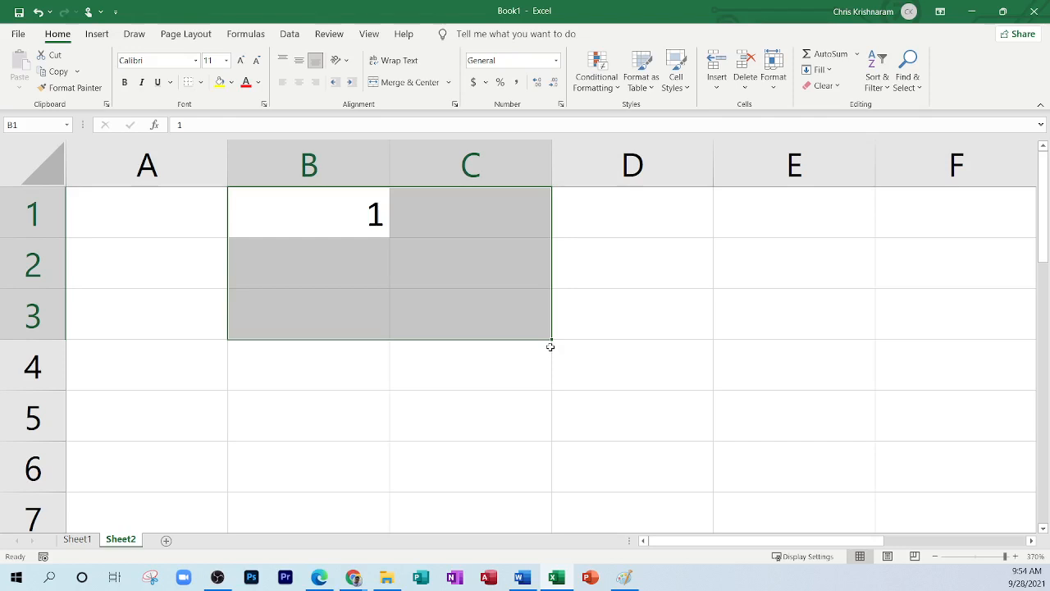
click(509, 365)
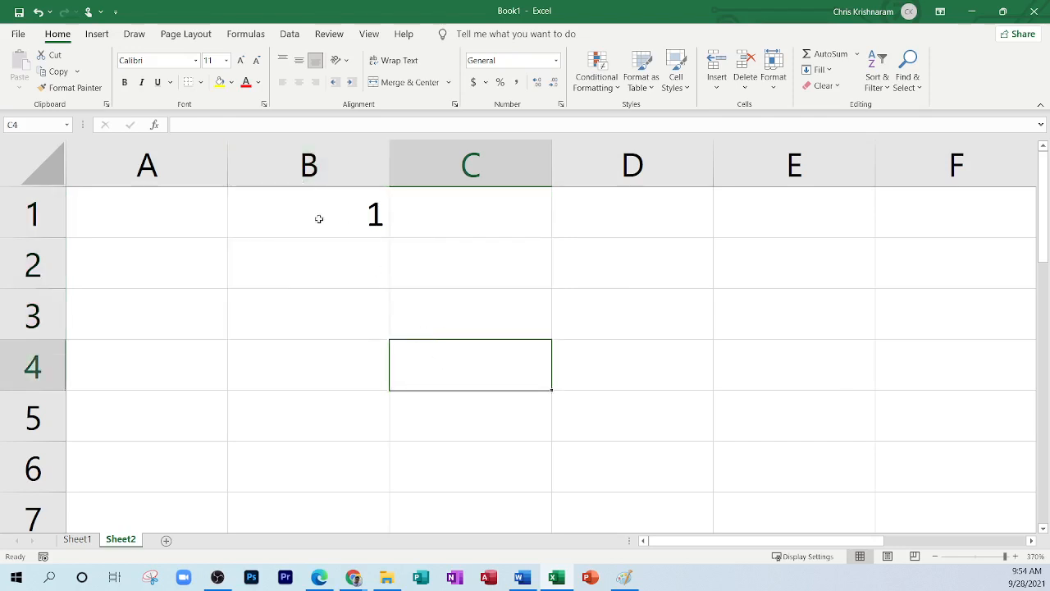
click(332, 210)
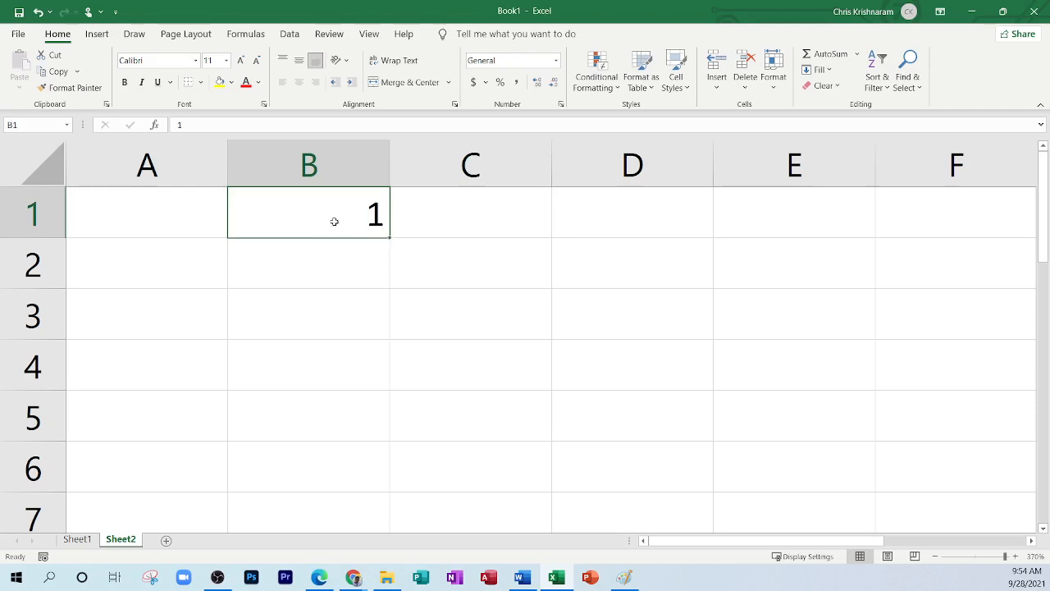
drag(330, 212, 338, 453)
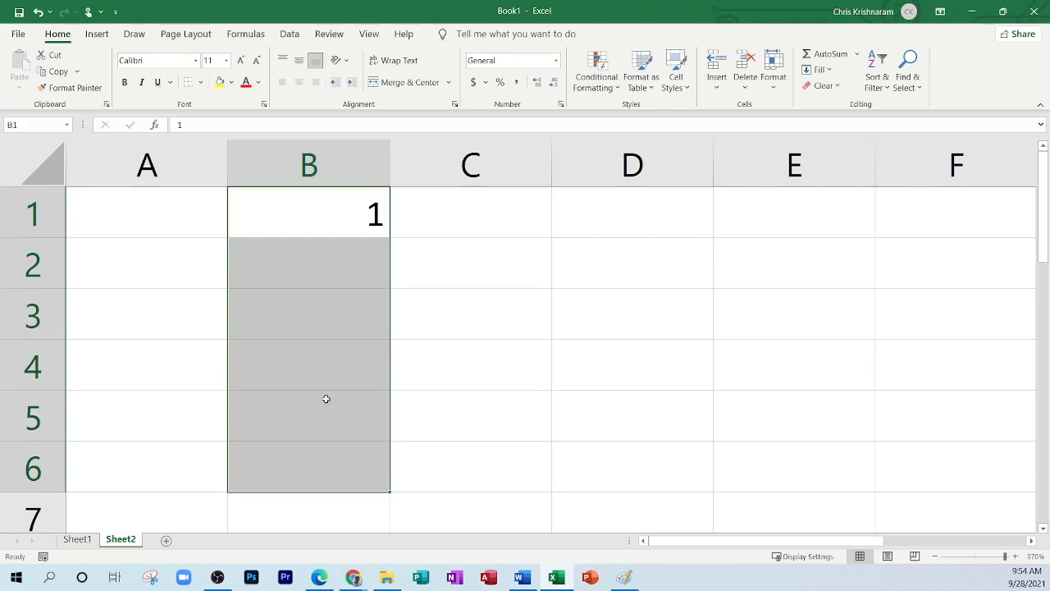
drag(414, 213, 488, 428)
drag(323, 219, 492, 448)
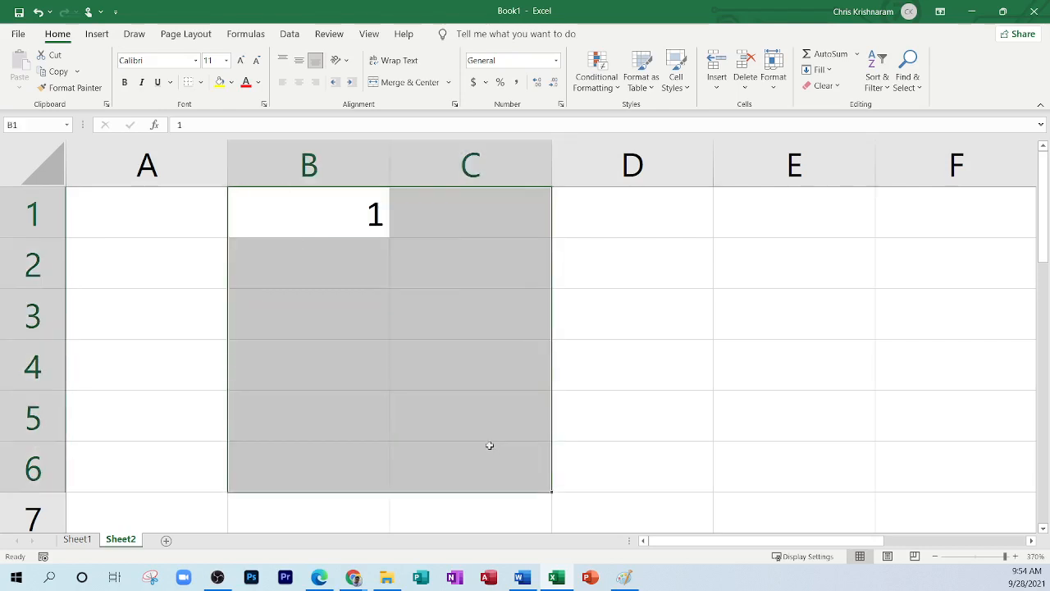
click(405, 321)
Step: AutoFill the value in B1 down the column to B6
click(339, 221)
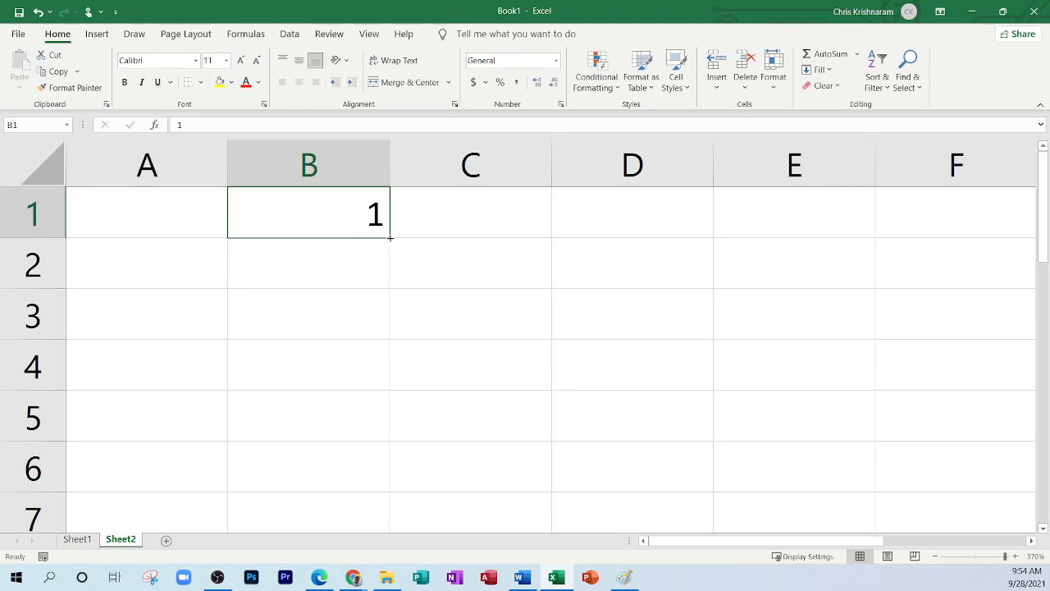
drag(390, 238, 363, 481)
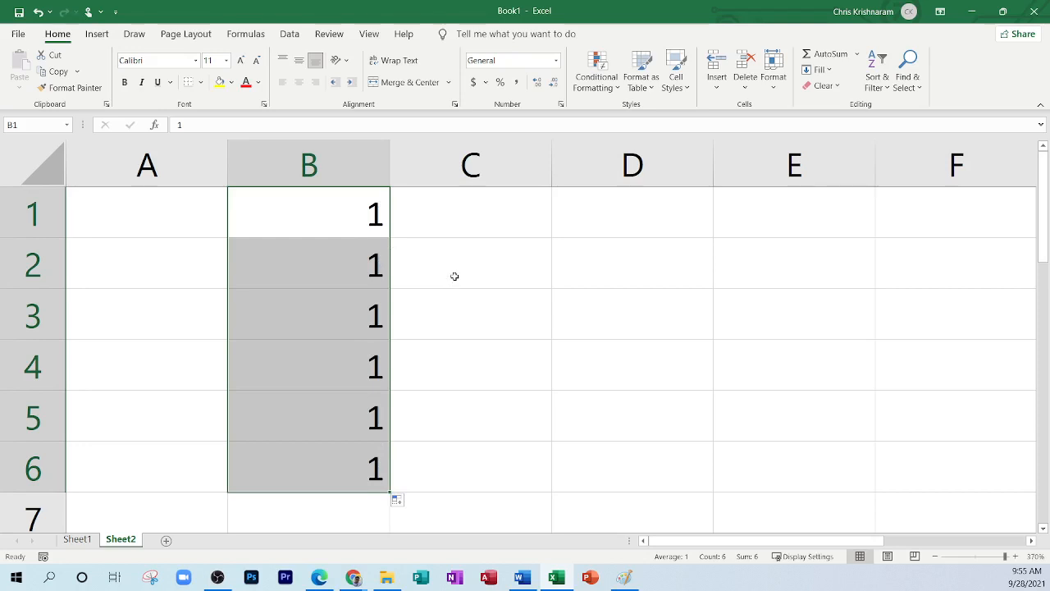
click(359, 215)
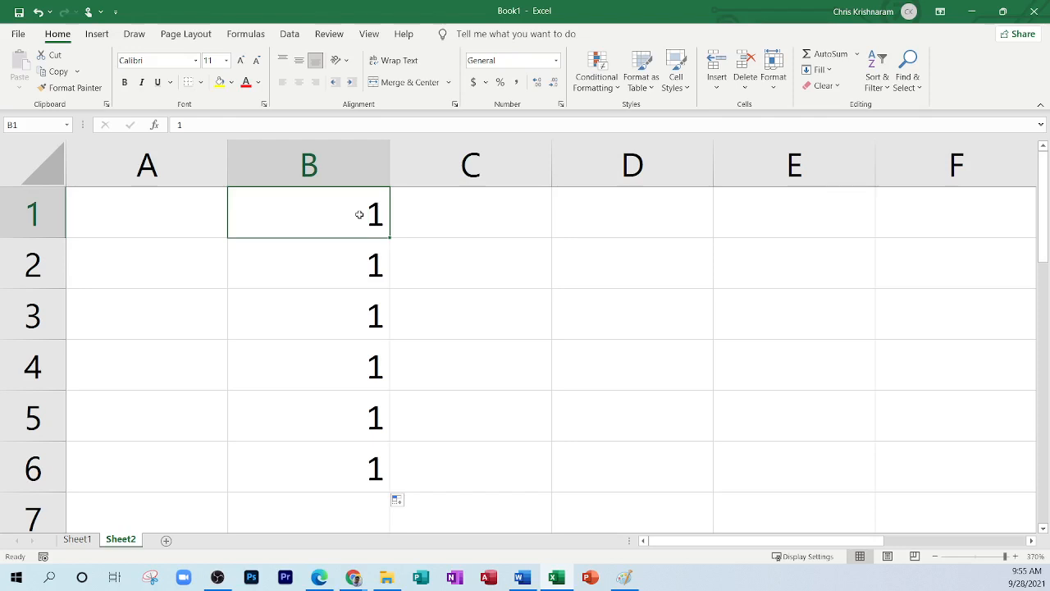
Step: Replace the value in B1 with Test and AutoFill it down the column to B6
text(Test)
key(Return)
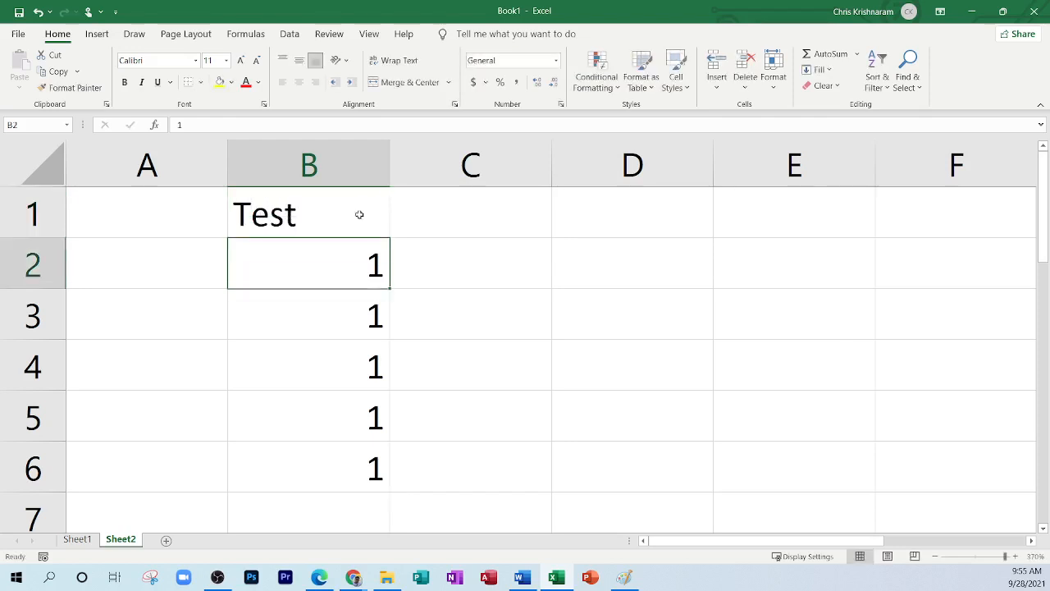
click(359, 214)
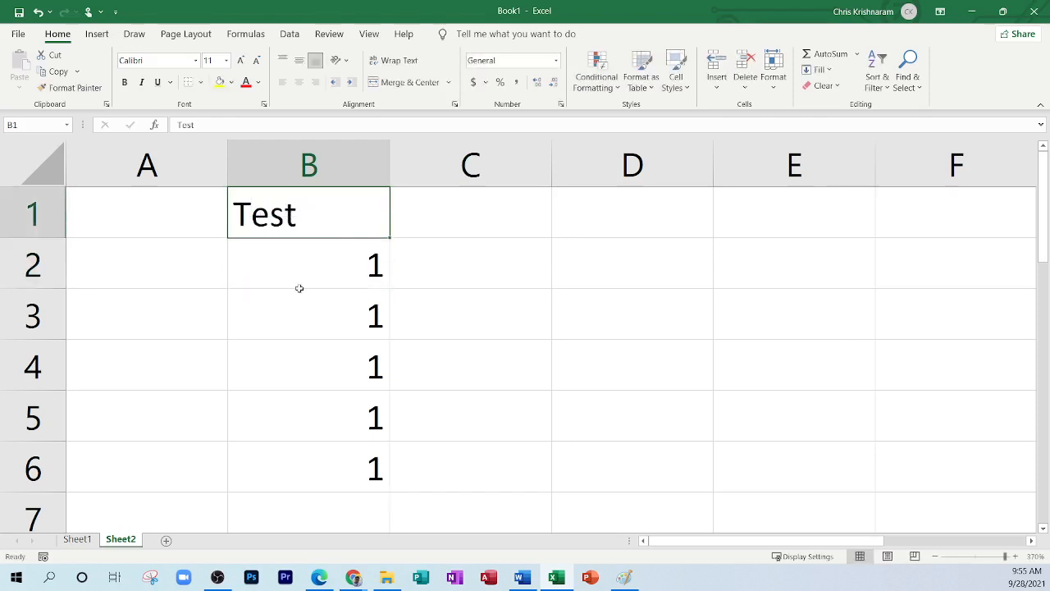
drag(389, 238, 379, 473)
click(320, 335)
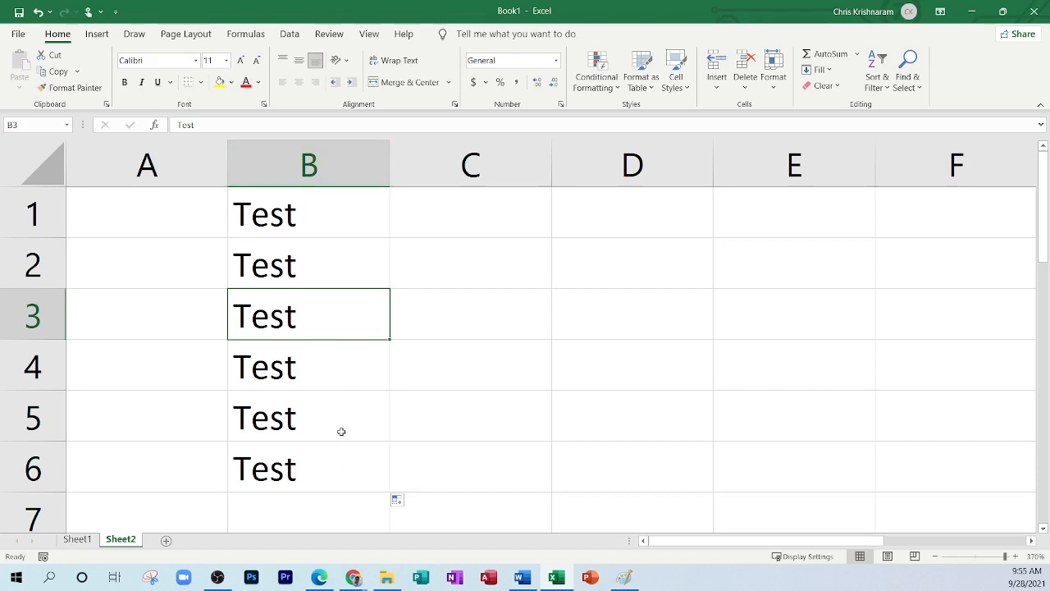
Step: Clear the range B1:B6 and enter 1 in cell B1
drag(330, 208, 317, 467)
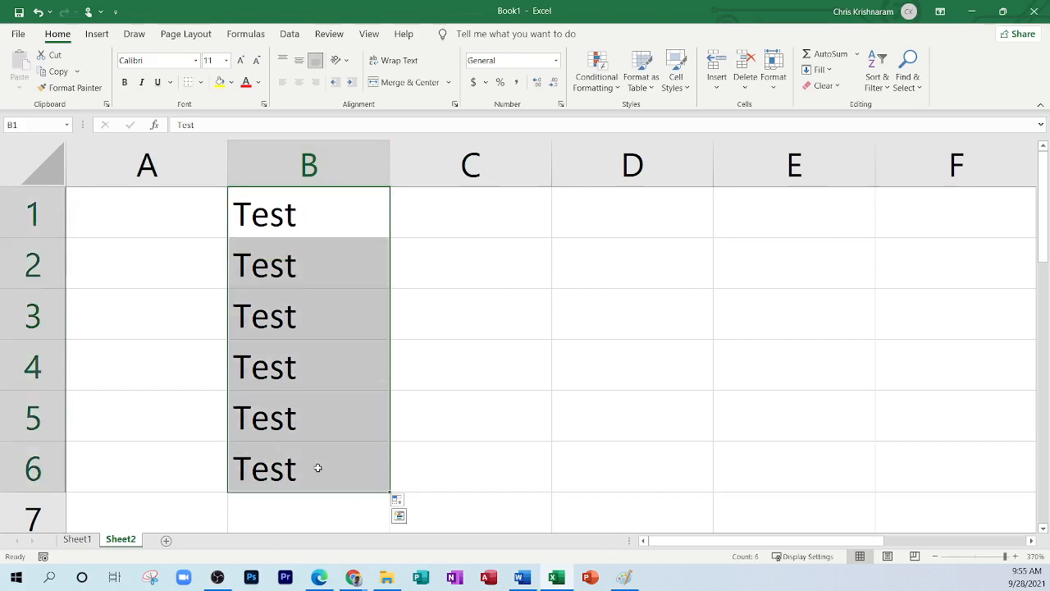
key(Delete)
key(Up)
text(1)
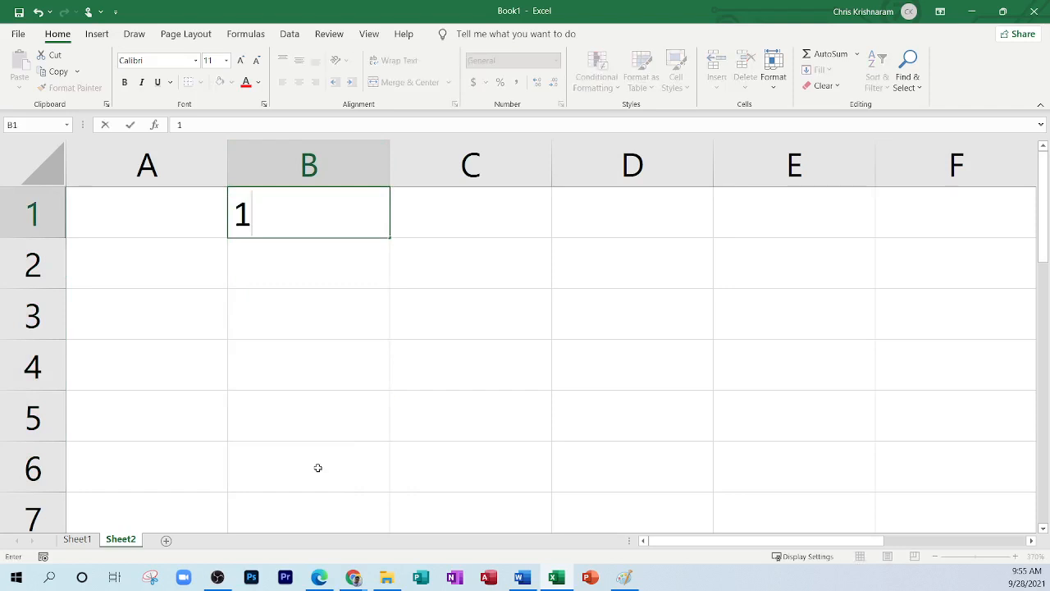
key(Return)
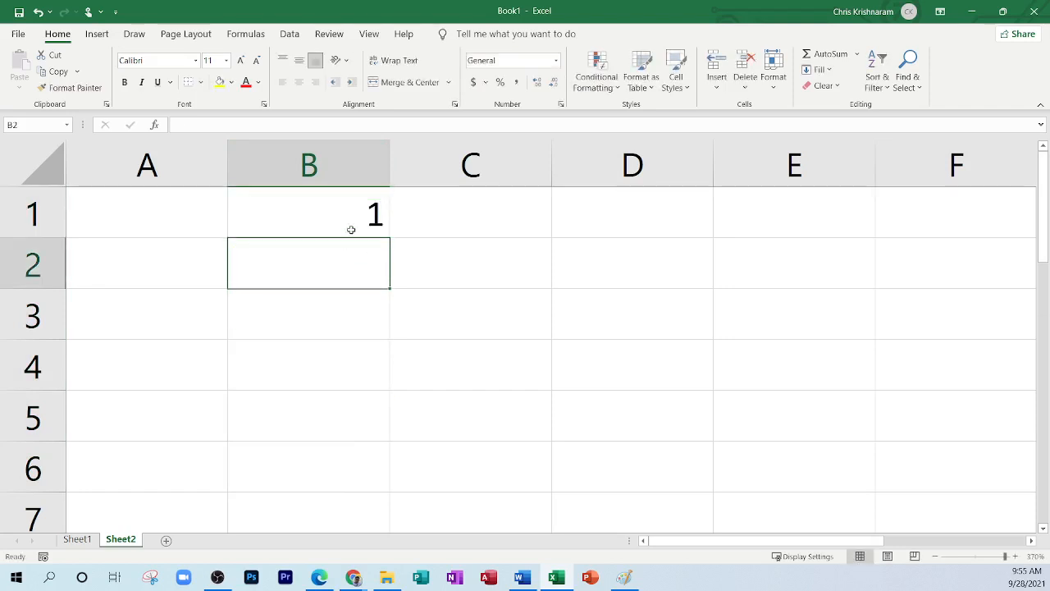
Step: AutoFill B1 down to B6 and switch the fill option to Fill Series
click(346, 213)
drag(390, 238, 389, 480)
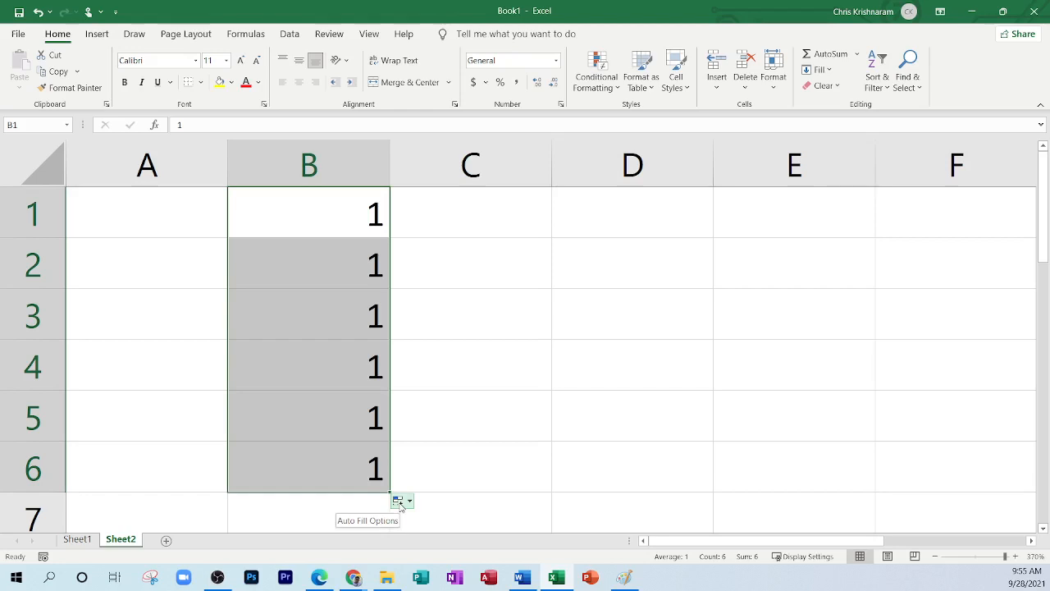
click(399, 502)
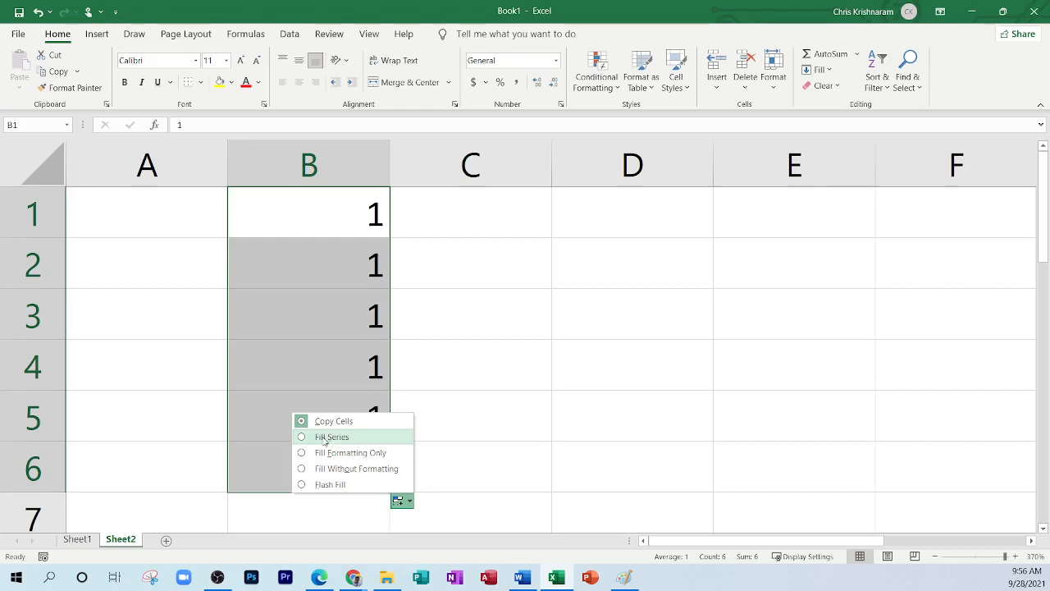
click(326, 439)
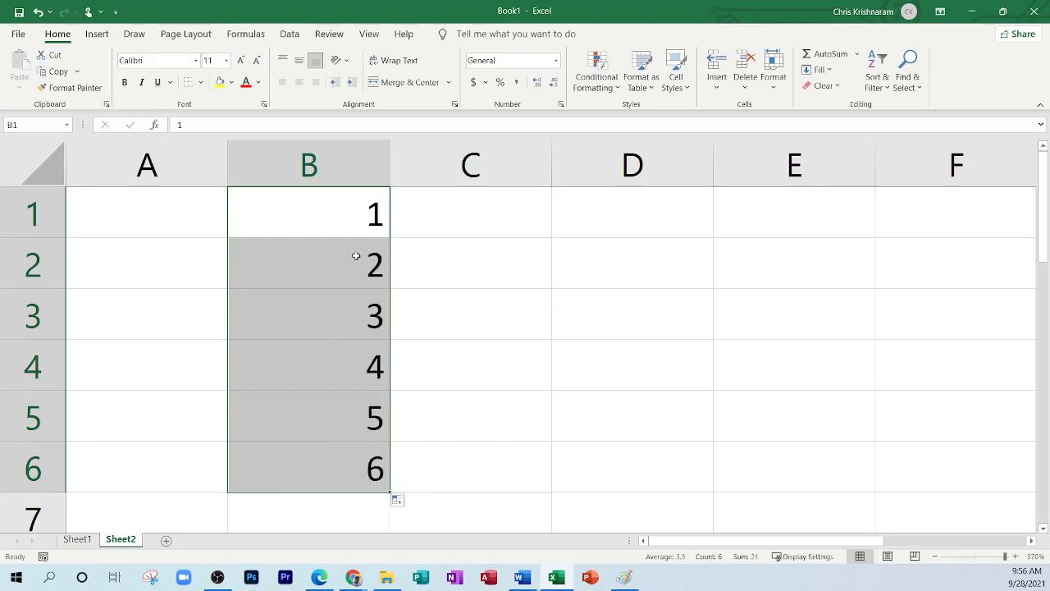
Step: AutoFill B1 down to B13 and apply Fill Series to number the cells 1 to 13
click(357, 230)
scroll(379, 310, down, 10)
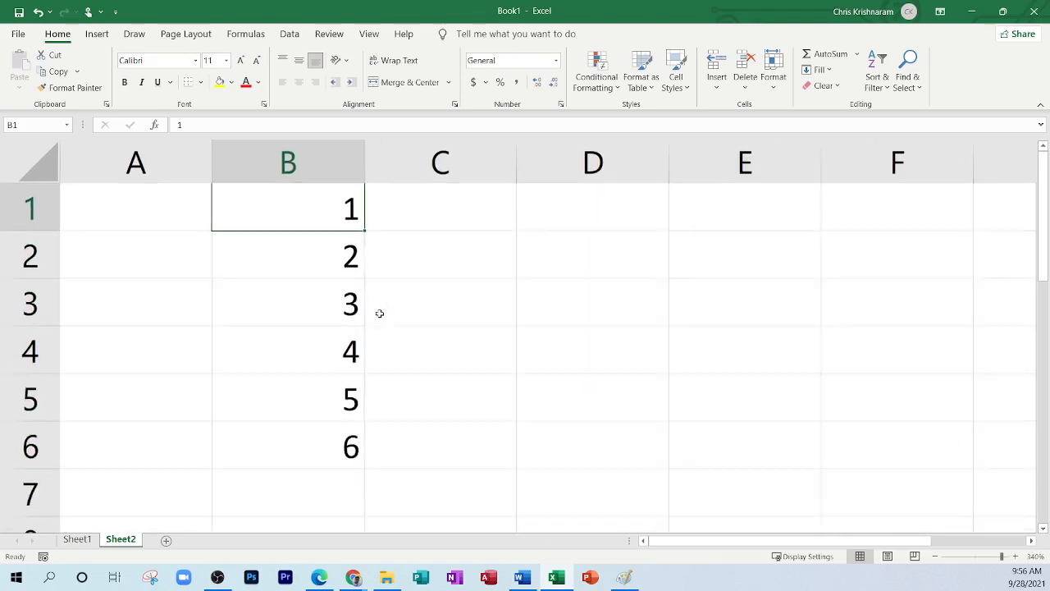
scroll(381, 316, down, 1)
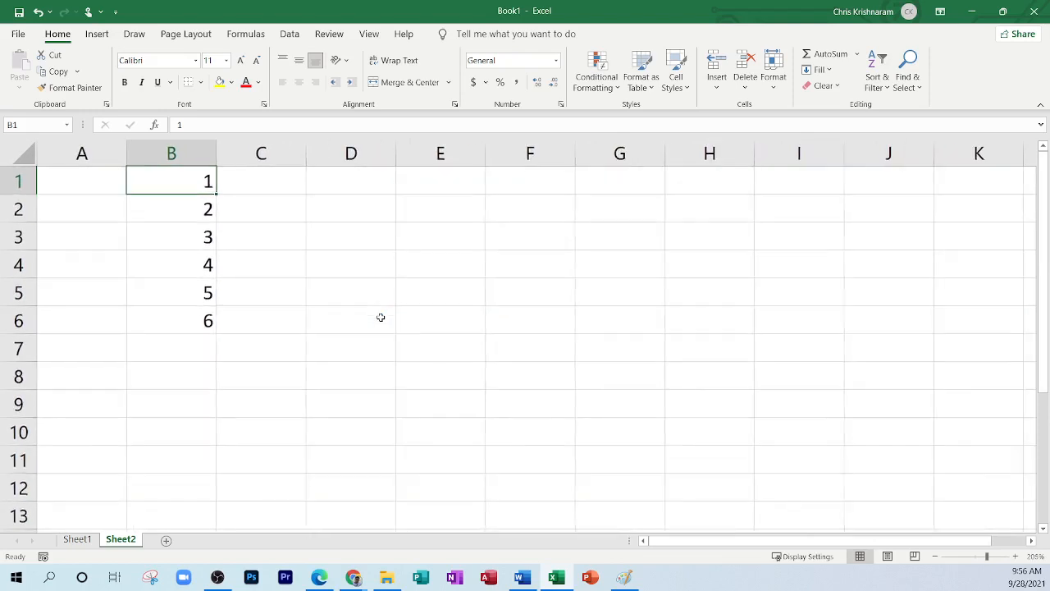
drag(215, 197, 213, 517)
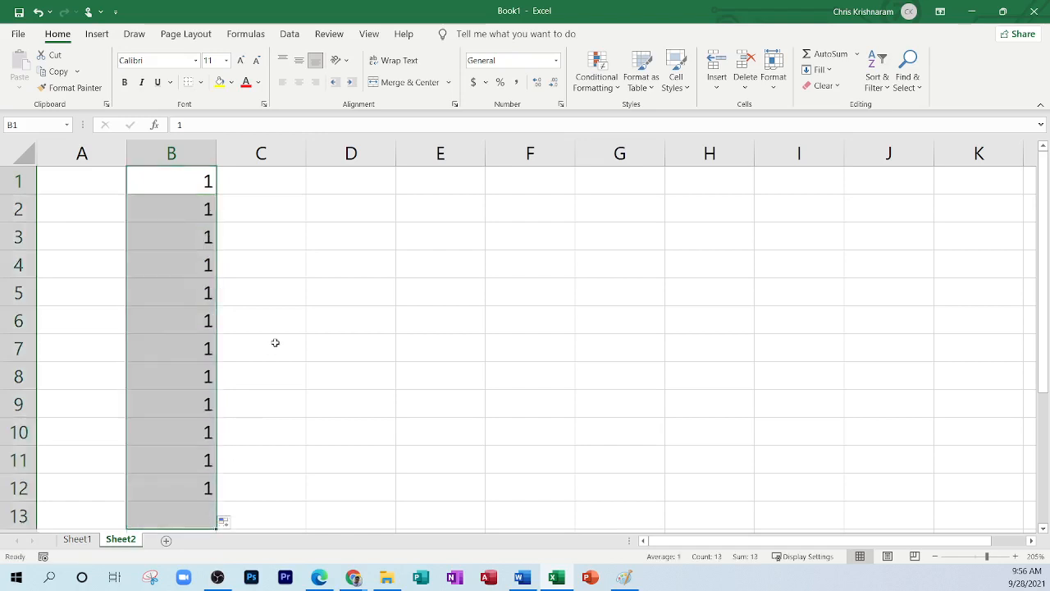
scroll(271, 344, down, 1)
click(229, 454)
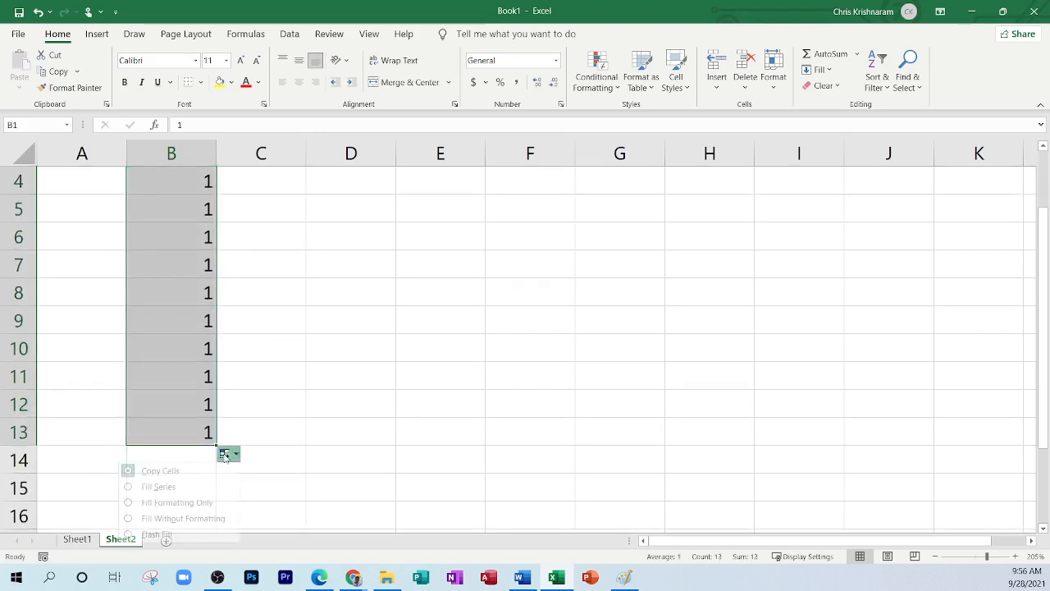
click(176, 487)
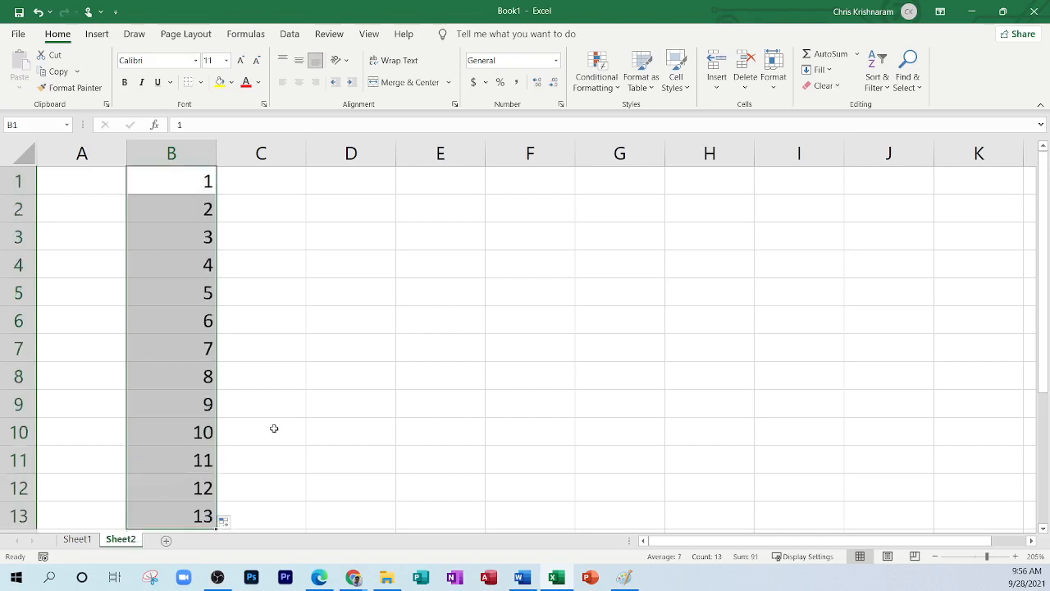
scroll(272, 405, down, 1)
scroll(271, 406, up, 1)
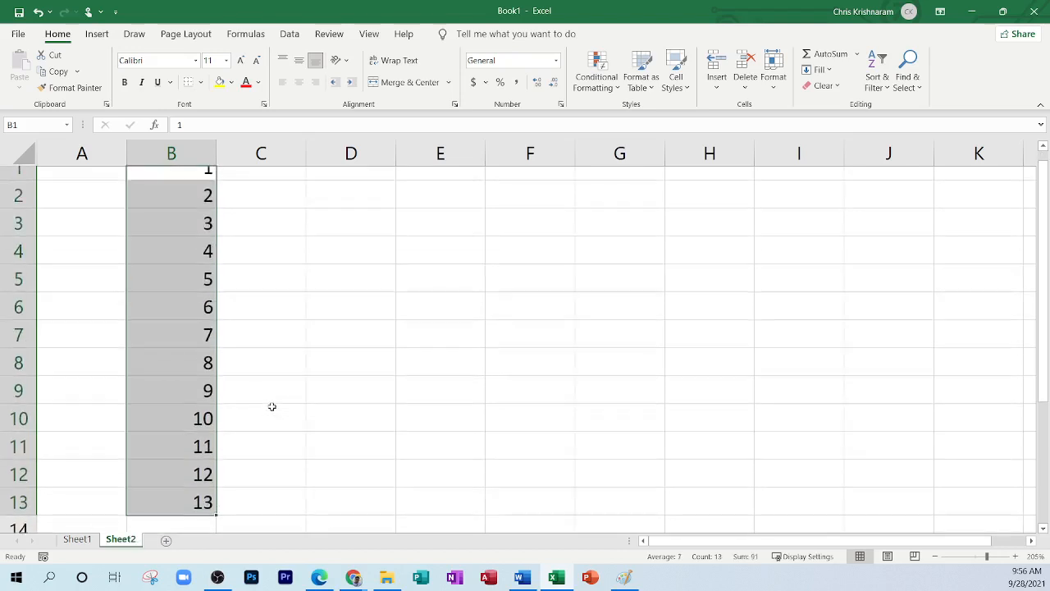
click(351, 404)
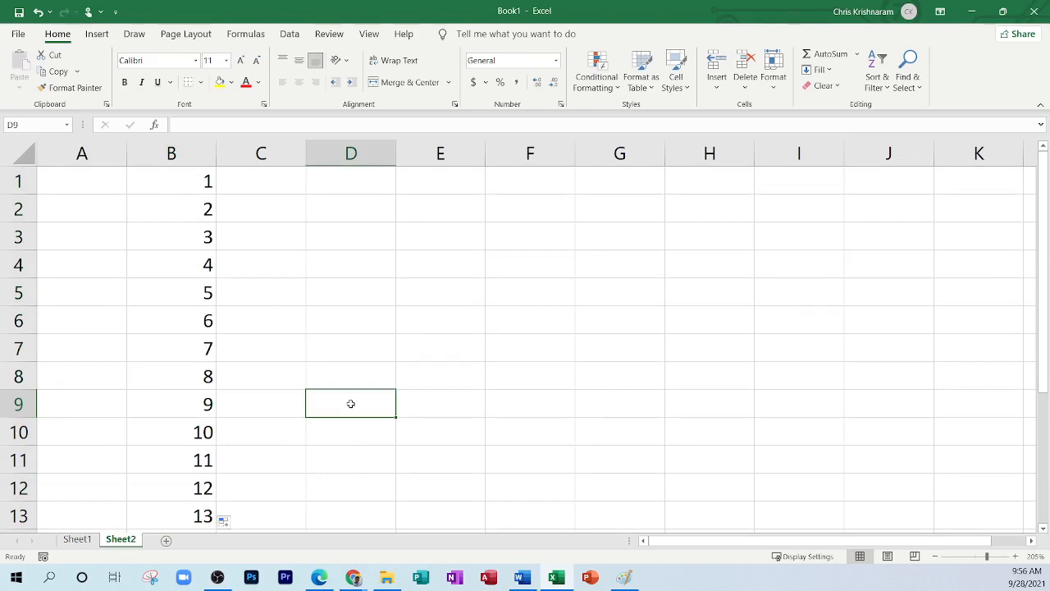
Step: Select the number series from B1 to B13 to review the filled range
ctrl+scroll(350, 404, down, 2)
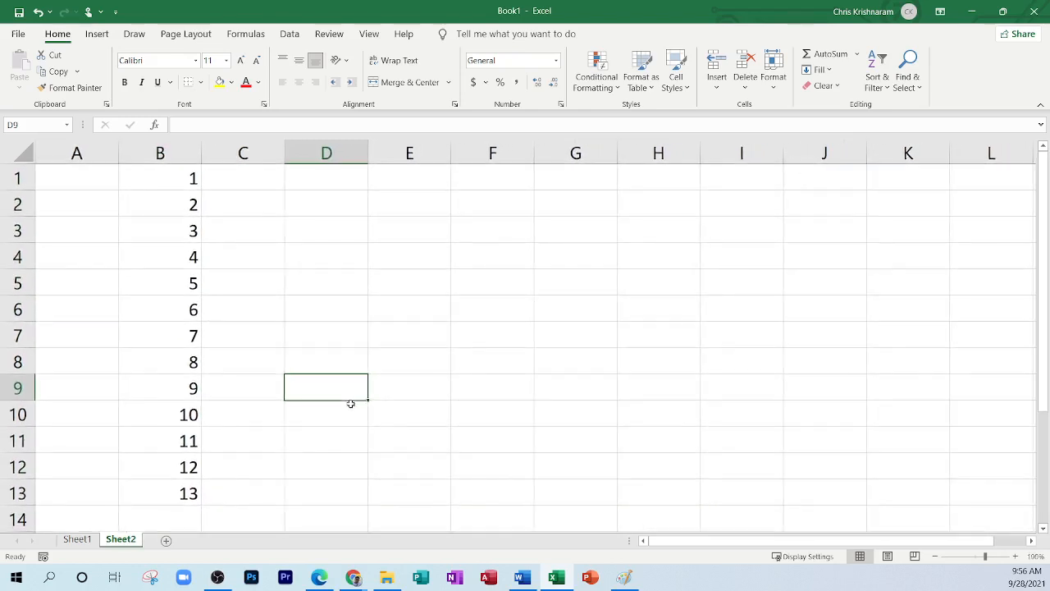
click(208, 498)
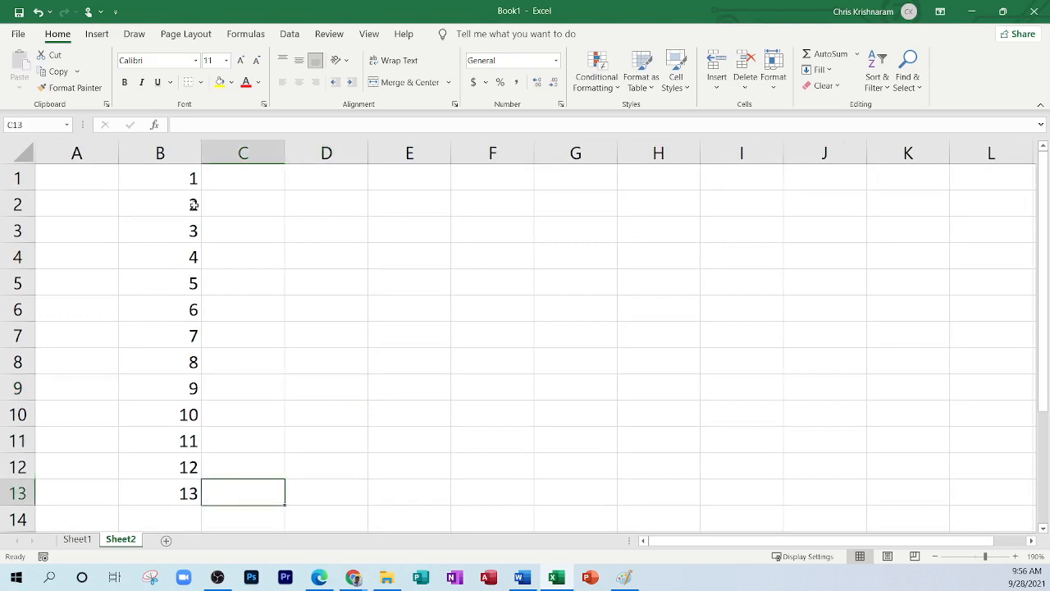
click(178, 175)
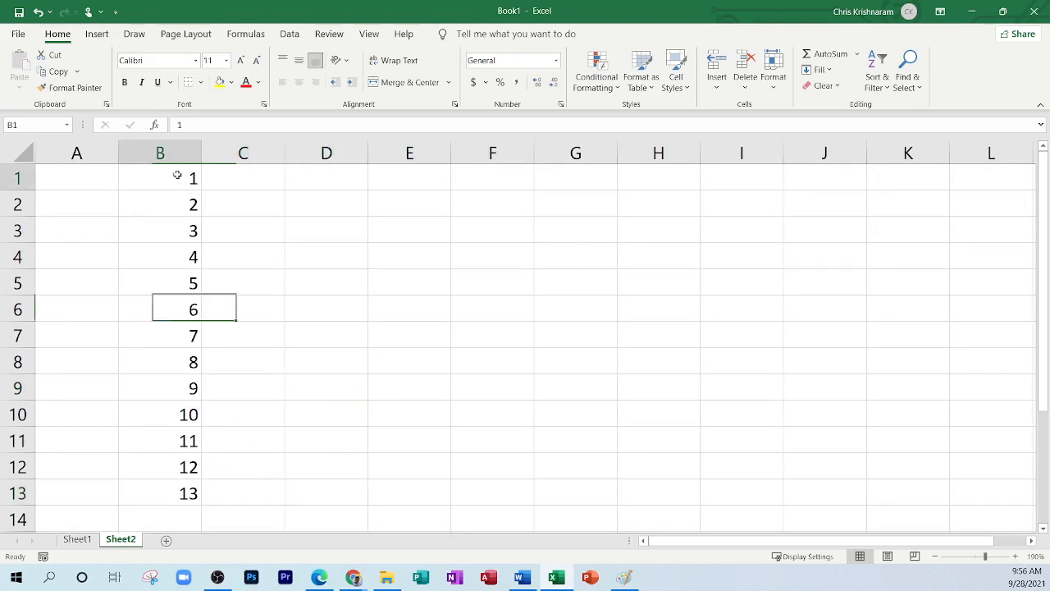
drag(177, 175, 184, 492)
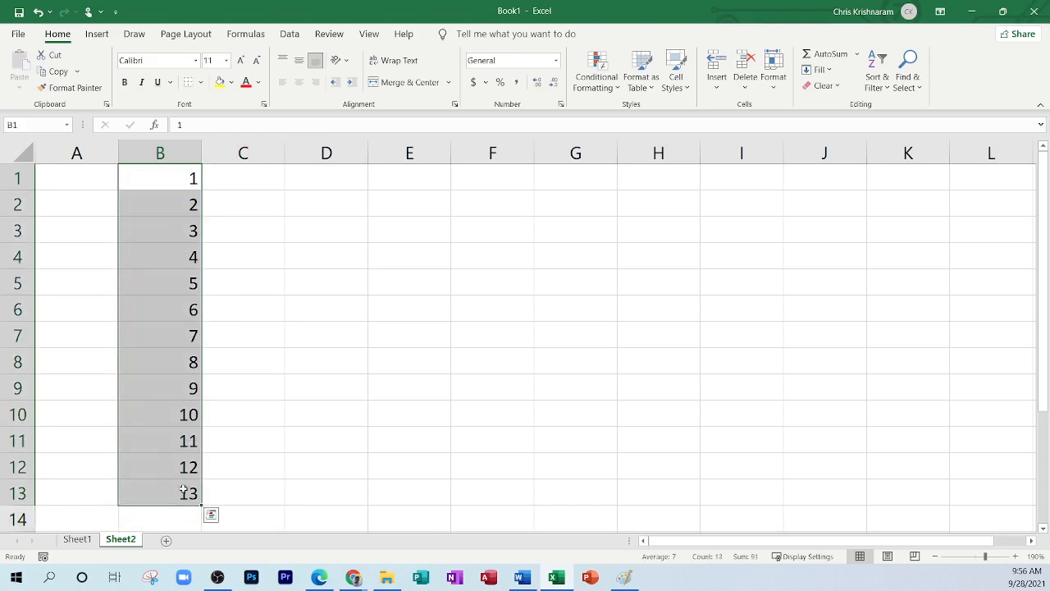
Step: Enter test in cell D1 and AutoFill it down the column to D13
click(333, 178)
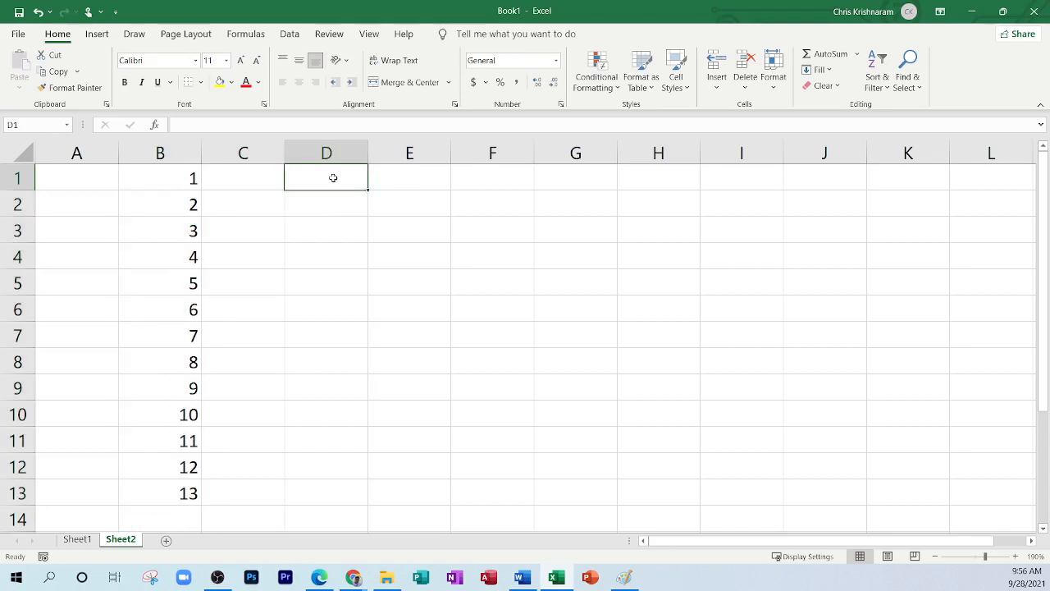
text(test)
key(Return)
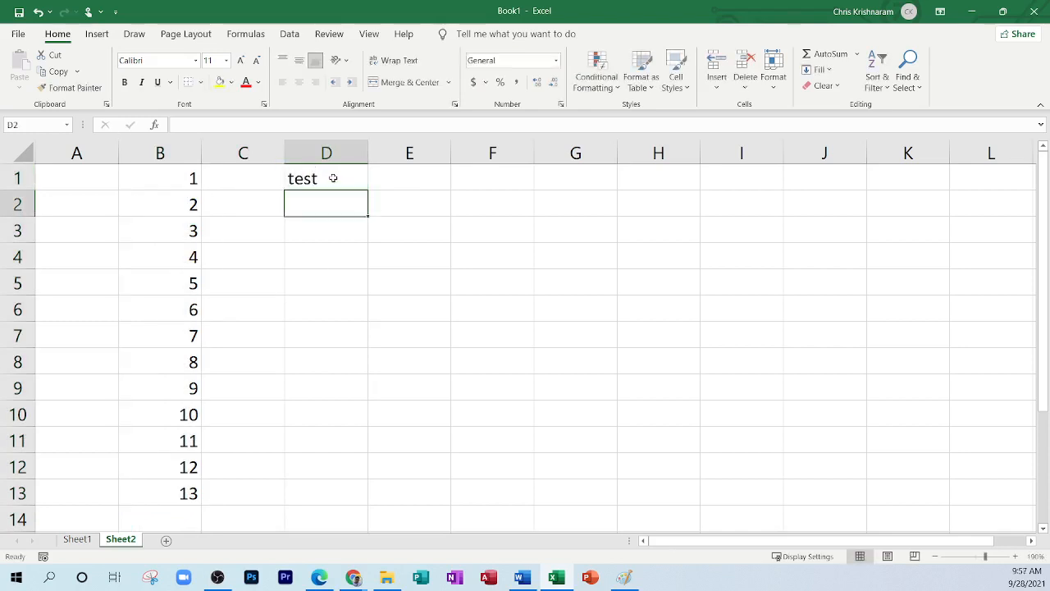
click(333, 178)
drag(366, 189, 369, 500)
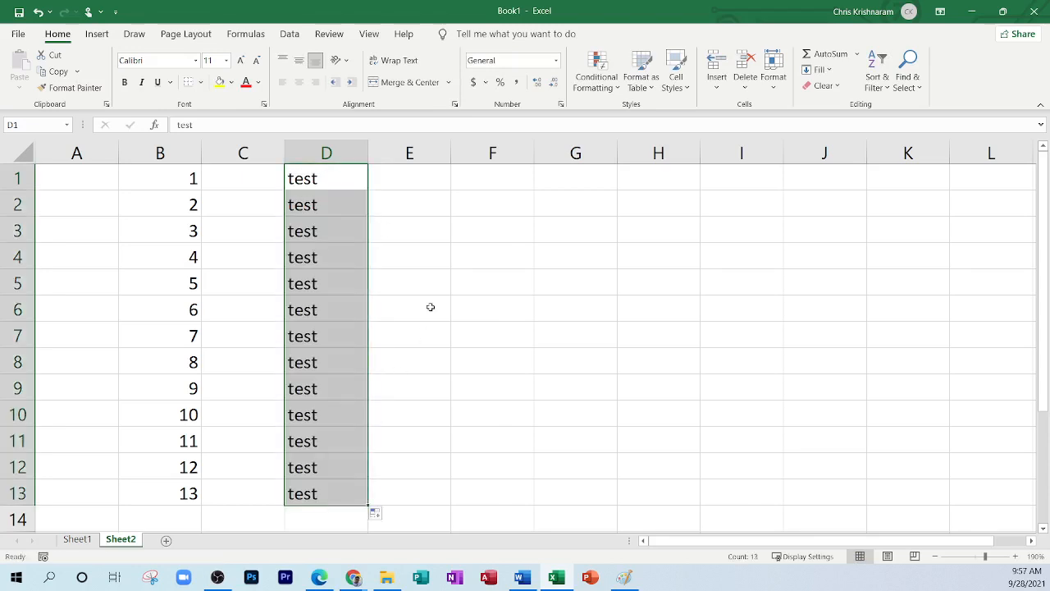
Step: Clear the repeated test entries from the range D1:D13
click(429, 307)
drag(304, 181, 319, 492)
key(Delete)
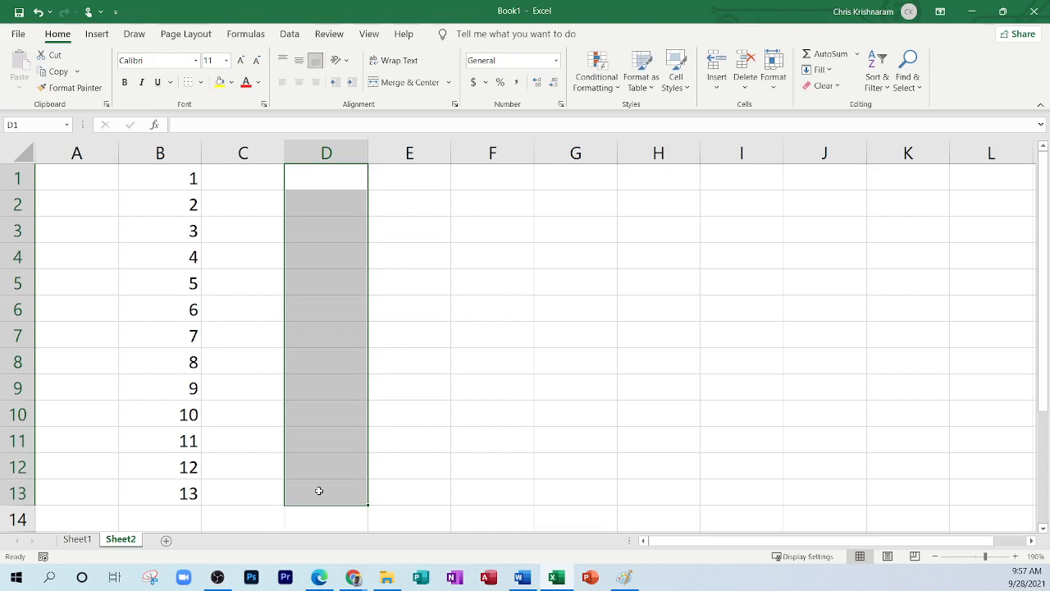
click(481, 254)
Step: Enter Sunday in cell D1 and AutoFill the weekday names down to D8
click(342, 171)
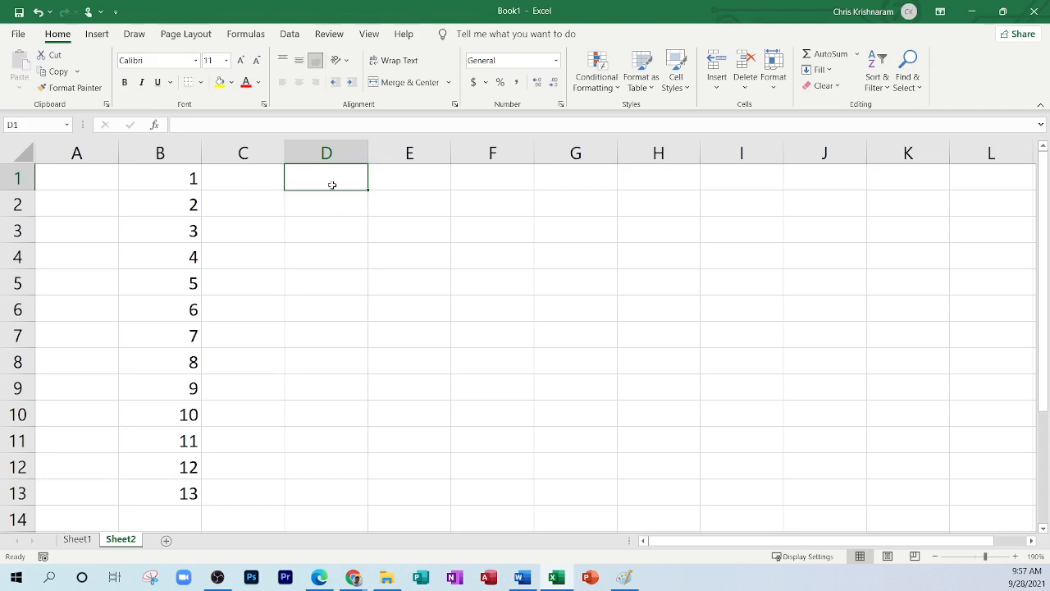
ctrl+scroll(349, 270, up, 5)
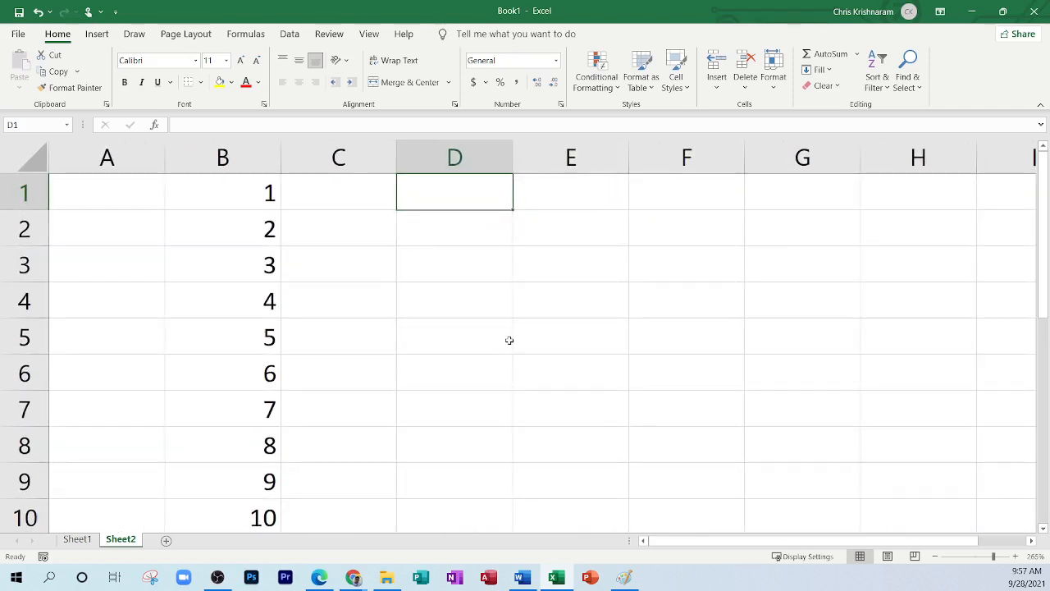
text(Sunday)
key(Return)
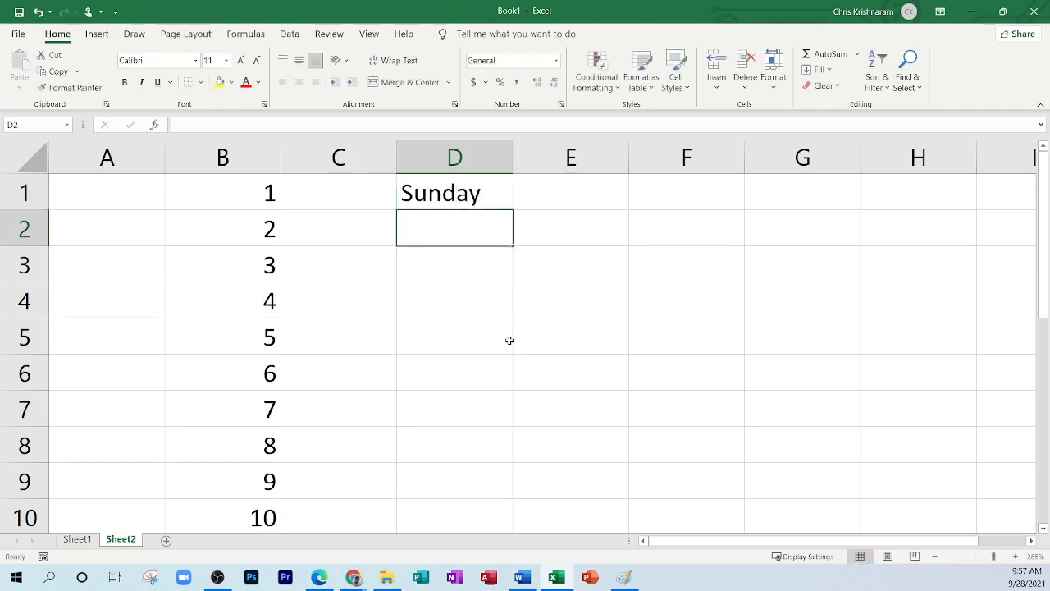
click(486, 200)
drag(512, 211, 514, 452)
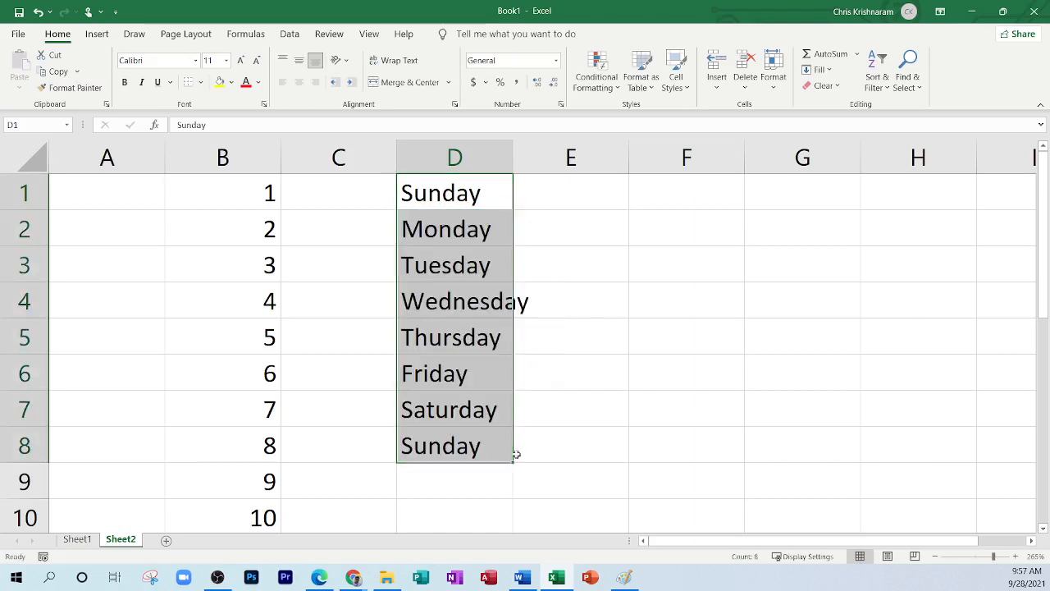
Step: AutoFit the width of column D to its longest weekday name
click(461, 197)
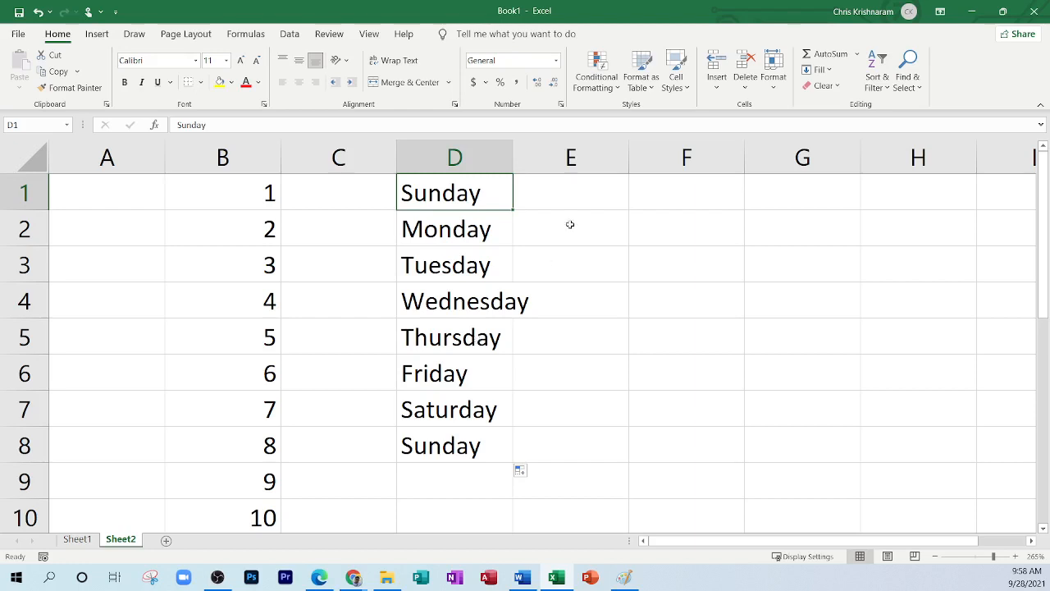
double_click(513, 162)
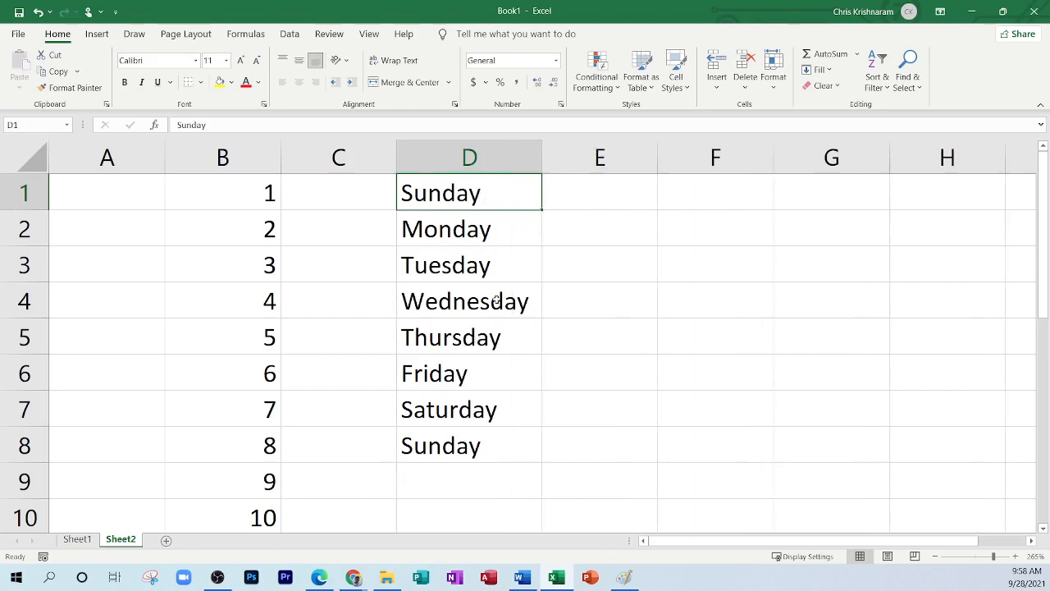
click(562, 340)
Step: AutoFill D1 down to D8 again and switch the fill option to Copy Cells
click(469, 205)
drag(542, 209, 538, 436)
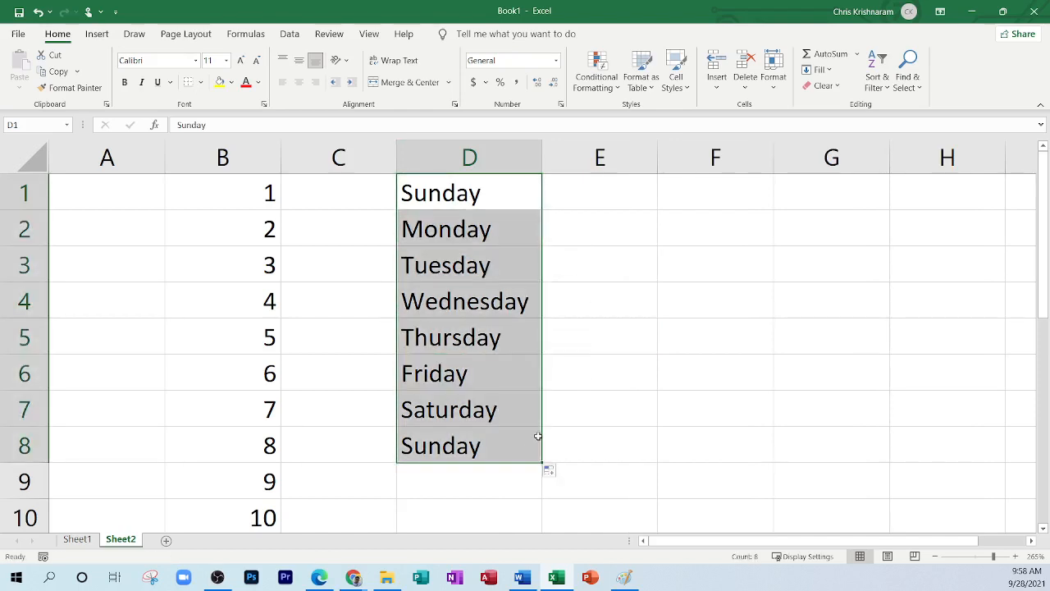
click(557, 473)
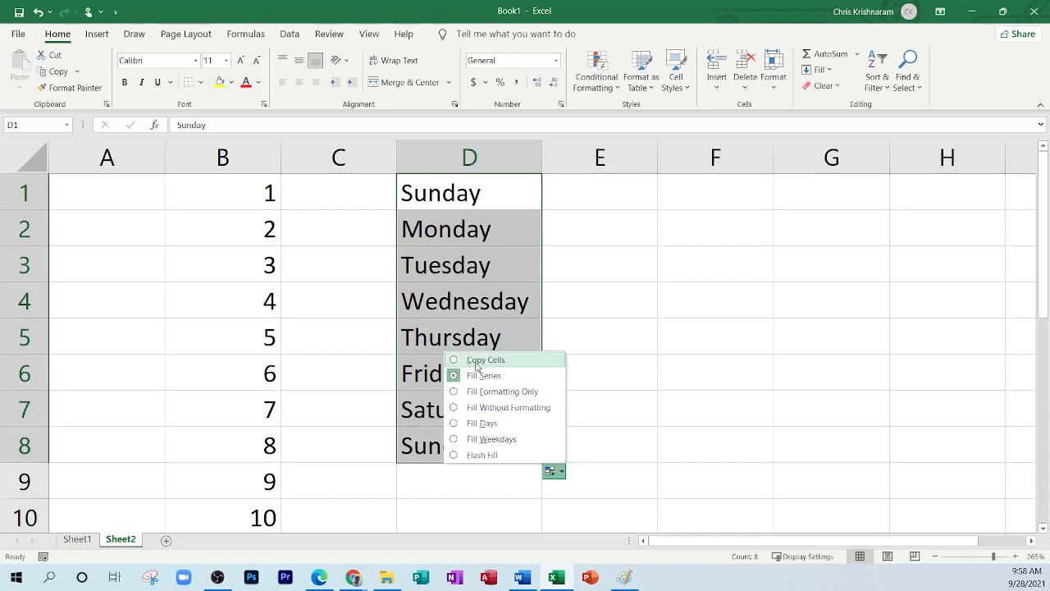
click(476, 365)
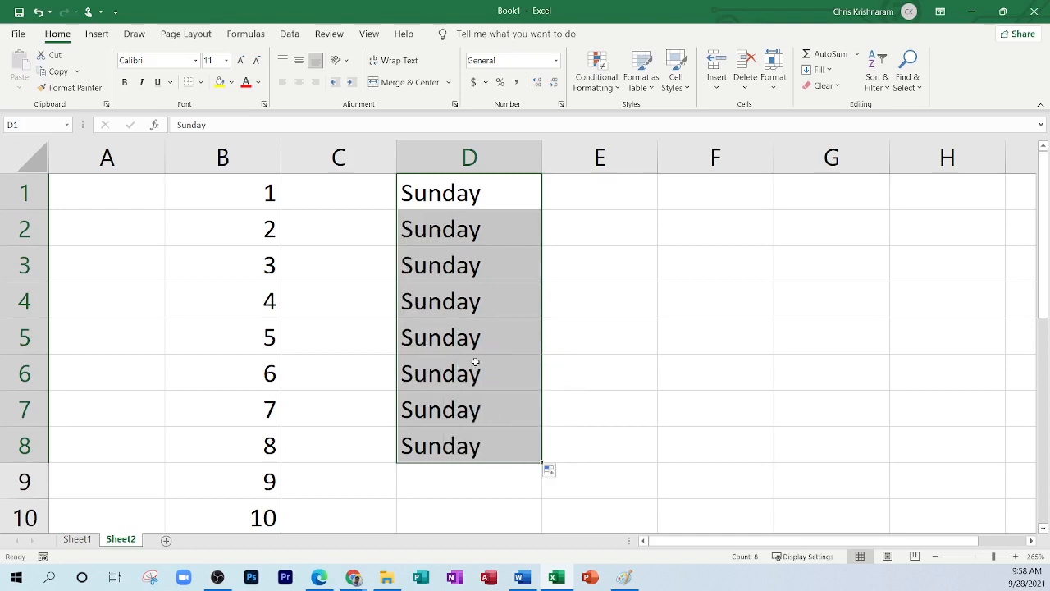
Step: Reselect D1:D8 and change its fill option to Fill Series for consecutive weekday names
click(624, 262)
drag(481, 190, 475, 447)
click(550, 472)
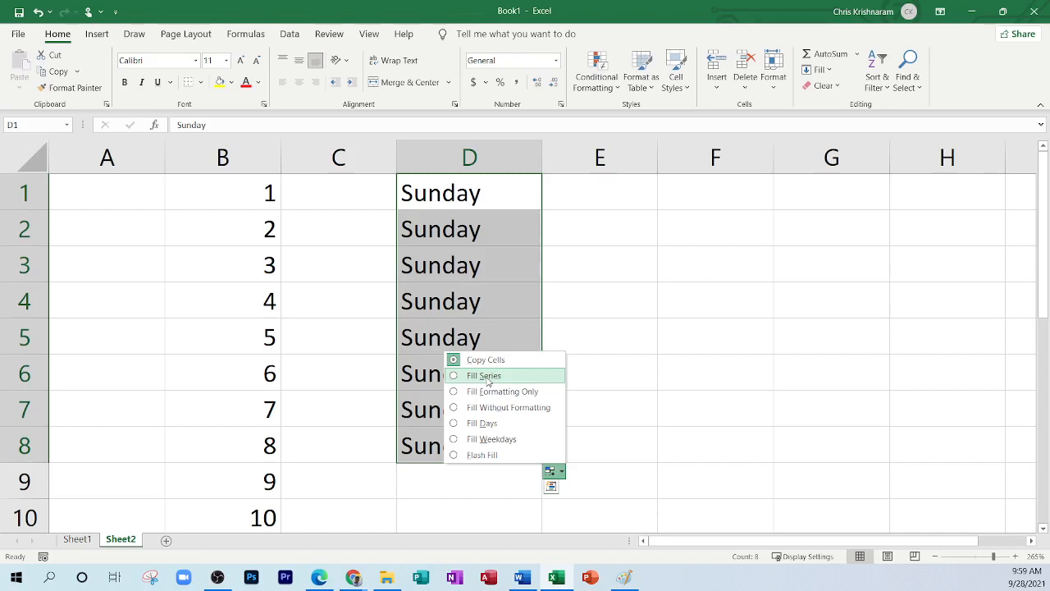
click(487, 376)
click(485, 371)
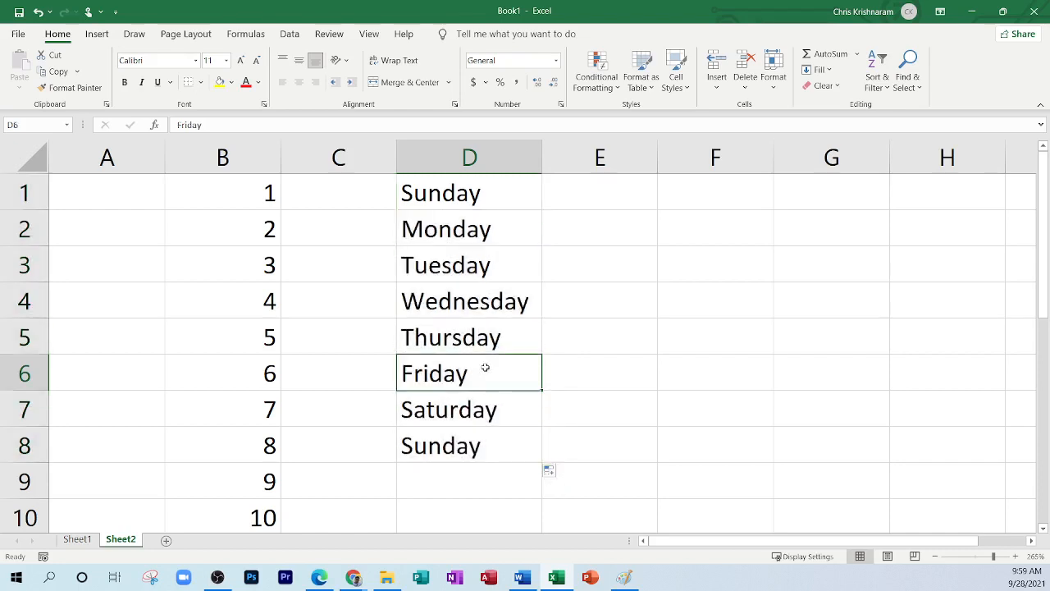
Step: Enter January in cell F1 and AutoFill the month names down to F9
click(695, 195)
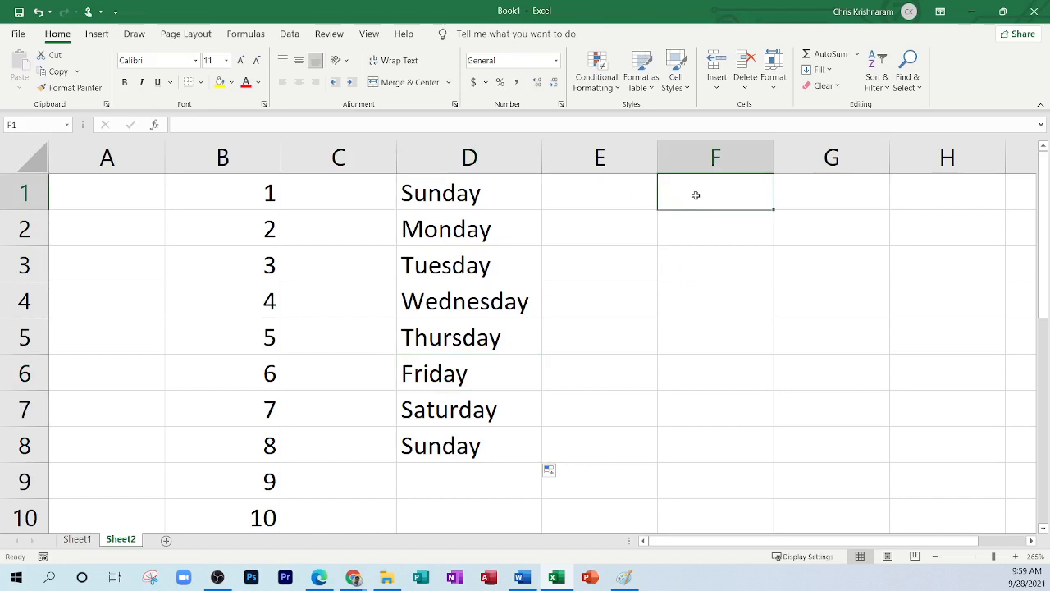
text(Ju)
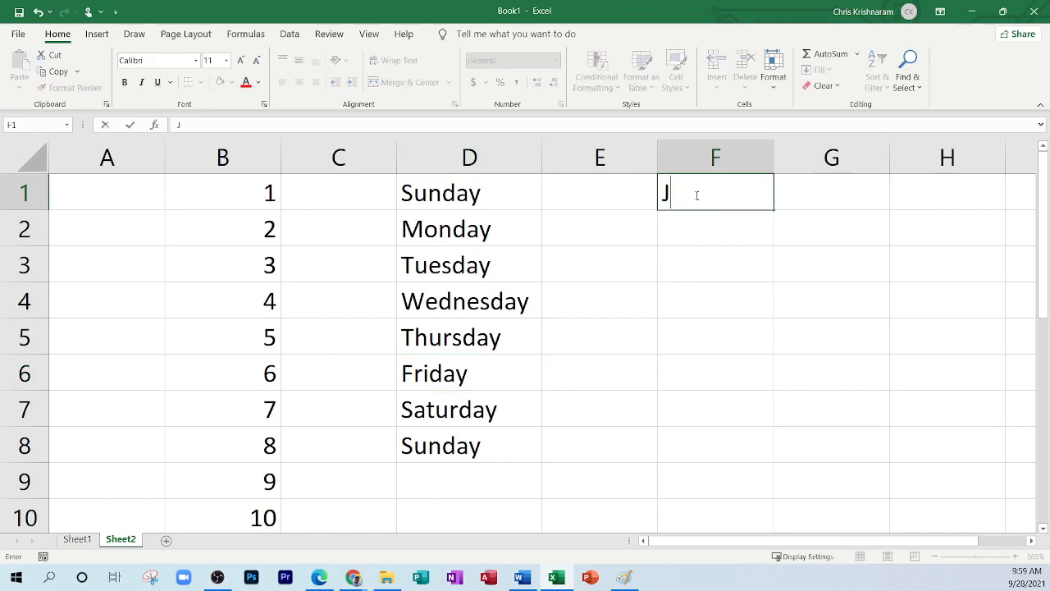
key(BackSpace)
text(anuary)
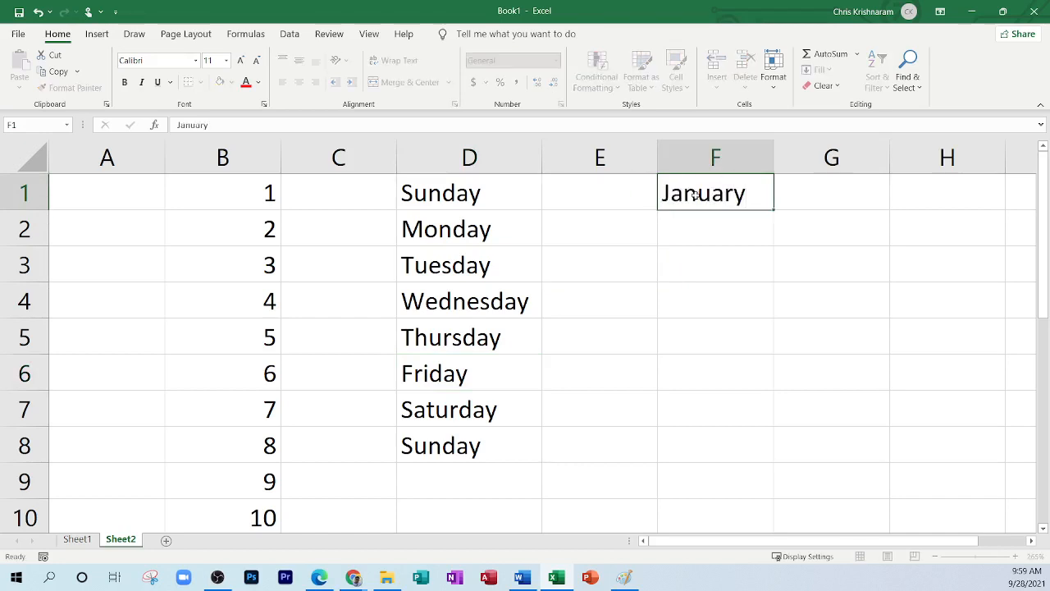
key(Return)
click(695, 195)
drag(773, 218, 782, 515)
click(755, 401)
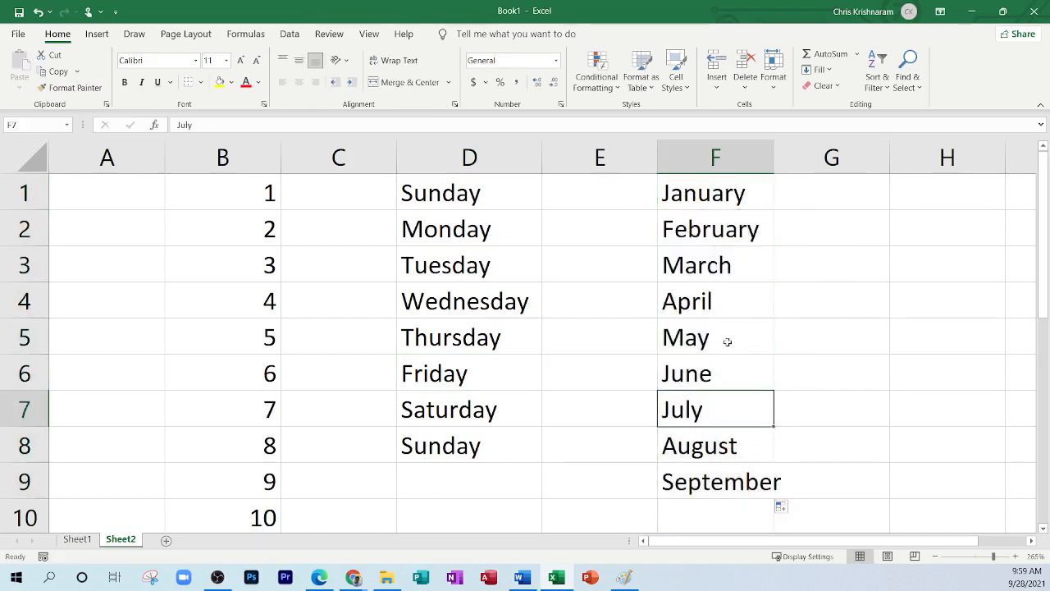
Step: Change the fill option of the months in F1:F9 to Copy Cells and back to Fill Series
click(783, 508)
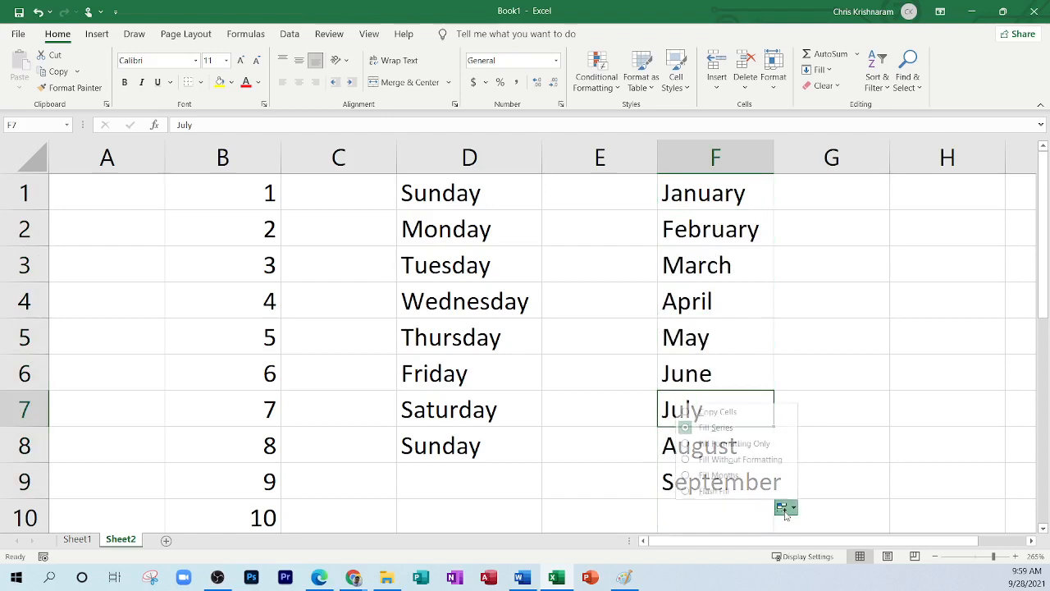
click(715, 412)
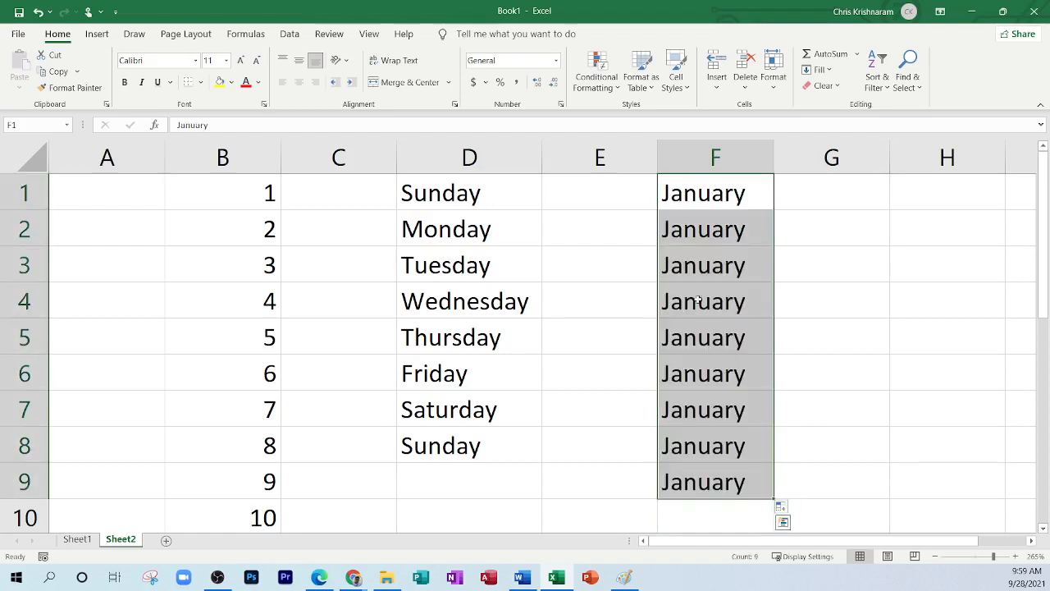
click(783, 508)
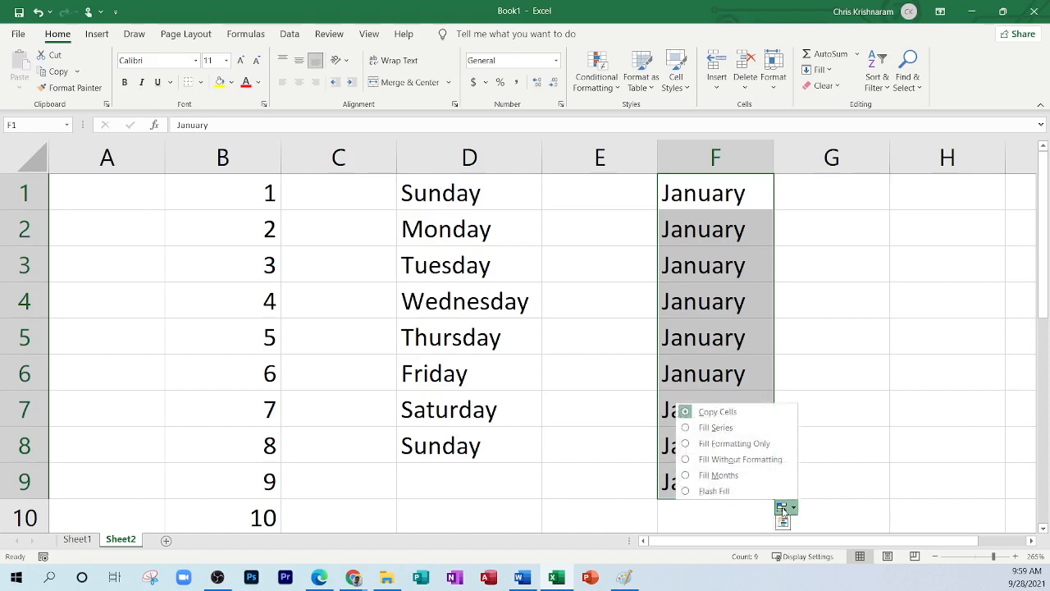
click(709, 428)
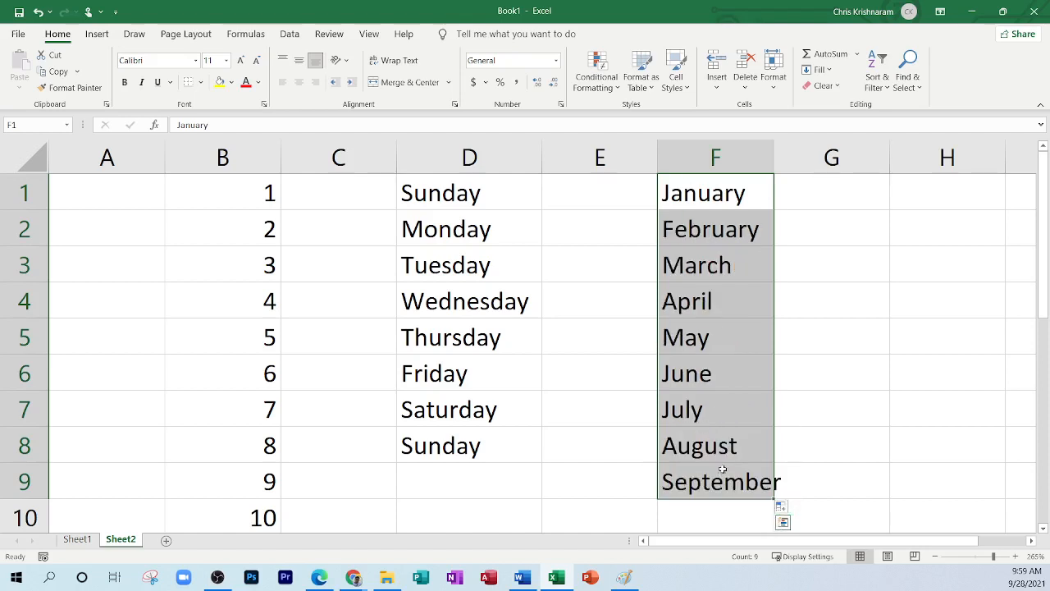
click(784, 508)
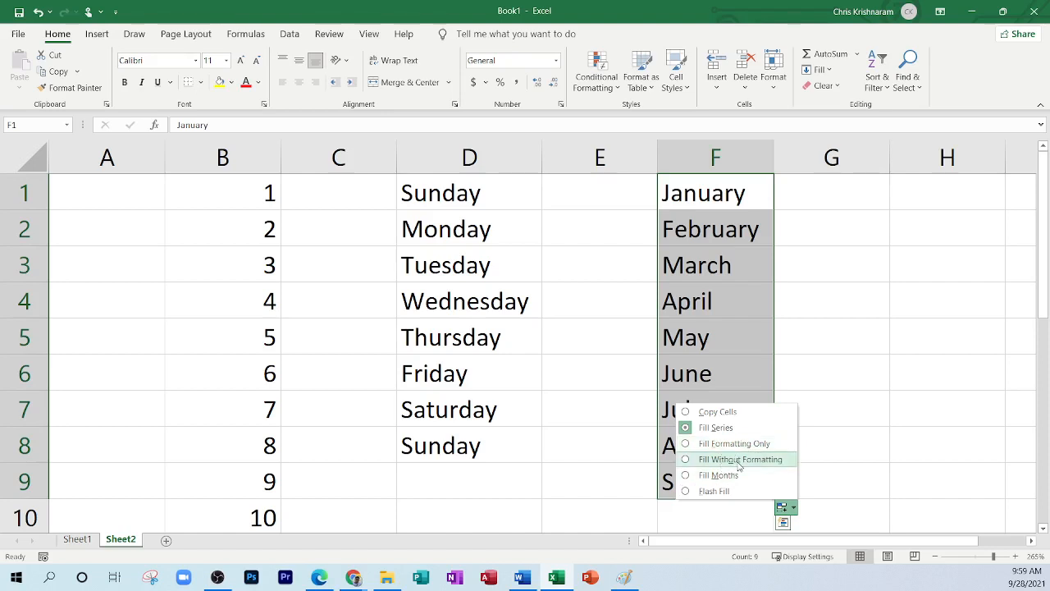
click(571, 339)
click(589, 265)
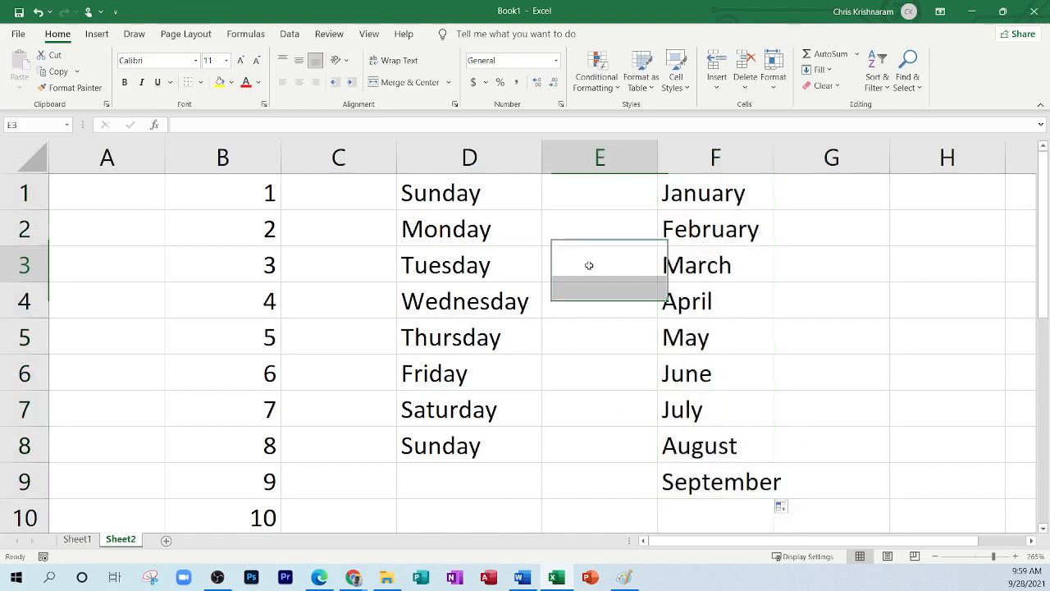
Step: Give the Sunday cell D1 a yellow fill and red font colour
click(488, 206)
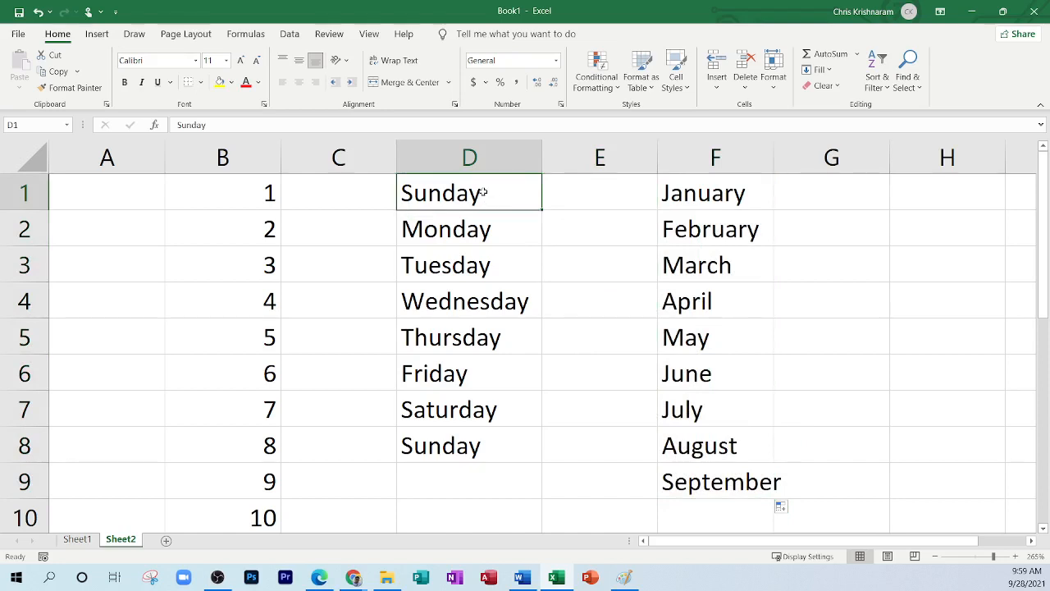
click(219, 82)
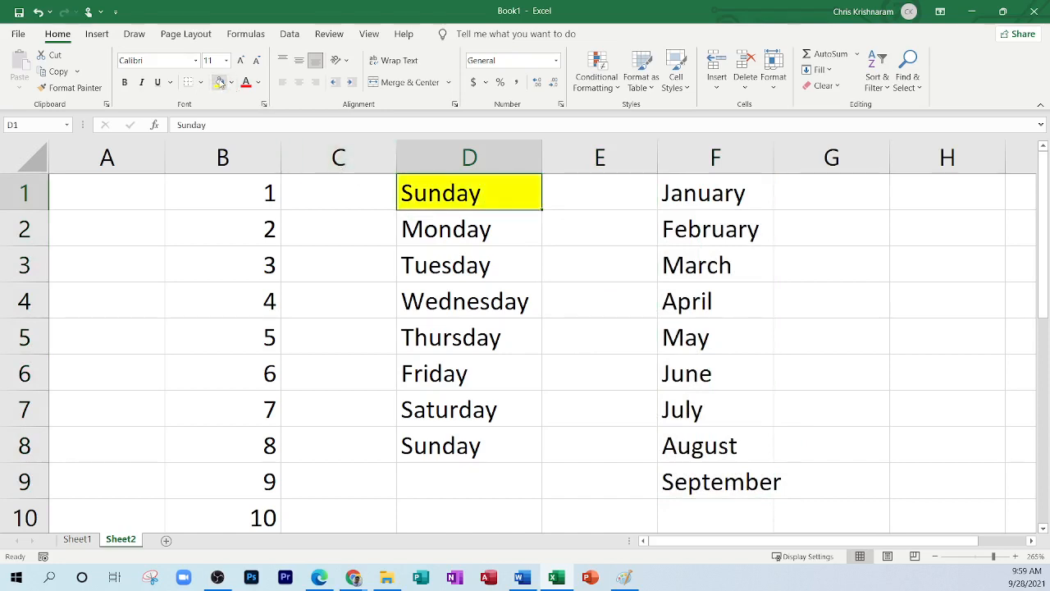
click(555, 206)
click(482, 195)
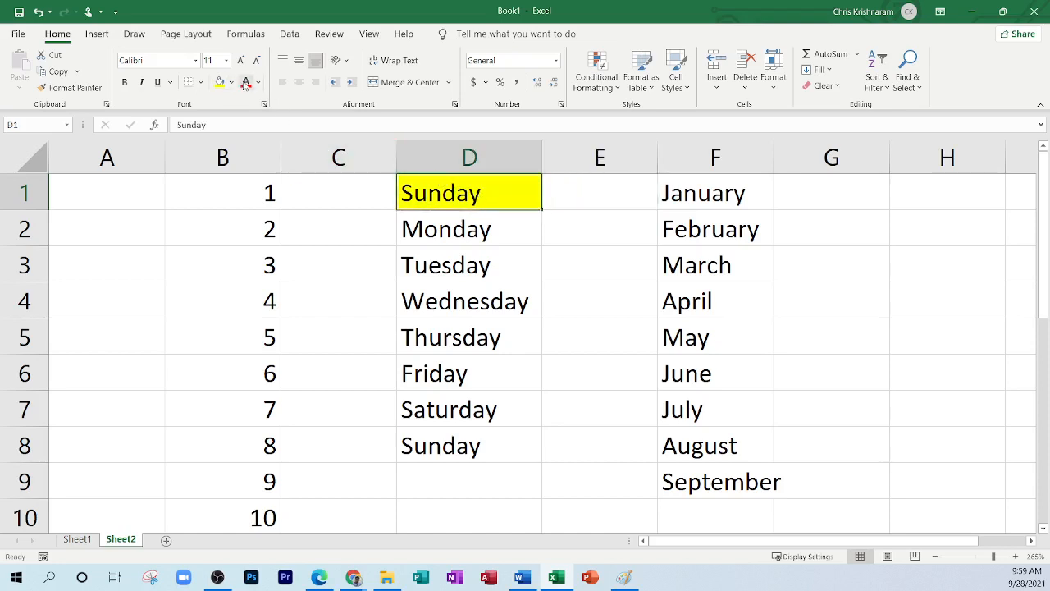
click(585, 260)
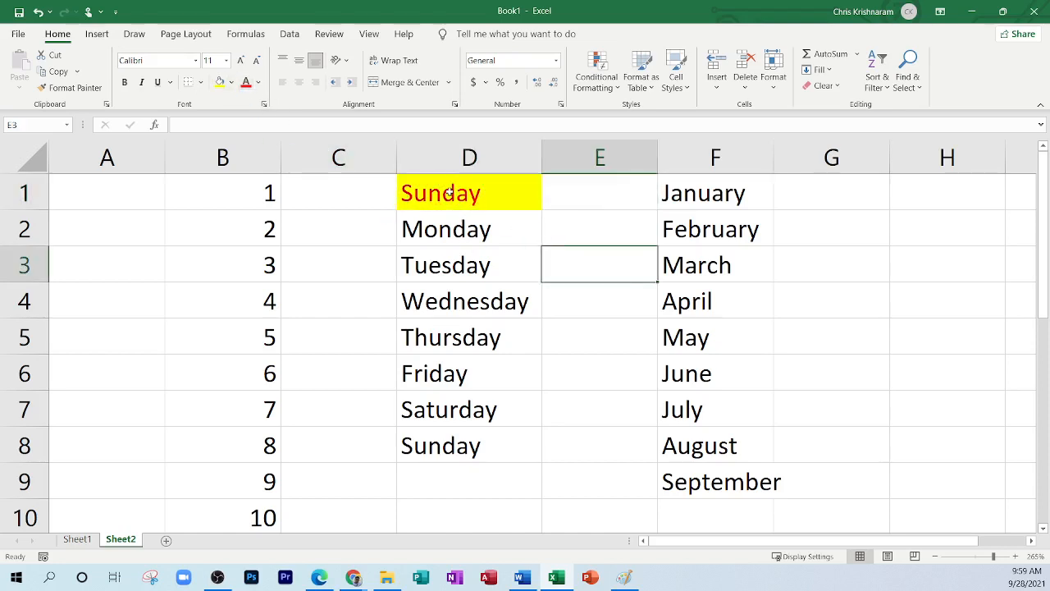
Step: AutoFill the formatted cell D1 down to D8 and switch the fill option to Fill Without Formatting
click(500, 199)
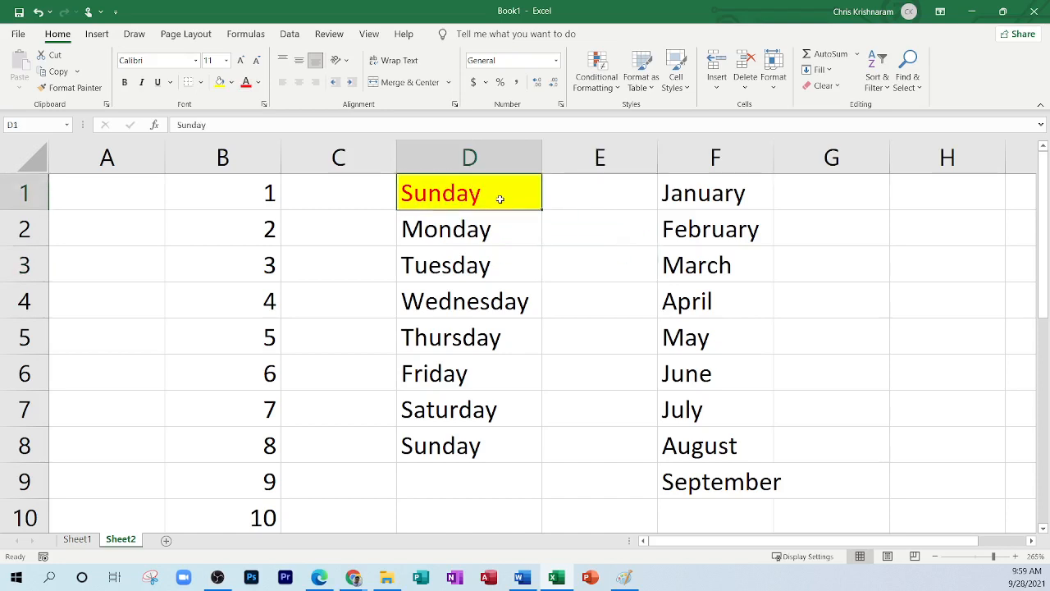
drag(541, 210, 541, 452)
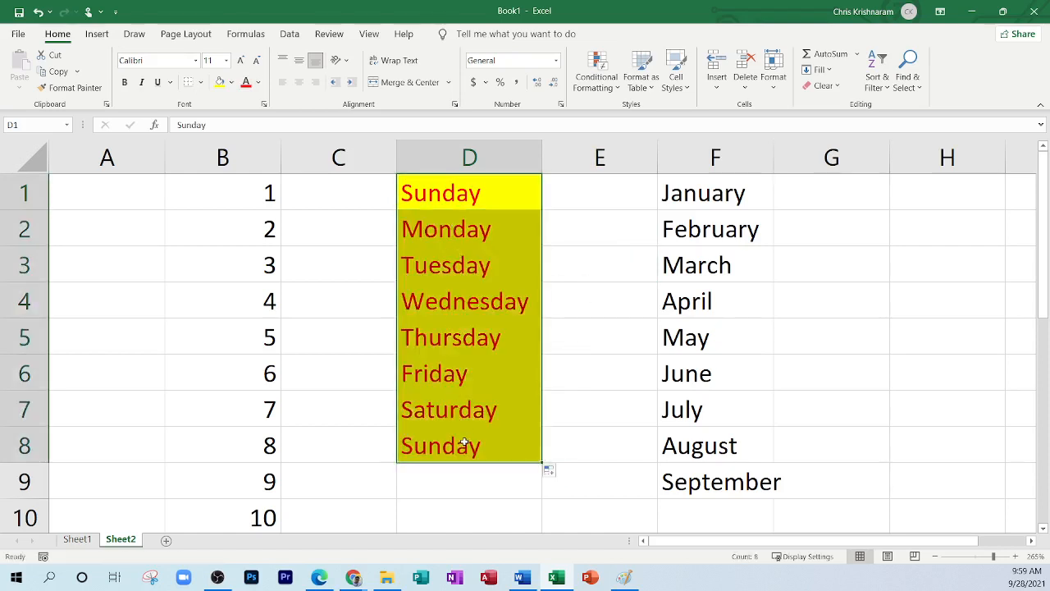
click(551, 471)
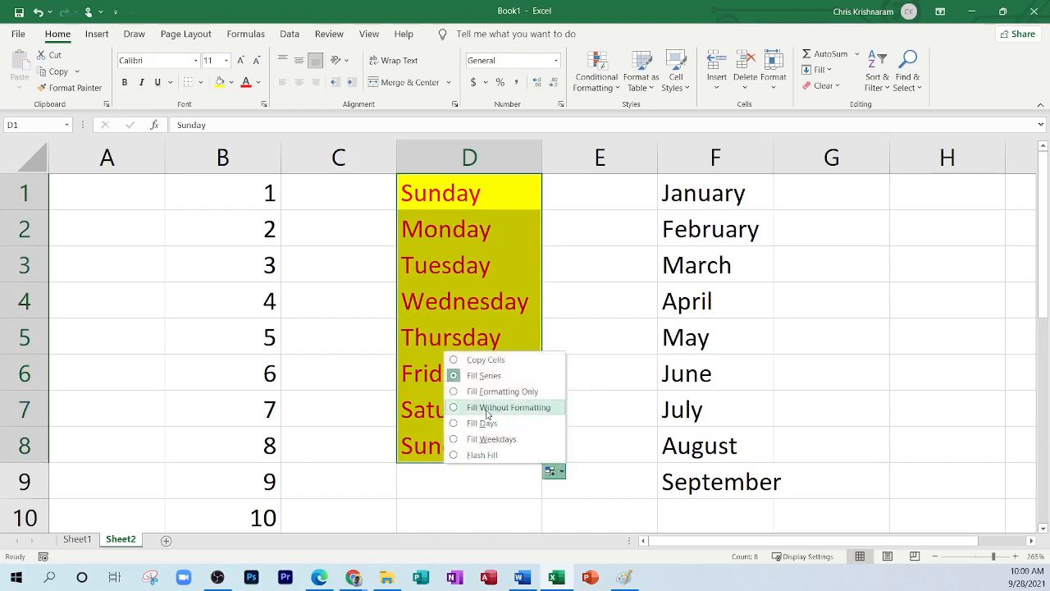
click(527, 409)
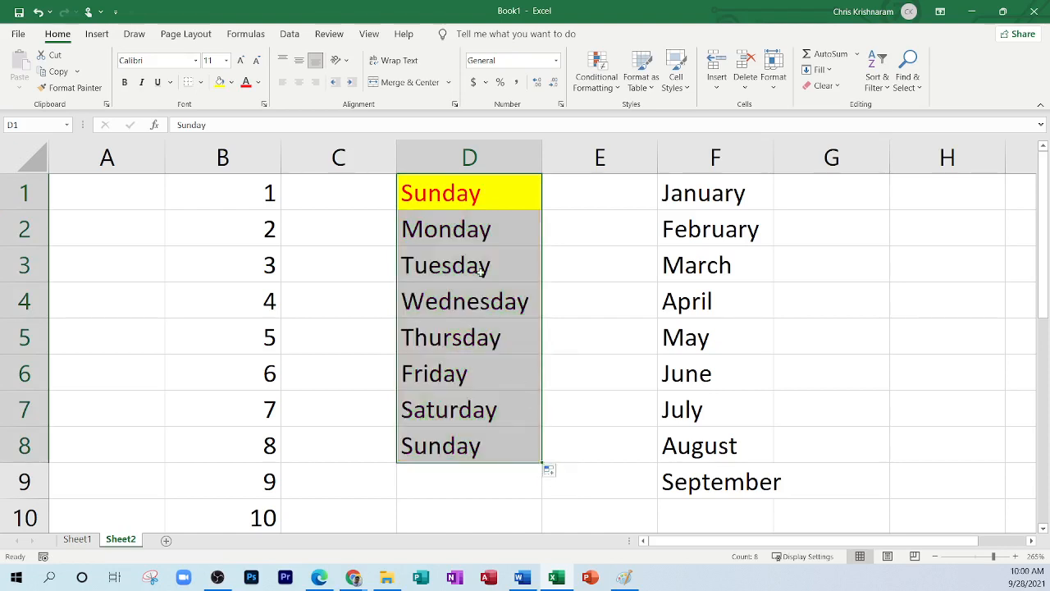
Step: Clear the weekday names from D2:D8, keeping only Sunday in D1
click(453, 228)
double_click(454, 229)
drag(497, 451, 484, 230)
key(Delete)
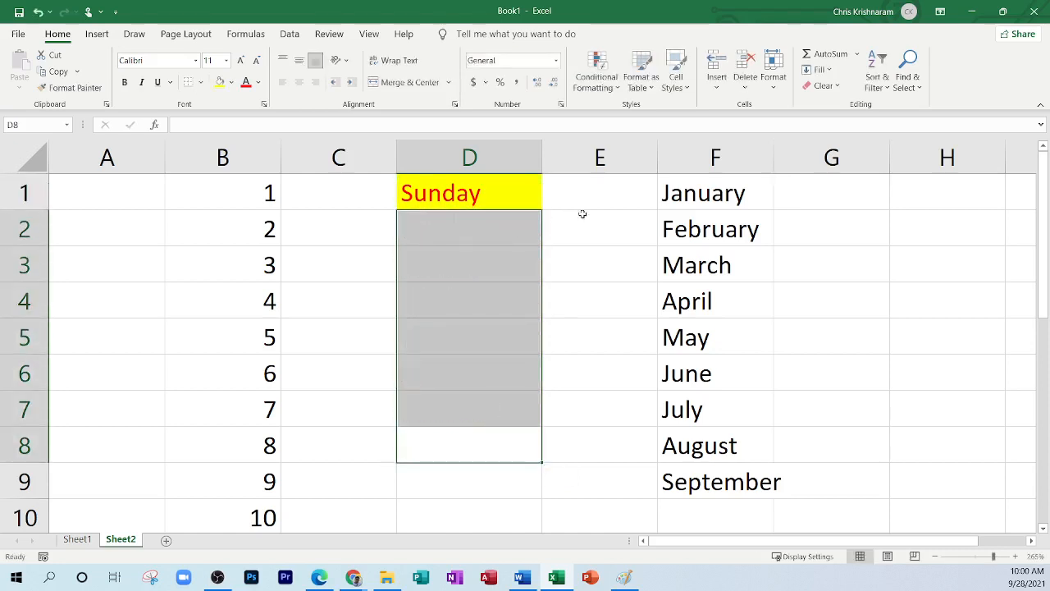
click(570, 231)
Step: AutoFill D1 down to D8 again with Fill Without Formatting and select the unformatted weekdays in D2:D8
click(481, 199)
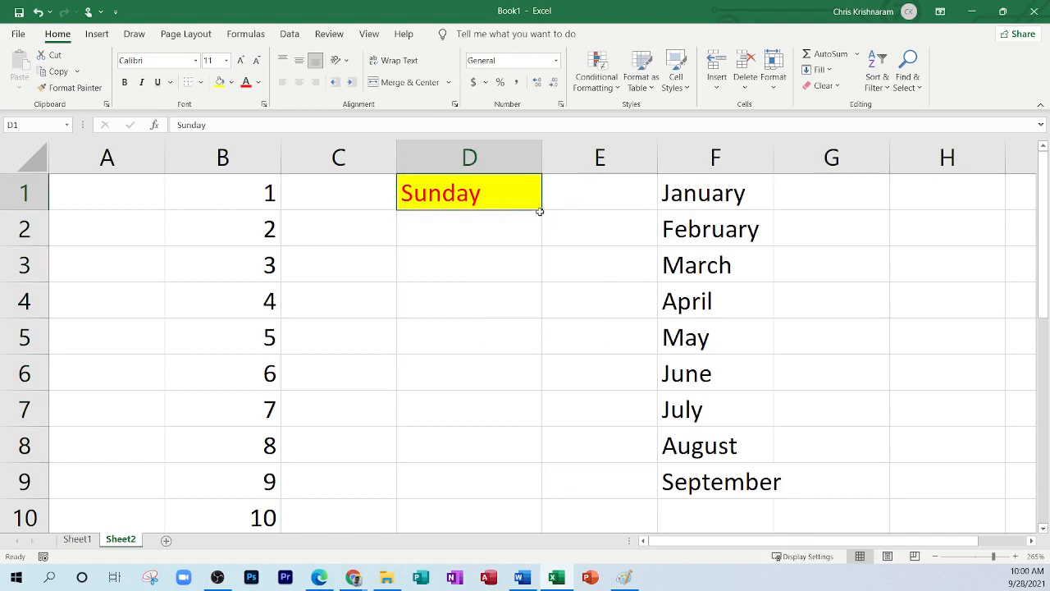
drag(538, 207, 509, 467)
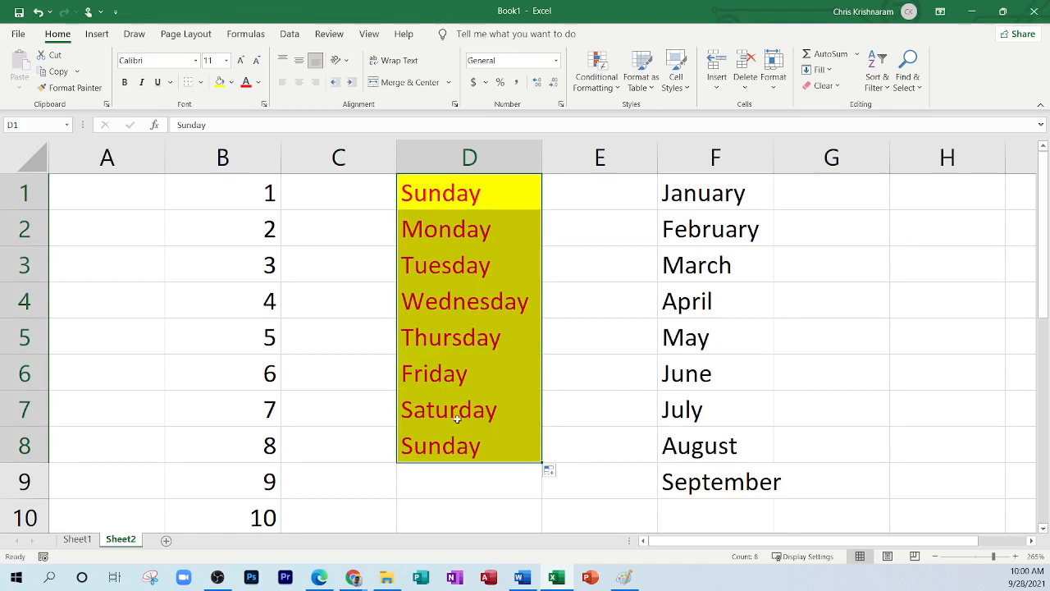
click(552, 471)
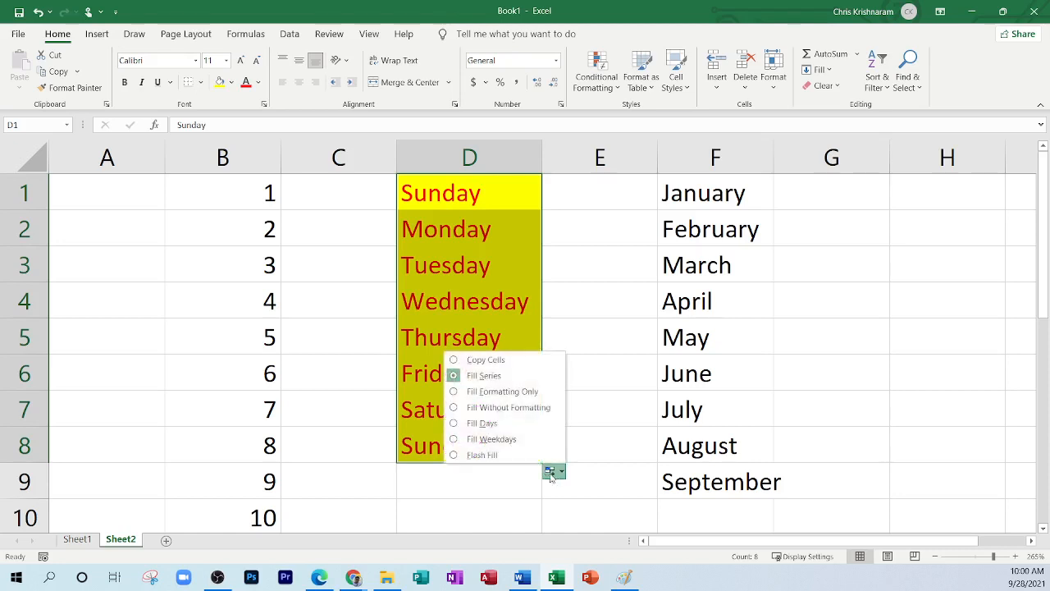
click(498, 407)
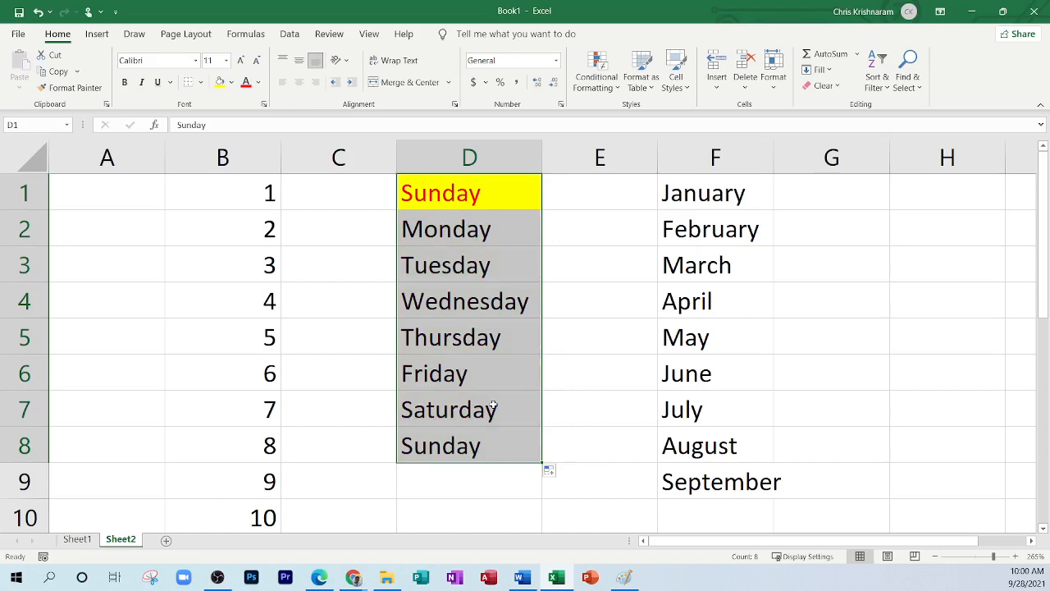
drag(465, 228, 439, 445)
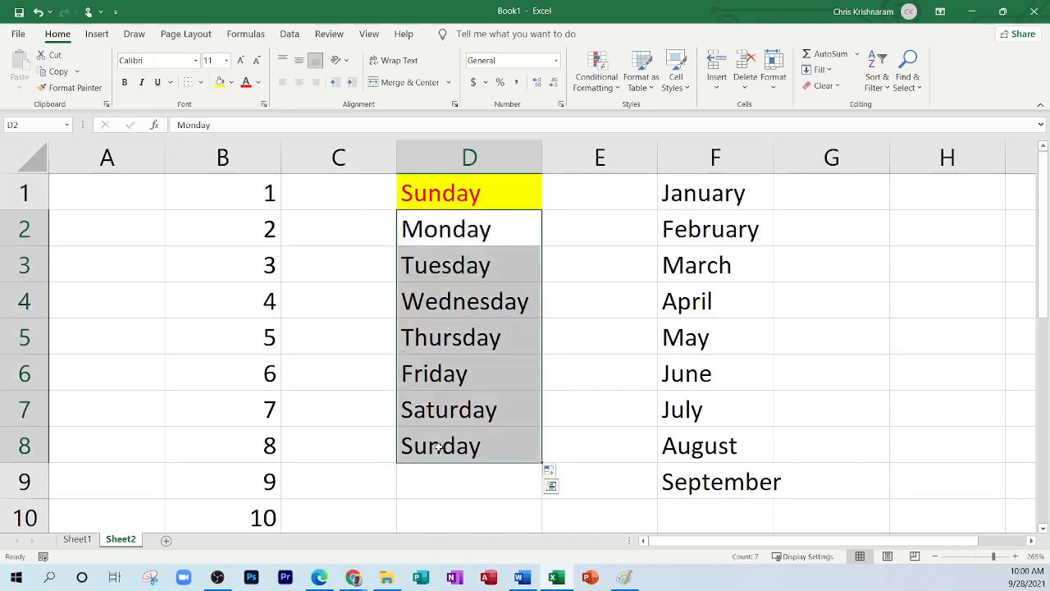
click(575, 295)
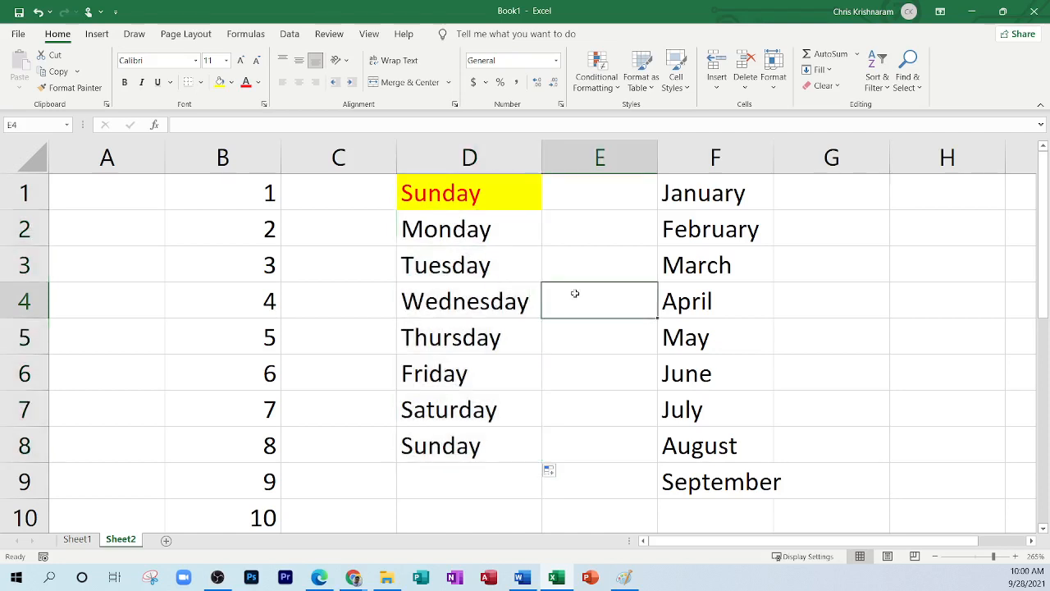
Step: Change the fill option for the weekday range to Fill Formatting Only and select D2:D8
click(551, 473)
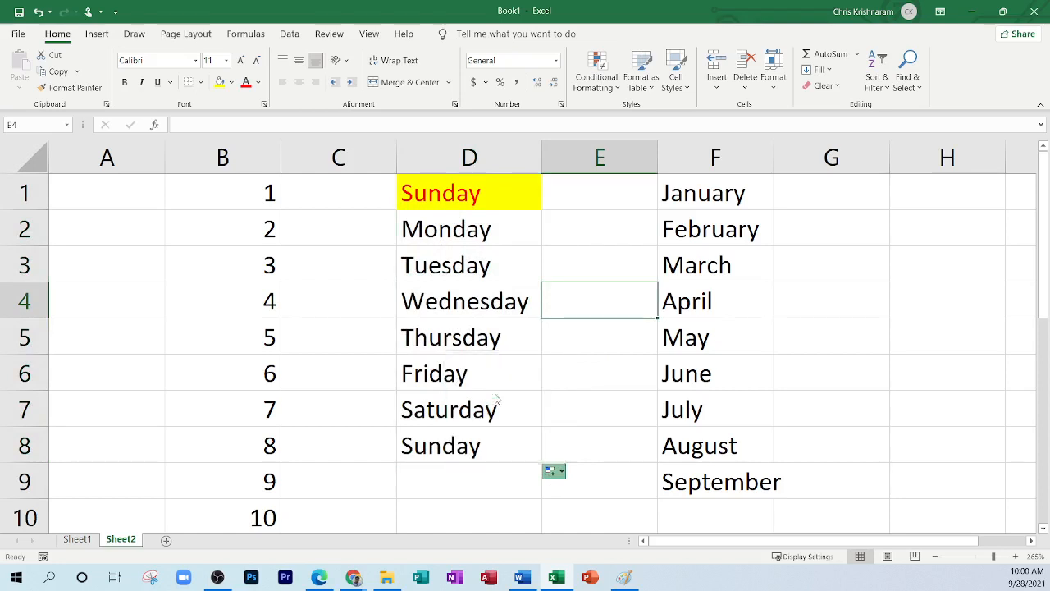
click(496, 392)
drag(478, 227, 478, 430)
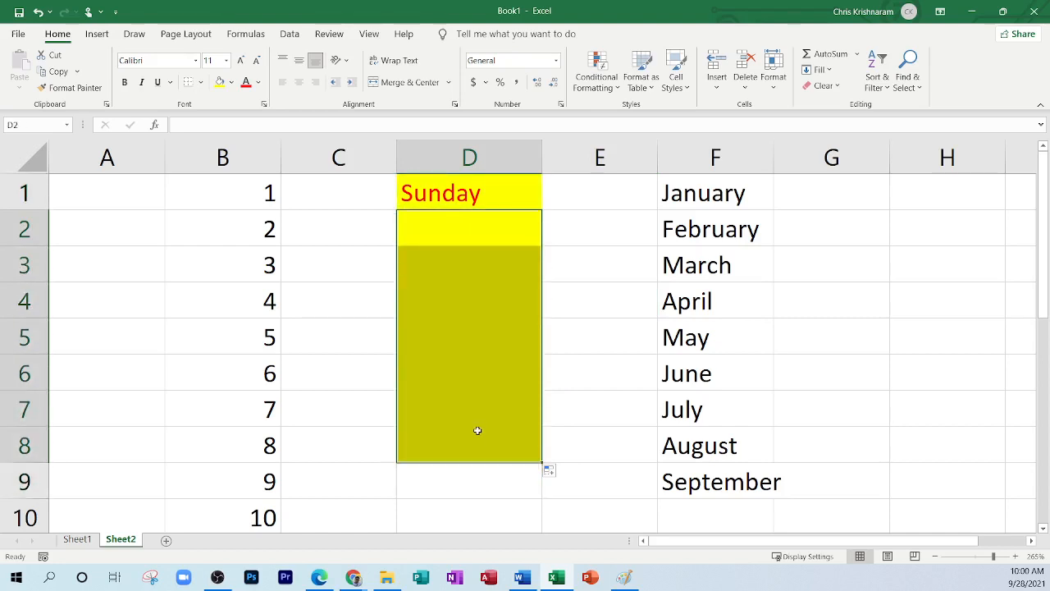
Step: Undo the formatting-only fill and the weekday AutoFill so that D2:D8 is blank and unformatted
key(ctrl+z)
click(619, 256)
drag(501, 234, 494, 450)
drag(480, 238, 475, 457)
click(484, 455)
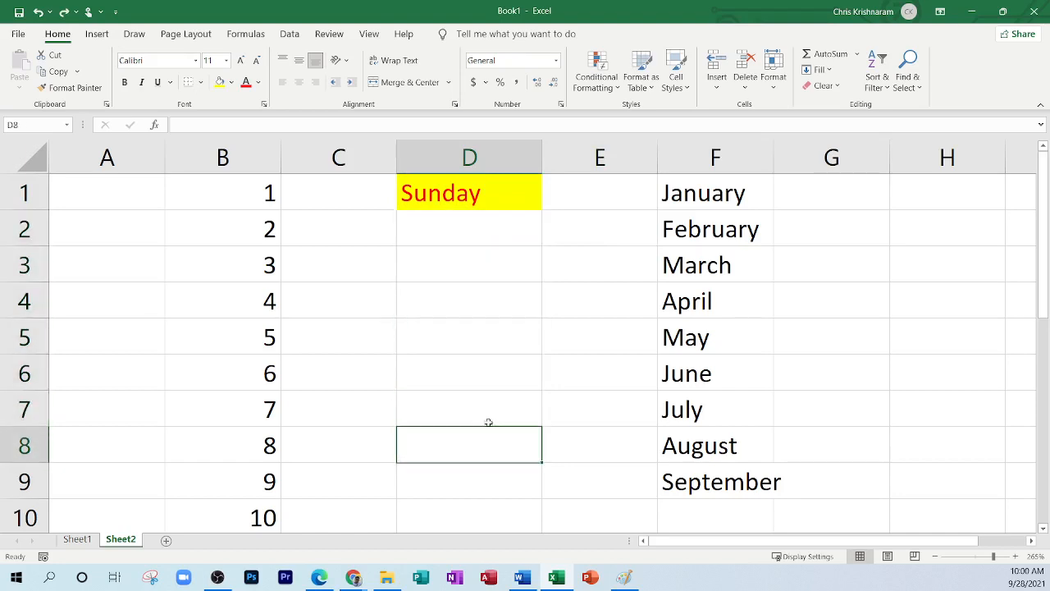
Step: AutoFill D1 down to D8, apply Fill Formatting Only, and select the formatted empty cells D2:D8
click(484, 190)
drag(541, 208, 517, 451)
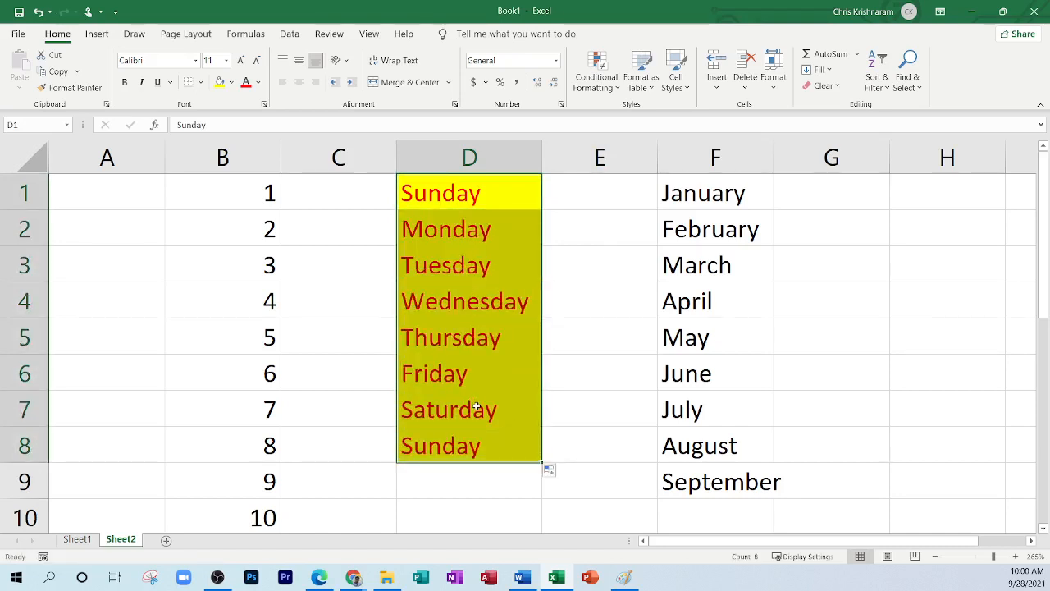
click(549, 471)
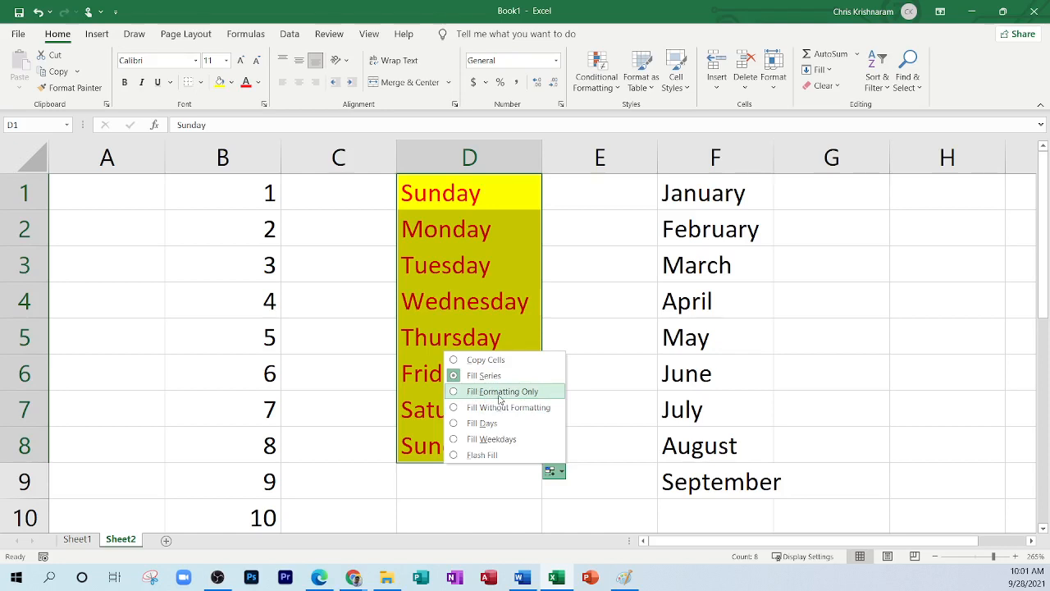
click(501, 393)
drag(475, 229, 473, 445)
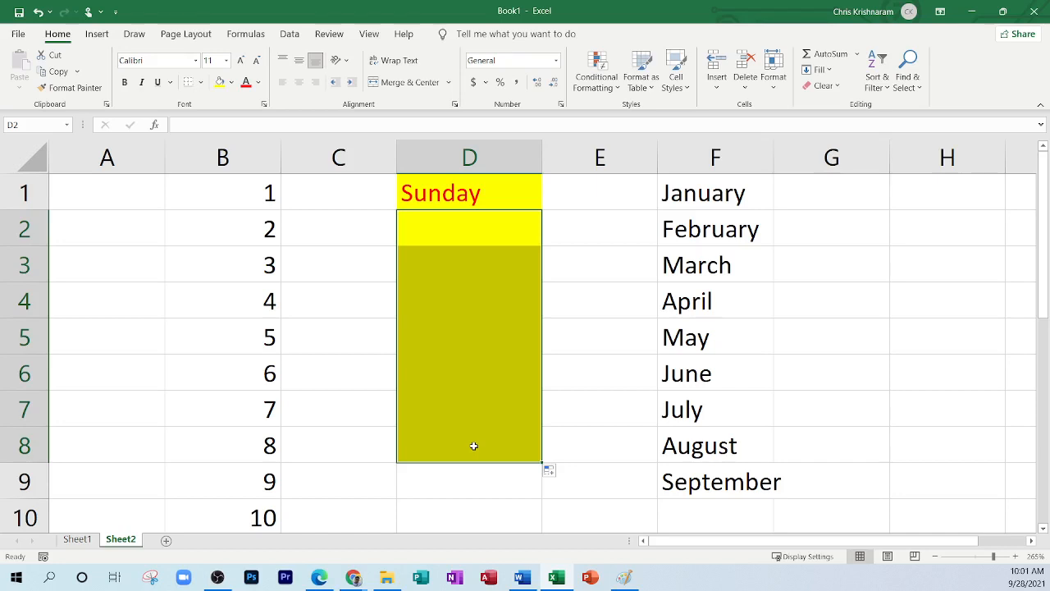
drag(464, 227, 450, 443)
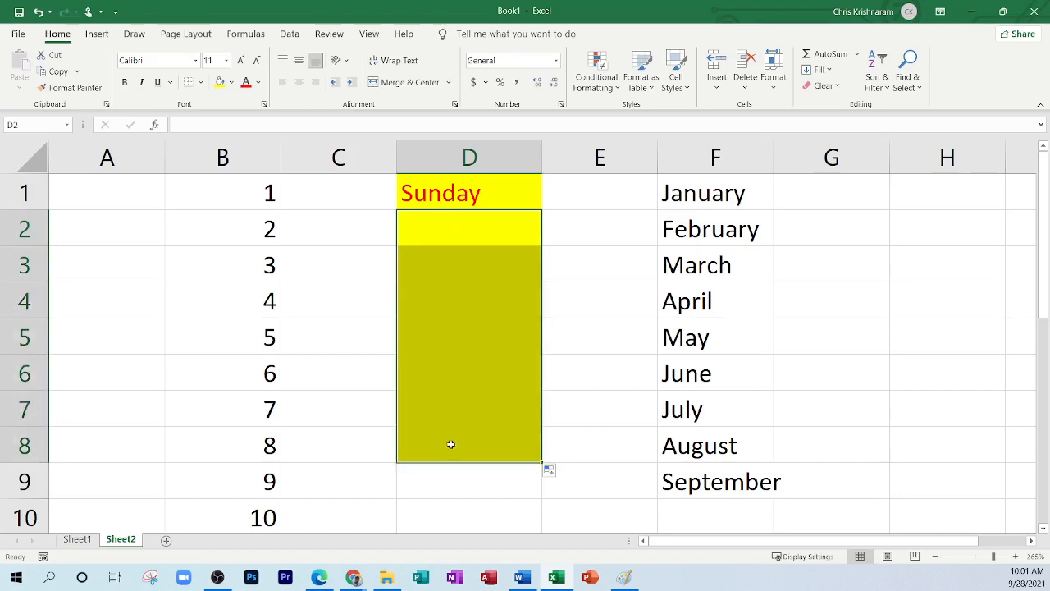
Step: Test the copied formatting by entering the sample text figoij[p in D6 and jhgfd in D5
click(461, 230)
click(457, 368)
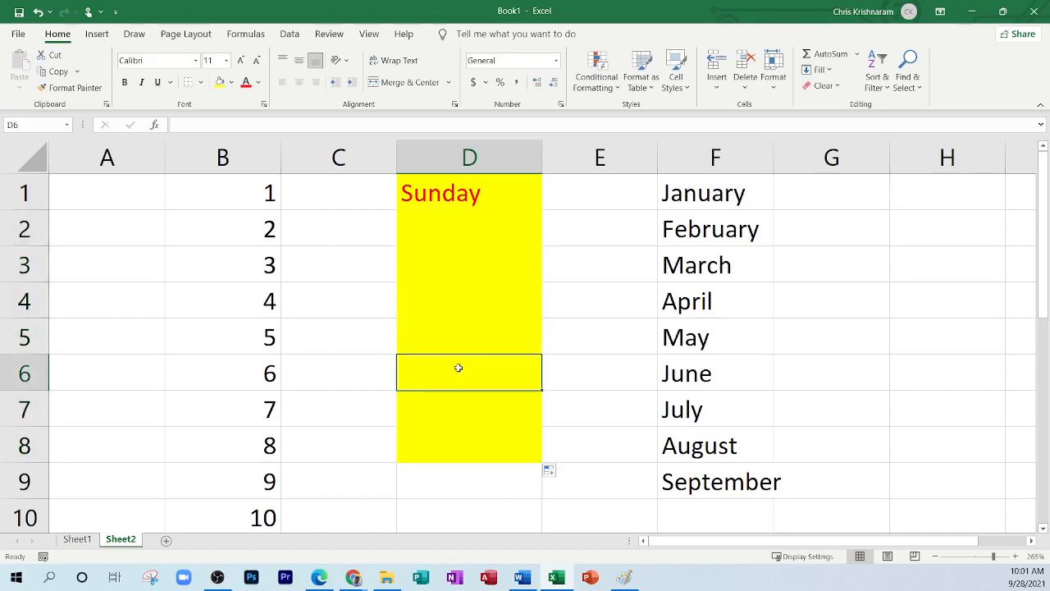
text(figoij[p)
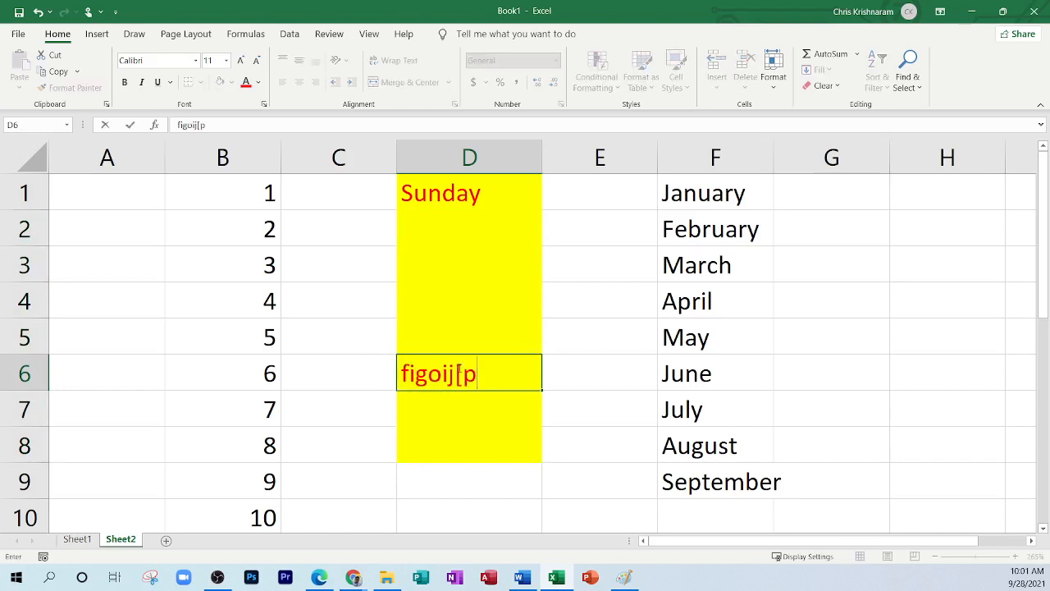
key(Up)
text(jhgfd)
key(Up)
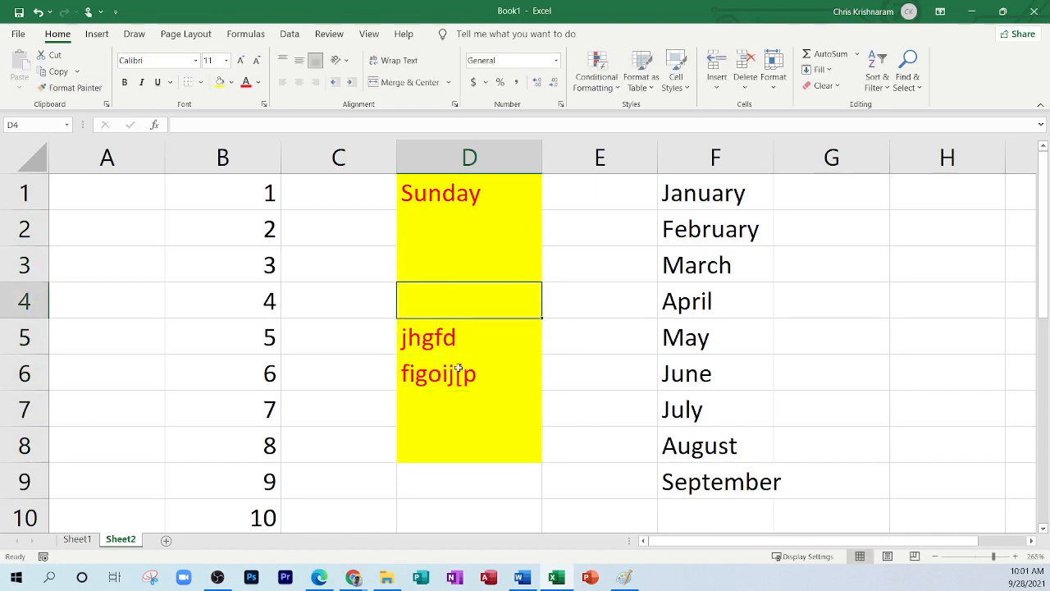
Step: Enter the sample text poiuytg in D4 and lkjhg in D7 to test the copied formatting further
text(poiuytg)
click(456, 368)
key(Down)
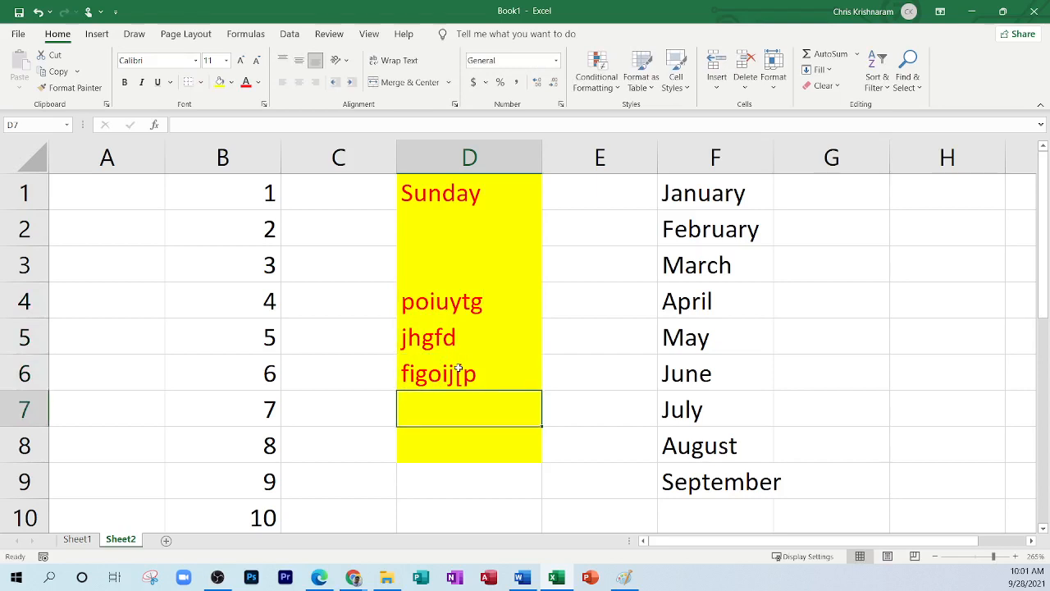
text(lkjhg)
click(605, 289)
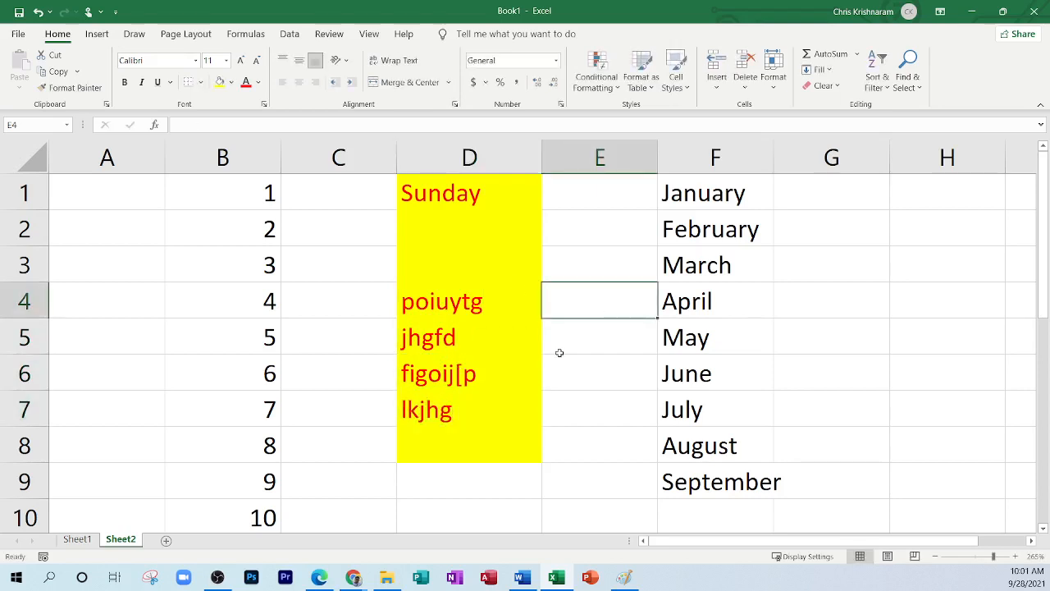
click(582, 192)
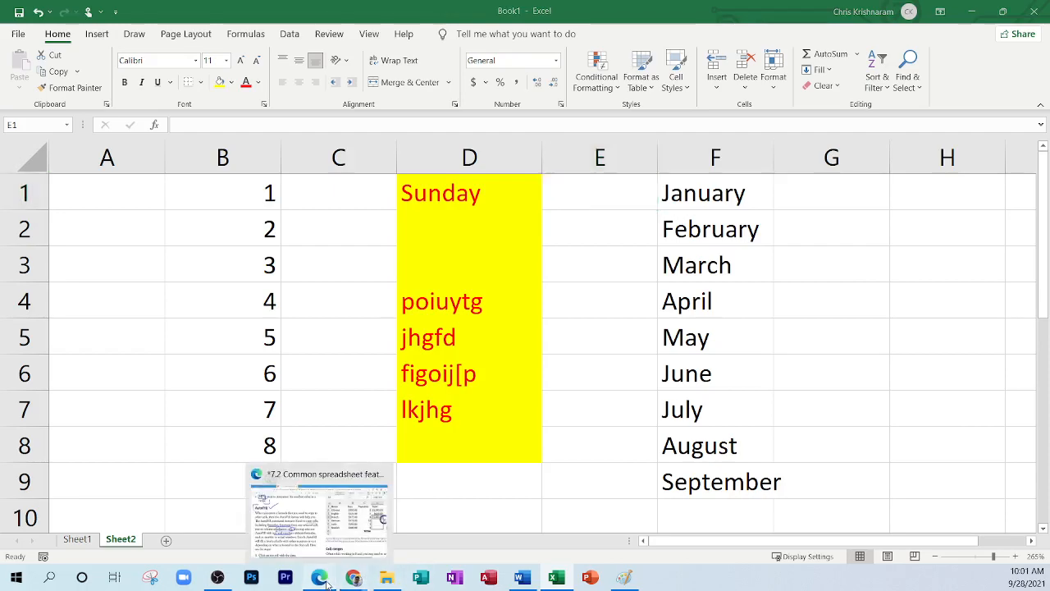
Step: Switch to the PDF notes in Edge and draw a box around "formulae, functions" in the AutoFill section
click(321, 578)
scroll(271, 354, down, 3)
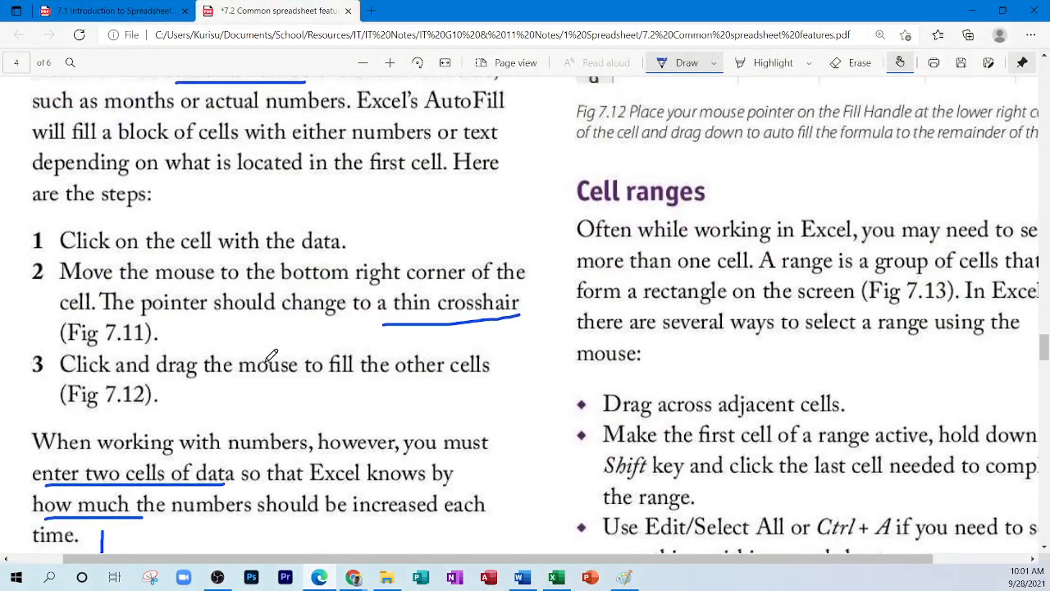
scroll(270, 354, down, 1)
scroll(271, 355, up, 4)
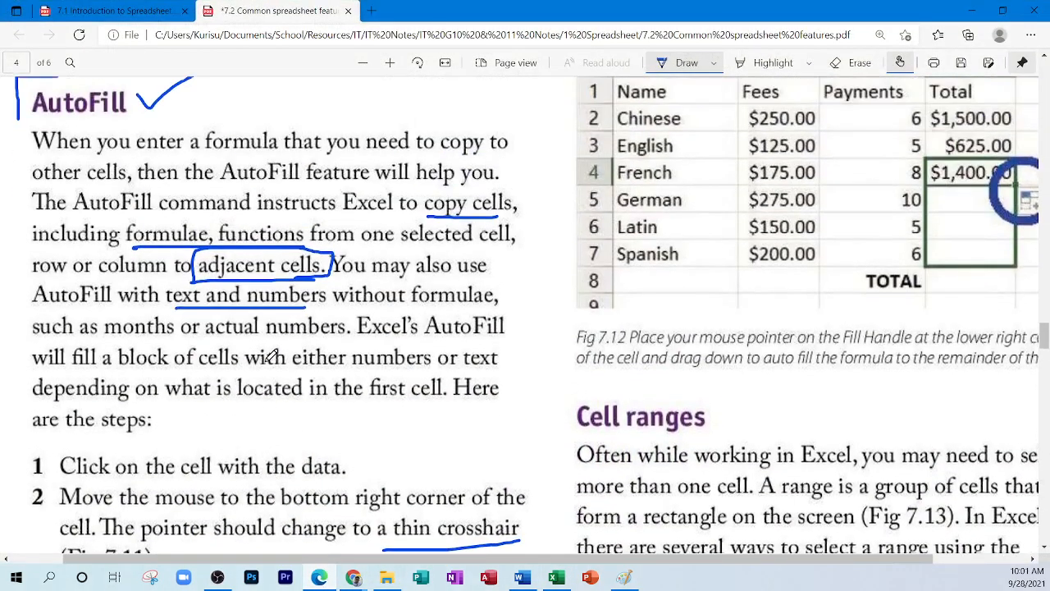
mouse_move(129, 254)
mouse_down()
mouse_move(112, 218)
mouse_move(314, 217)
mouse_move(310, 239)
mouse_up()
Step: Switch back to Excel and enter the formula =A1+A2 in cell J1
click(556, 577)
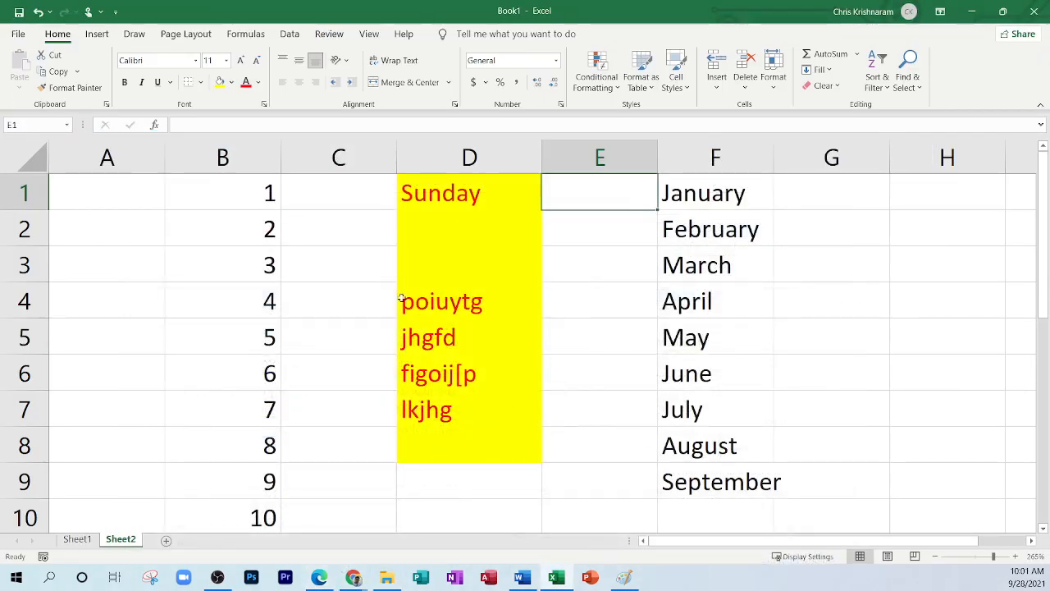
click(93, 192)
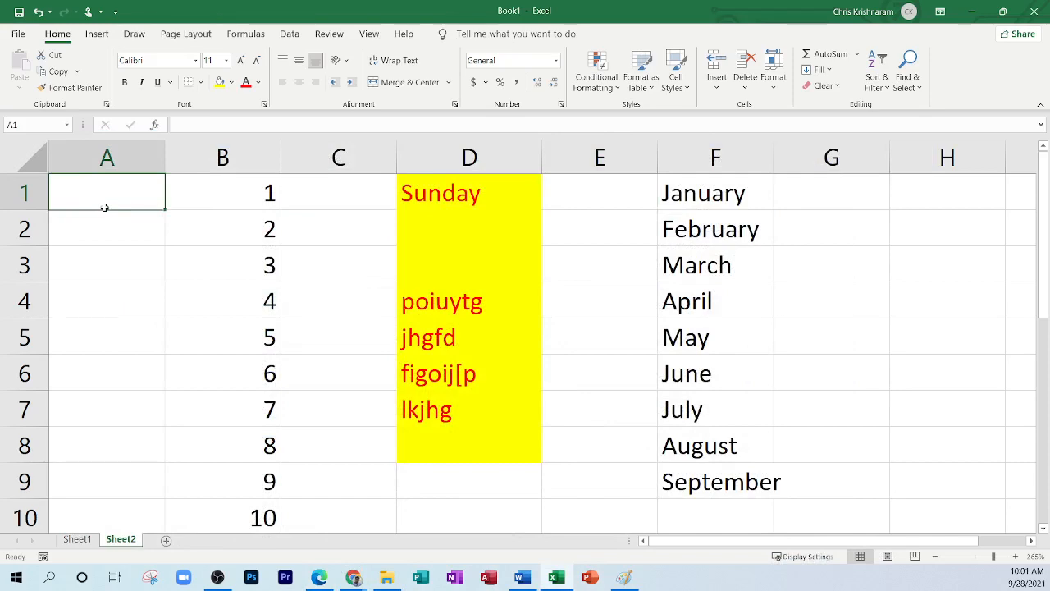
scroll(806, 238, right, 6)
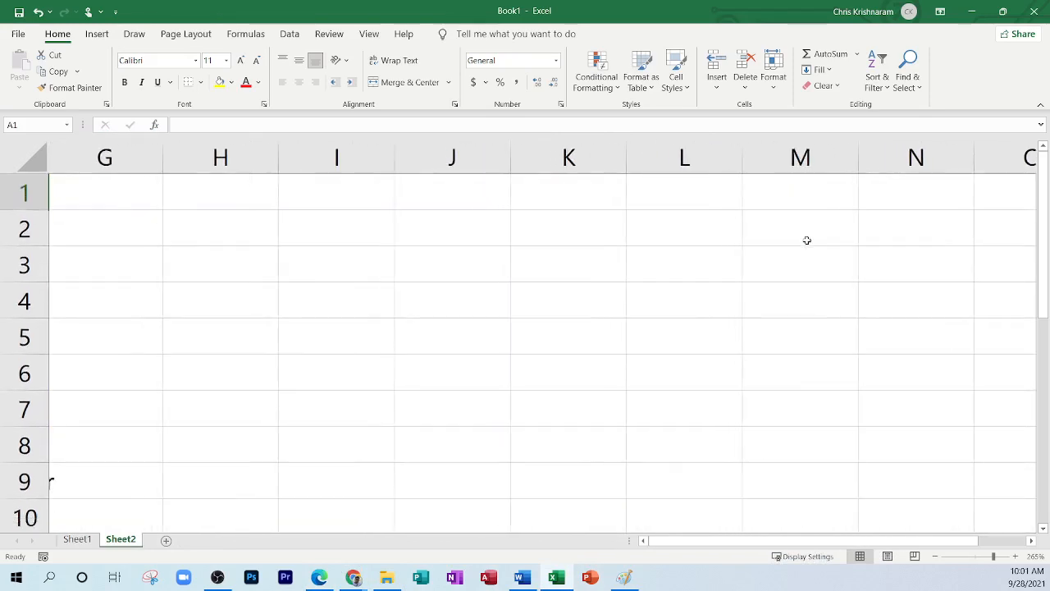
click(458, 160)
click(452, 188)
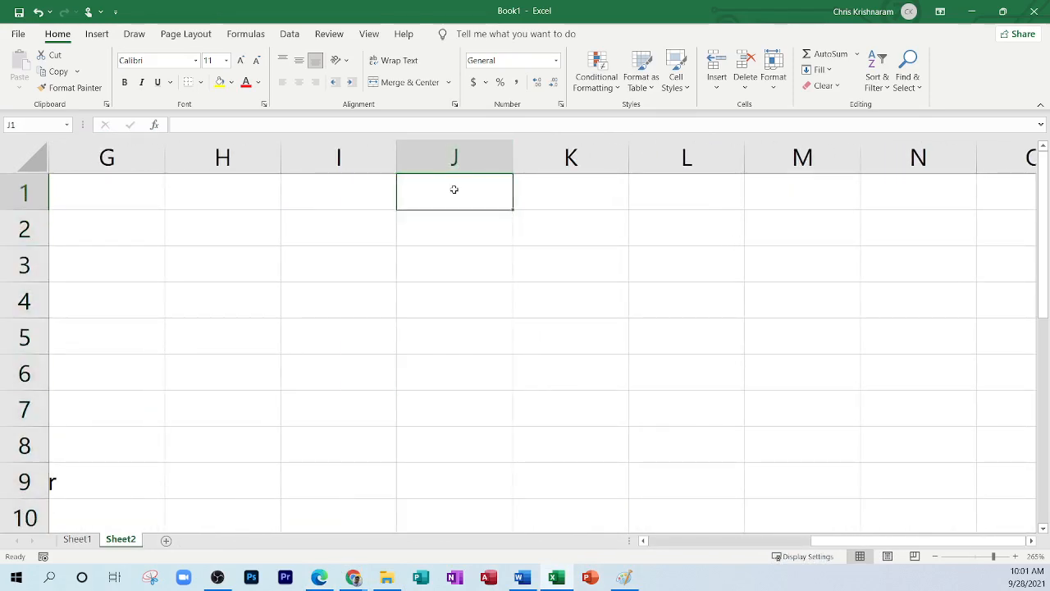
text(=a)
key(BackSpace)
text(A1)
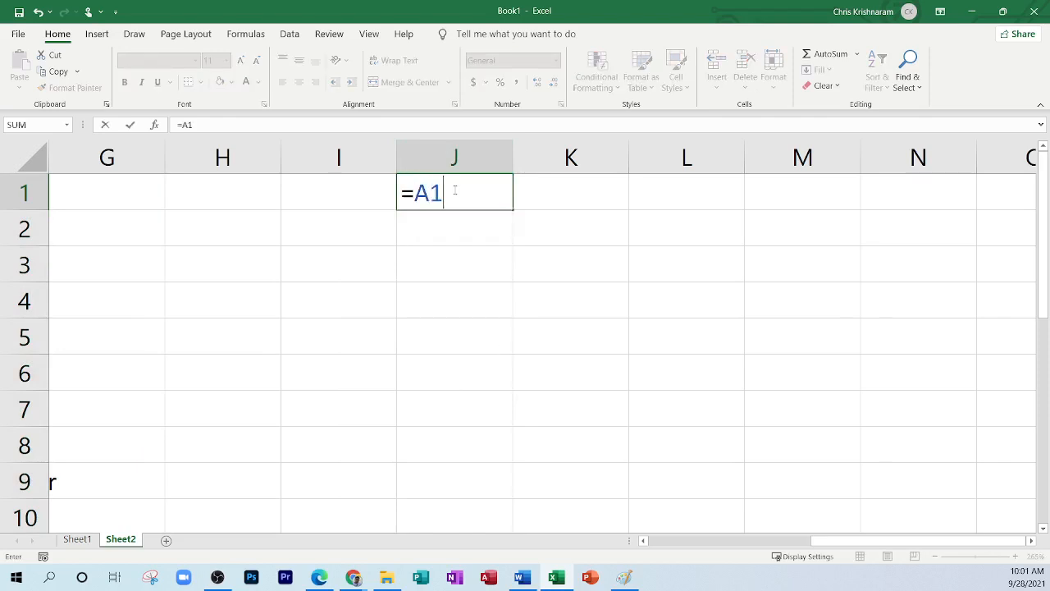
text(+A2)
key(Return)
Step: AutoFill the formula in J1 down to J8
click(453, 190)
drag(512, 210, 523, 459)
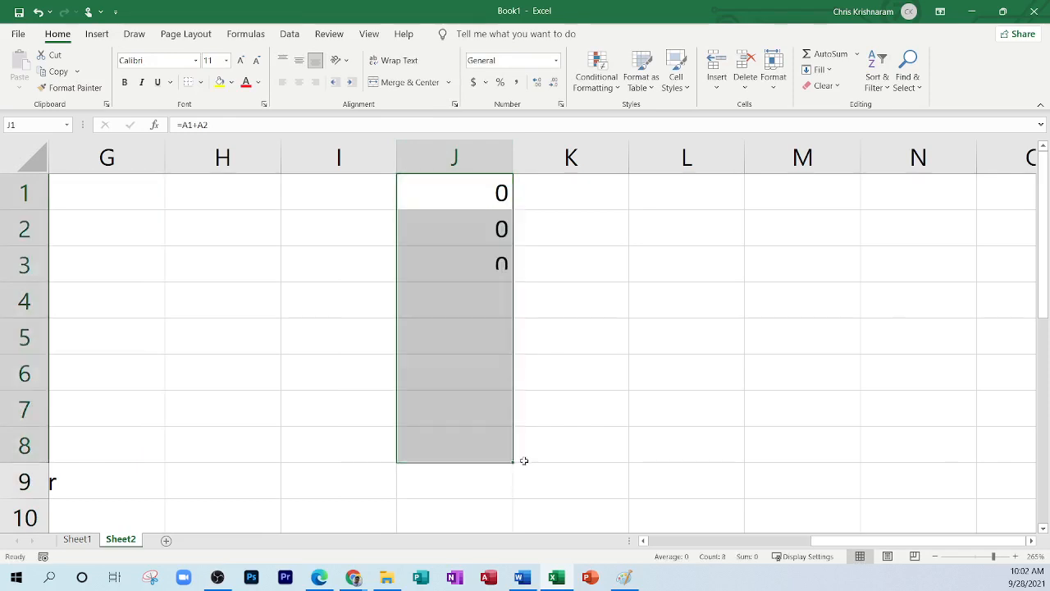
click(576, 335)
Step: Show the sheet's formulas to examine the cell references in J1:J8, and return to showing results
key(ctrl+grave)
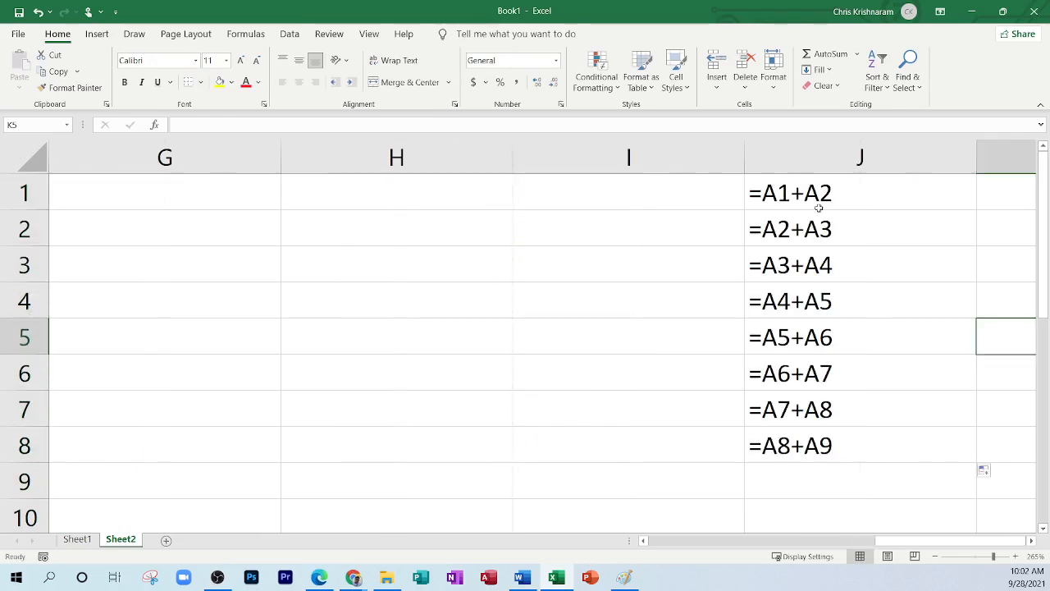
drag(779, 187, 815, 442)
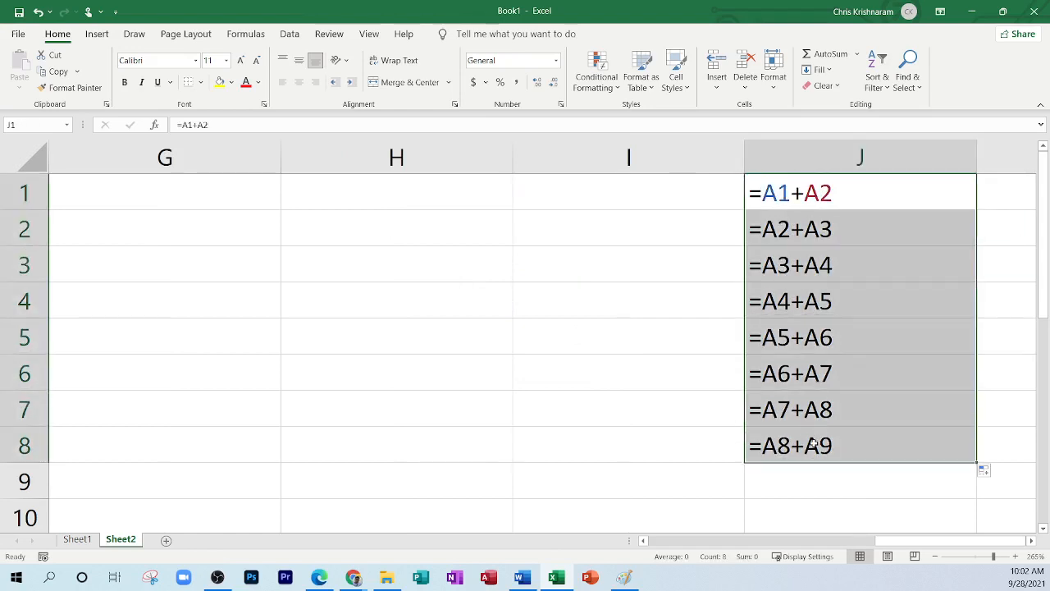
click(856, 238)
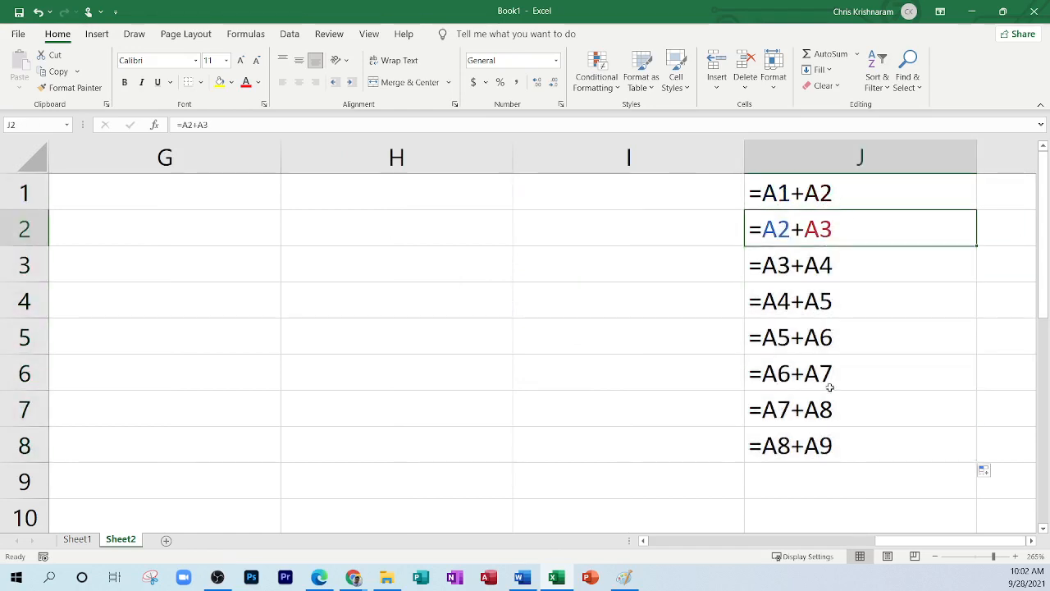
key(ctrl+grave)
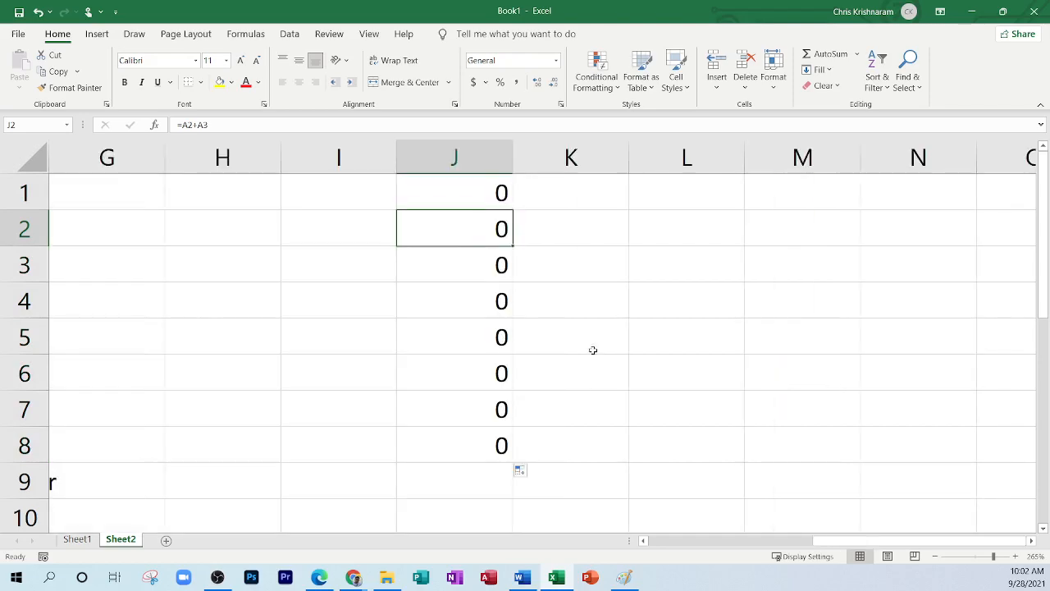
Step: Switch to the PDF notes in Edge, box "adjacent cells" again, and read the paragraph on filling numbers from two cells
click(325, 580)
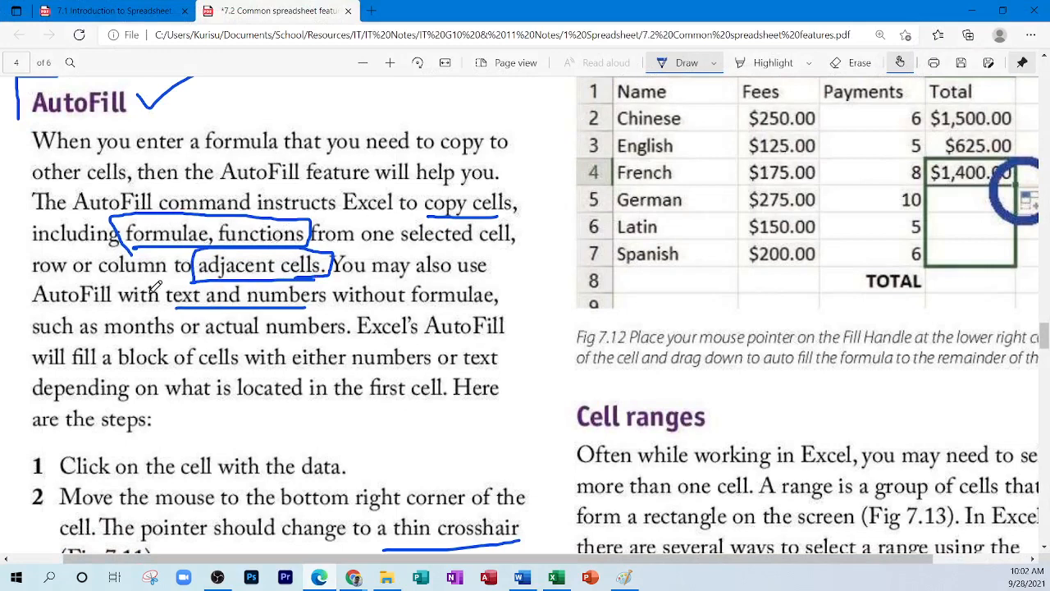
mouse_move(195, 277)
mouse_down()
mouse_move(200, 252)
mouse_move(305, 243)
mouse_move(330, 279)
mouse_move(205, 279)
mouse_up()
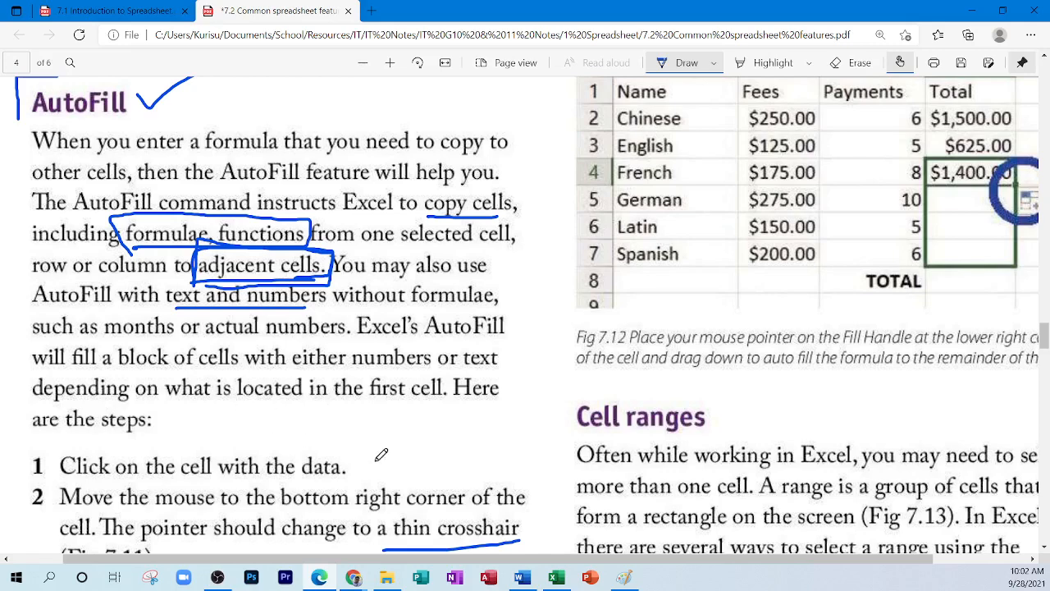
scroll(377, 457, down, 3)
scroll(378, 458, down, 2)
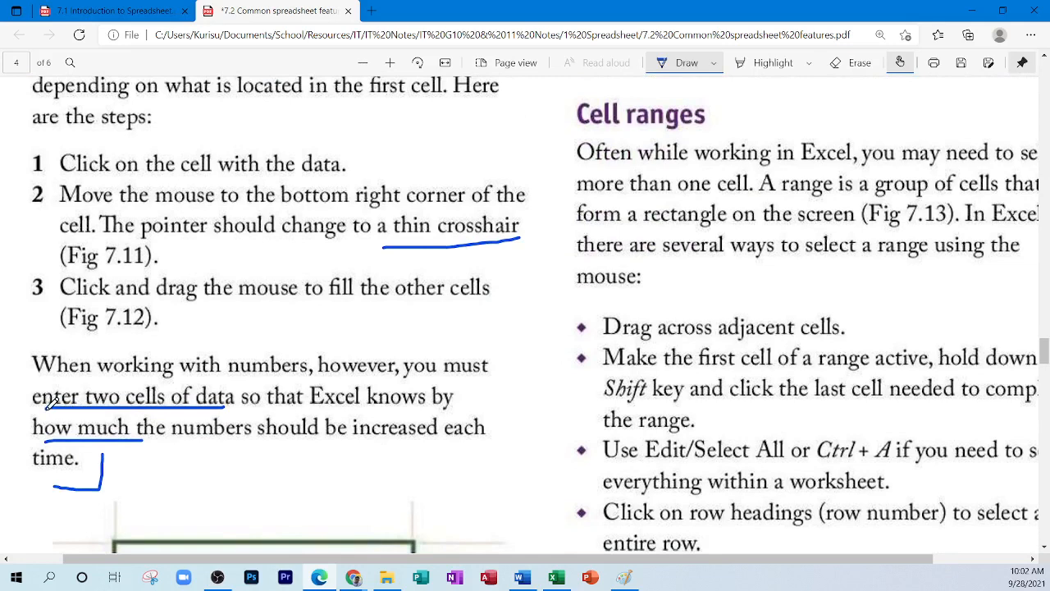
Step: Switch back to Excel and clear the numbers from B1:B10
click(561, 579)
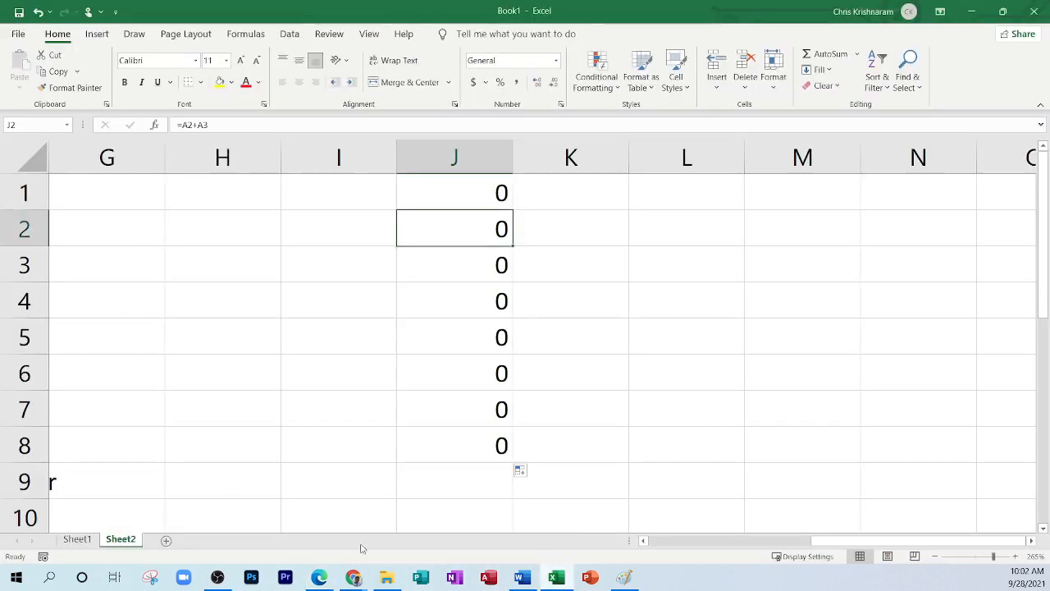
click(695, 541)
click(212, 196)
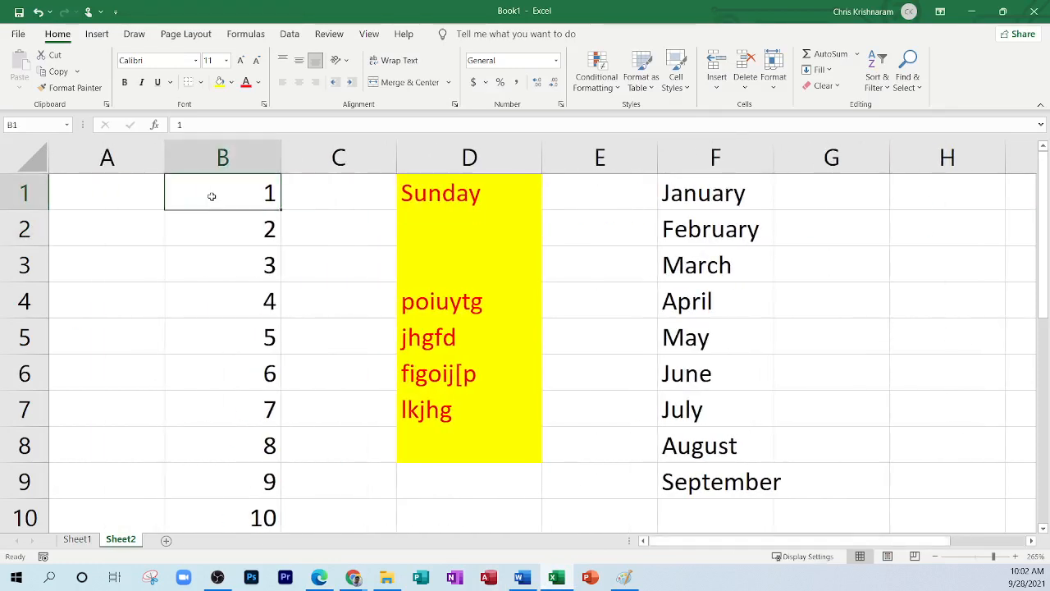
drag(212, 196, 237, 516)
key(Delete)
Step: Enter 1 in B1 and AutoFill it down to B8 as a series using the Fill Series option
click(251, 199)
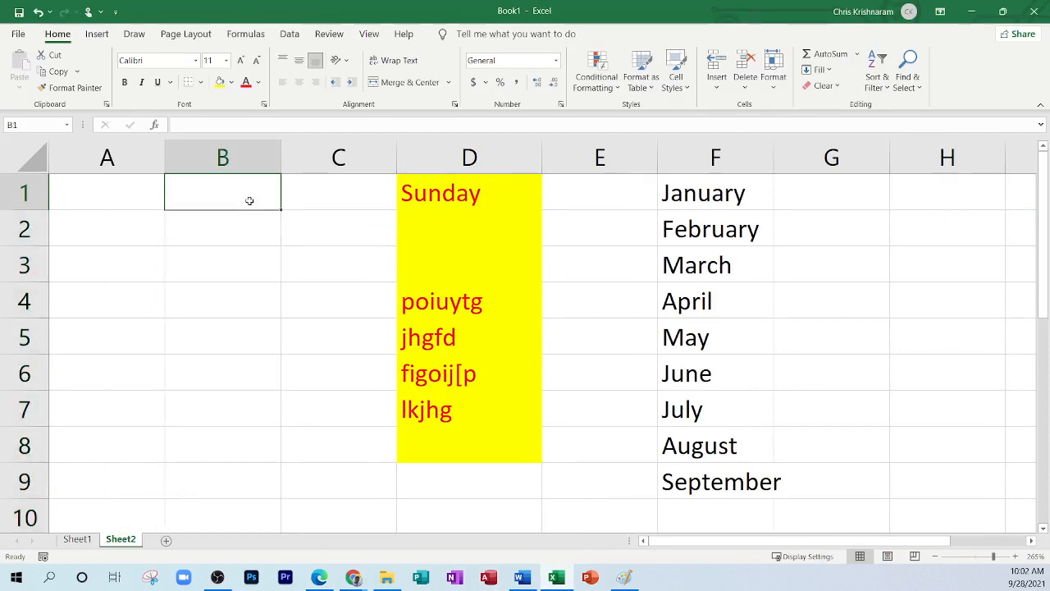
text(`)
key(BackSpace)
text(1)
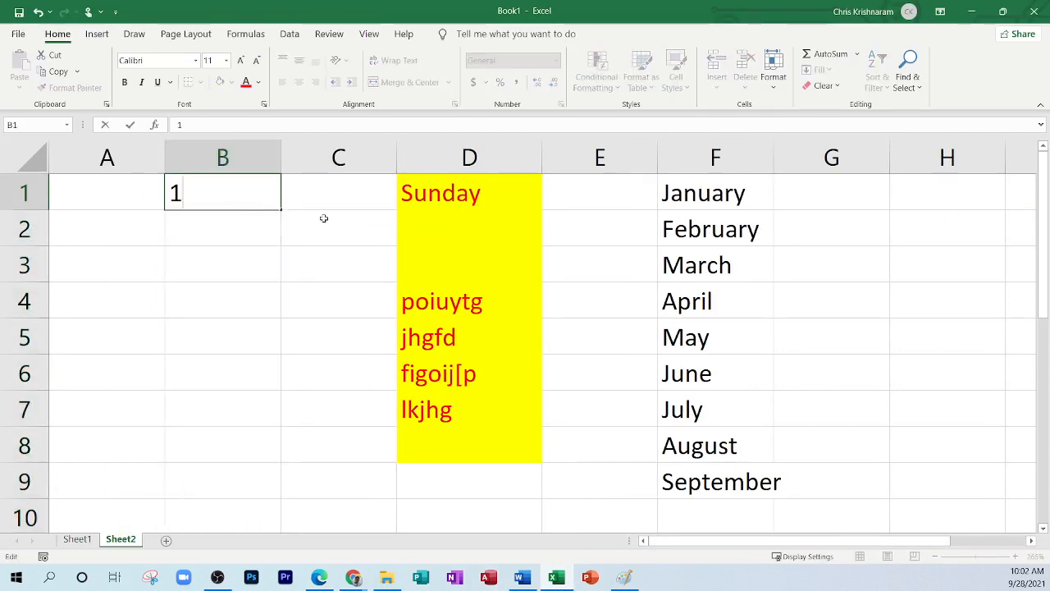
click(228, 193)
drag(278, 212, 272, 453)
click(293, 474)
click(234, 502)
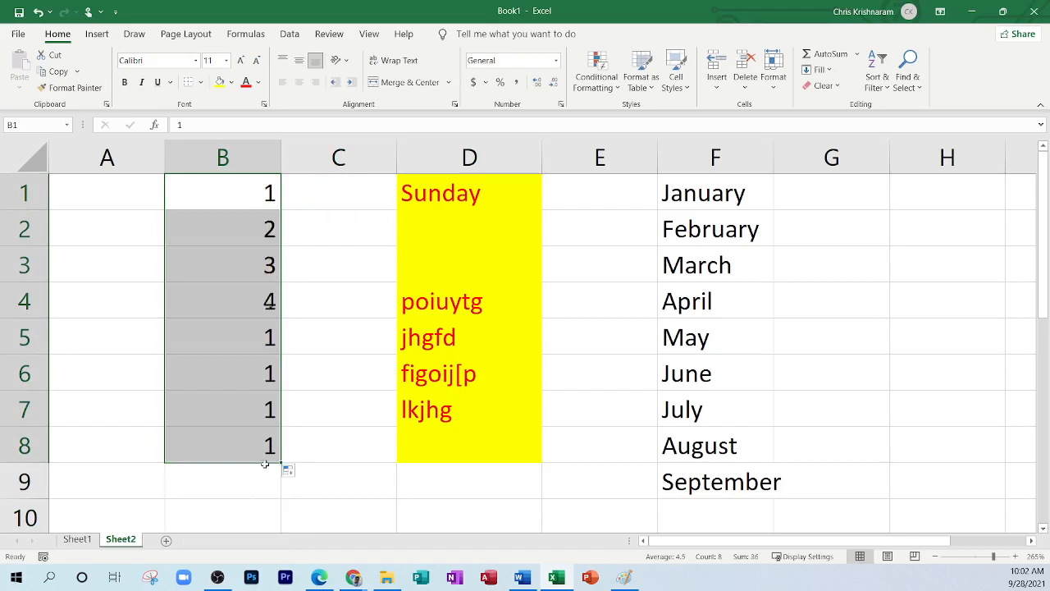
click(317, 274)
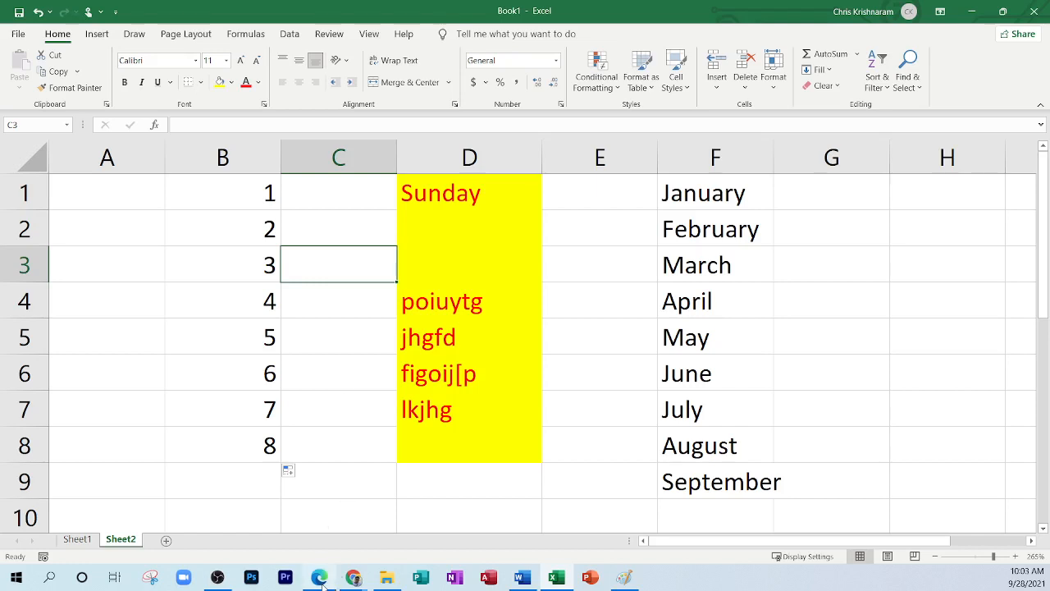
mouse_move(323, 578)
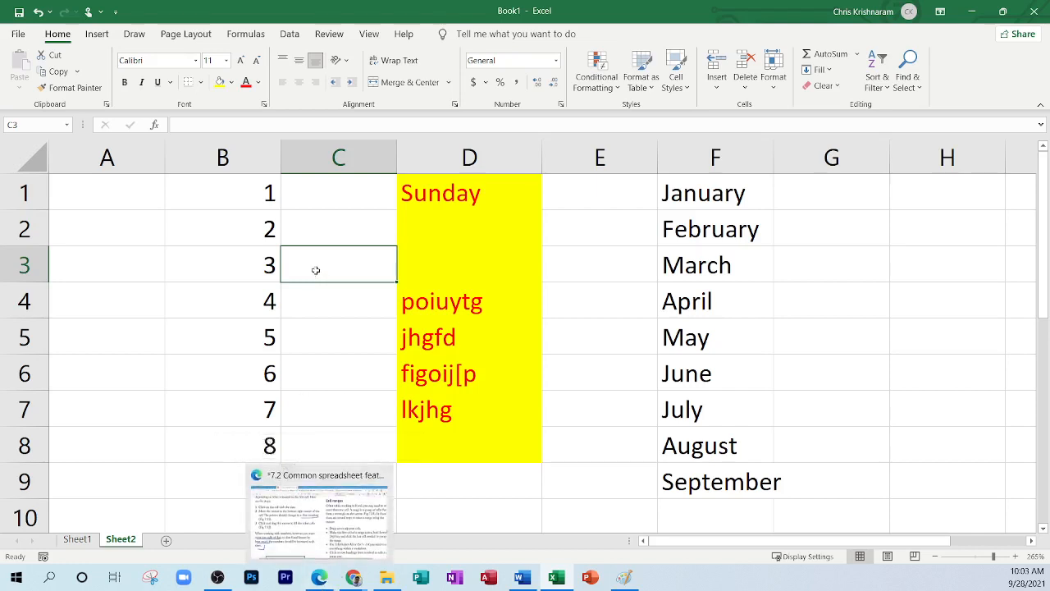
click(289, 236)
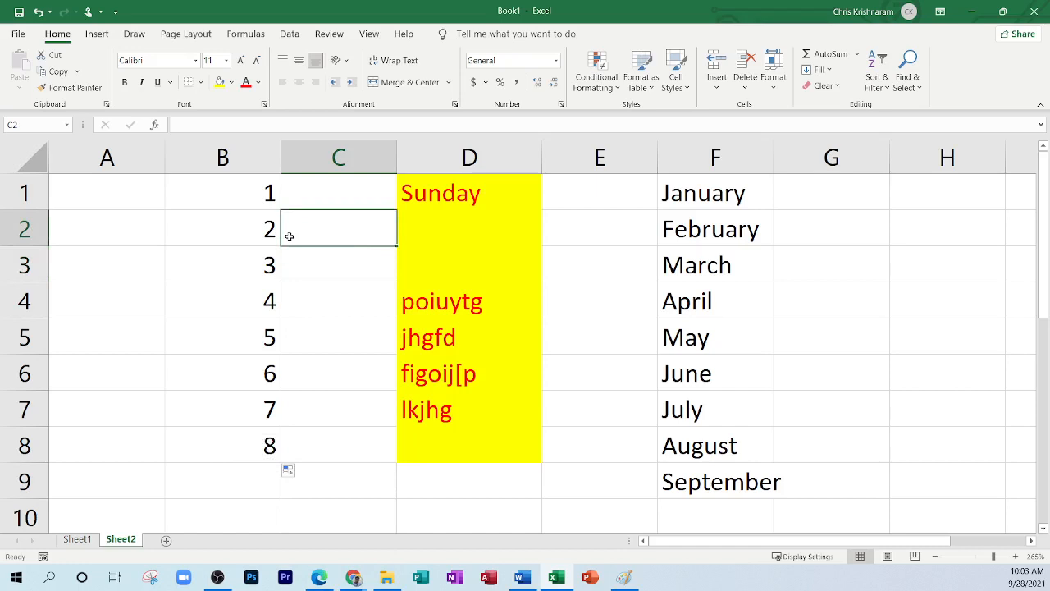
Step: Clear B3:B8, keeping only the first two numbers of the column B series
click(243, 219)
drag(257, 276, 252, 443)
key(Delete)
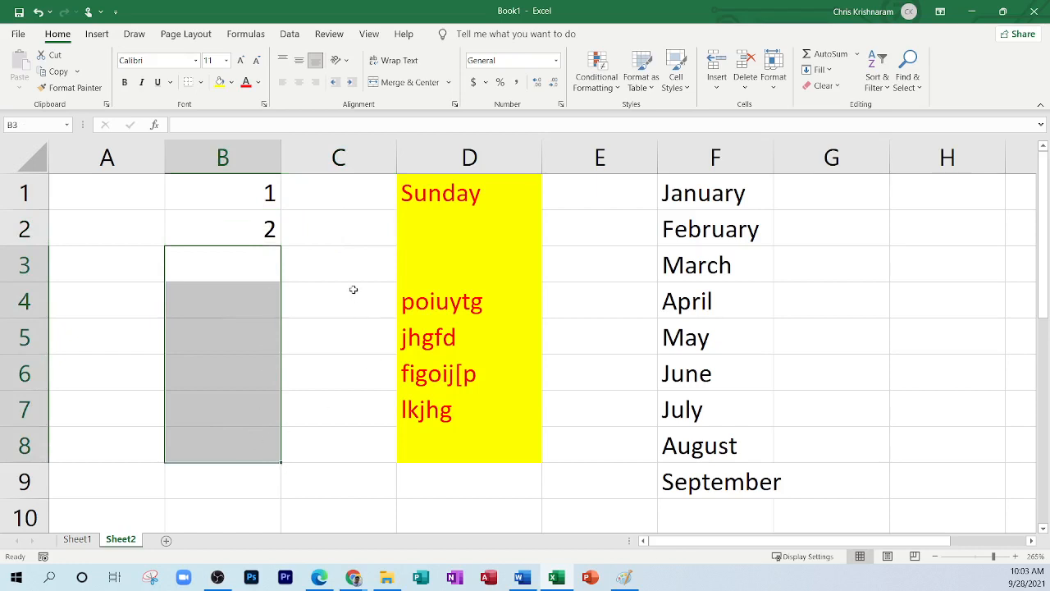
Step: Set B2 to 5 and AutoFill the pair B1:B2 down to B8
click(352, 289)
click(257, 230)
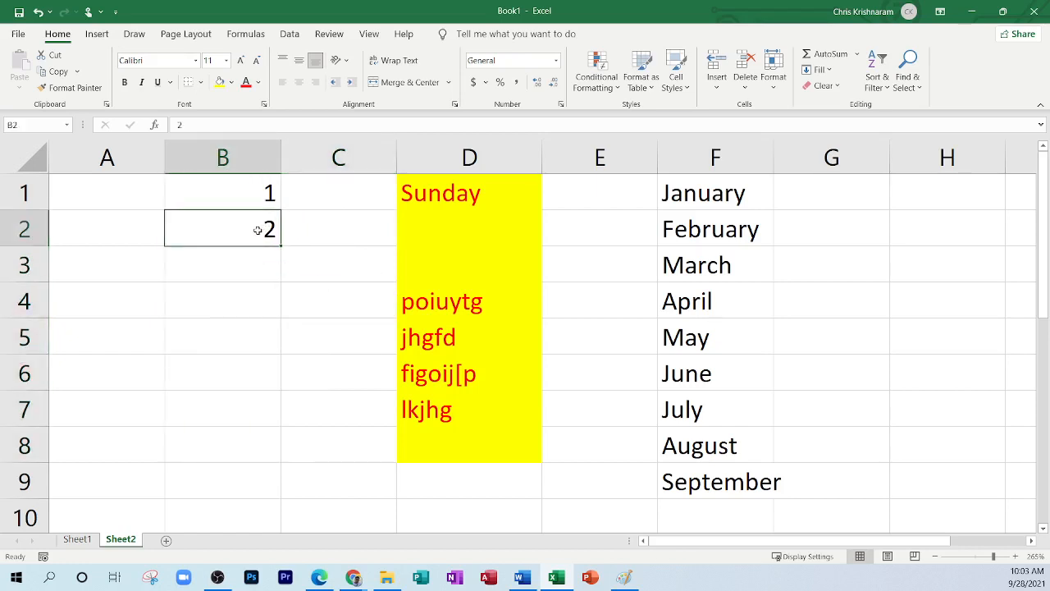
text(5)
key(Return)
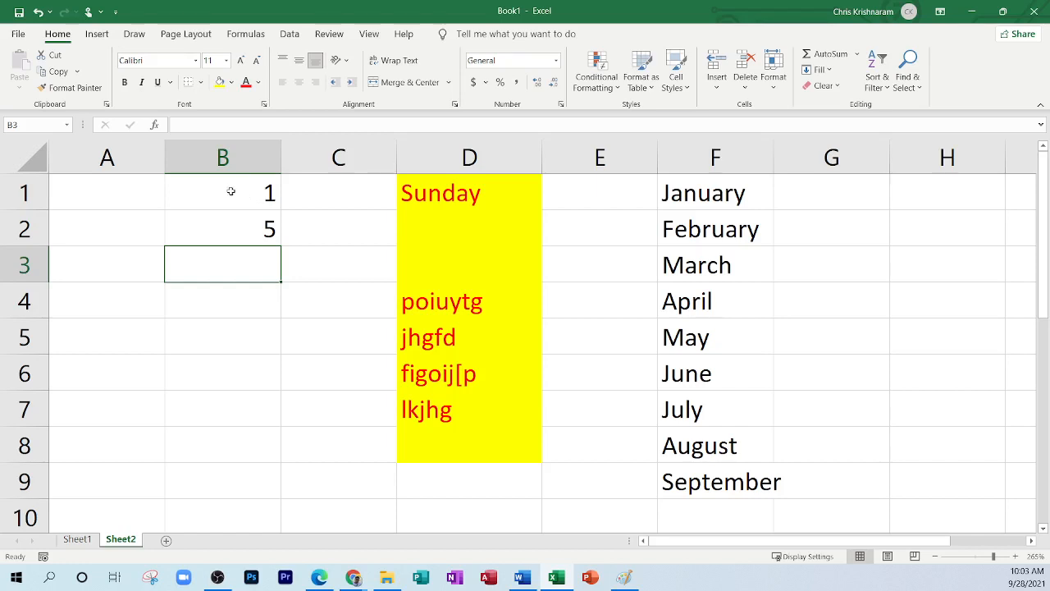
drag(228, 188, 239, 227)
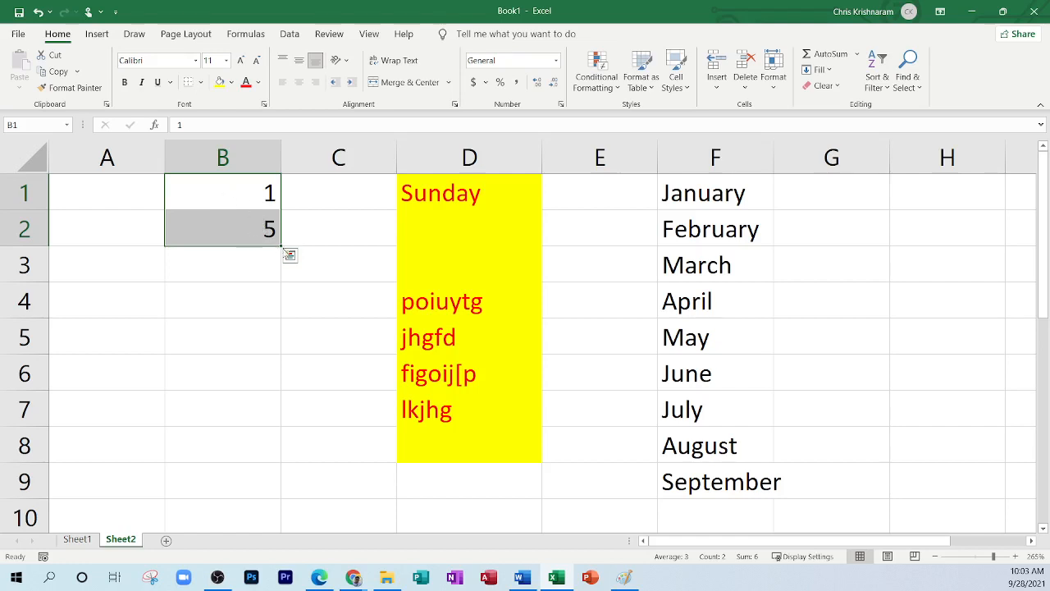
drag(281, 246, 266, 468)
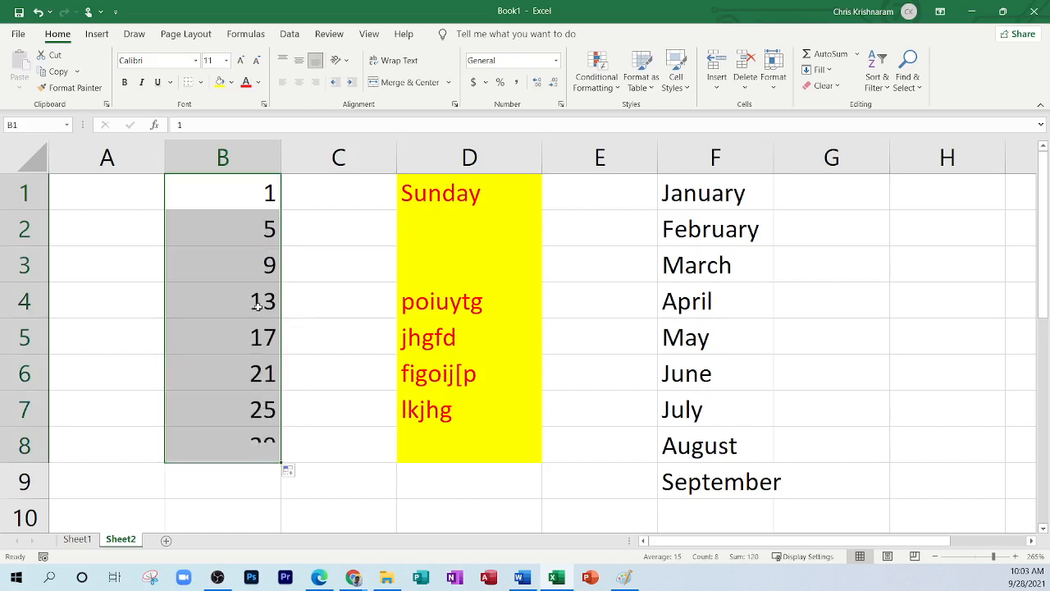
click(269, 256)
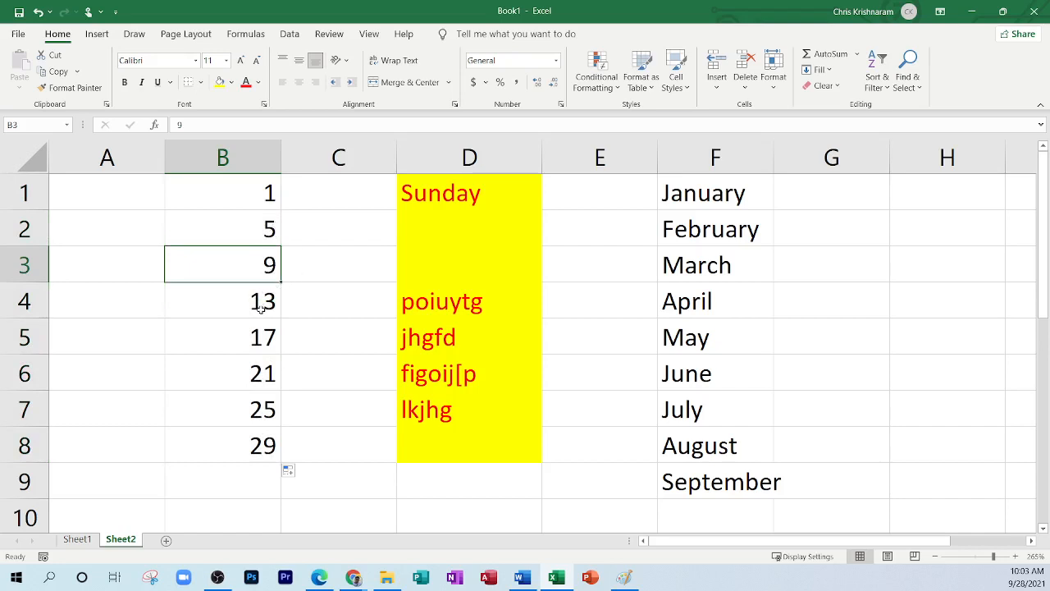
Step: Set the starting pair of the column B series to 0 in B1 and 10 in B2
click(257, 239)
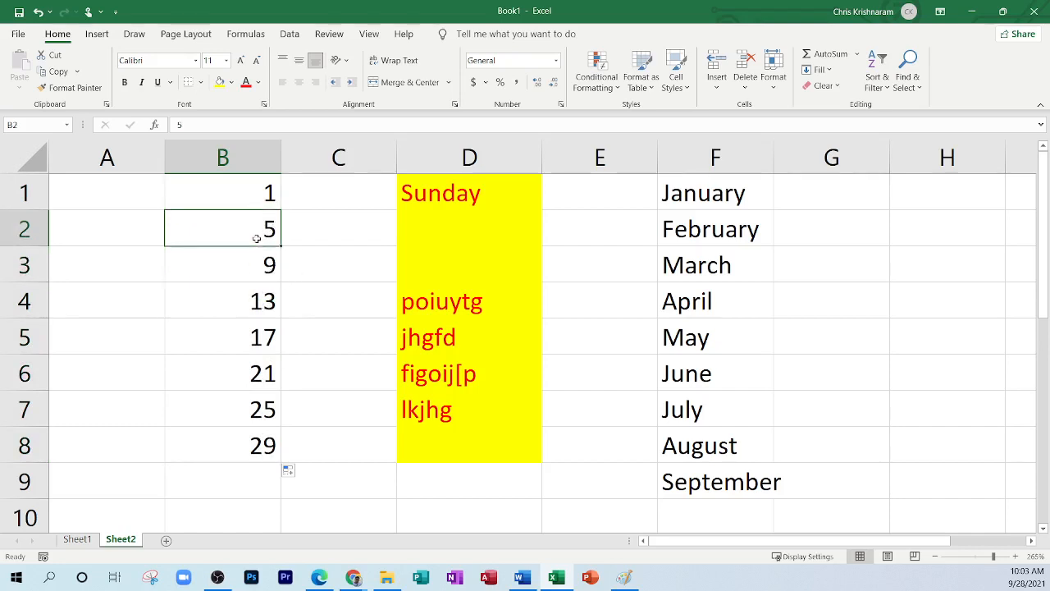
text(10)
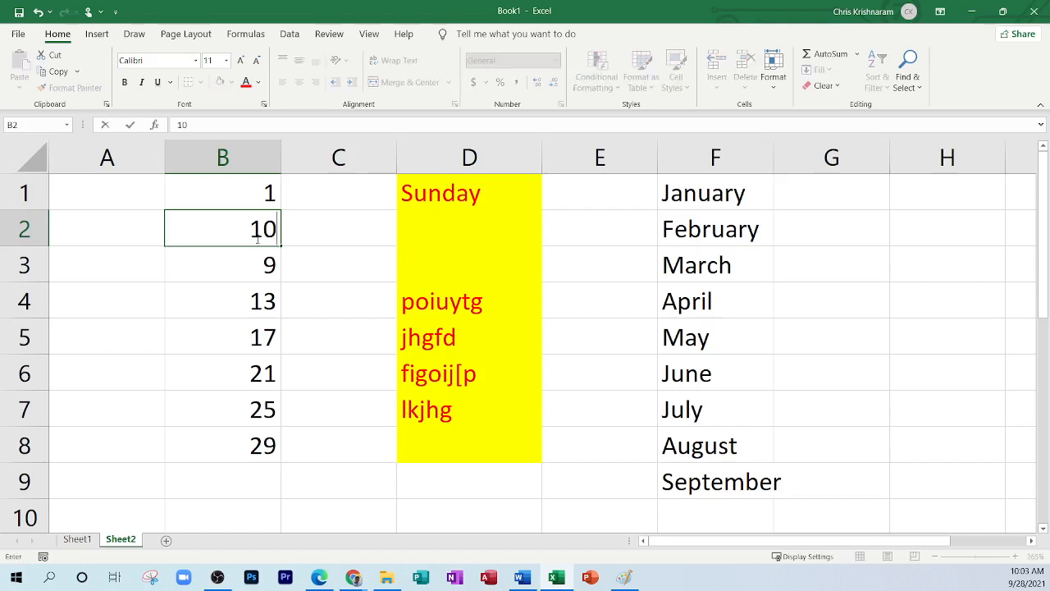
key(Up)
text(0)
key(Return)
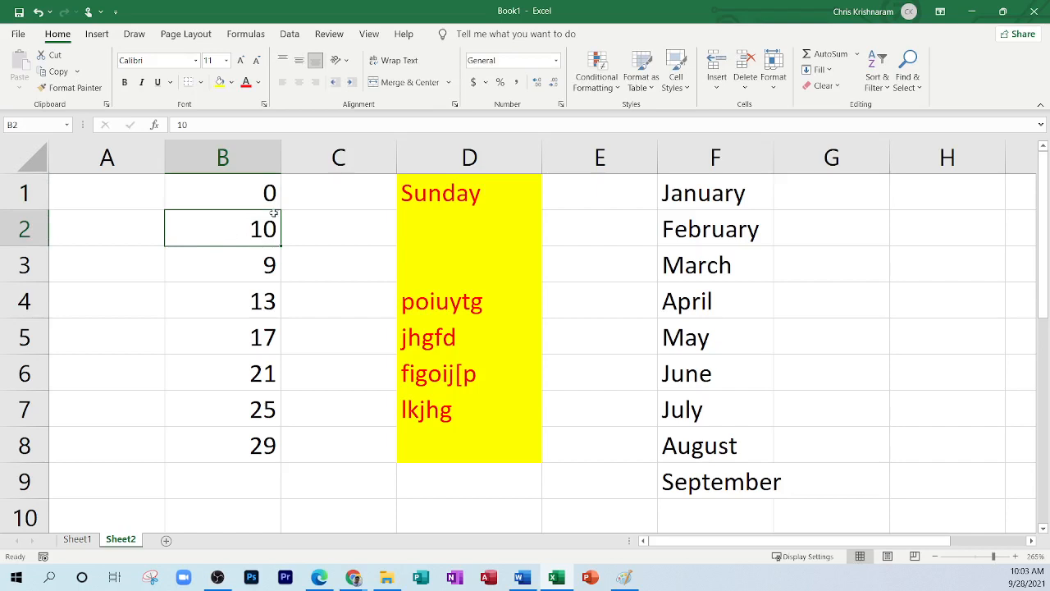
Step: AutoFill the pair B1:B2 down to B9
drag(244, 186, 281, 497)
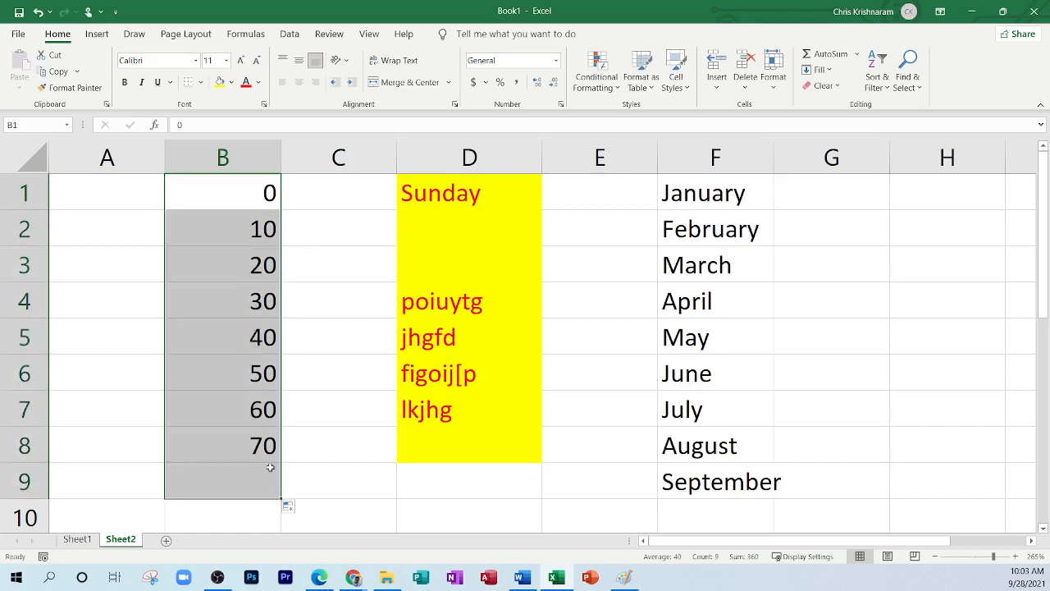
click(306, 366)
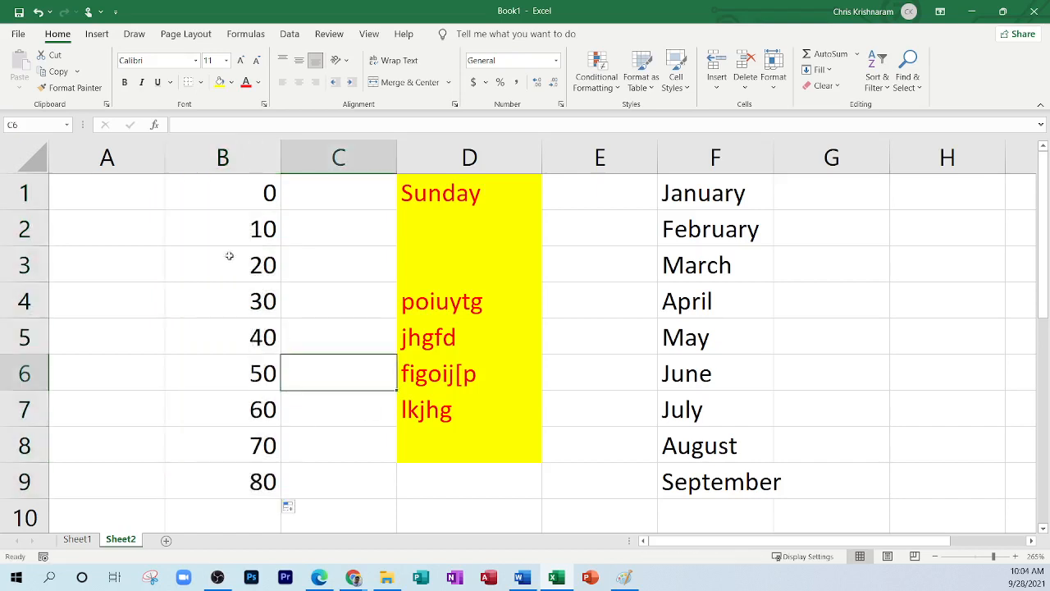
Step: Set B2 to 20, then AutoFill the pair B1:B2 down to B9 using the Copy Cells option
click(251, 229)
text(20)
key(Return)
drag(237, 198, 289, 492)
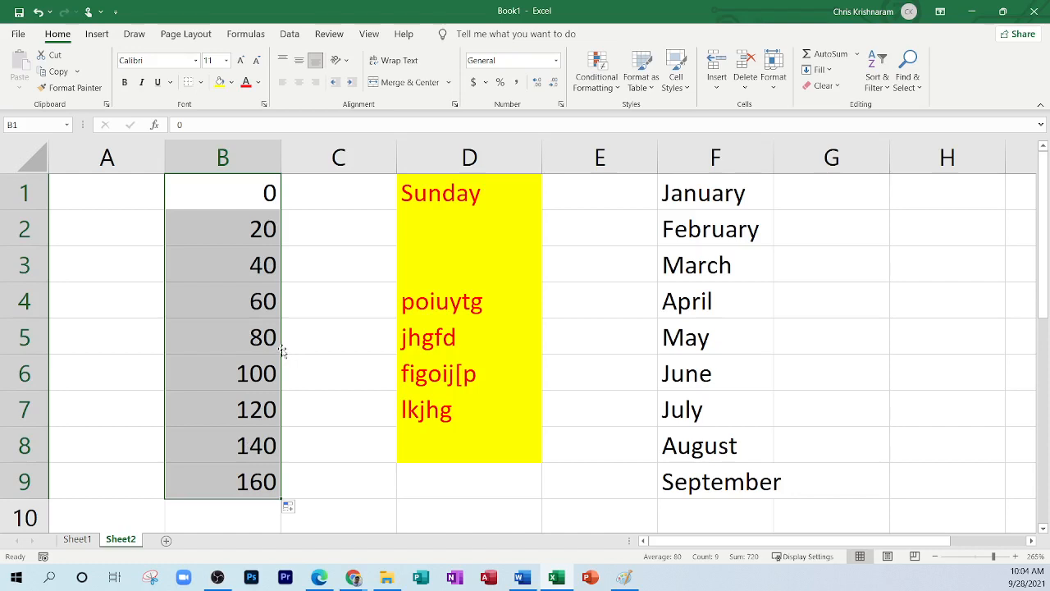
click(287, 509)
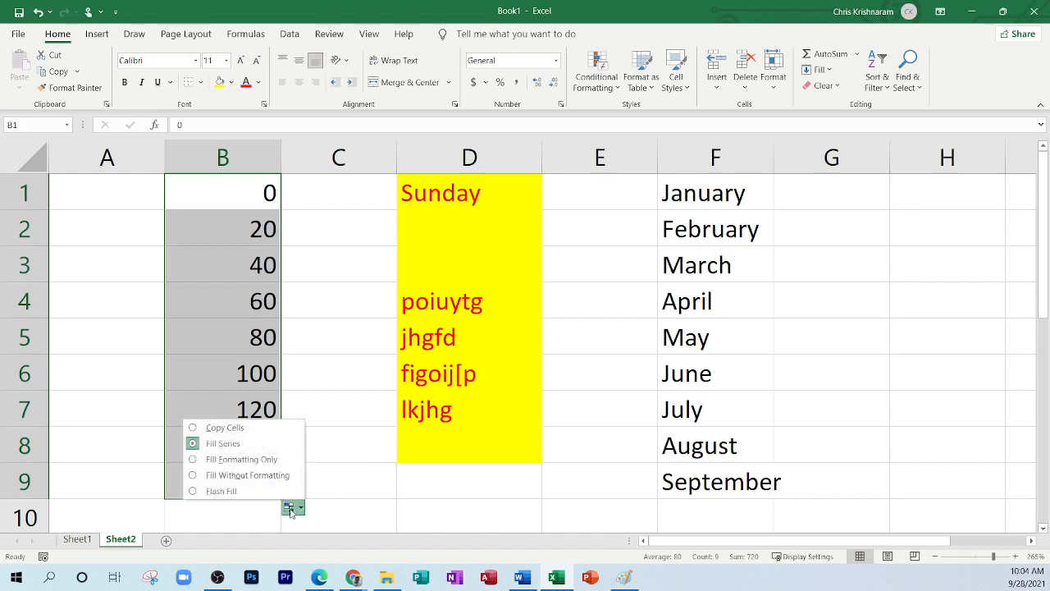
click(217, 427)
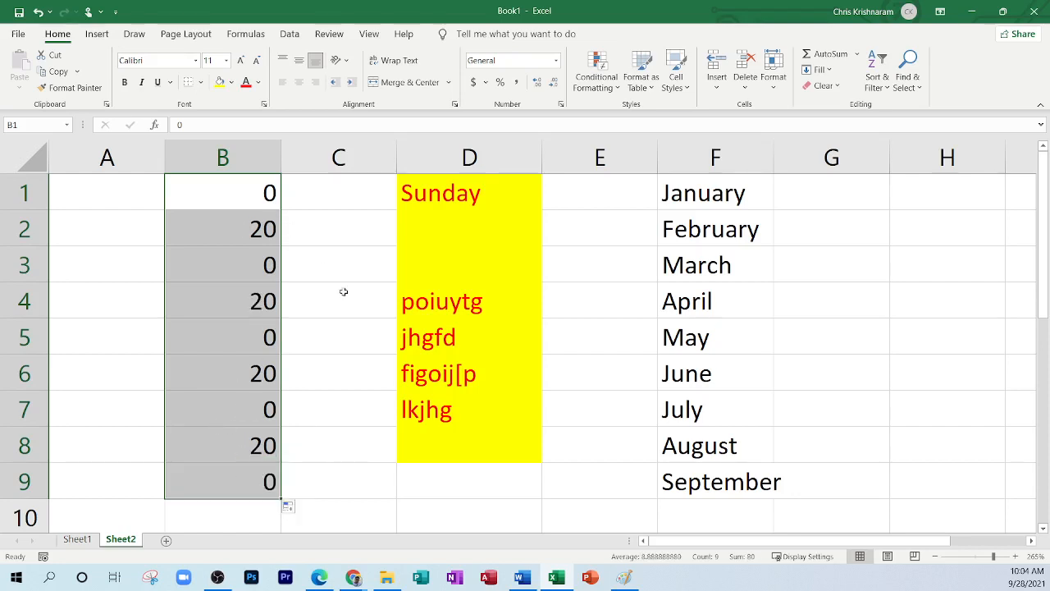
Step: Clear all the numbers in B1:B9
click(208, 192)
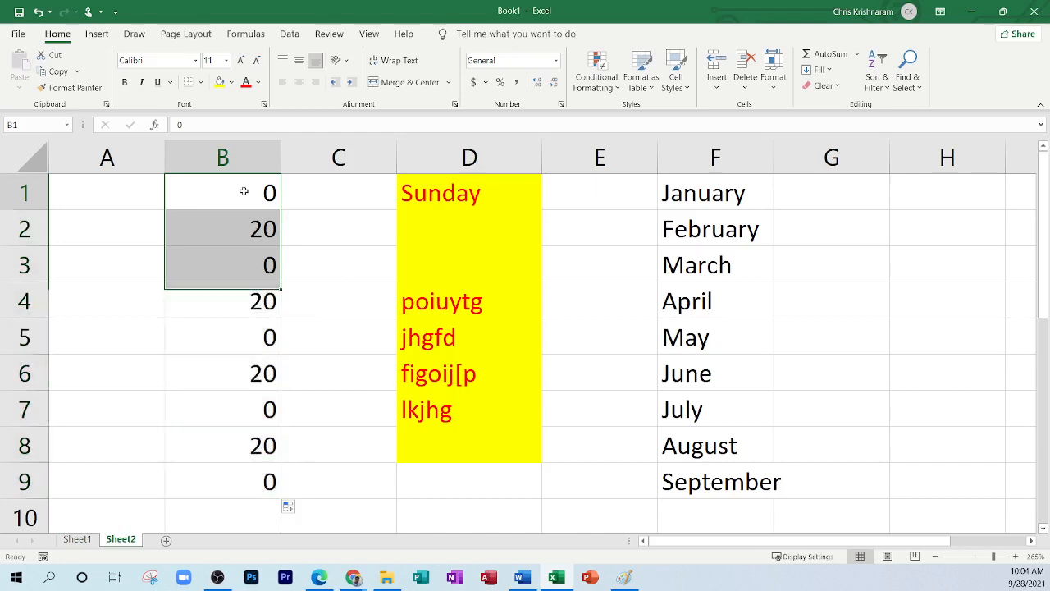
drag(244, 197, 257, 489)
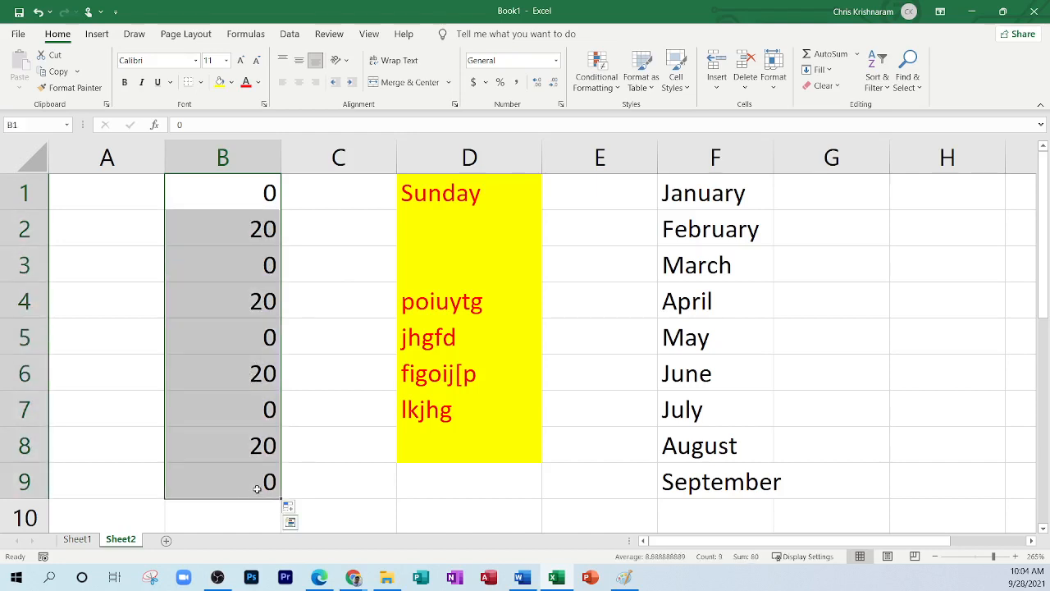
key(Delete)
key(Up)
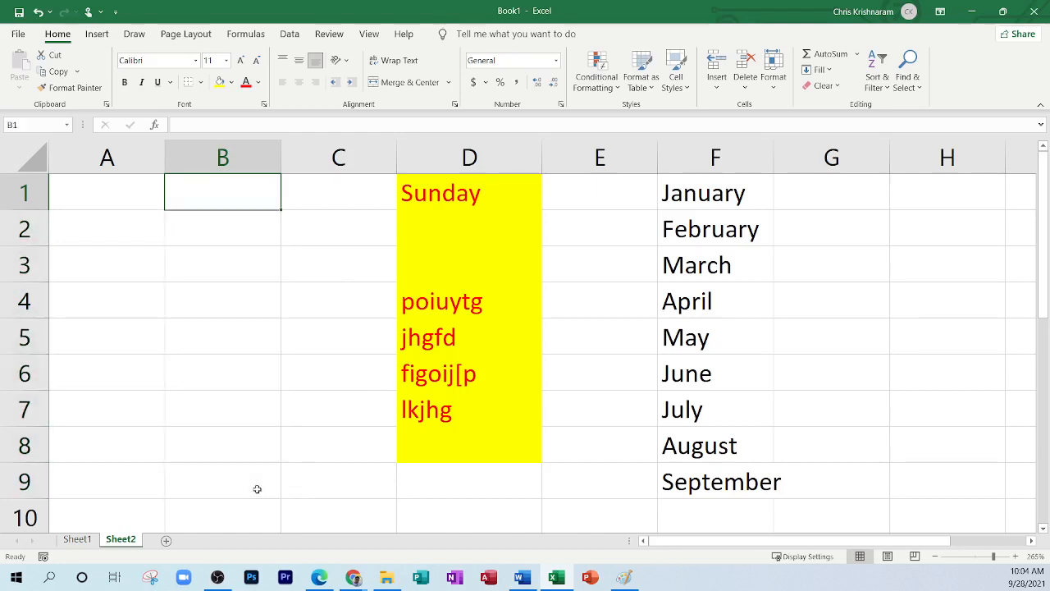
Step: Enter the numbers 1, 5, 10 and 15 in cells B1 to B4
text(1)
key(Return)
text(5)
key(Return)
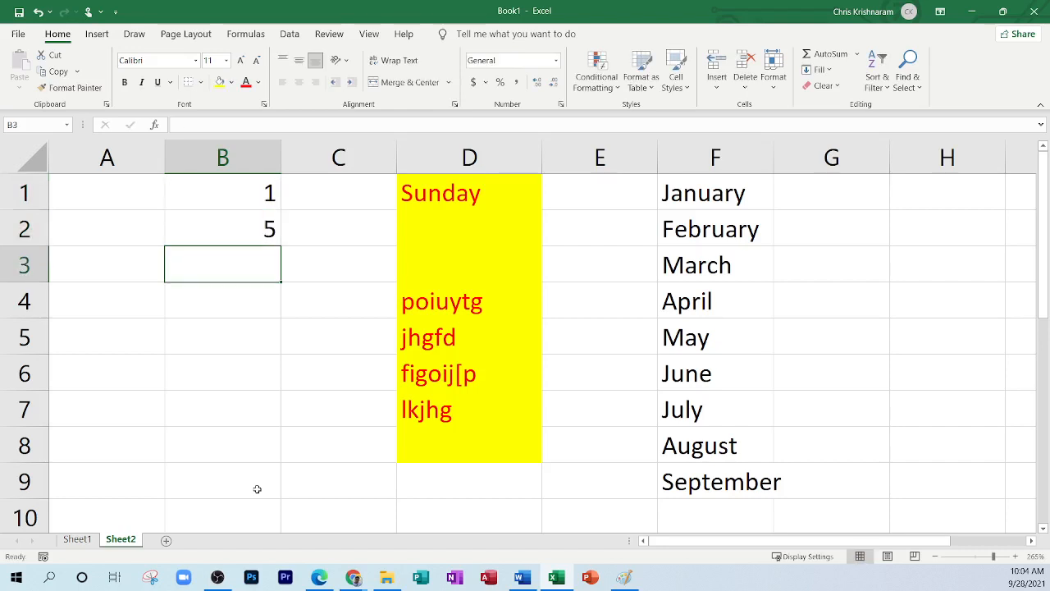
text(10)
key(Return)
text(15)
key(Return)
Step: AutoFill the four numbers in B1:B4 down to B15
drag(259, 198, 271, 307)
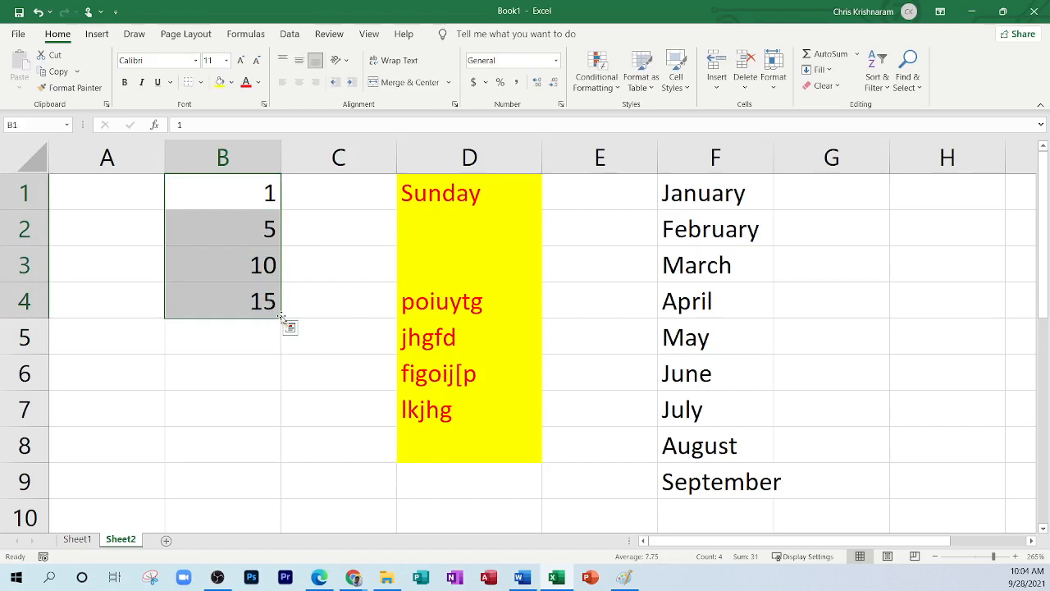
drag(281, 318, 268, 511)
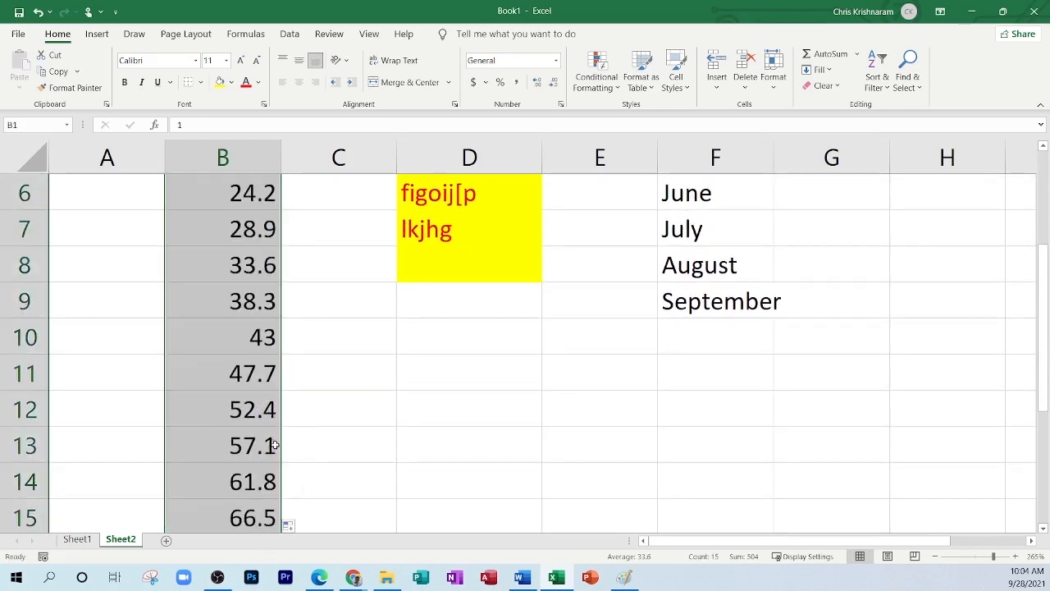
scroll(274, 436, up, 2)
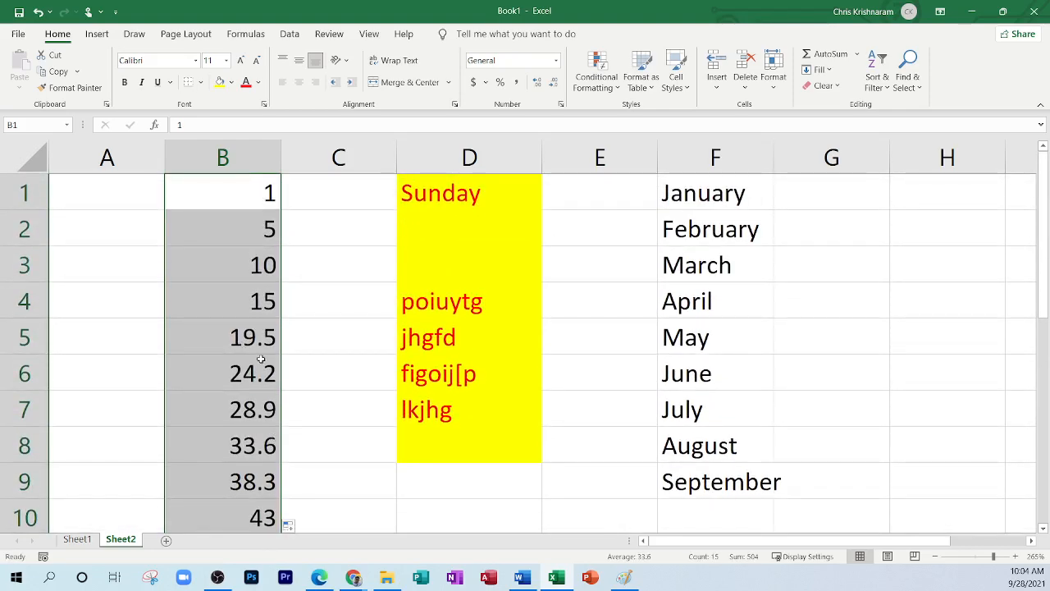
scroll(265, 359, down, 1)
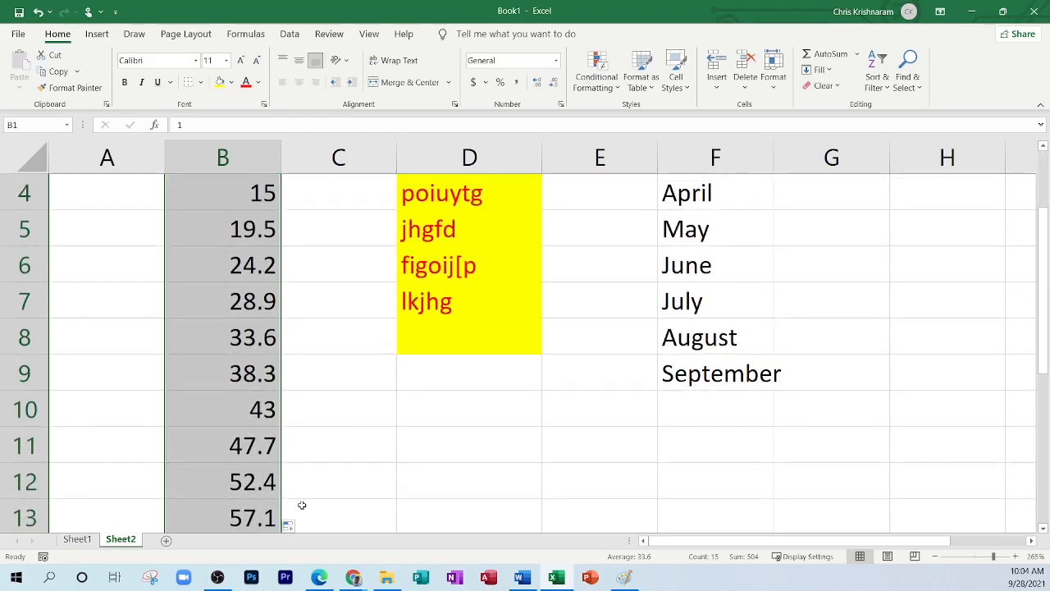
Step: Change the column B fill to Copy Cells so the four starting numbers repeat down to B15
scroll(302, 506, down, 1)
click(293, 507)
click(236, 430)
scroll(325, 431, up, 2)
scroll(331, 419, down, 1)
click(329, 410)
Step: Select each block of four numbers down column B in turn to examine the repeating pattern
scroll(254, 351, up, 1)
drag(255, 193, 267, 308)
drag(257, 345, 254, 444)
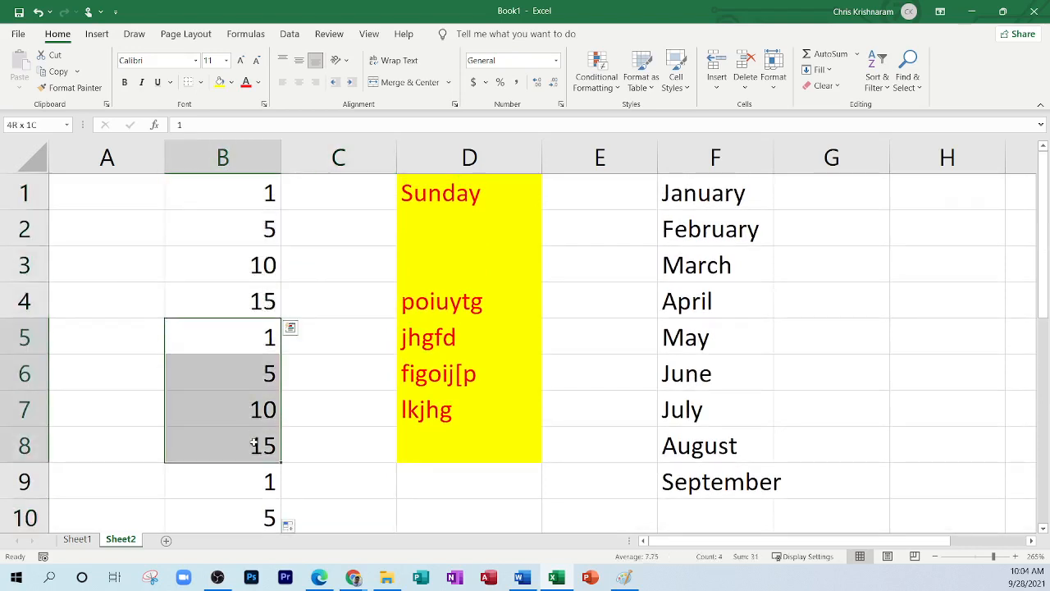
scroll(251, 283, down, 2)
drag(251, 274, 254, 480)
scroll(394, 391, up, 2)
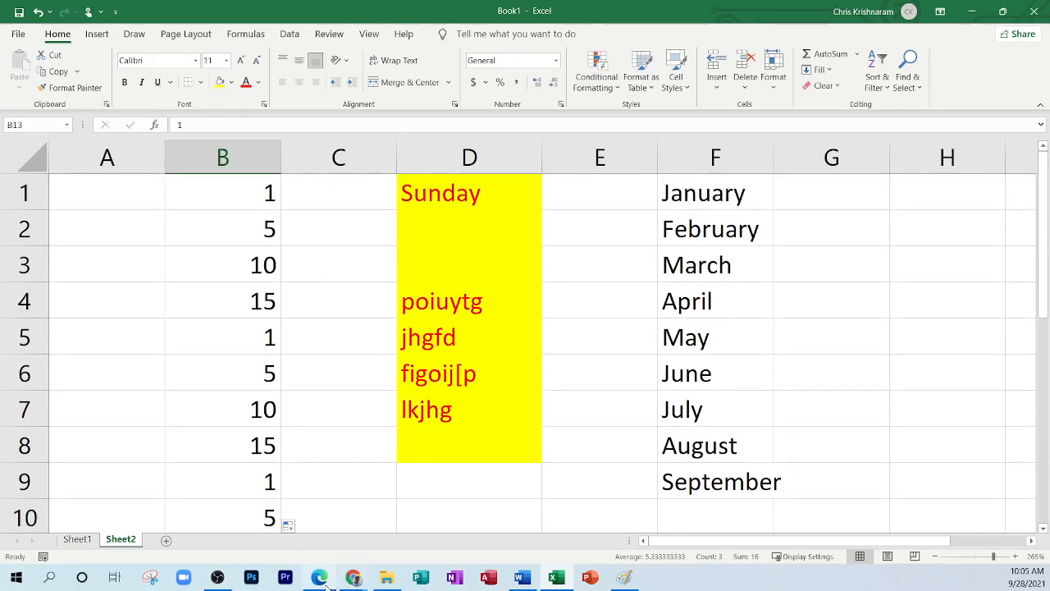
Step: Switch to the spreadsheet features PDF in Microsoft Edge and review its AutoFill, functions and formulae sections
mouse_move(326, 583)
click(320, 505)
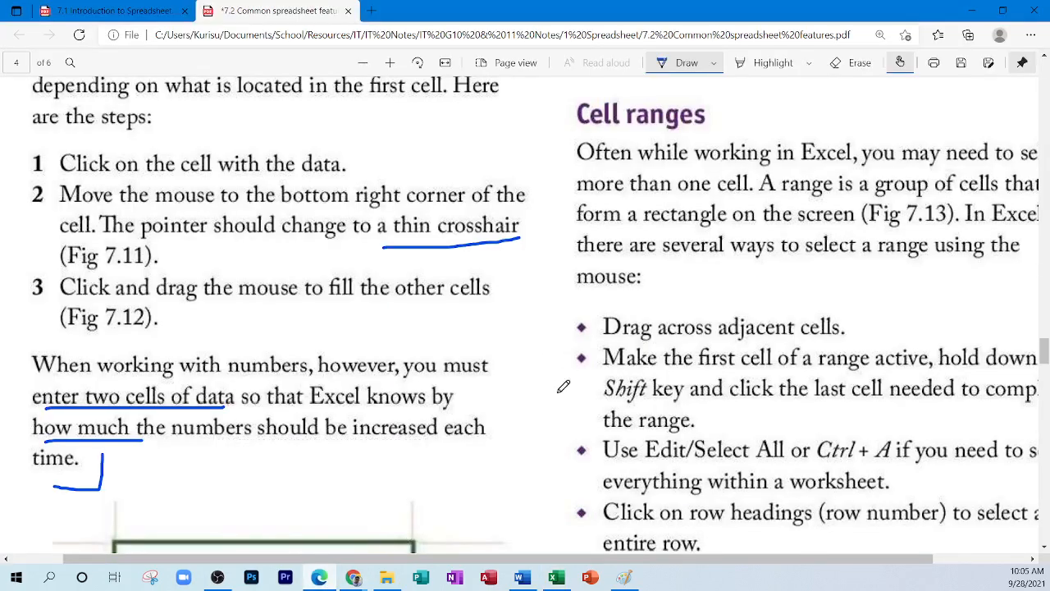
ctrl+scroll(585, 378, down, 2)
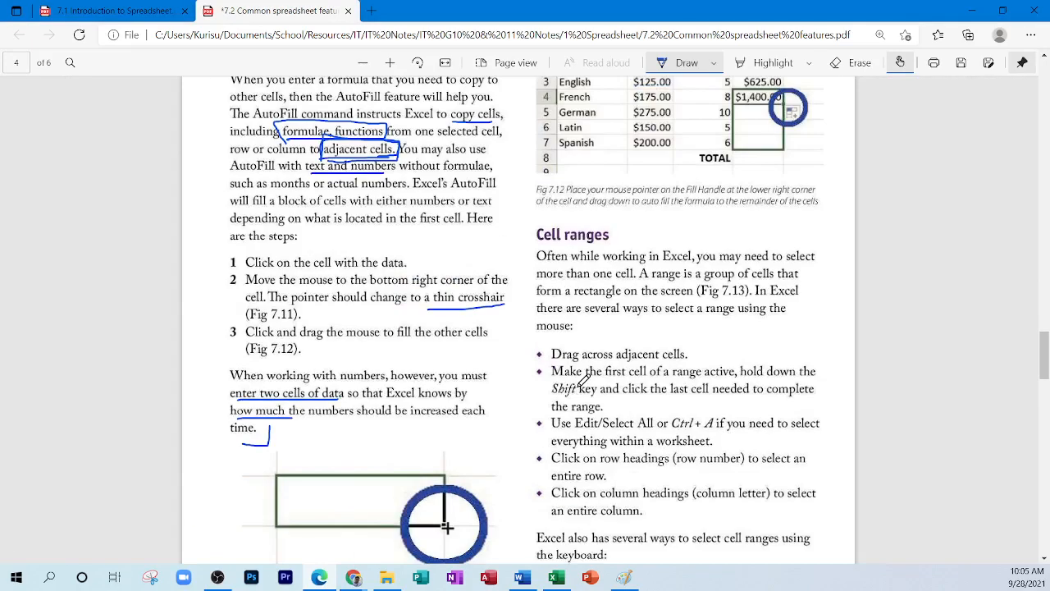
scroll(584, 378, up, 8)
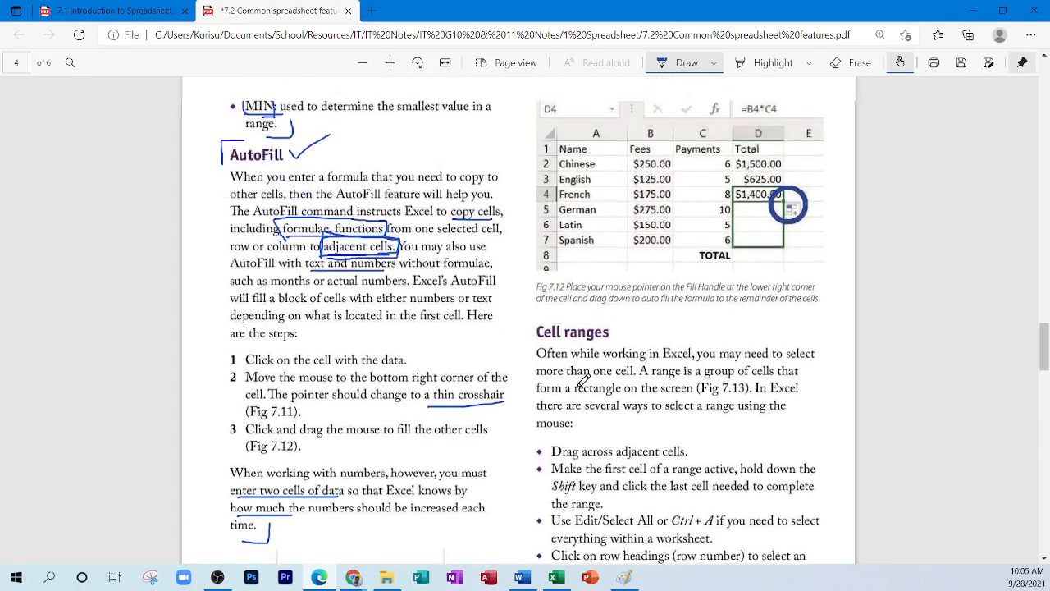
scroll(583, 380, down, 6)
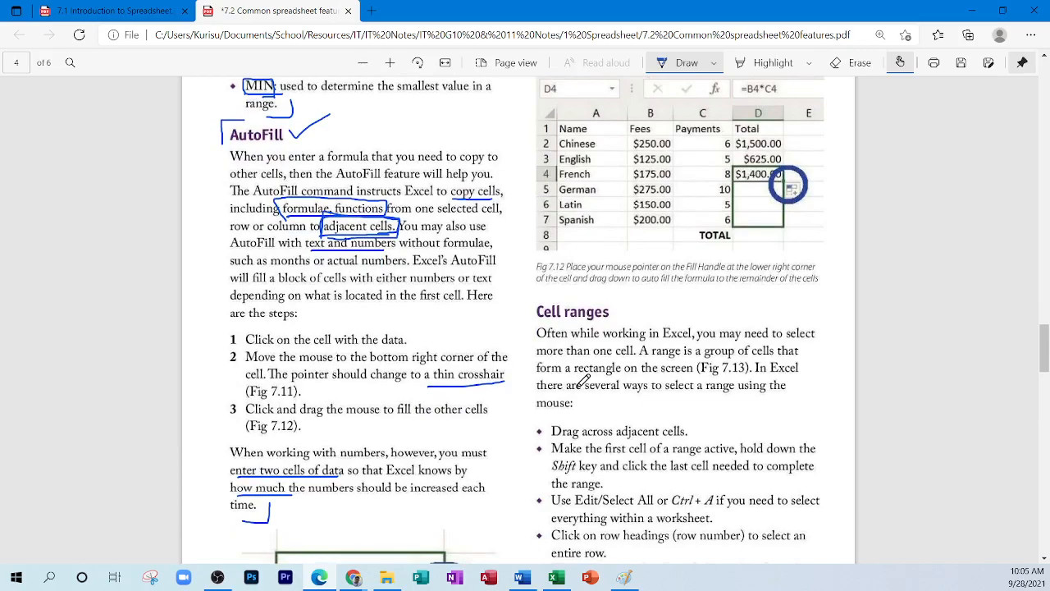
scroll(590, 338, up, 12)
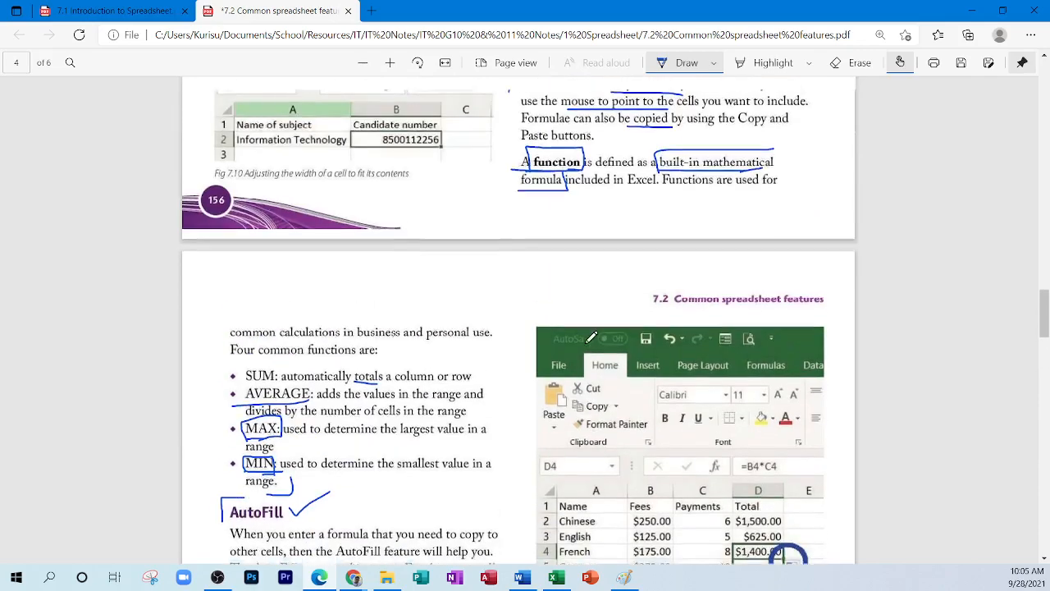
scroll(589, 339, up, 3)
scroll(590, 338, down, 3)
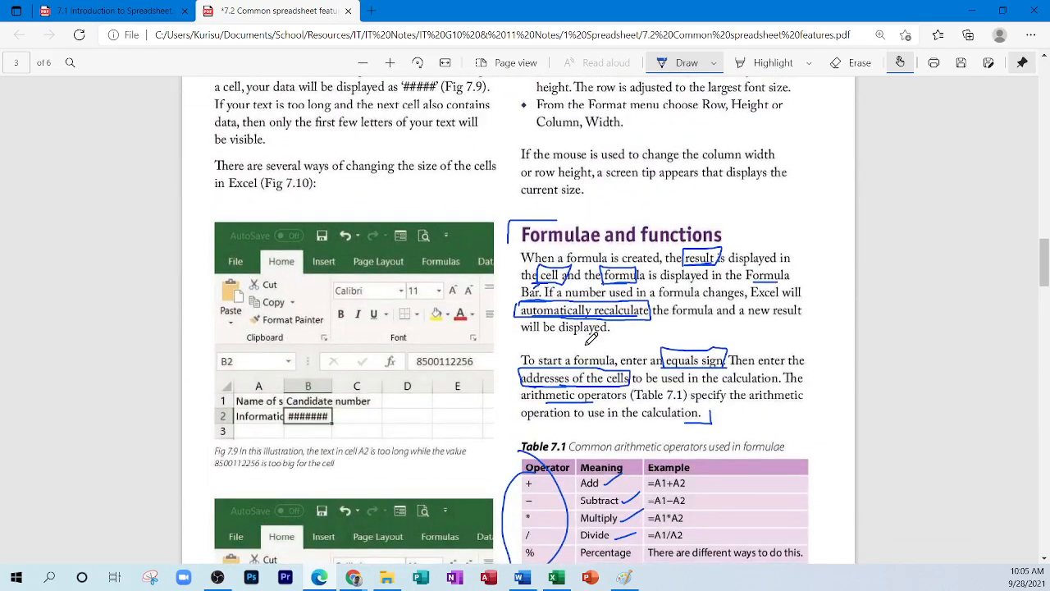
scroll(590, 339, down, 3)
scroll(591, 339, up, 1)
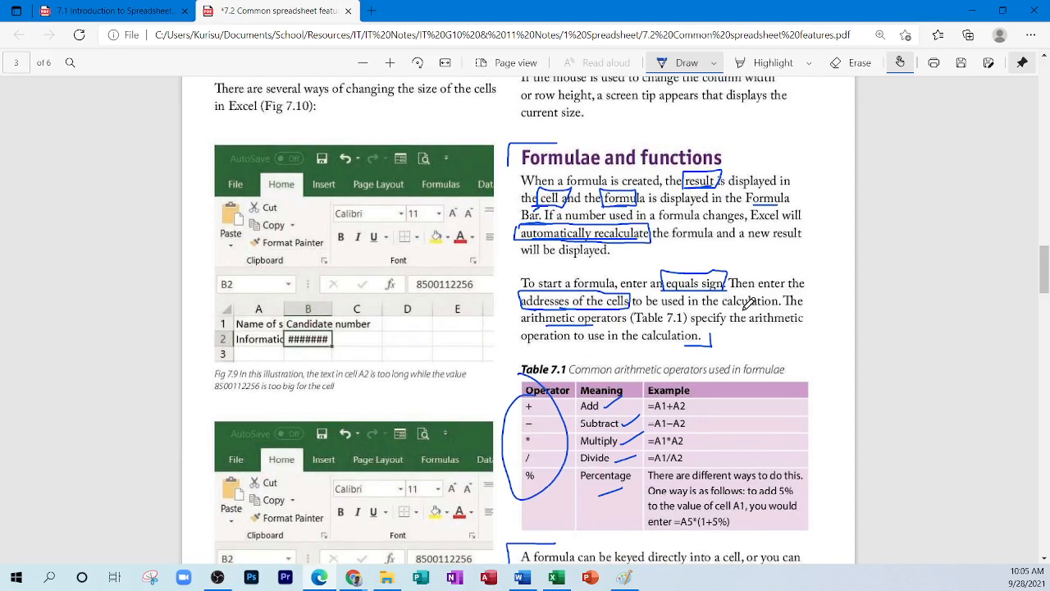
Step: In the formulae section, draw a circled 1 above "equals sign" and underline "addresses of the cells" again
scroll(748, 304, up, 2)
scroll(748, 303, up, 1)
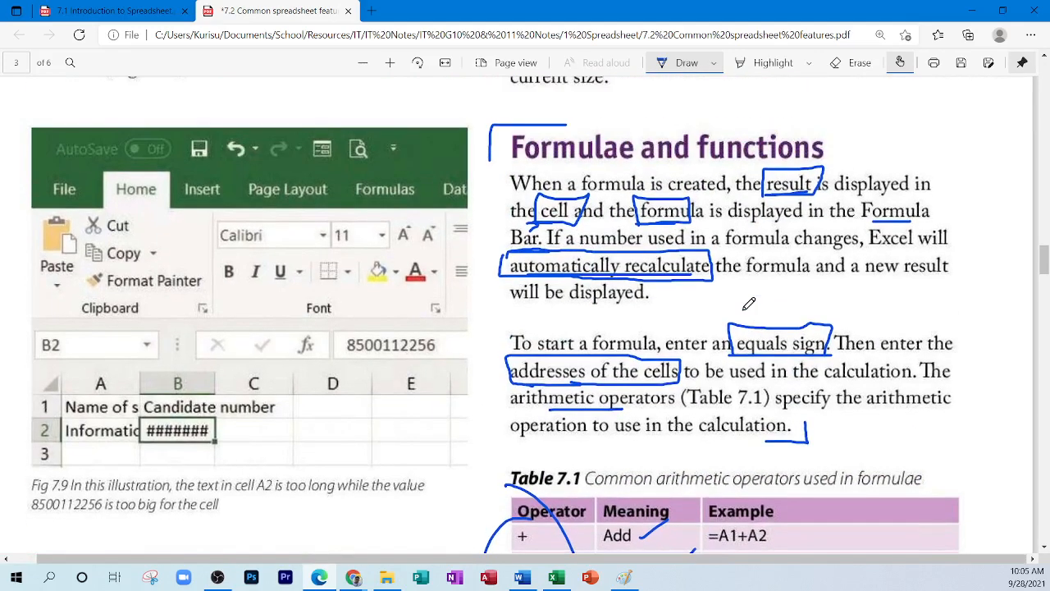
drag(774, 297, 780, 313)
mouse_move(787, 285)
mouse_down()
mouse_move(757, 318)
mouse_move(792, 287)
mouse_up()
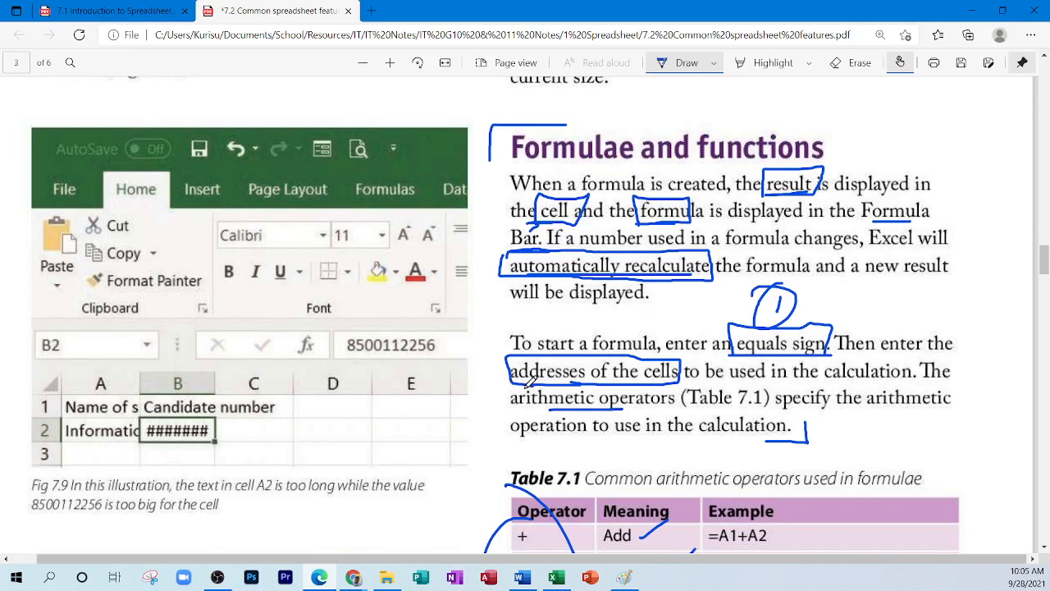
mouse_move(508, 382)
mouse_down()
mouse_move(680, 382)
mouse_move(499, 387)
mouse_move(630, 387)
mouse_up()
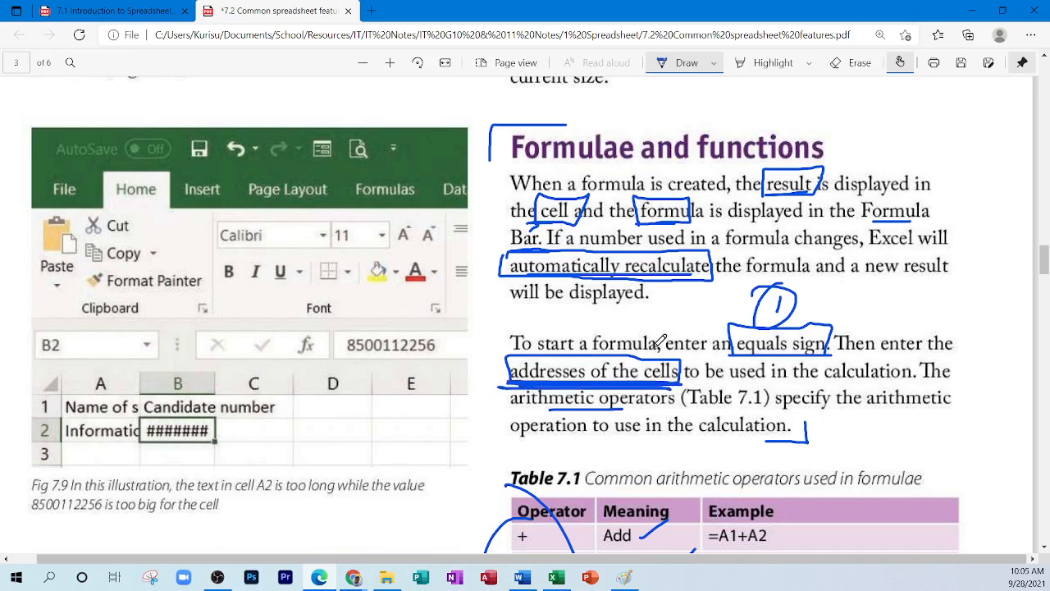
Step: Reinforce the ink lines above and below "built-in mathematical" in the definition of a function
scroll(663, 366, down, 10)
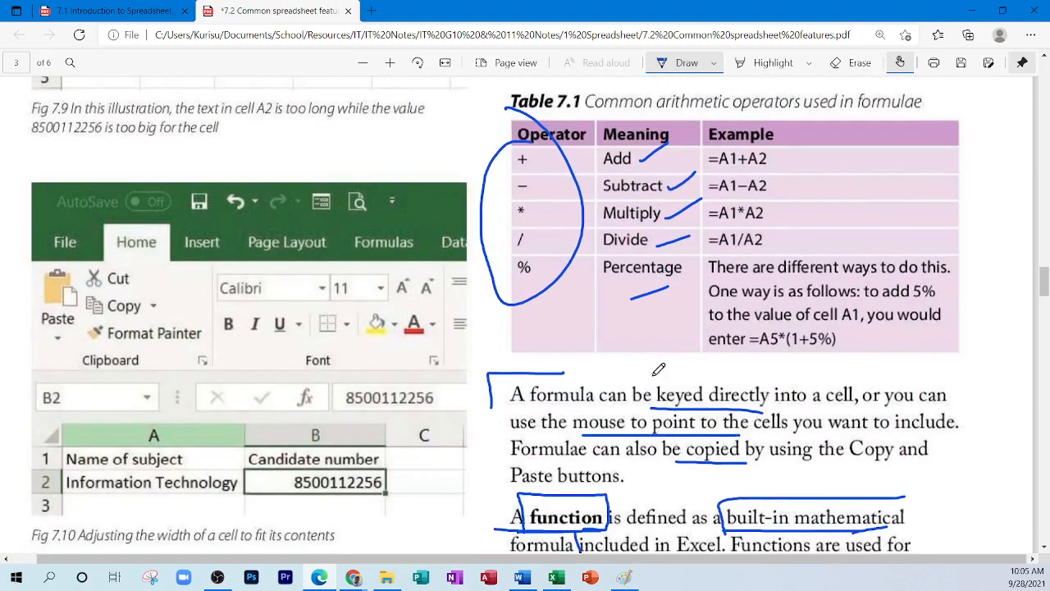
scroll(659, 369, up, 1)
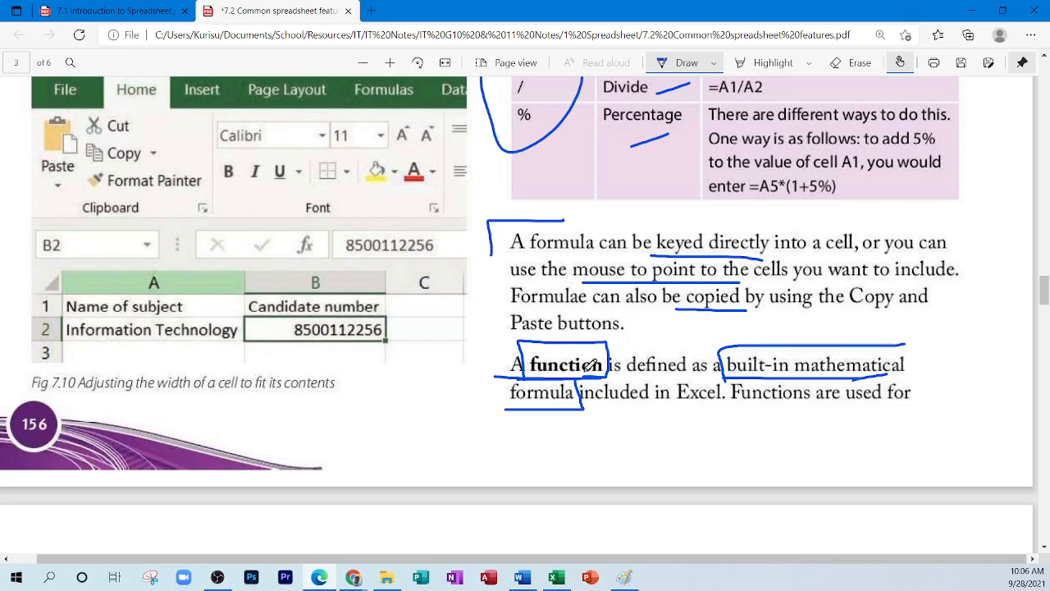
drag(748, 345, 911, 346)
drag(732, 380, 898, 377)
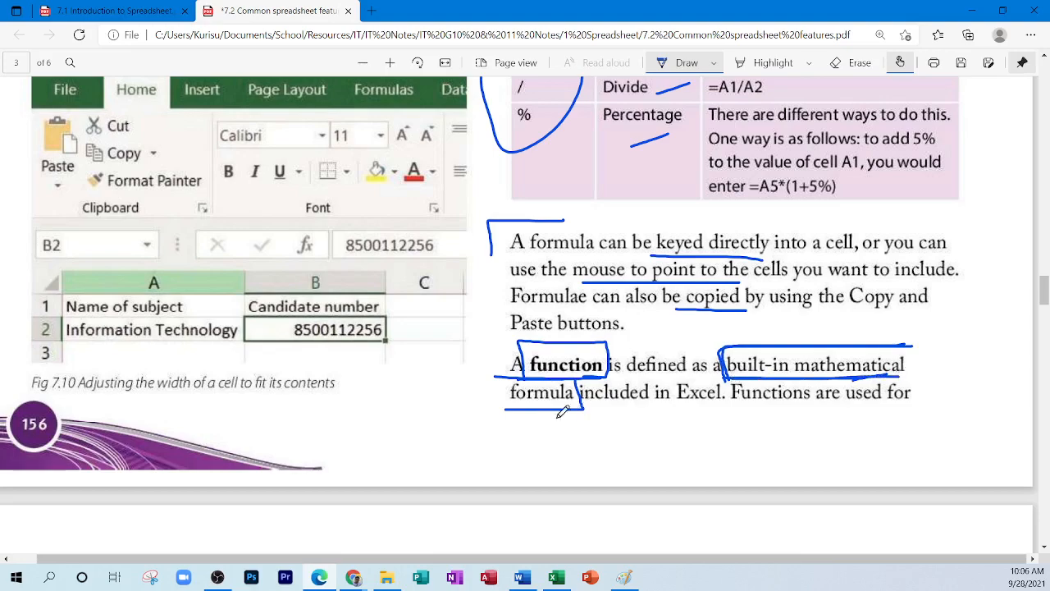
Step: Circle and underline SUM in the list of four common functions
scroll(340, 423, down, 5)
scroll(339, 425, down, 3)
scroll(252, 381, up, 3)
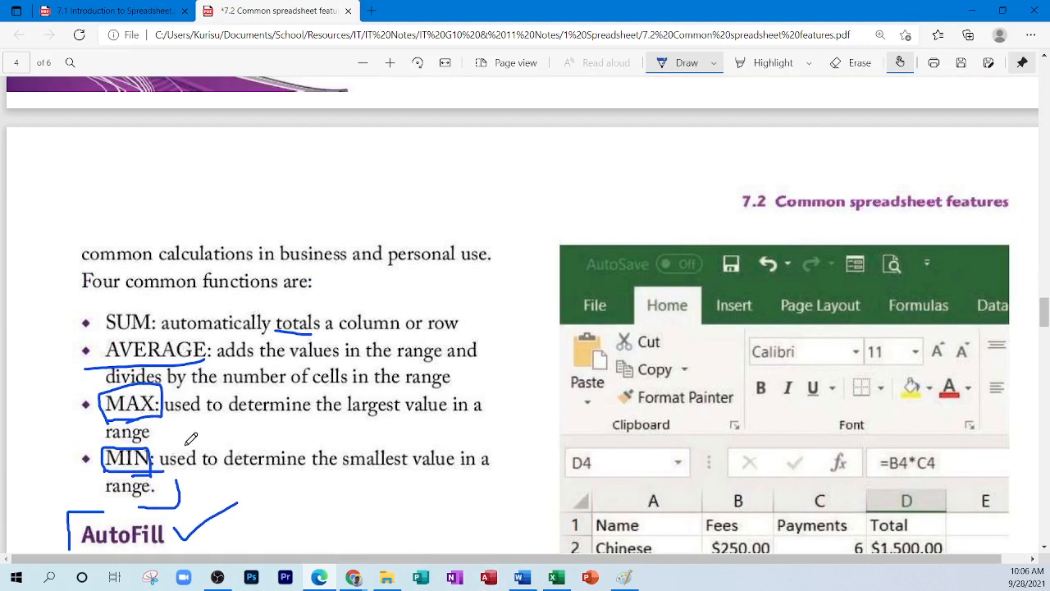
scroll(278, 408, down, 1)
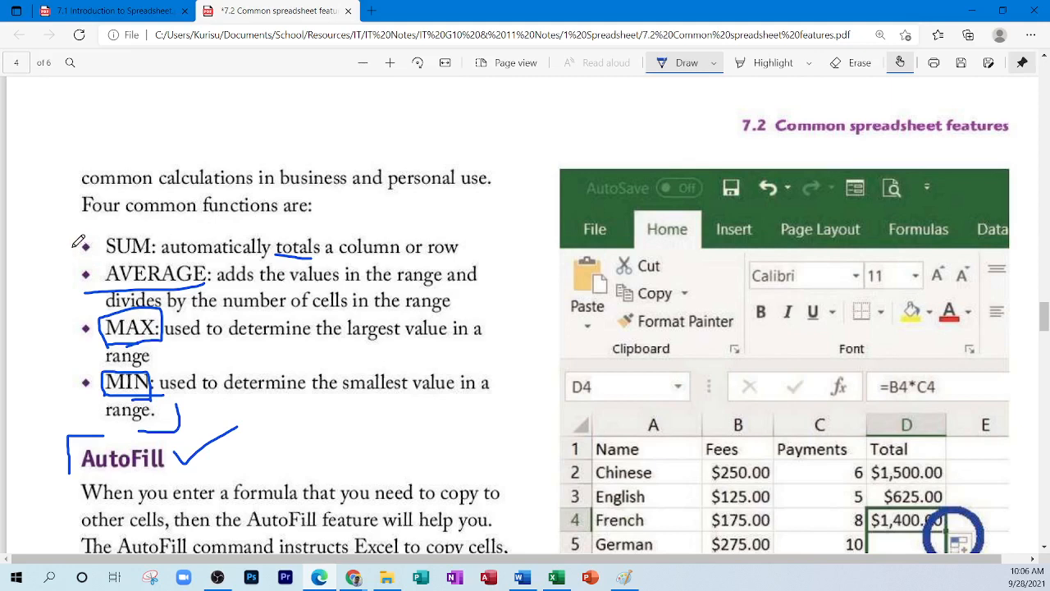
mouse_move(94, 255)
mouse_down()
mouse_move(164, 260)
mouse_move(175, 248)
mouse_up()
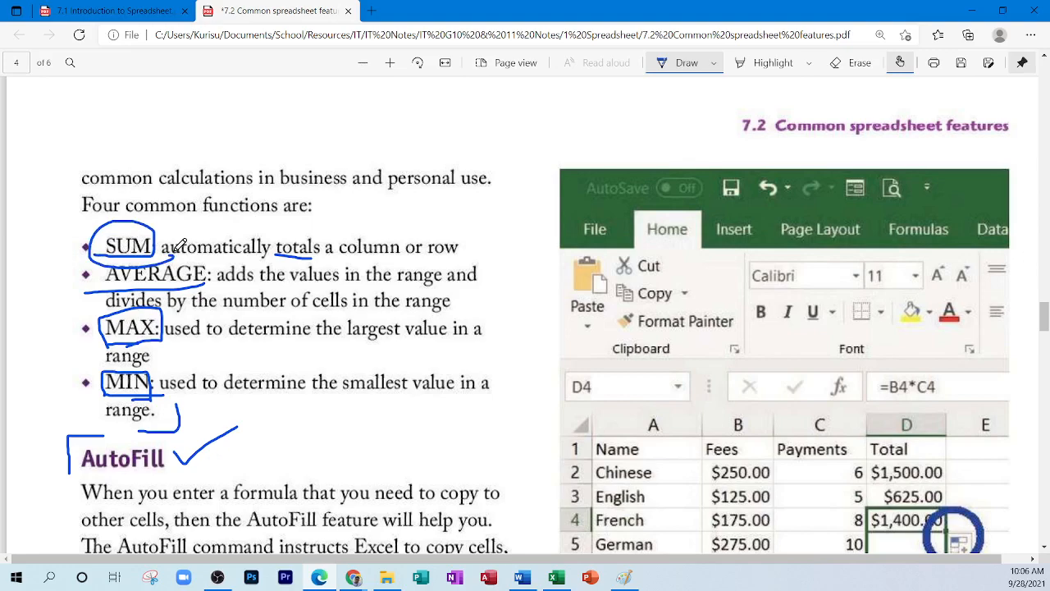
Step: Draw a box around "copy cells" in the AutoFill paragraph
scroll(316, 290, down, 4)
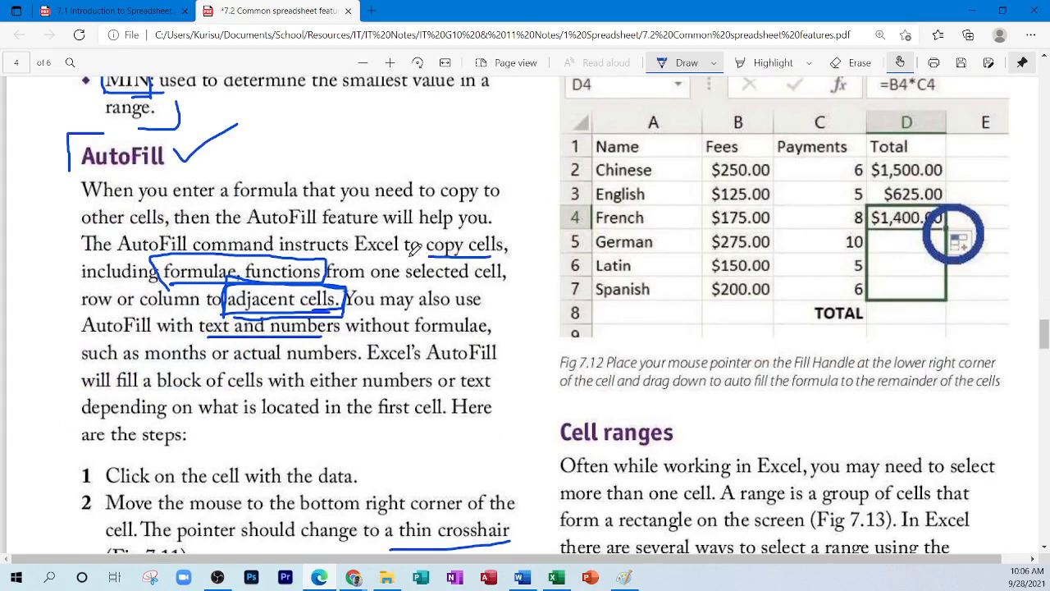
mouse_move(434, 254)
mouse_down()
mouse_move(425, 241)
mouse_move(501, 231)
mouse_move(467, 256)
mouse_up()
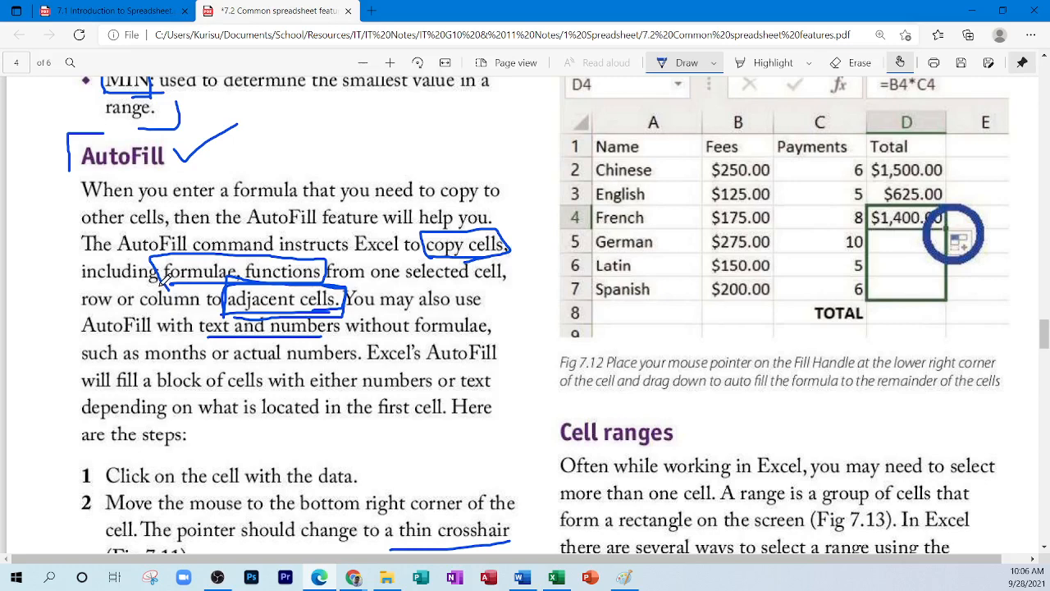